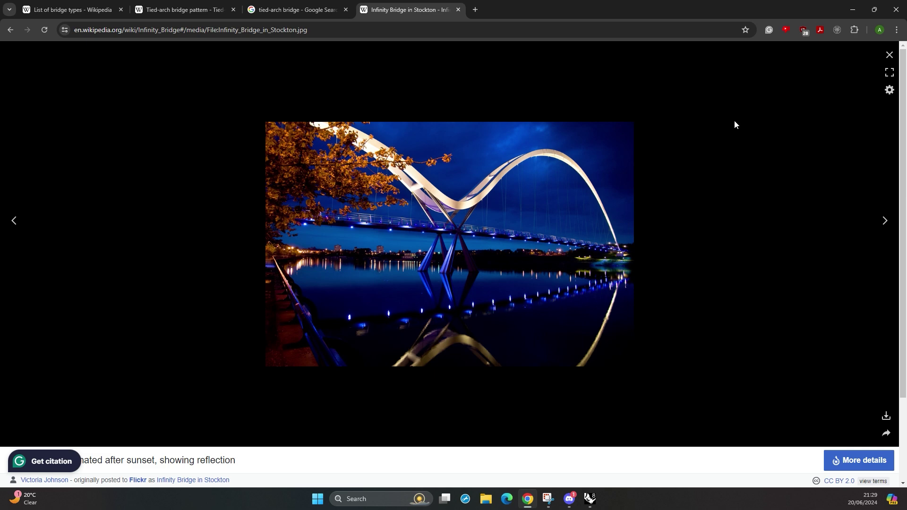
- Close the enlarged Infinity Bridge photo and switch from the browser to Rhino with Grasshopper
{"action": "left_click", "coordinate": [889, 55]}
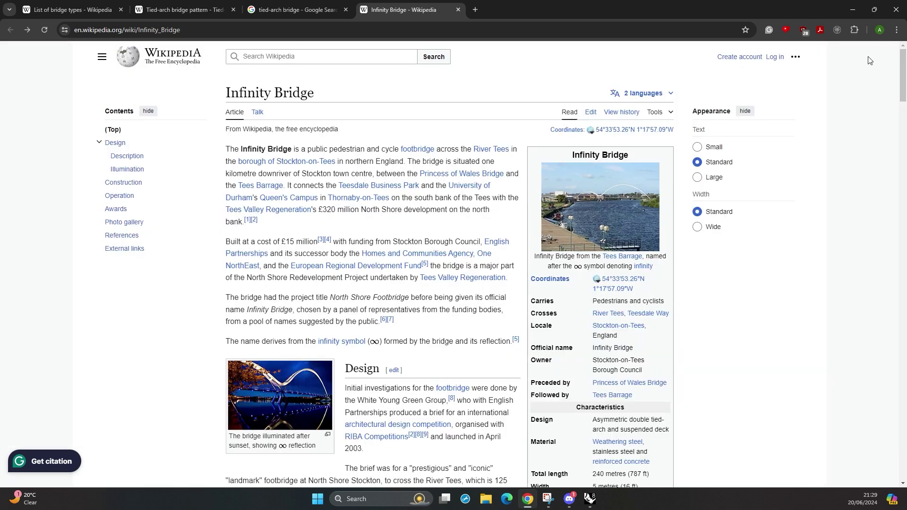
{"action": "left_click", "coordinate": [860, 18]}
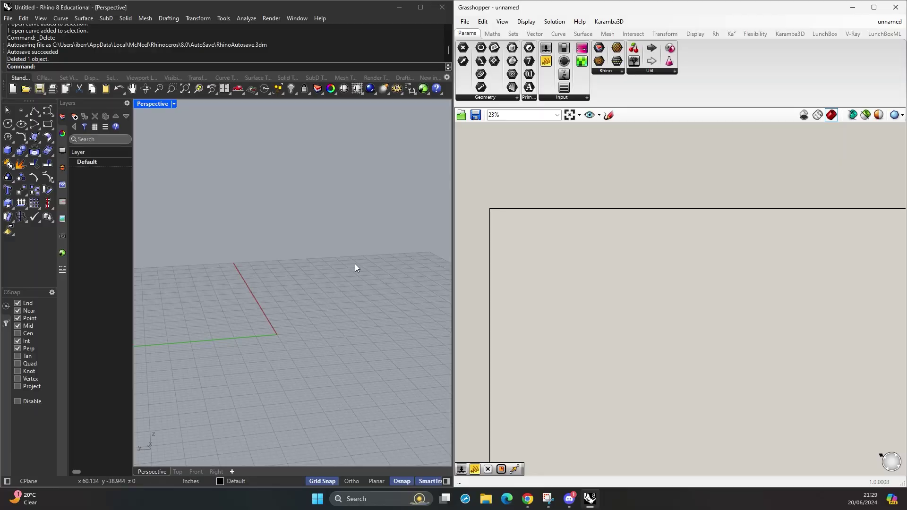
- Draw a five-point, degree-3 S-shaped control-point curve running across the grid past the origin
{"action": "right_click_drag", "start_coordinate": [355, 263], "coordinate": [314, 285]}
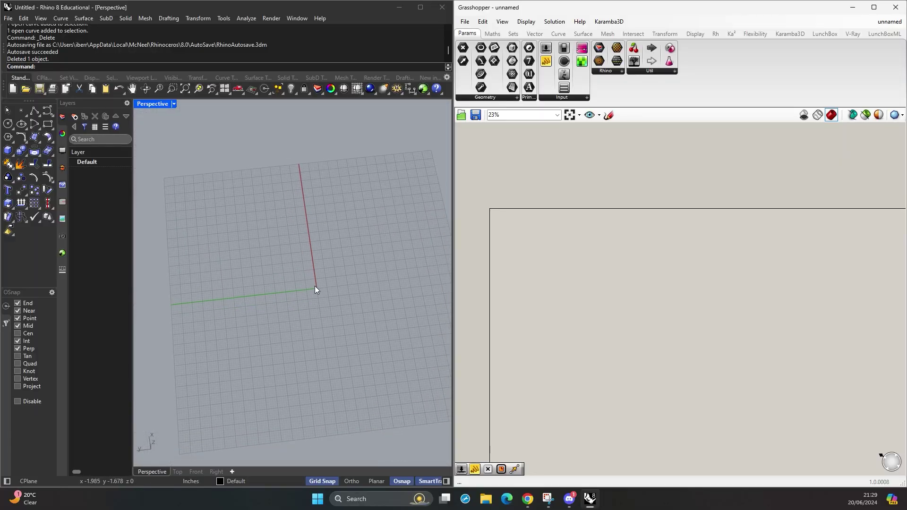
{"action": "left_click", "coordinate": [50, 111]}
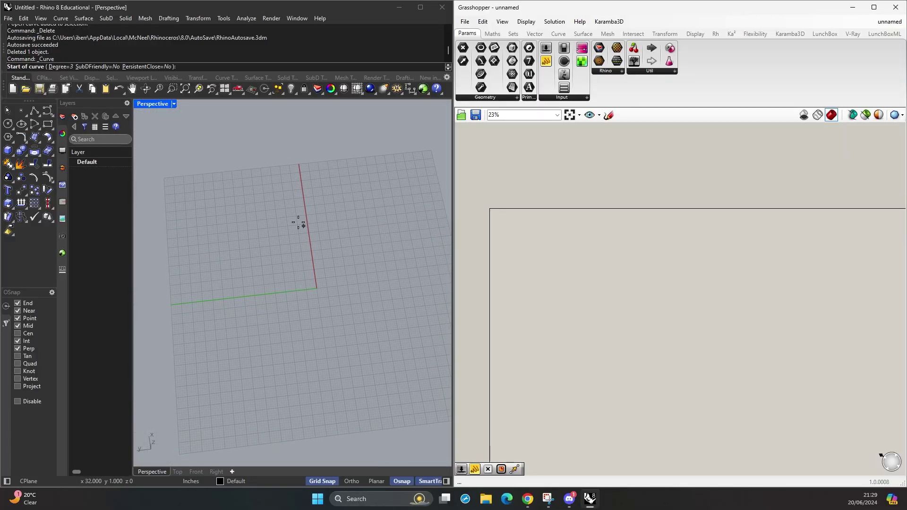
{"action": "left_click", "coordinate": [284, 189]}
{"action": "left_click", "coordinate": [269, 240]}
{"action": "left_click", "coordinate": [303, 280]}
{"action": "left_click", "coordinate": [394, 324]}
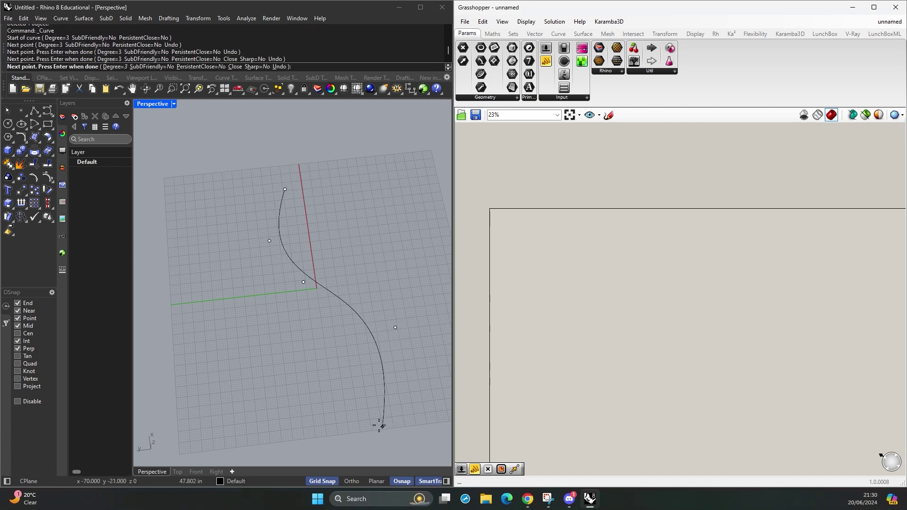
{"action": "right_click_drag", "start_coordinate": [376, 425], "coordinate": [368, 368], "text": "shift"}
{"action": "left_click", "coordinate": [344, 399]}
{"action": "key", "text": "Return"}
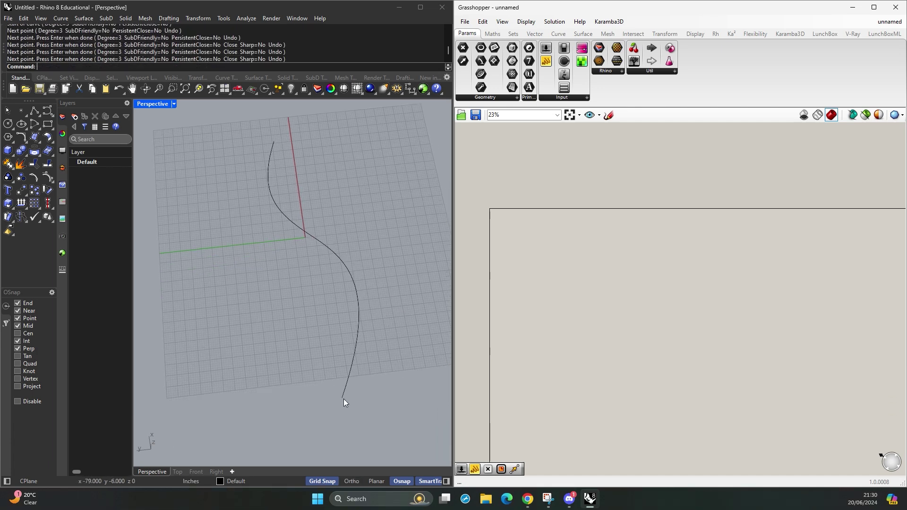
{"action": "left_click", "coordinate": [344, 398]}
{"action": "right_click_drag", "start_coordinate": [344, 399], "coordinate": [319, 346]}
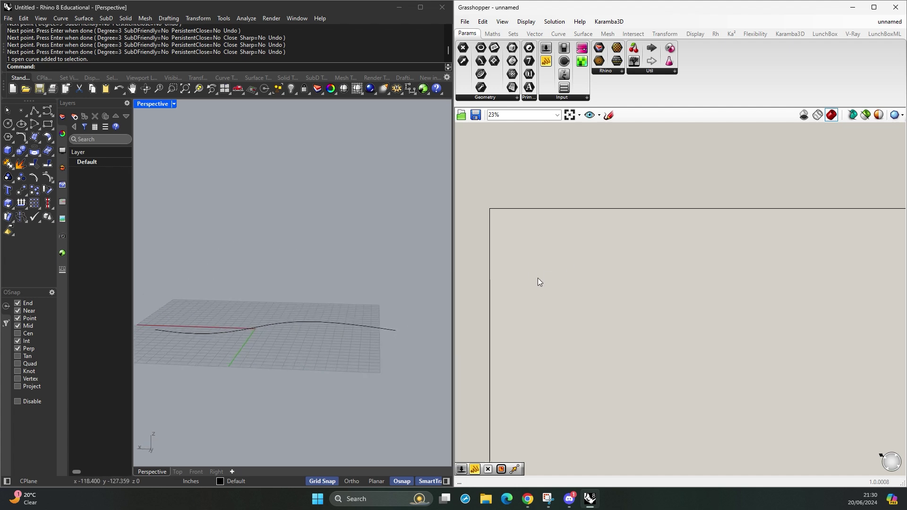
{"action": "mouse_move", "coordinate": [388, 278]}
{"action": "right_mouse_down"}
{"action": "mouse_move", "coordinate": [344, 280]}
{"action": "mouse_move", "coordinate": [402, 279]}
{"action": "right_mouse_up"}
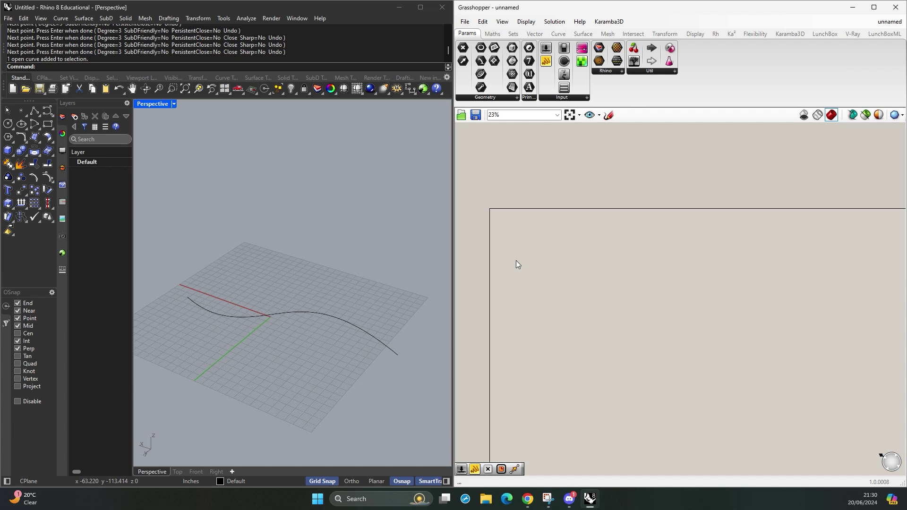
- Add a Curve parameter to the Grasshopper canvas
{"action": "scroll", "coordinate": [515, 263], "scroll_direction": "up", "scroll_amount": 5}
{"action": "double_click", "coordinate": [595, 277]}
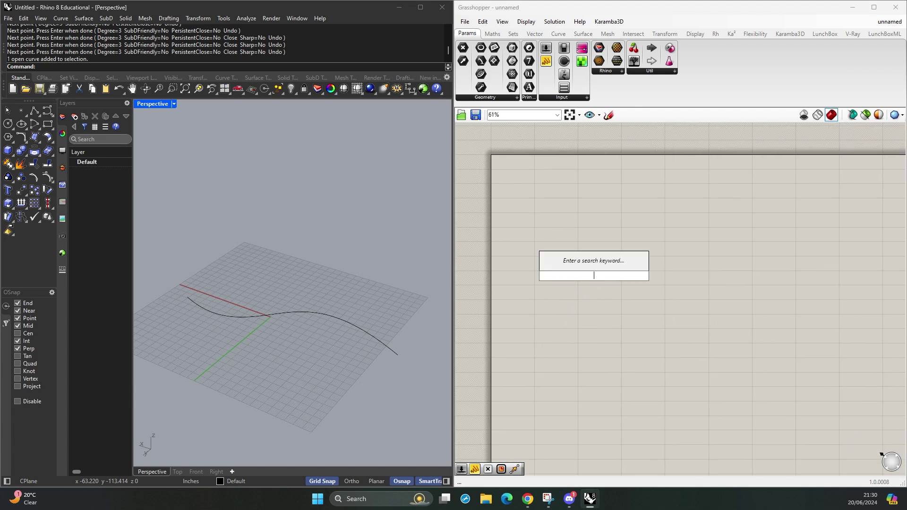
{"action": "type", "text": "curve"}
{"action": "key", "text": "Return"}
{"action": "scroll", "coordinate": [594, 278], "scroll_direction": "up", "scroll_amount": 5}
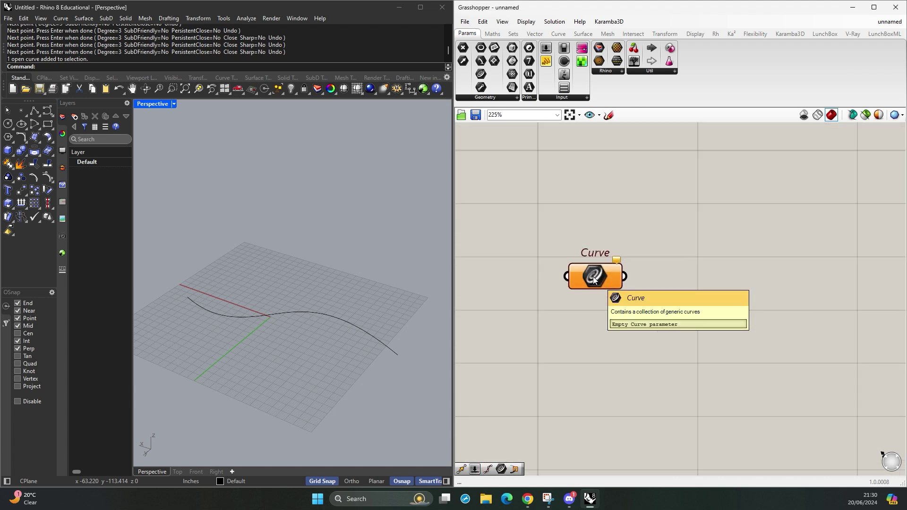
- Reference the drawn S-shaped curve in the Curve parameter as a single curve
{"action": "left_click_drag", "start_coordinate": [356, 277], "coordinate": [302, 344]}
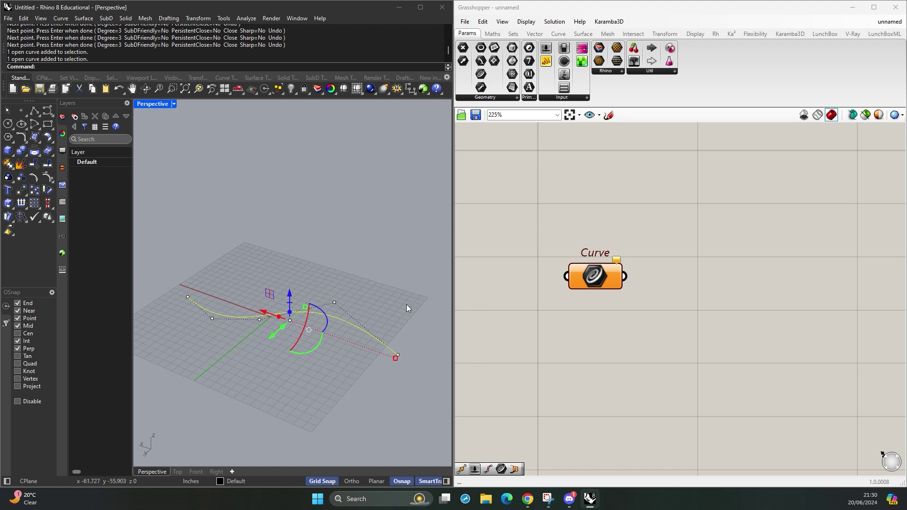
{"action": "right_click", "coordinate": [602, 279]}
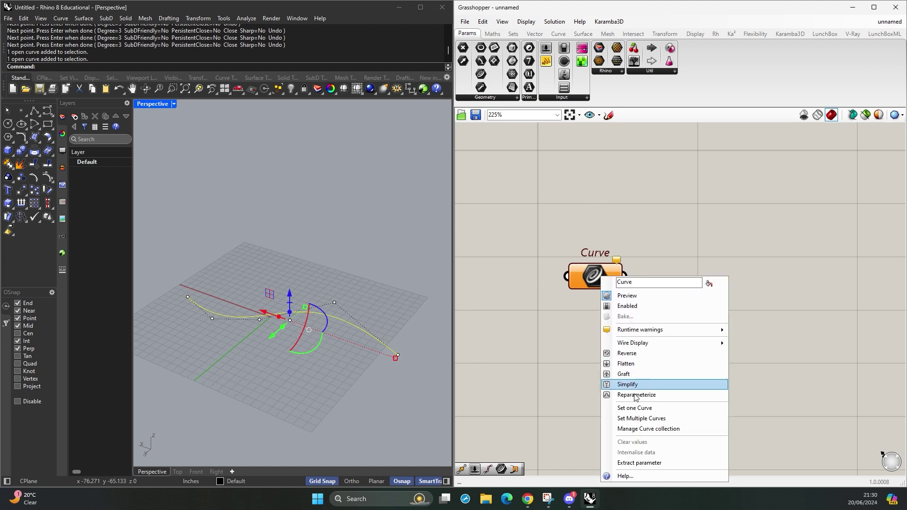
{"action": "left_click", "coordinate": [641, 409]}
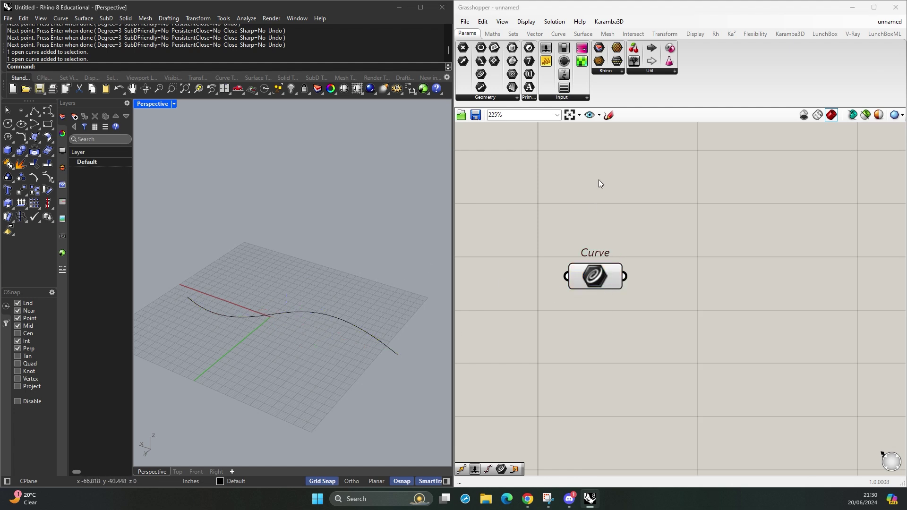
{"action": "left_click", "coordinate": [608, 273]}
- Add a Divide Curve component and feed the Curve parameter into its Curve input
{"action": "right_click_drag", "start_coordinate": [362, 305], "coordinate": [311, 310]}
{"action": "right_click_drag", "start_coordinate": [603, 352], "coordinate": [634, 327]}
{"action": "right_click_drag", "start_coordinate": [392, 338], "coordinate": [345, 347]}
{"action": "right_click_drag", "start_coordinate": [674, 341], "coordinate": [548, 342]}
{"action": "double_click", "coordinate": [644, 261]}
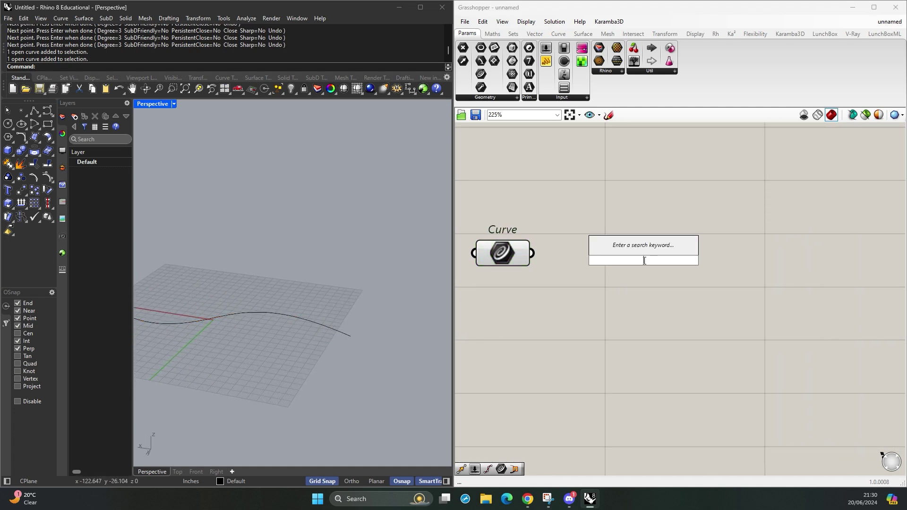
{"action": "type", "text": "divi"}
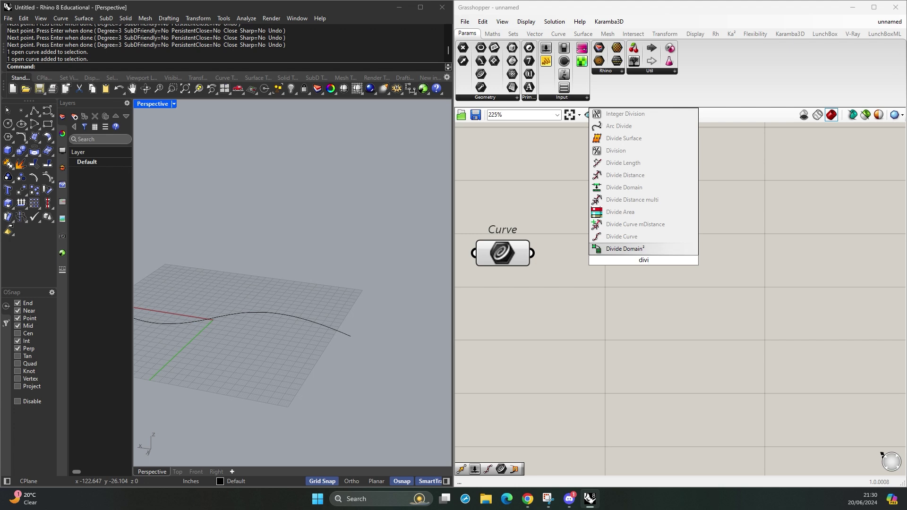
{"action": "key", "text": "Up"}
{"action": "key", "text": "Return"}
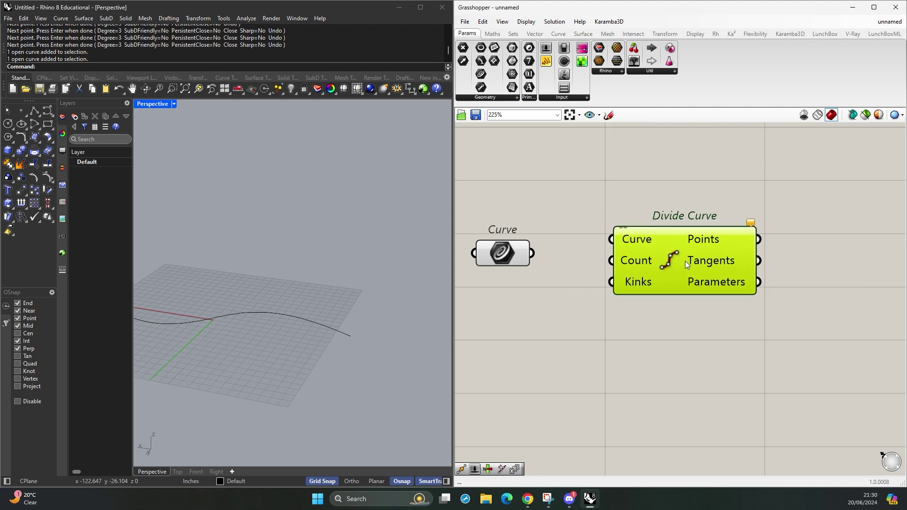
{"action": "left_click", "coordinate": [555, 265]}
{"action": "left_click_drag", "start_coordinate": [533, 254], "coordinate": [636, 254]}
{"action": "right_click_drag", "start_coordinate": [406, 316], "coordinate": [451, 316]}
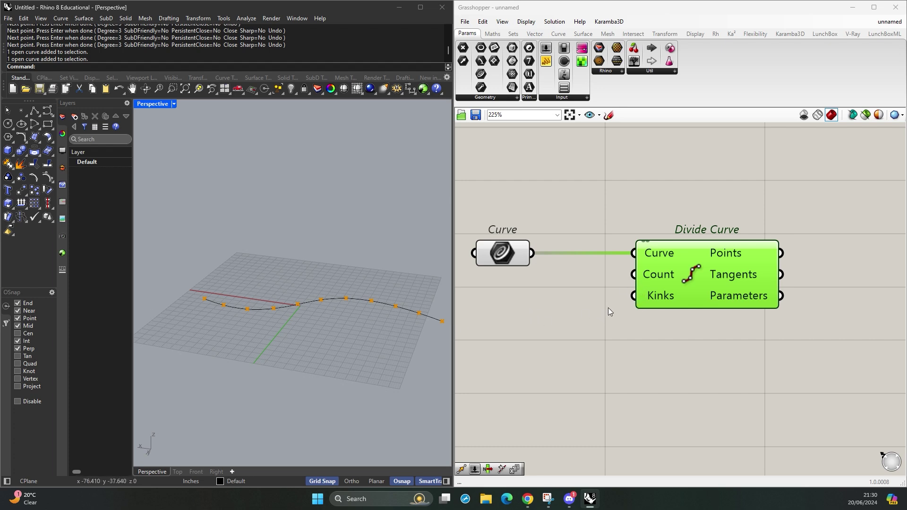
- Drive Divide Curve's Count input with a new number slider created at 12 and adjusted to 16
{"action": "scroll", "coordinate": [676, 276], "scroll_direction": "up", "scroll_amount": 10}
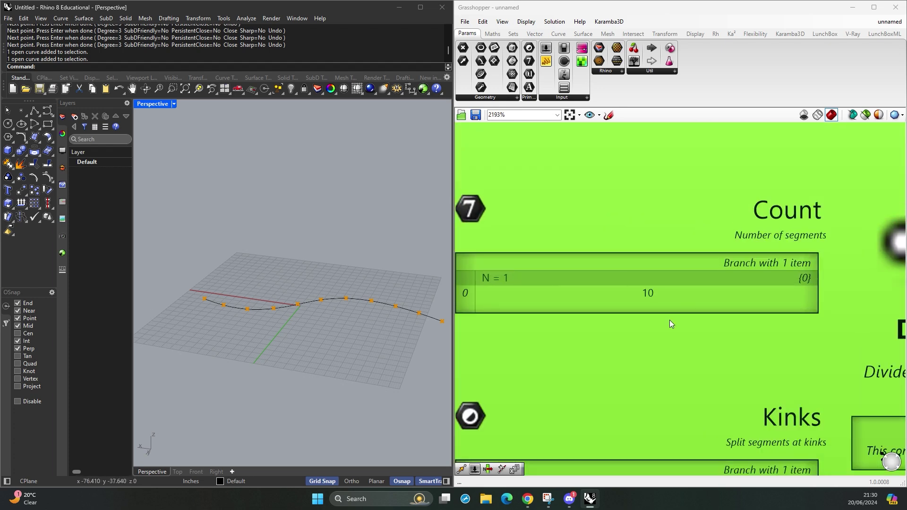
{"action": "scroll", "coordinate": [653, 316], "scroll_direction": "down", "scroll_amount": 10}
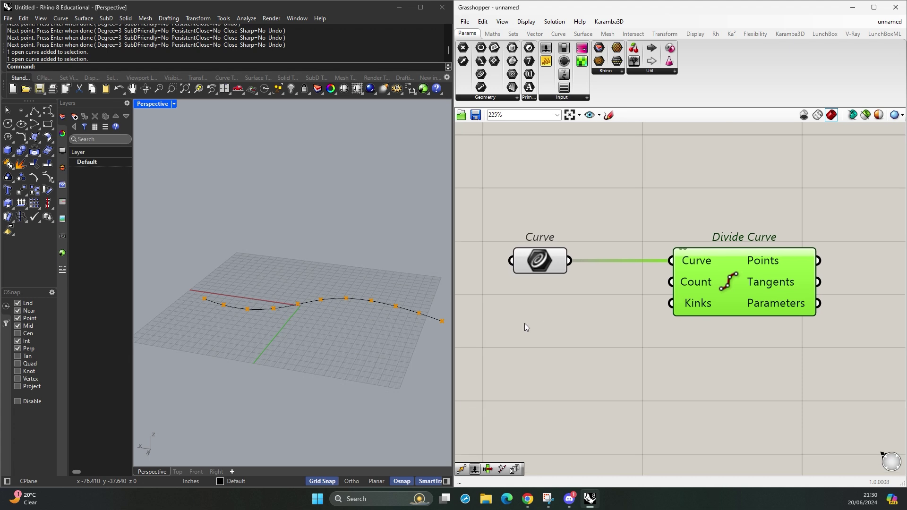
{"action": "double_click", "coordinate": [523, 321]}
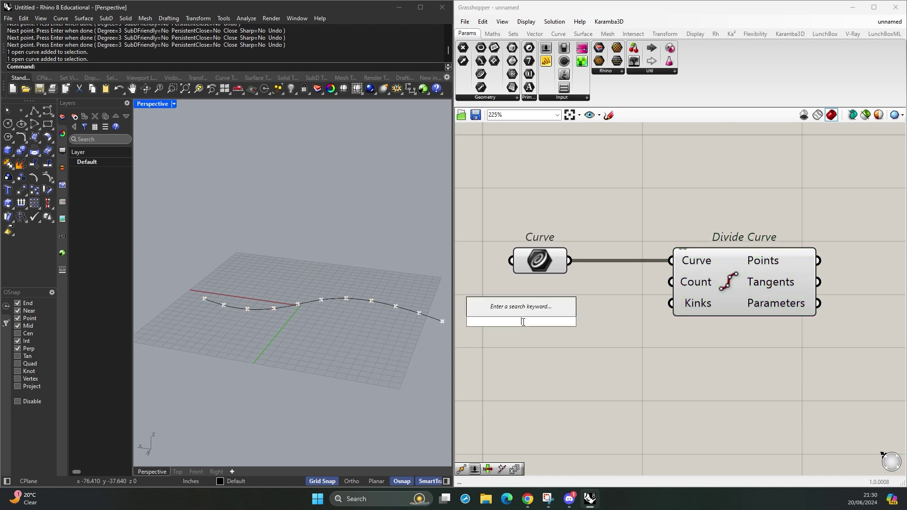
{"action": "type", "text": "12"}
{"action": "key", "text": "Return"}
{"action": "left_click_drag", "start_coordinate": [632, 322], "coordinate": [671, 282]}
{"action": "right_click_drag", "start_coordinate": [543, 326], "coordinate": [565, 324]}
{"action": "left_click_drag", "start_coordinate": [547, 319], "coordinate": [552, 321]}
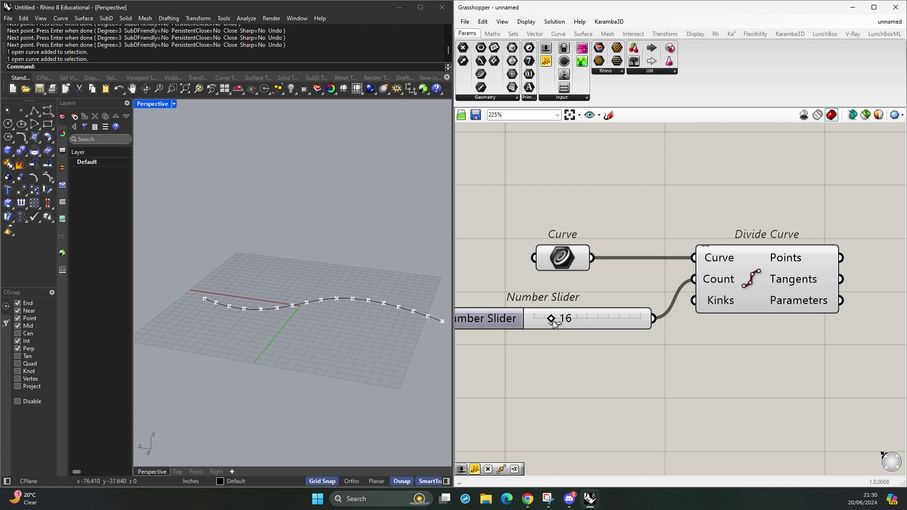
{"action": "scroll", "coordinate": [597, 349], "scroll_direction": "down", "scroll_amount": 2}
{"action": "left_click", "coordinate": [521, 316]}
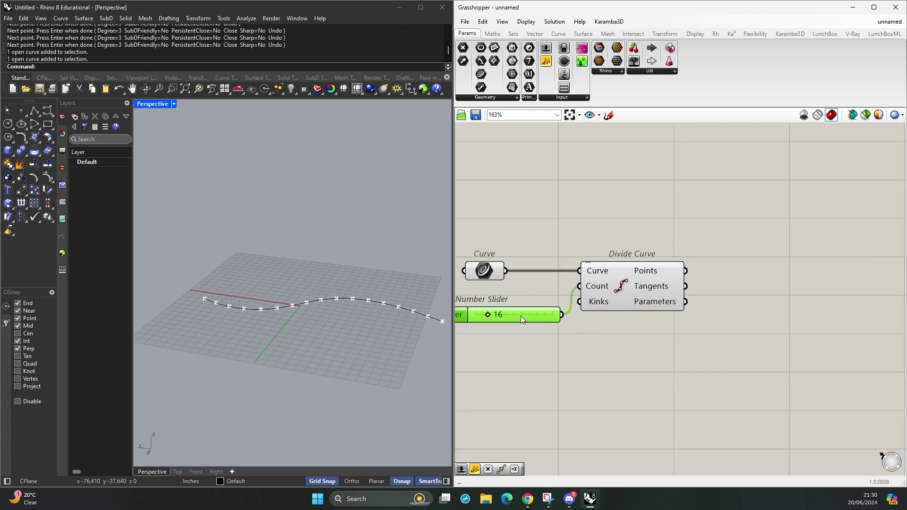
- Add a Move component and connect Divide Curve's Points output to its Geometry input
{"action": "scroll", "coordinate": [621, 346], "scroll_direction": "down", "scroll_amount": 1}
{"action": "right_click_drag", "start_coordinate": [674, 354], "coordinate": [587, 363]}
{"action": "right_click_drag", "start_coordinate": [364, 355], "coordinate": [304, 360]}
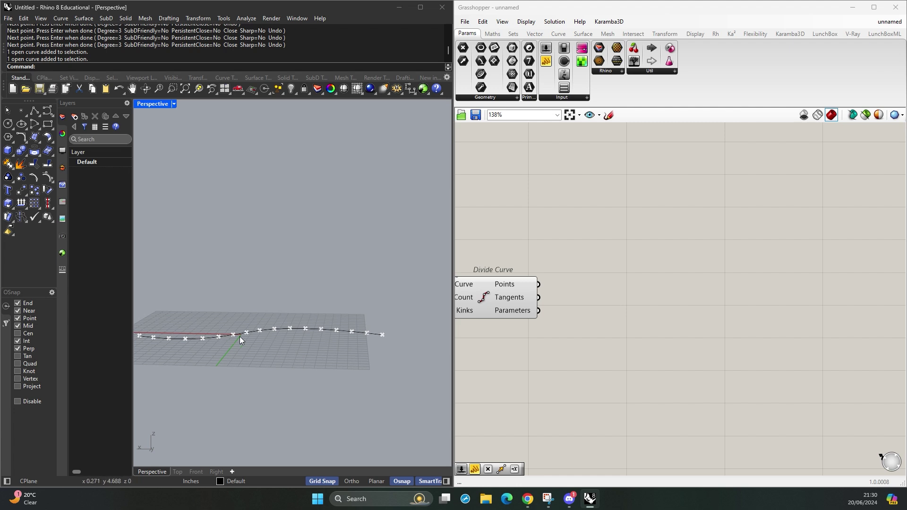
{"action": "right_click_drag", "start_coordinate": [240, 337], "coordinate": [293, 342]}
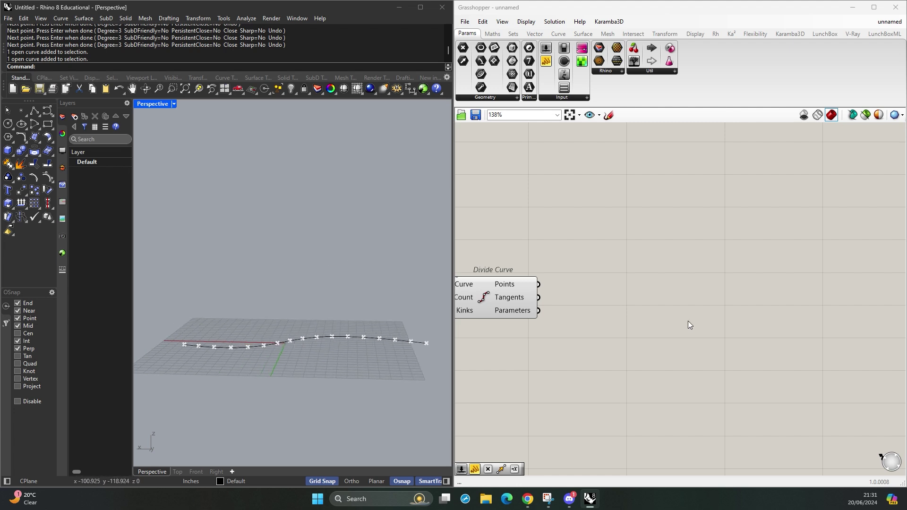
{"action": "right_click_drag", "start_coordinate": [655, 297], "coordinate": [681, 280]}
{"action": "double_click", "coordinate": [681, 280]}
{"action": "type", "text": "move"}
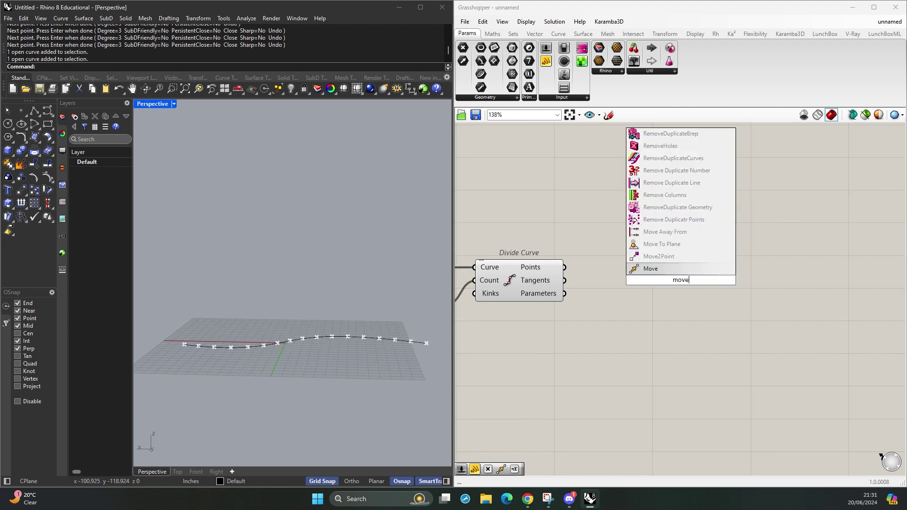
{"action": "key", "text": "Return"}
{"action": "left_click_drag", "start_coordinate": [680, 280], "coordinate": [683, 278]}
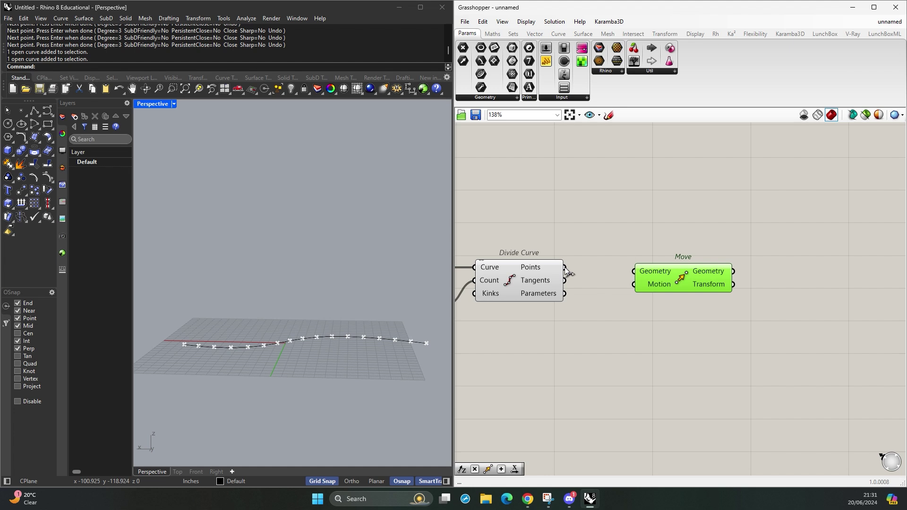
{"action": "left_click_drag", "start_coordinate": [565, 268], "coordinate": [689, 278]}
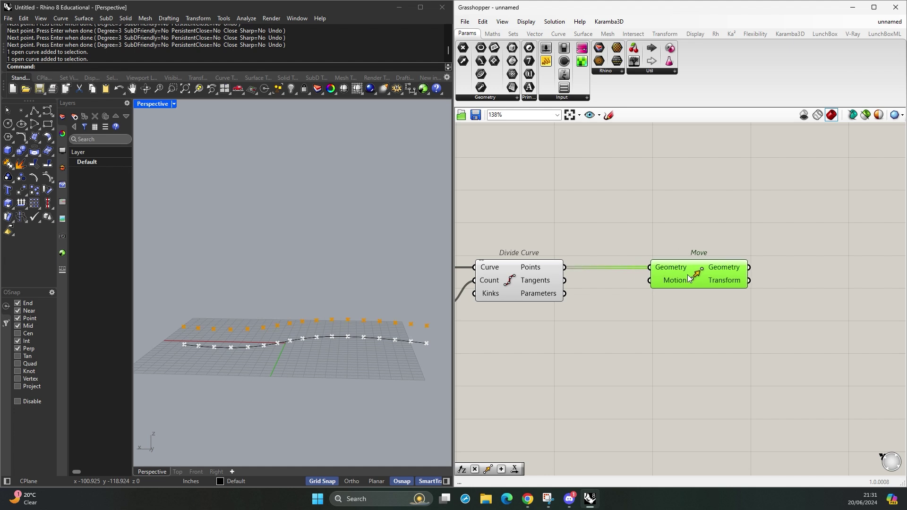
- Add a Unit Z component below Divide Curve and connect its vector to Move's Motion input
{"action": "left_click", "coordinate": [661, 300]}
{"action": "scroll", "coordinate": [657, 301], "scroll_direction": "up", "scroll_amount": 5}
{"action": "scroll", "coordinate": [655, 303], "scroll_direction": "up", "scroll_amount": 3}
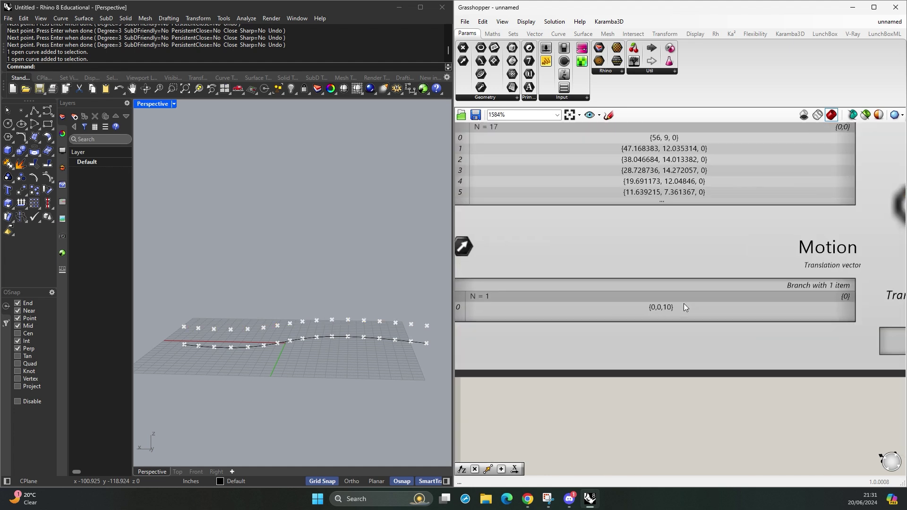
{"action": "scroll", "coordinate": [617, 324], "scroll_direction": "down", "scroll_amount": 7}
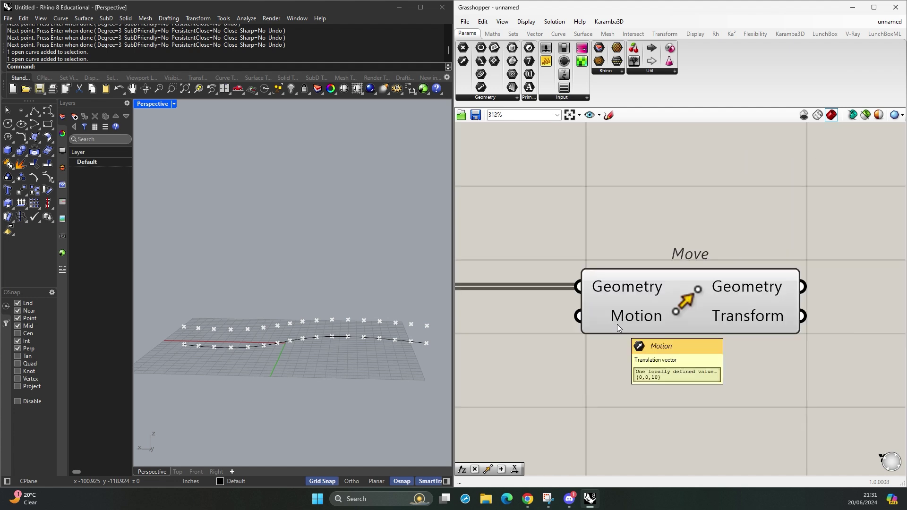
{"action": "double_click", "coordinate": [616, 318]}
{"action": "type", "text": "z"}
{"action": "key", "text": "Return"}
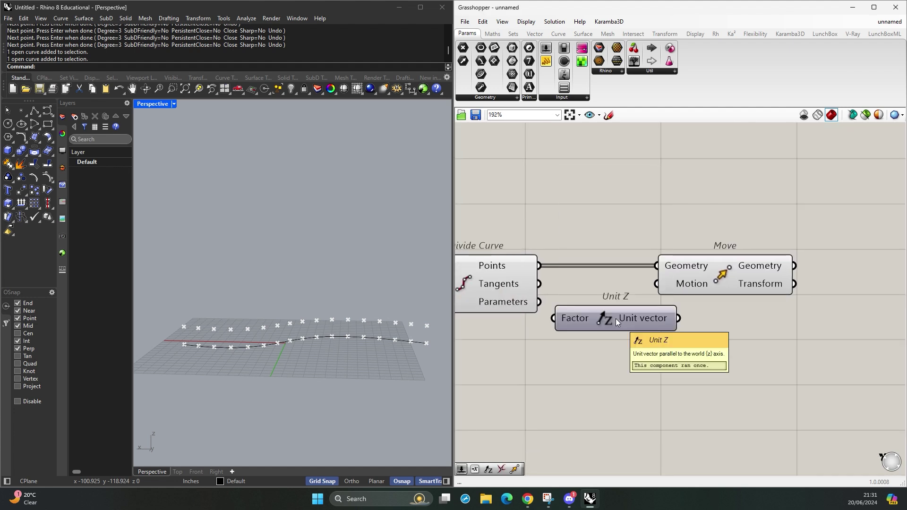
{"action": "left_click_drag", "start_coordinate": [616, 318], "coordinate": [596, 375]}
{"action": "left_click_drag", "start_coordinate": [723, 282], "coordinate": [778, 279]}
{"action": "left_click", "coordinate": [753, 322]}
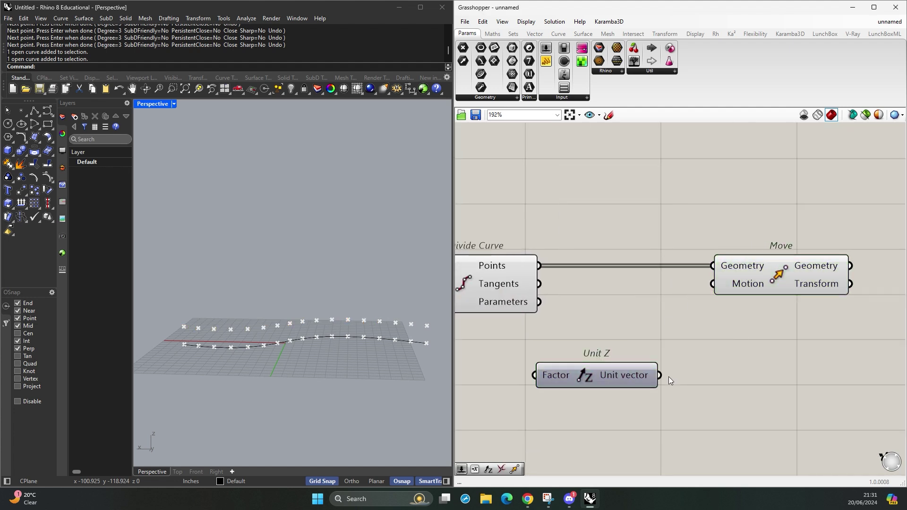
{"action": "left_click_drag", "start_coordinate": [660, 375], "coordinate": [703, 287]}
- Try driving the Unit Z Factor input with a number slider set to 10, and delete that slider
{"action": "right_click_drag", "start_coordinate": [650, 337], "coordinate": [713, 303]}
{"action": "left_click", "coordinate": [703, 341]}
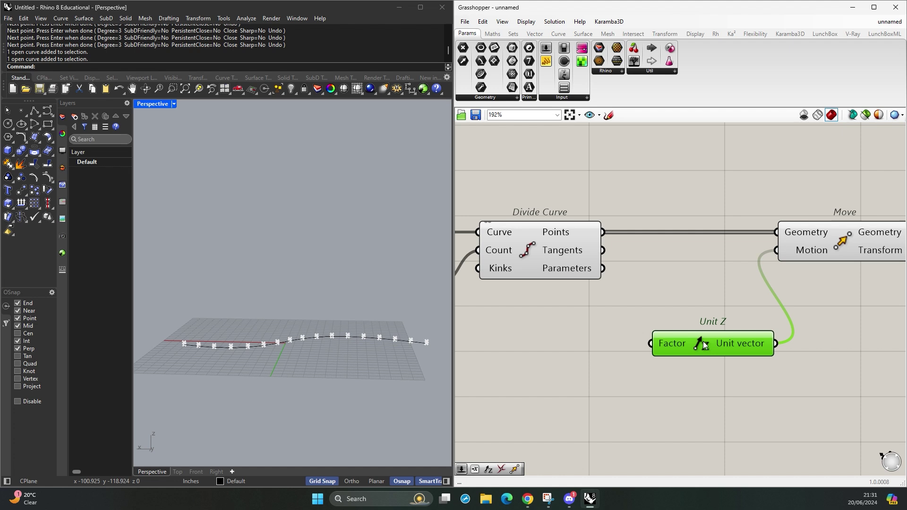
{"action": "double_click", "coordinate": [537, 347]}
{"action": "type", "text": "10"}
{"action": "key", "text": "Return"}
{"action": "left_click", "coordinate": [540, 347]}
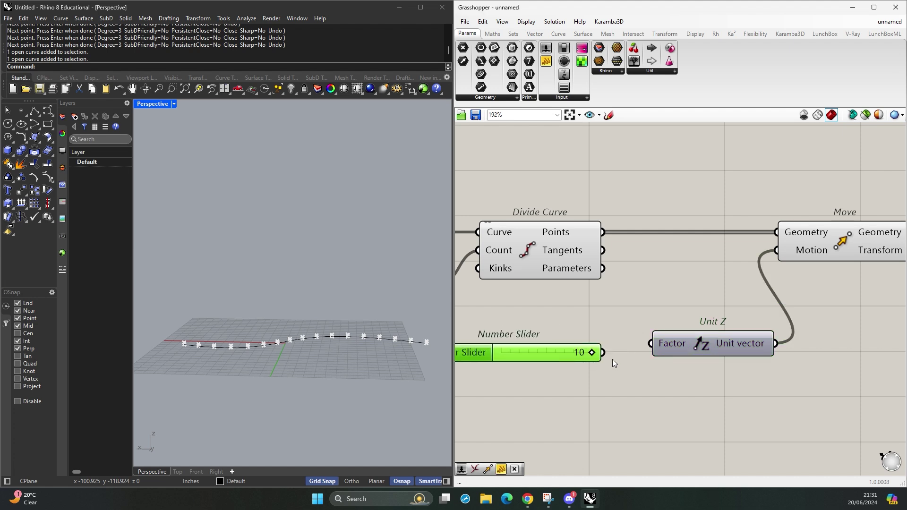
{"action": "left_click_drag", "start_coordinate": [603, 353], "coordinate": [651, 344]}
{"action": "left_click", "coordinate": [493, 381]}
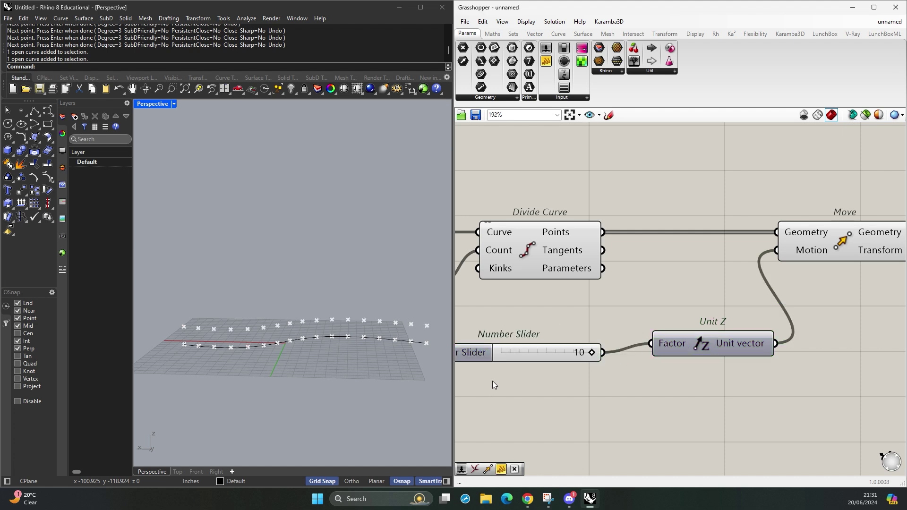
{"action": "left_click", "coordinate": [525, 352]}
{"action": "key", "text": "Delete"}
- Try driving the Unit Z Factor input with a new number slider raised from 10 to 32, and delete that slider
{"action": "double_click", "coordinate": [524, 353]}
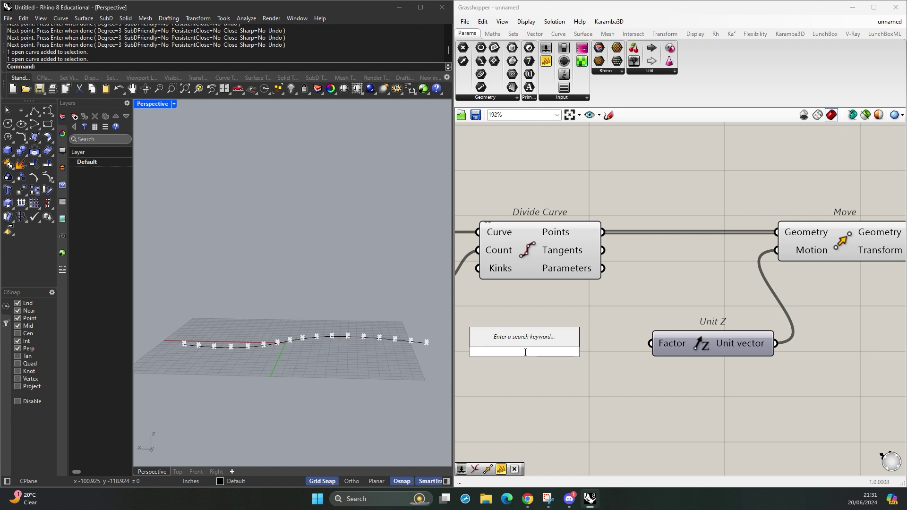
{"action": "type", "text": "10<"}
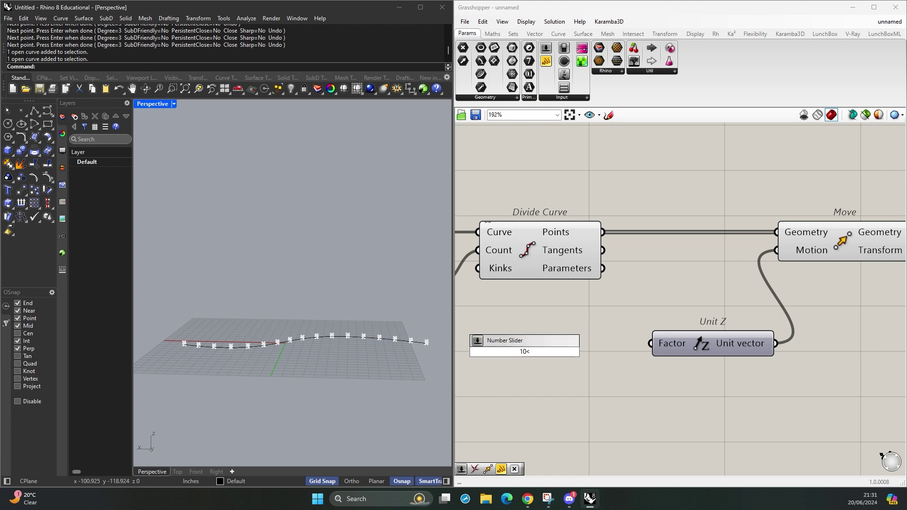
{"action": "key", "text": "Return"}
{"action": "left_click_drag", "start_coordinate": [619, 352], "coordinate": [650, 343]}
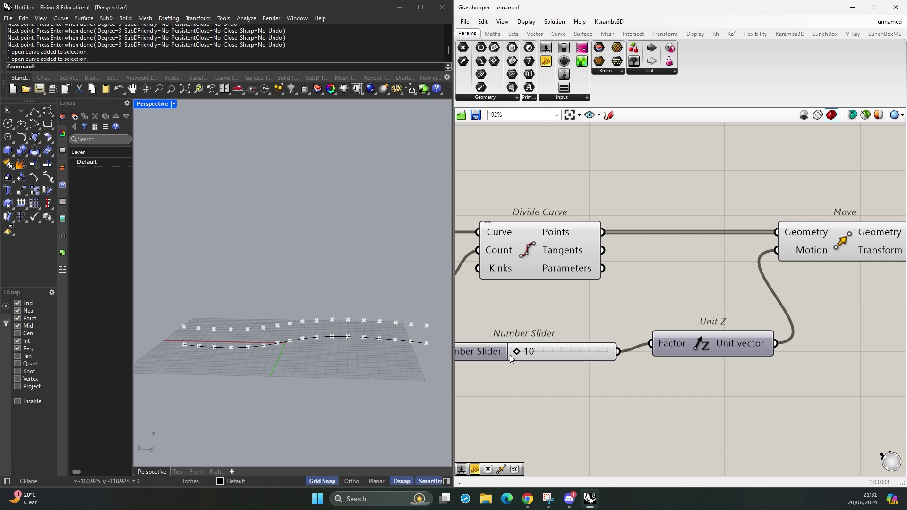
{"action": "left_click_drag", "start_coordinate": [520, 354], "coordinate": [569, 368]}
{"action": "left_click_drag", "start_coordinate": [793, 395], "coordinate": [560, 328]}
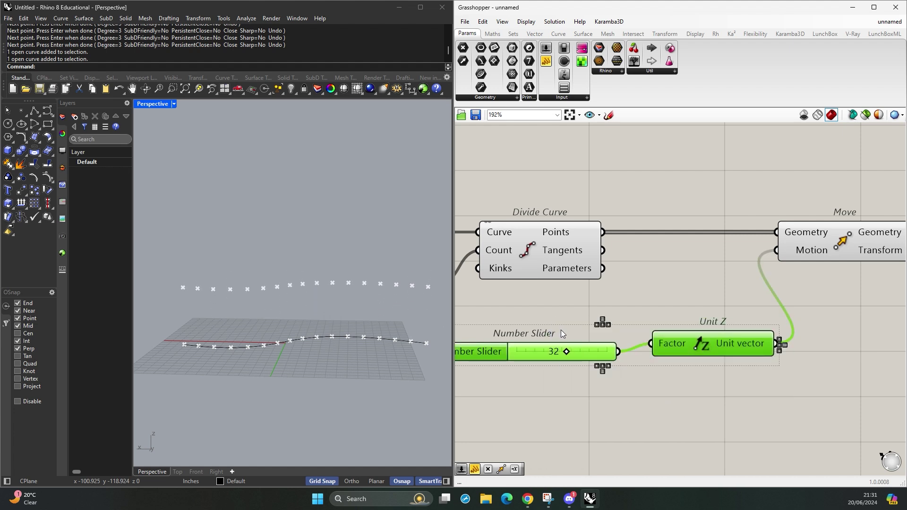
{"action": "left_click", "coordinate": [581, 353]}
{"action": "key", "text": "Delete"}
- Add a Graph Mapper component below Divide Curve
{"action": "scroll", "coordinate": [581, 354], "scroll_direction": "down", "scroll_amount": 2}
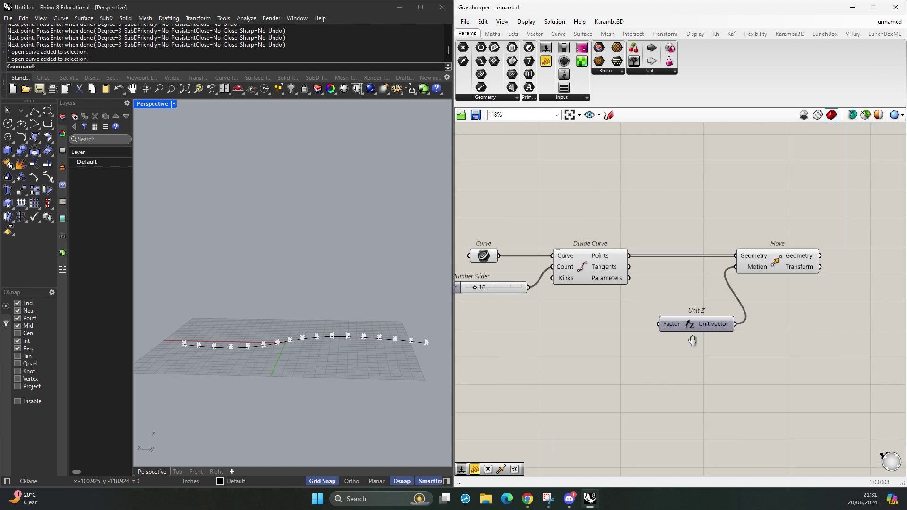
{"action": "right_click_drag", "start_coordinate": [629, 353], "coordinate": [619, 309]}
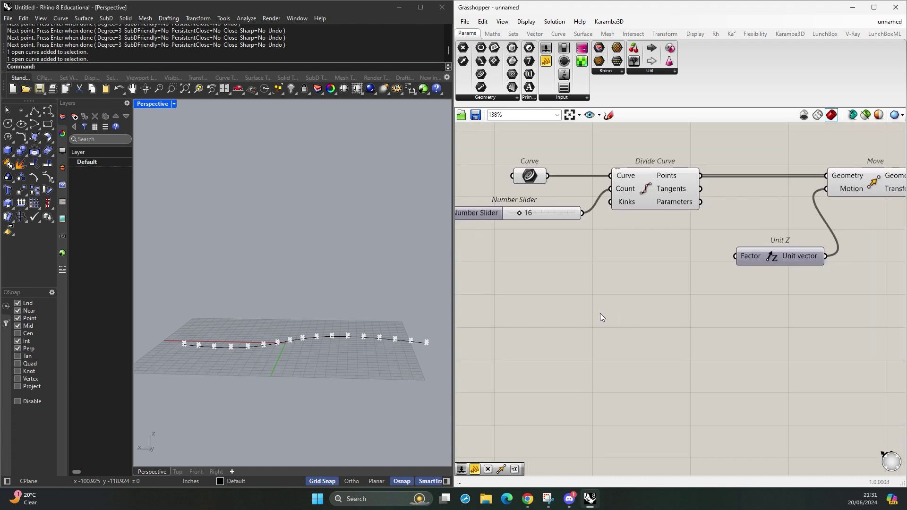
{"action": "double_click", "coordinate": [600, 313]}
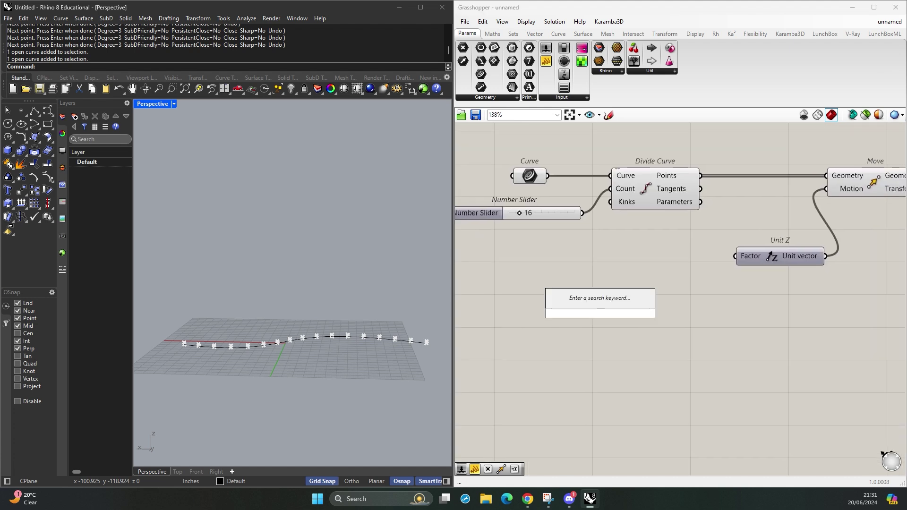
{"action": "type", "text": "gra"}
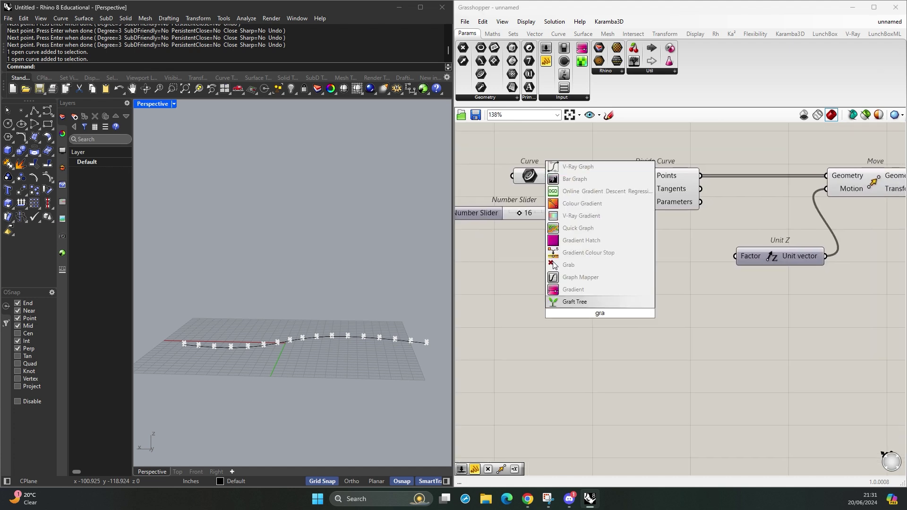
{"action": "left_click", "coordinate": [620, 279]}
{"action": "scroll", "coordinate": [638, 279], "scroll_direction": "up", "scroll_amount": 2}
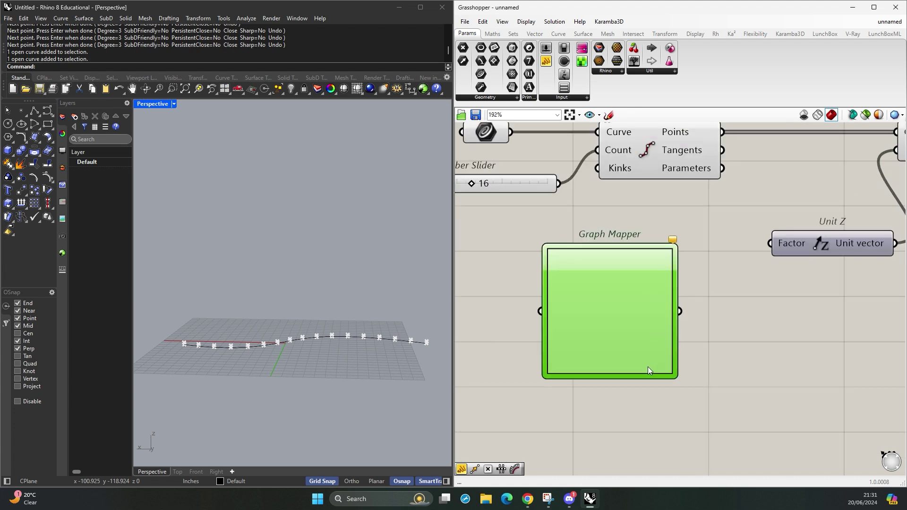
- Check the Infinity Bridge article in the browser for reference, and set the Graph Mapper's graph type to Sine
{"action": "right_click", "coordinate": [603, 292]}
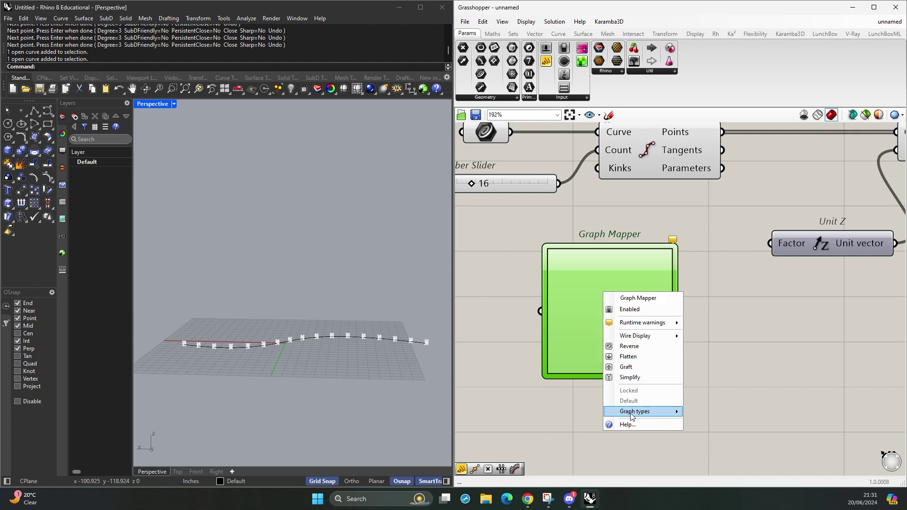
{"action": "mouse_move", "coordinate": [631, 415]}
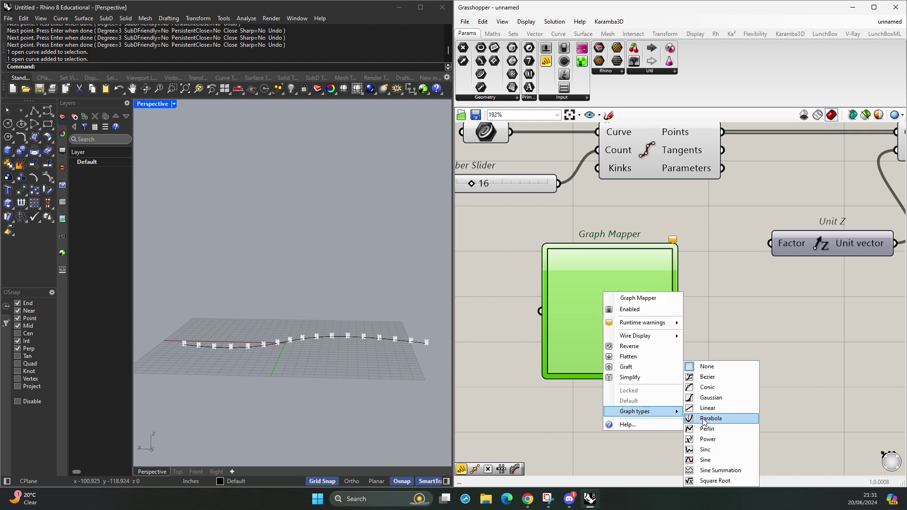
{"action": "left_click", "coordinate": [527, 499]}
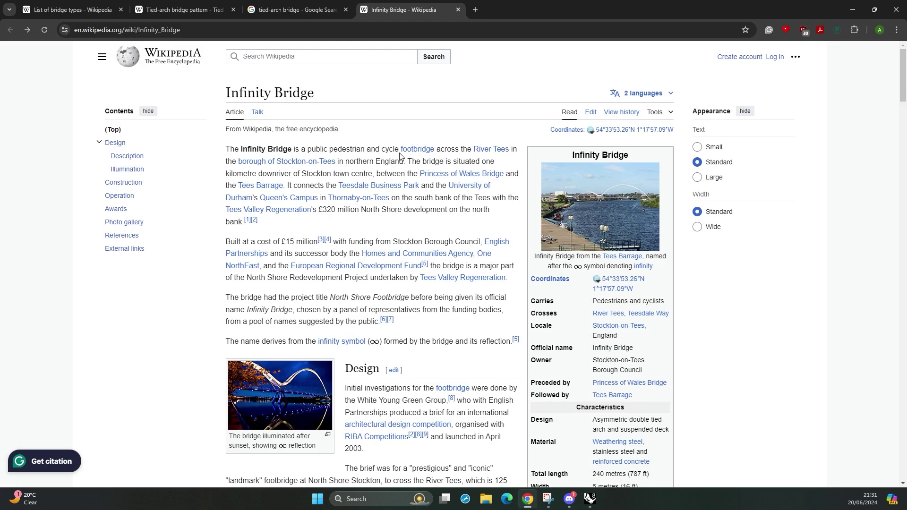
{"action": "left_click", "coordinate": [857, 16]}
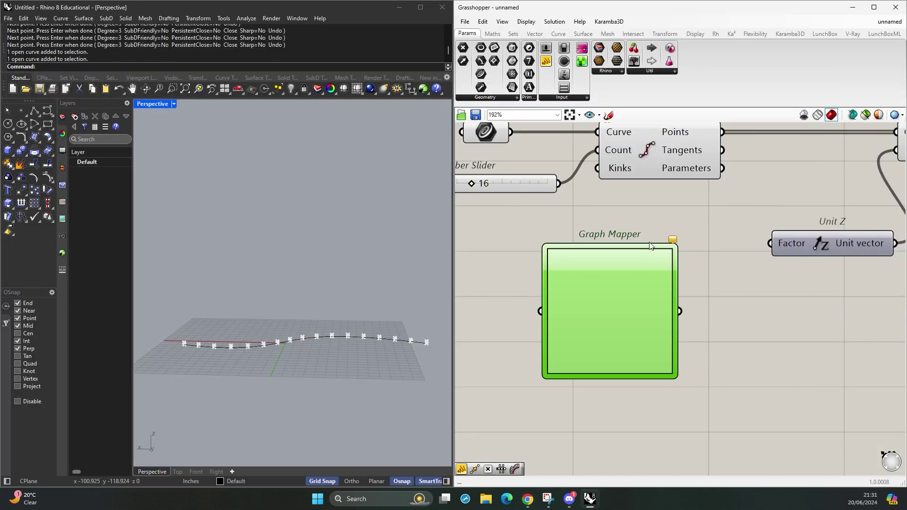
{"action": "right_click_drag", "start_coordinate": [672, 304], "coordinate": [636, 279]}
{"action": "right_click", "coordinate": [564, 270]}
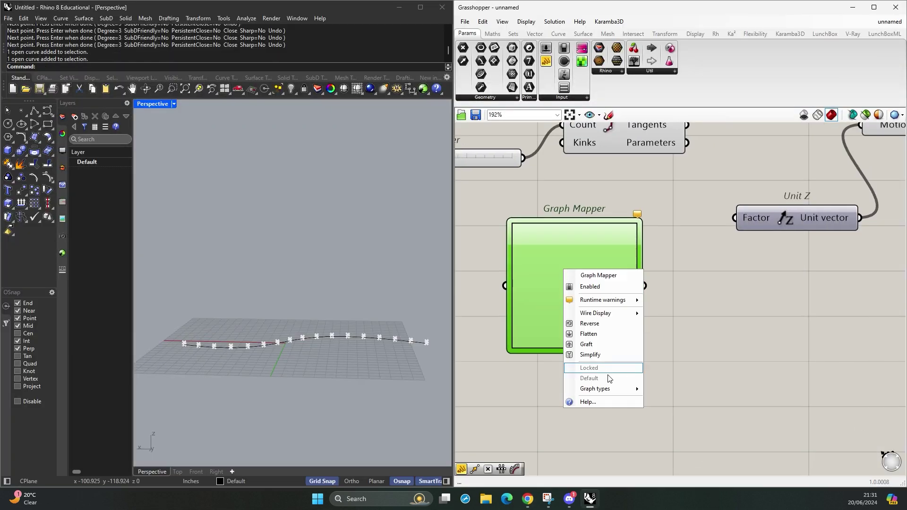
{"action": "mouse_move", "coordinate": [608, 393]}
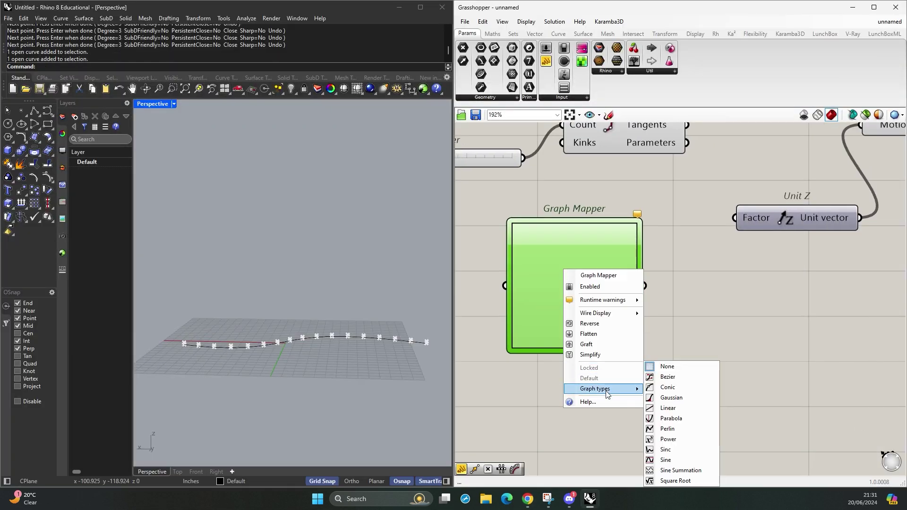
{"action": "left_click", "coordinate": [681, 460]}
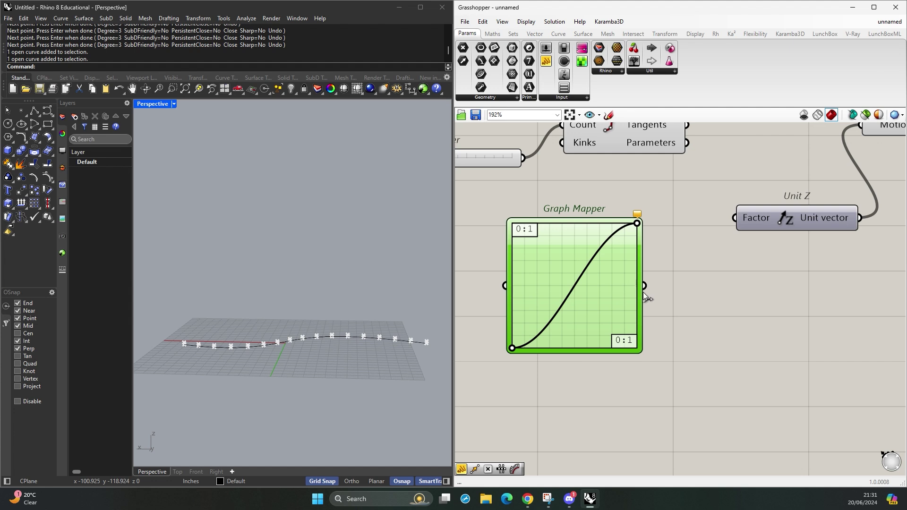
- Widen the Graph Mapper and reposition the sine handles so the wave falls from a crest near its start to a trough near its end
{"action": "left_click_drag", "start_coordinate": [641, 298], "coordinate": [677, 298]}
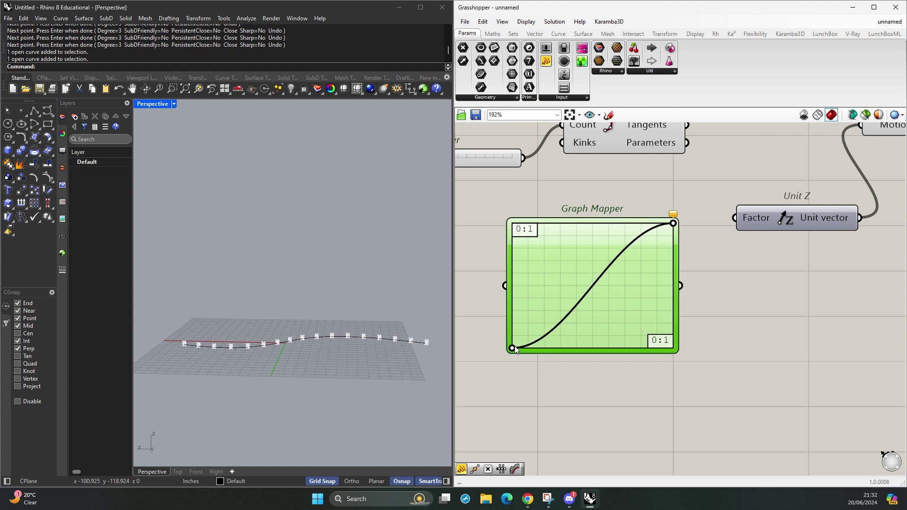
{"action": "left_click_drag", "start_coordinate": [514, 348], "coordinate": [523, 278]}
{"action": "left_click_drag", "start_coordinate": [671, 227], "coordinate": [645, 244]}
{"action": "left_click_drag", "start_coordinate": [527, 281], "coordinate": [528, 245]}
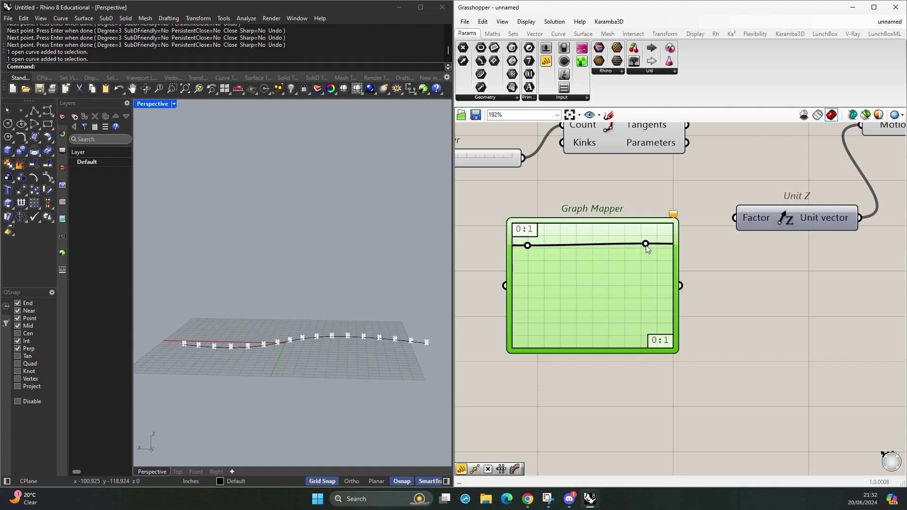
{"action": "left_click_drag", "start_coordinate": [645, 245], "coordinate": [642, 292]}
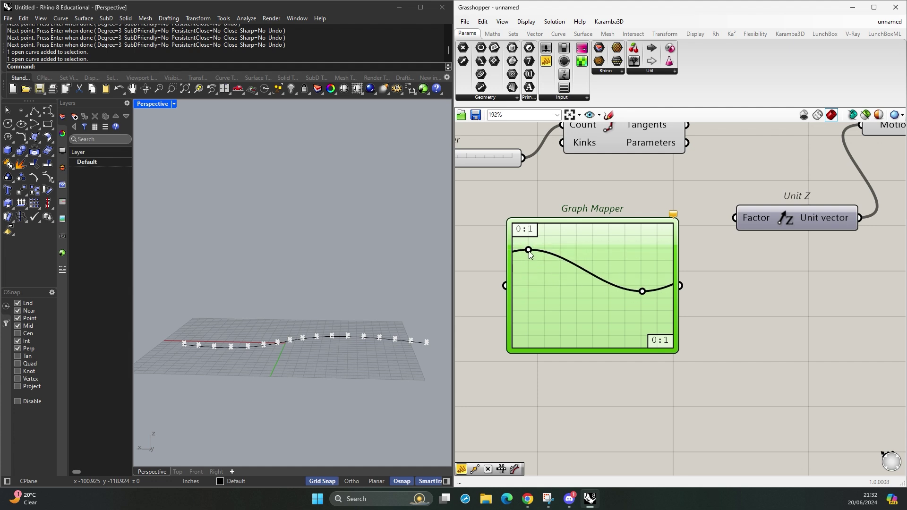
- Add a Range component on the input side of the Graph Mapper
{"action": "scroll", "coordinate": [627, 267], "scroll_direction": "down", "scroll_amount": 2}
{"action": "left_click", "coordinate": [651, 293]}
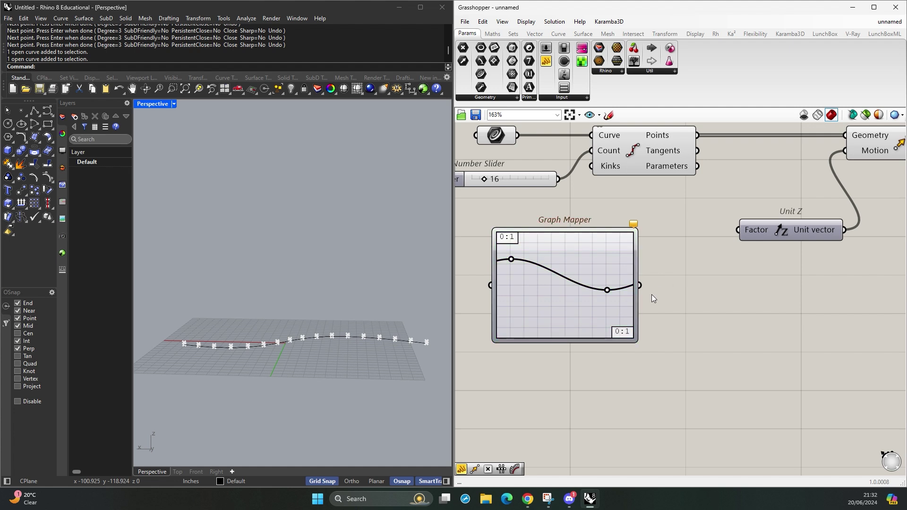
{"action": "right_click_drag", "start_coordinate": [648, 298], "coordinate": [644, 324]}
{"action": "right_click_drag", "start_coordinate": [700, 309], "coordinate": [679, 245]}
{"action": "double_click", "coordinate": [721, 329]}
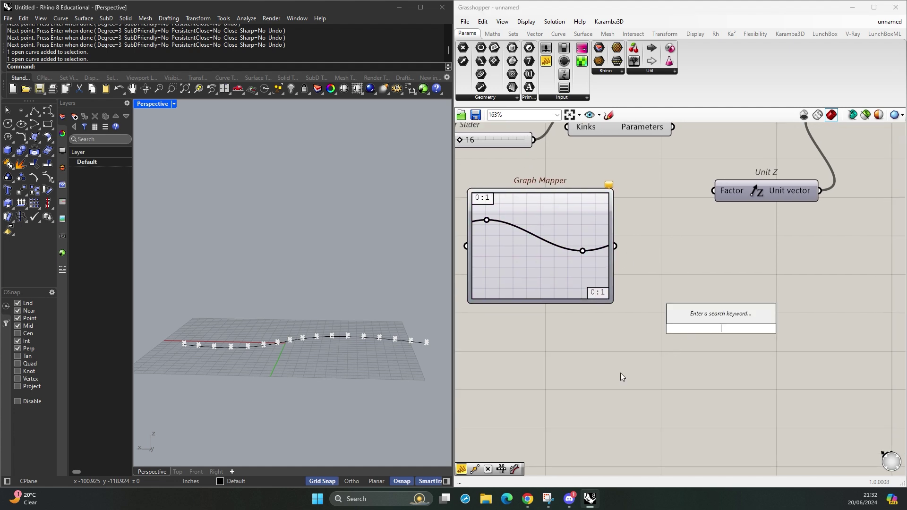
{"action": "right_click_drag", "start_coordinate": [576, 358], "coordinate": [721, 364]}
{"action": "scroll", "coordinate": [721, 364], "scroll_direction": "down", "scroll_amount": 2}
{"action": "right_click_drag", "start_coordinate": [572, 294], "coordinate": [604, 299]}
{"action": "scroll", "coordinate": [586, 283], "scroll_direction": "up", "scroll_amount": 2}
{"action": "double_click", "coordinate": [582, 281]}
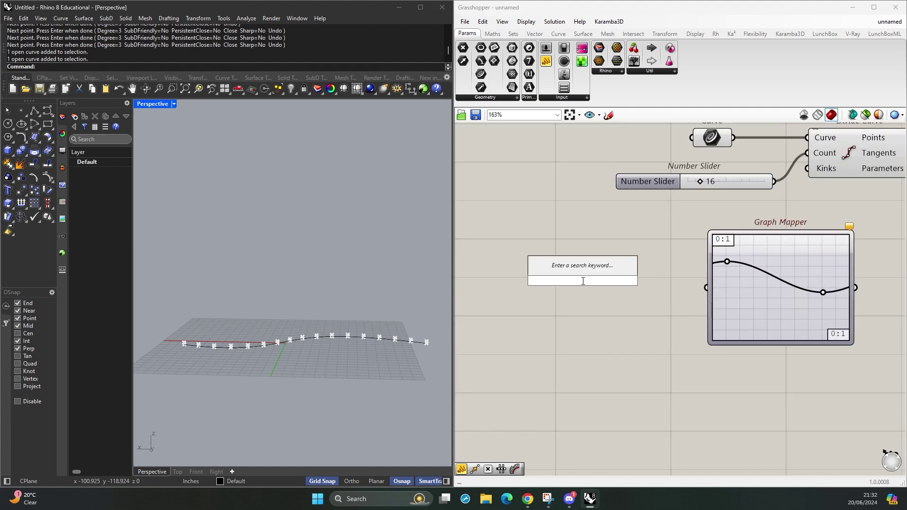
{"action": "type", "text": "range"}
{"action": "key", "text": "Return"}
{"action": "left_click_drag", "start_coordinate": [582, 280], "coordinate": [609, 277]}
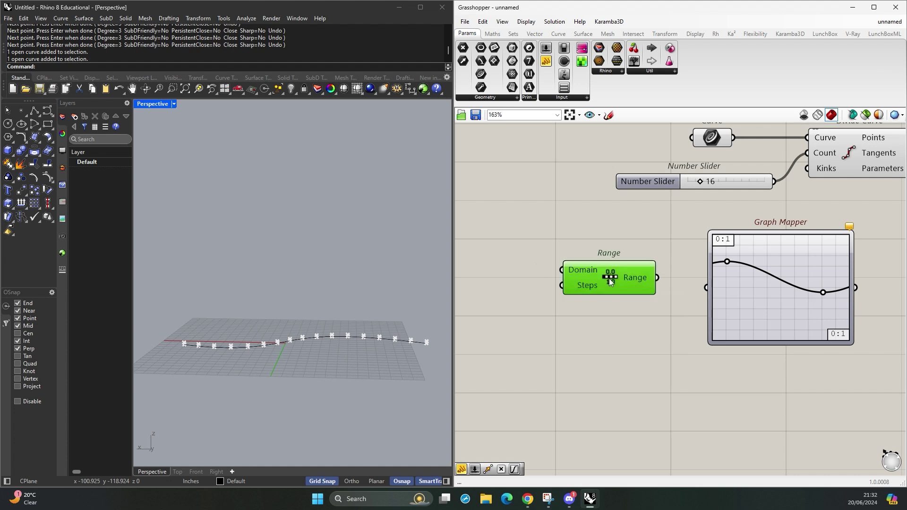
- Move the Range and Graph Mapper components together so the Graph Mapper sits below Unit Z
{"action": "scroll", "coordinate": [698, 267], "scroll_direction": "down", "scroll_amount": 2}
{"action": "right_click_drag", "start_coordinate": [697, 267], "coordinate": [562, 267]}
{"action": "left_click_drag", "start_coordinate": [761, 370], "coordinate": [495, 271]}
{"action": "left_click_drag", "start_coordinate": [645, 290], "coordinate": [813, 336]}
{"action": "left_click", "coordinate": [635, 277]}
{"action": "scroll", "coordinate": [614, 255], "scroll_direction": "up", "scroll_amount": 2}
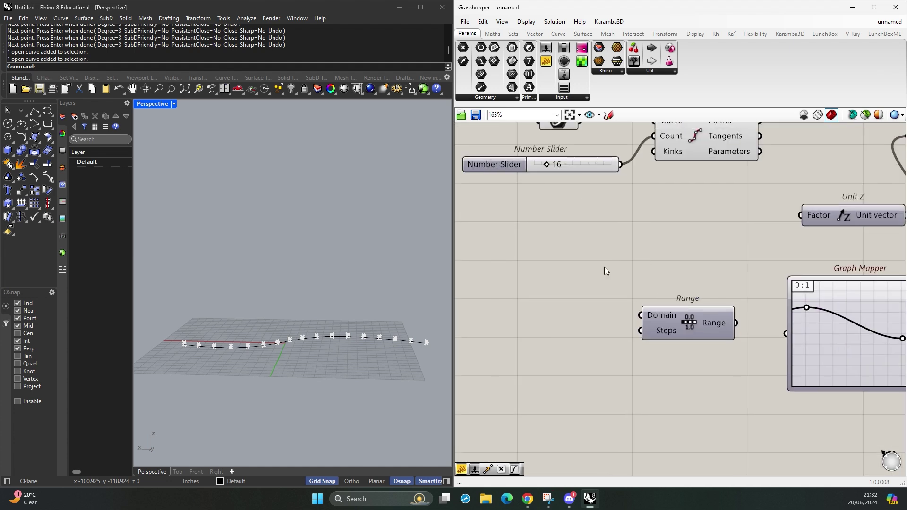
- Connect the number slider that drives Divide Curve's Count to Range's Steps input as well
{"action": "right_click_drag", "start_coordinate": [595, 186], "coordinate": [598, 206]}
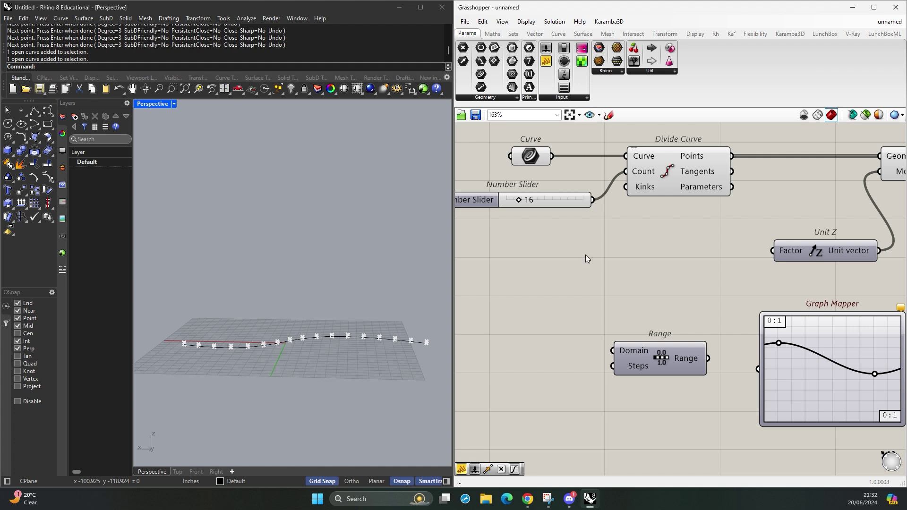
{"action": "left_click_drag", "start_coordinate": [593, 199], "coordinate": [596, 321]}
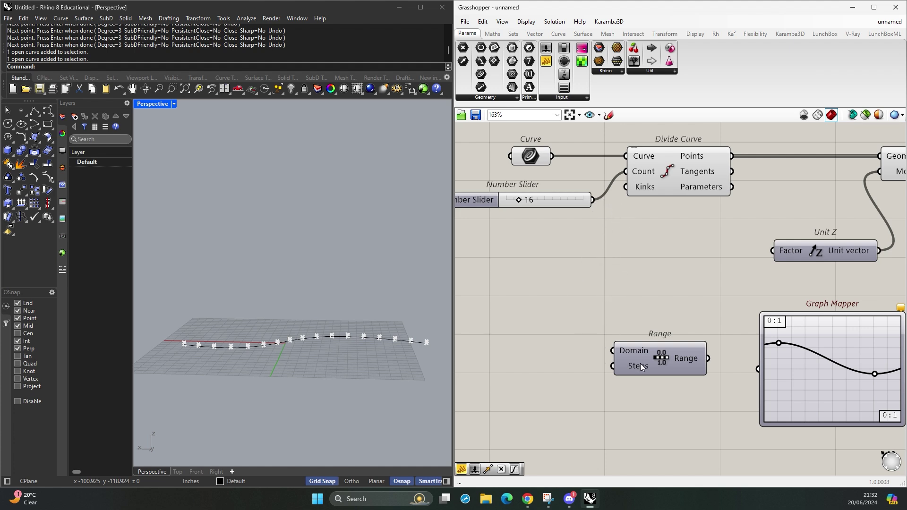
{"action": "left_click", "coordinate": [554, 202]}
{"action": "left_click_drag", "start_coordinate": [592, 200], "coordinate": [613, 366]}
- Reposition and enlarge the Graph Mapper, and connect Range's output to its input
{"action": "right_click_drag", "start_coordinate": [644, 306], "coordinate": [587, 255]}
{"action": "left_click_drag", "start_coordinate": [701, 297], "coordinate": [693, 294]}
{"action": "right_click_drag", "start_coordinate": [655, 304], "coordinate": [633, 296]}
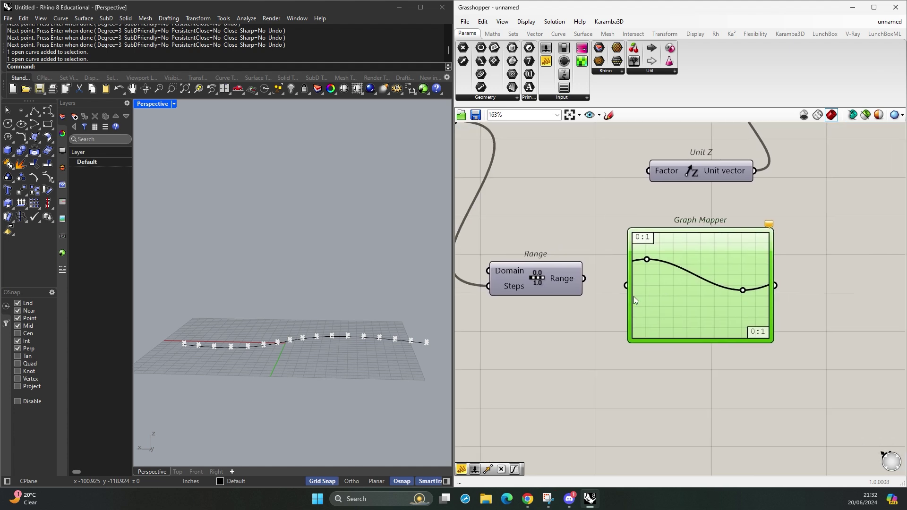
{"action": "left_click_drag", "start_coordinate": [669, 285], "coordinate": [682, 275]}
{"action": "right_click_drag", "start_coordinate": [706, 290], "coordinate": [671, 283]}
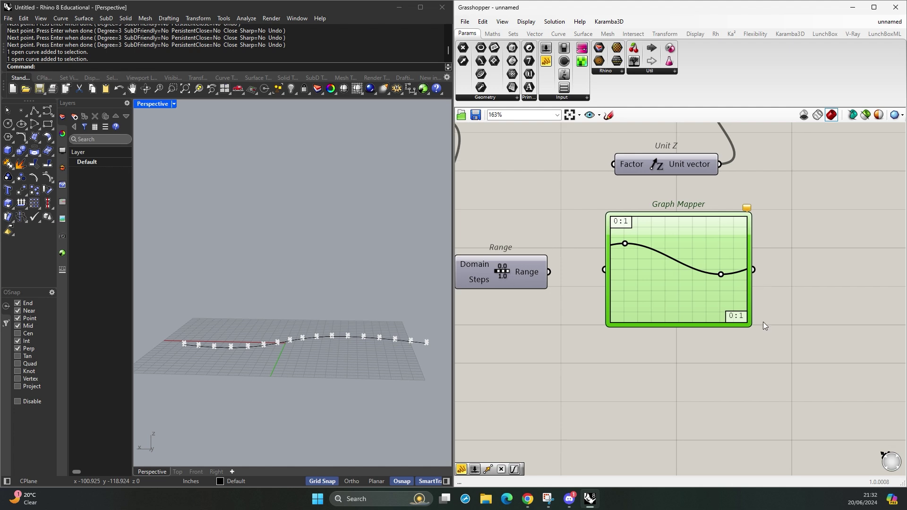
{"action": "left_click_drag", "start_coordinate": [748, 323], "coordinate": [852, 390]}
{"action": "left_click", "coordinate": [570, 353]}
{"action": "left_click_drag", "start_coordinate": [551, 280], "coordinate": [606, 307]}
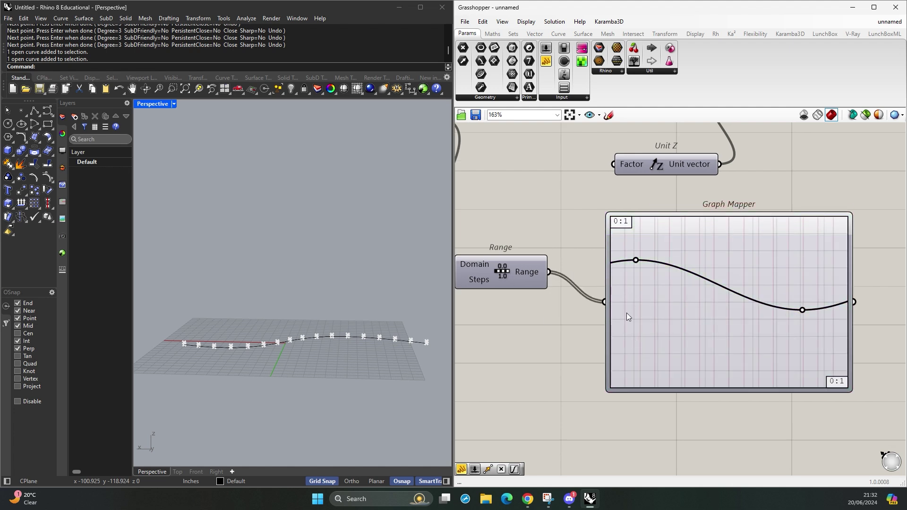
- Move the Move and Unit Z components past the Graph Mapper, and connect the Graph Mapper's output to Unit Z's Factor input
{"action": "scroll", "coordinate": [627, 315], "scroll_direction": "up", "scroll_amount": 3}
{"action": "scroll", "coordinate": [626, 282], "scroll_direction": "down", "scroll_amount": 5}
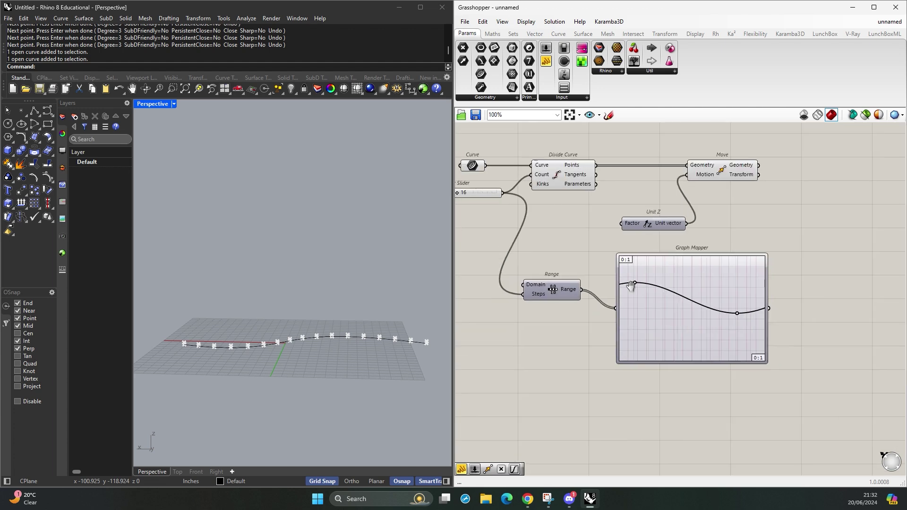
{"action": "scroll", "coordinate": [568, 251], "scroll_direction": "up", "scroll_amount": 2}
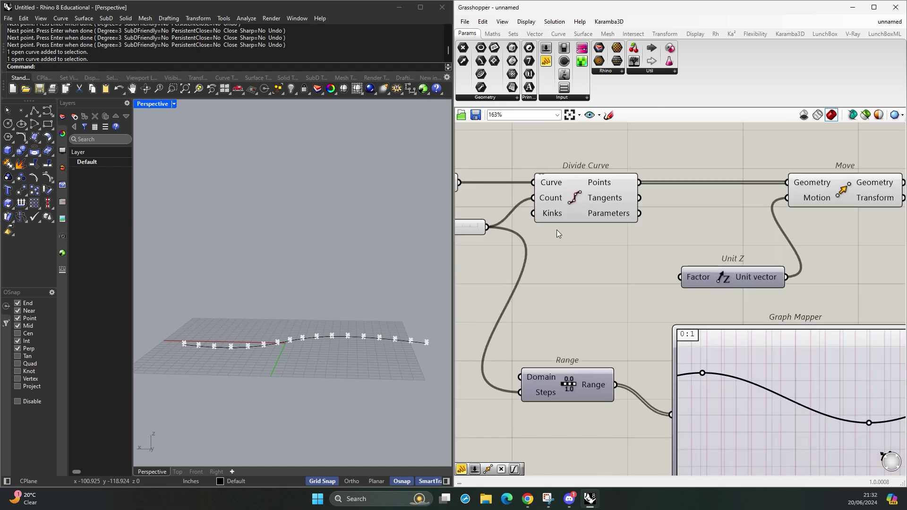
{"action": "scroll", "coordinate": [348, 334], "scroll_direction": "up", "scroll_amount": 2}
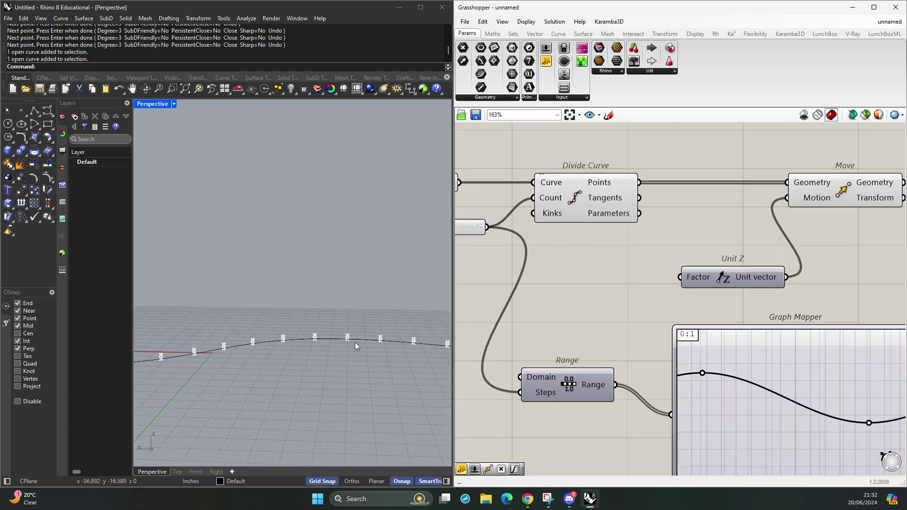
{"action": "left_click", "coordinate": [342, 337]}
{"action": "scroll", "coordinate": [676, 353], "scroll_direction": "down", "scroll_amount": 3}
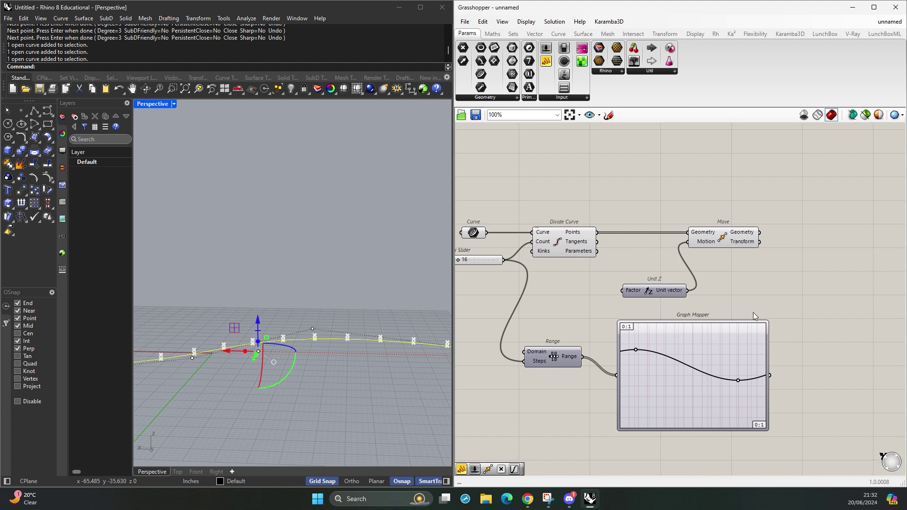
{"action": "left_click_drag", "start_coordinate": [736, 290], "coordinate": [880, 227]}
{"action": "left_click", "coordinate": [774, 356]}
{"action": "left_click_drag", "start_coordinate": [745, 363], "coordinate": [785, 278]}
{"action": "right_click_drag", "start_coordinate": [789, 384], "coordinate": [742, 319]}
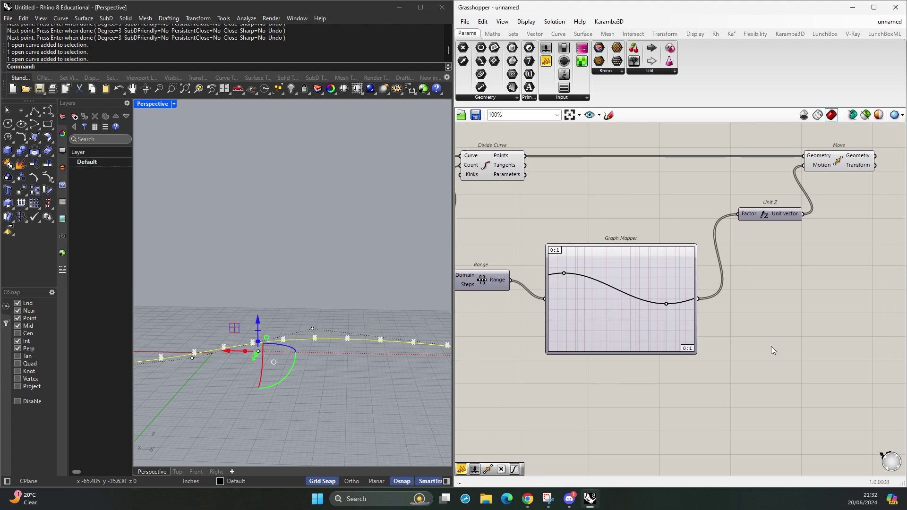
- Add a Panel beside the Graph Mapper and connect the Graph Mapper's output to it
{"action": "right_click_drag", "start_coordinate": [347, 385], "coordinate": [364, 354]}
{"action": "scroll", "coordinate": [358, 330], "scroll_direction": "down", "scroll_amount": 3}
{"action": "double_click", "coordinate": [770, 341]}
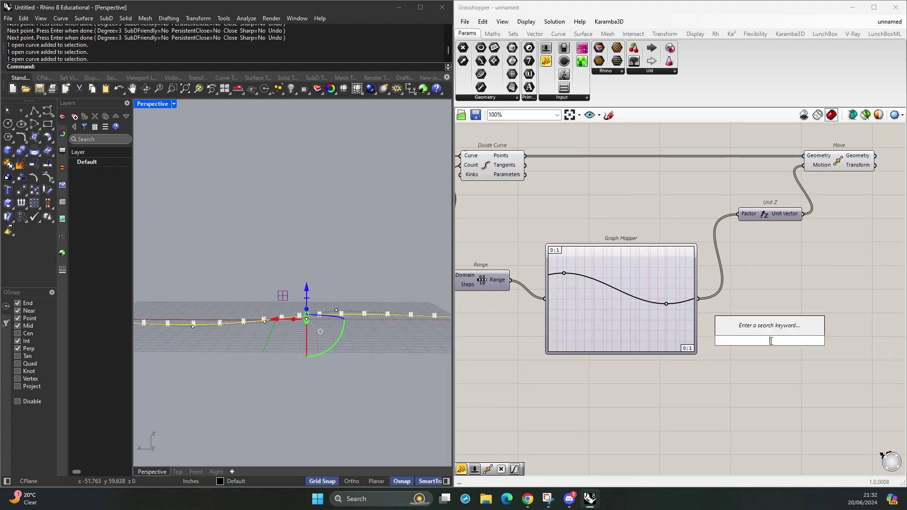
{"action": "type", "text": "//"}
{"action": "key", "text": "Return"}
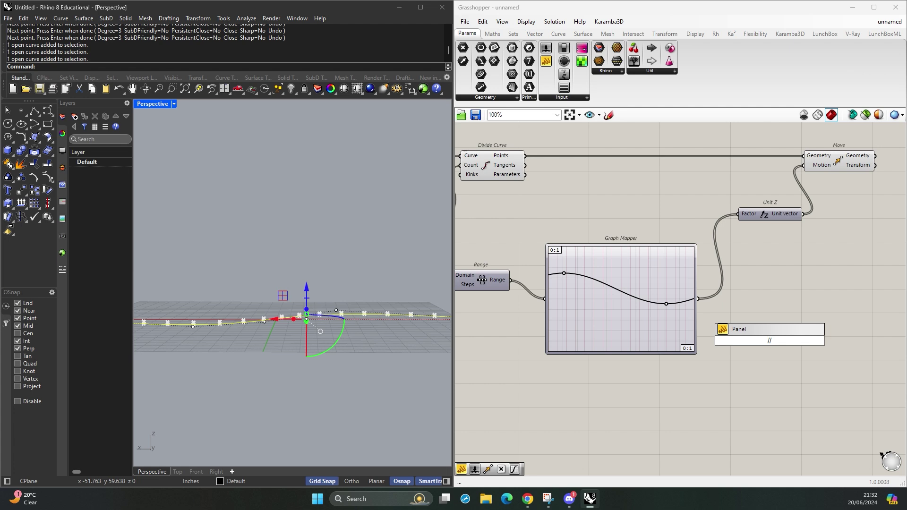
{"action": "left_click_drag", "start_coordinate": [769, 340], "coordinate": [769, 340]}
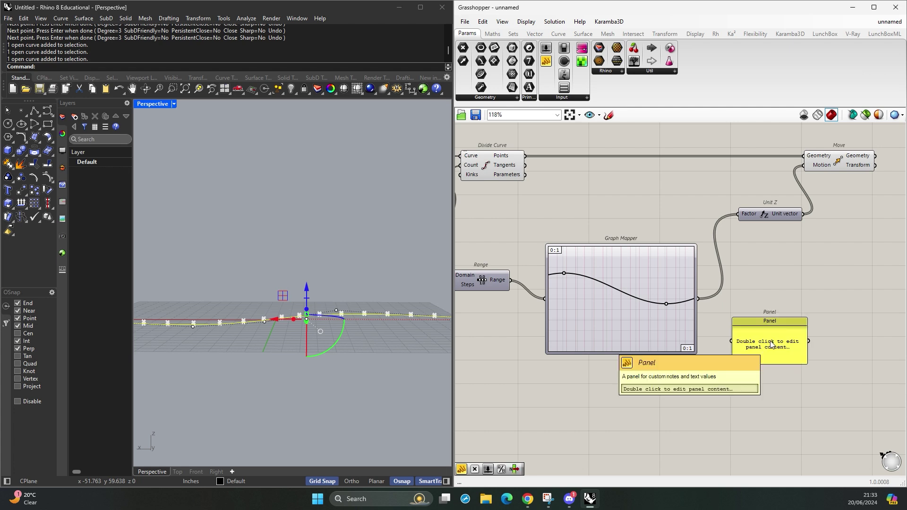
{"action": "scroll", "coordinate": [770, 339], "scroll_direction": "up", "scroll_amount": 3}
{"action": "right_click_drag", "start_coordinate": [683, 361], "coordinate": [671, 308]}
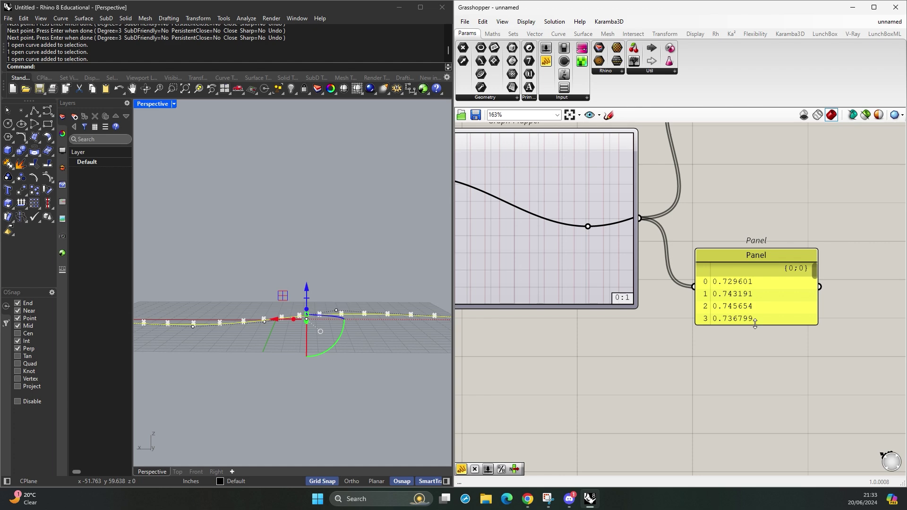
- Lengthen the Panel until it shows the complete list of Graph Mapper values
{"action": "left_click_drag", "start_coordinate": [755, 325], "coordinate": [755, 447]}
{"action": "right_click_drag", "start_coordinate": [756, 446], "coordinate": [730, 342]}
{"action": "left_click_drag", "start_coordinate": [727, 354], "coordinate": [733, 424]}
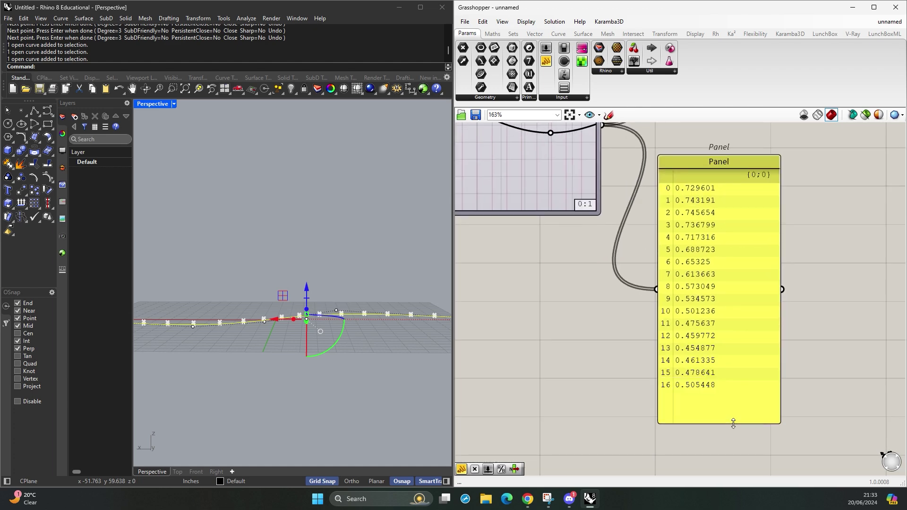
{"action": "scroll", "coordinate": [716, 242], "scroll_direction": "up", "scroll_amount": 3}
{"action": "scroll", "coordinate": [695, 415], "scroll_direction": "down", "scroll_amount": 5}
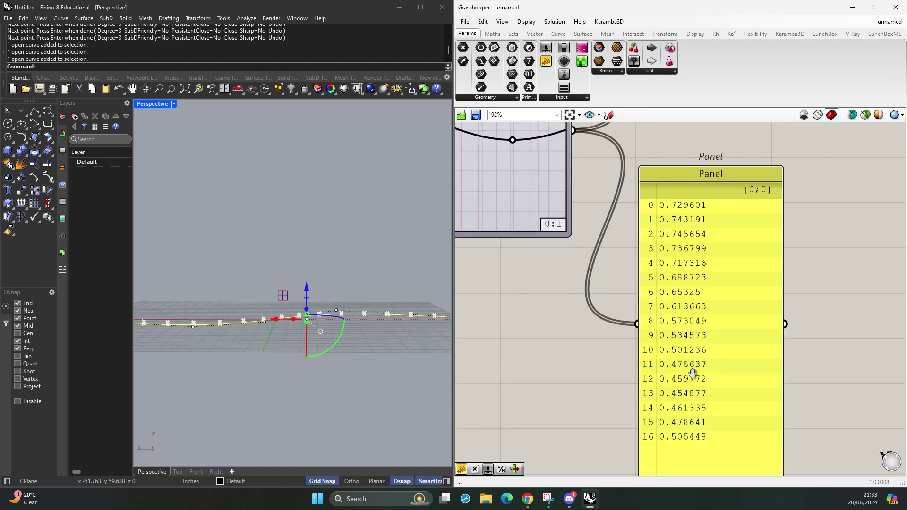
{"action": "scroll", "coordinate": [701, 377], "scroll_direction": "down", "scroll_amount": 2}
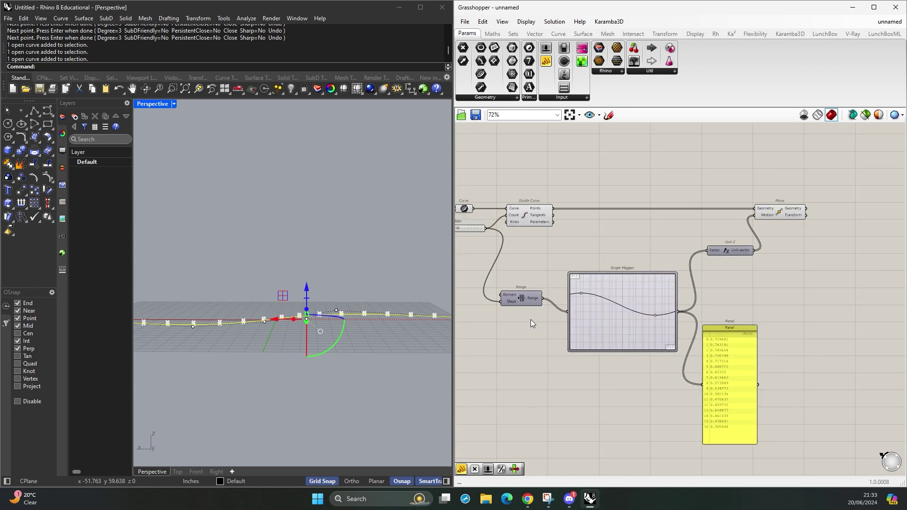
- Shift the Range and Graph Mapper components back towards the start of the definition to open a gap before Unit Z
{"action": "left_click_drag", "start_coordinate": [526, 298], "coordinate": [523, 310]}
{"action": "left_click_drag", "start_coordinate": [630, 376], "coordinate": [533, 310]}
{"action": "left_click_drag", "start_coordinate": [603, 320], "coordinate": [544, 317]}
{"action": "left_click", "coordinate": [655, 313]}
- Add a Multiplication component between the Graph Mapper and Unit Z, and connect the Graph Mapper's output to its B input
{"action": "scroll", "coordinate": [688, 298], "scroll_direction": "up", "scroll_amount": 3}
{"action": "double_click", "coordinate": [685, 299]}
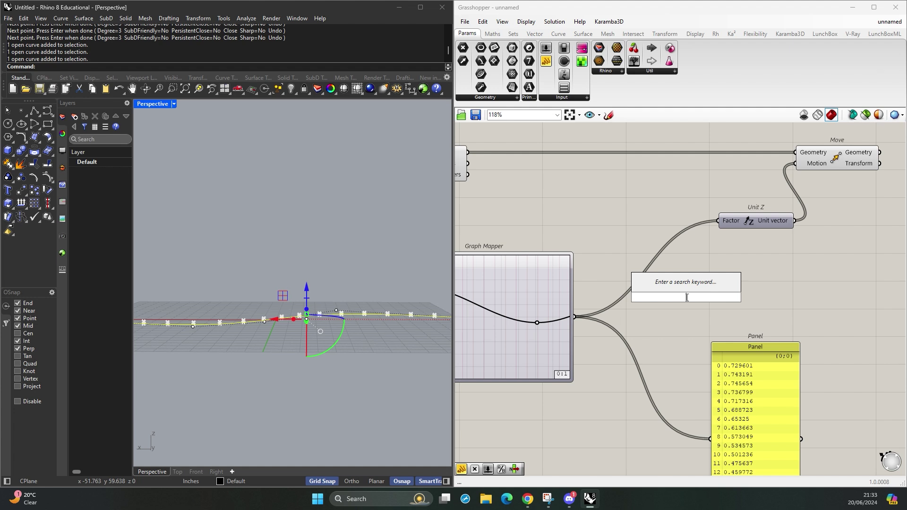
{"action": "type", "text": "multiplication"}
{"action": "key", "text": "Return"}
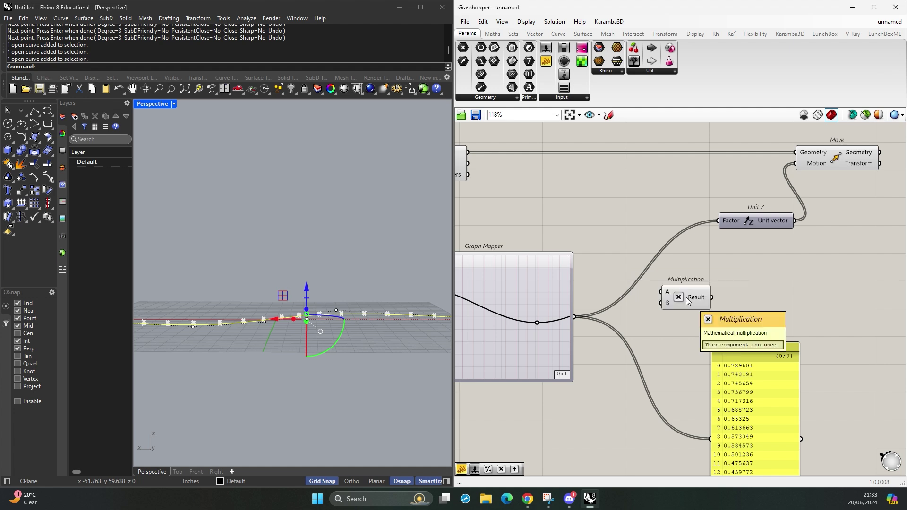
{"action": "scroll", "coordinate": [687, 298], "scroll_direction": "up", "scroll_amount": 5}
{"action": "scroll", "coordinate": [686, 297], "scroll_direction": "down", "scroll_amount": 4}
{"action": "left_click_drag", "start_coordinate": [686, 297], "coordinate": [678, 285]}
{"action": "right_click_drag", "start_coordinate": [683, 321], "coordinate": [716, 335]}
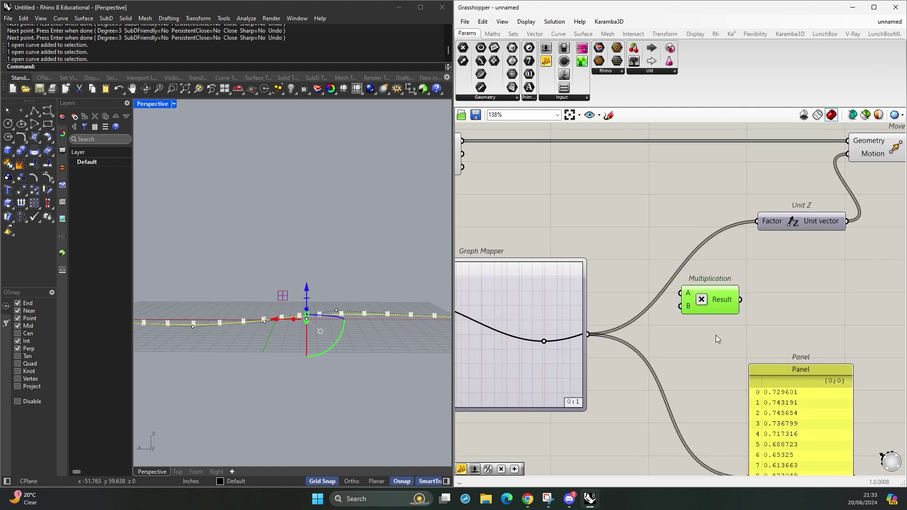
{"action": "left_click_drag", "start_coordinate": [589, 334], "coordinate": [670, 231]}
{"action": "right_click_drag", "start_coordinate": [670, 232], "coordinate": [712, 275]}
- Add a number slider at 0 above the Graph Mapper, connect it to Multiplication's A input, and align it with that input
{"action": "double_click", "coordinate": [567, 248]}
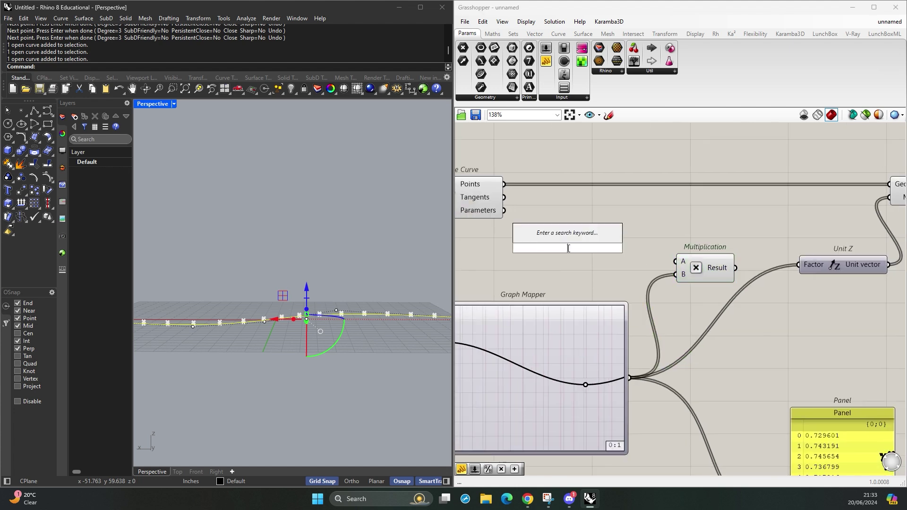
{"action": "type", "text": "0"}
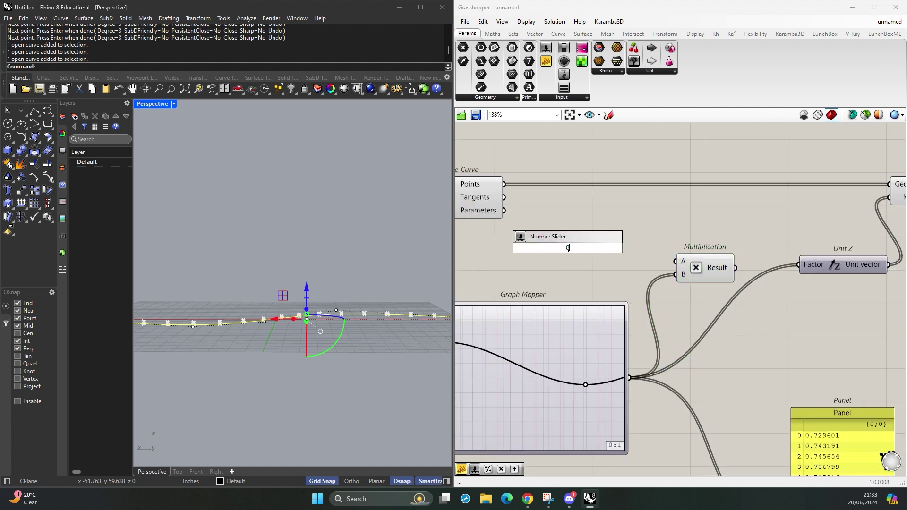
{"action": "key", "text": "BackSpace"}
{"action": "type", "text": "0"}
{"action": "key", "text": "Return"}
{"action": "left_click_drag", "start_coordinate": [584, 259], "coordinate": [677, 261]}
{"action": "left_click", "coordinate": [638, 265]}
{"action": "left_click_drag", "start_coordinate": [572, 254], "coordinate": [572, 258]}
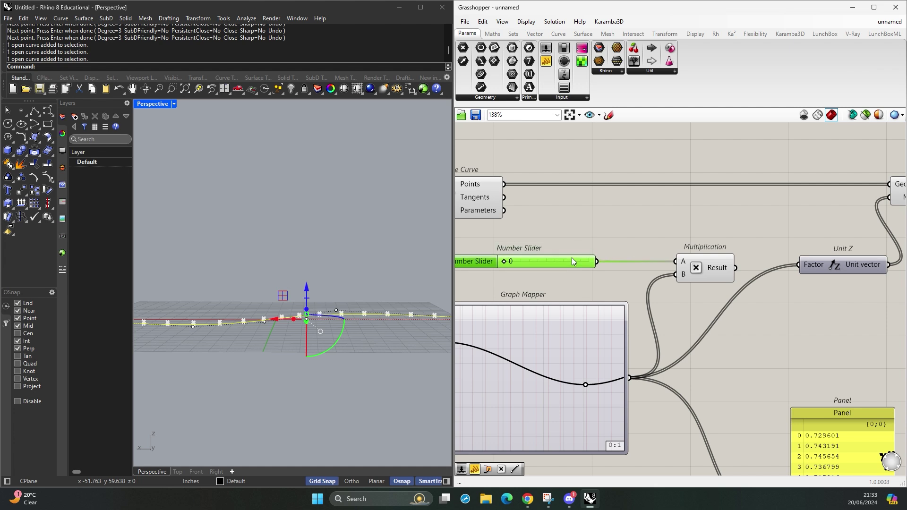
- Connect Multiplication's Result to Unit Z's Factor input, replacing the direct wire from the Graph Mapper
{"action": "scroll", "coordinate": [605, 243], "scroll_direction": "down", "scroll_amount": 3}
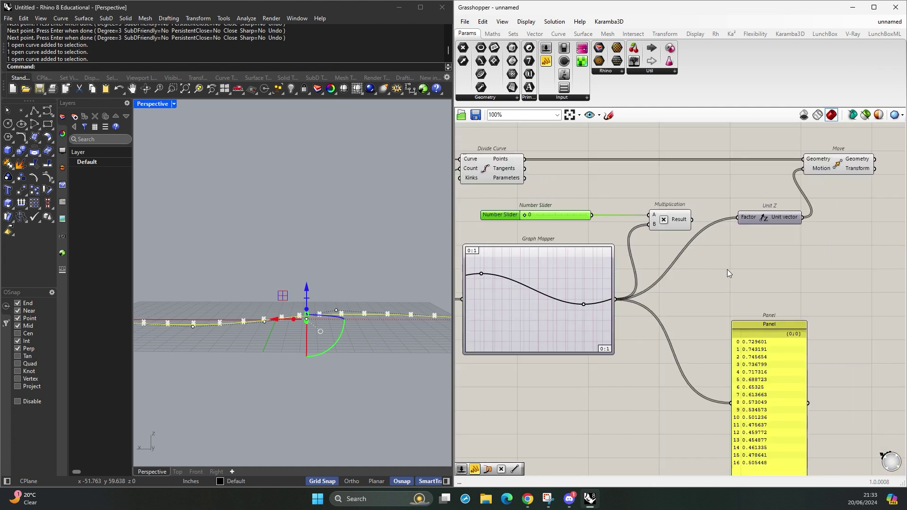
{"action": "right_click_drag", "start_coordinate": [727, 269], "coordinate": [700, 262]}
{"action": "left_click_drag", "start_coordinate": [664, 211], "coordinate": [707, 215]}
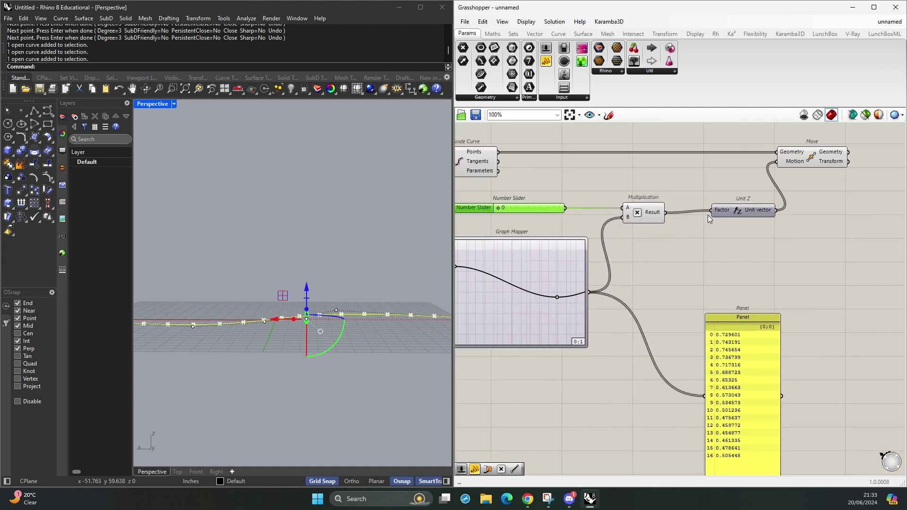
{"action": "mouse_move", "coordinate": [708, 214]}
{"action": "right_mouse_down"}
{"action": "mouse_move", "coordinate": [736, 219]}
{"action": "mouse_move", "coordinate": [692, 211]}
{"action": "right_mouse_up"}
{"action": "left_click", "coordinate": [631, 209]}
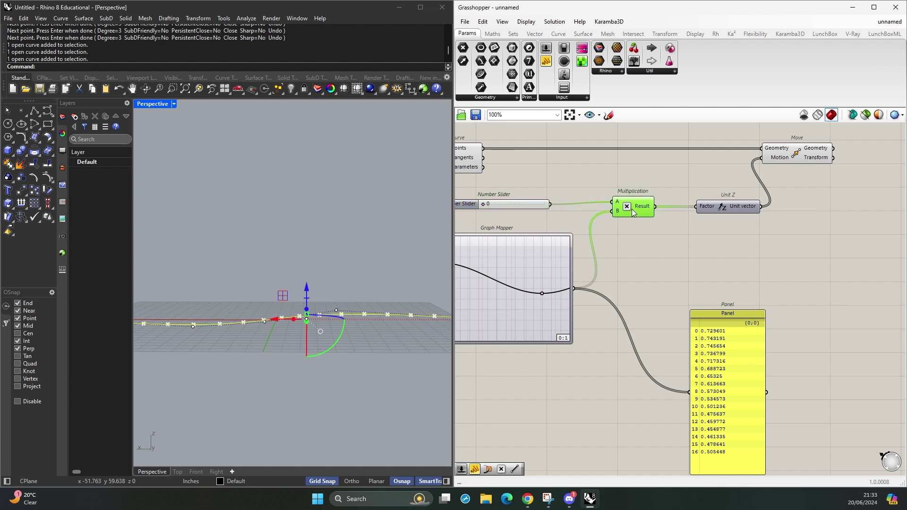
{"action": "right_click_drag", "start_coordinate": [631, 209], "coordinate": [617, 208]}
- Add a second Panel fed by Multiplication's Result, place it beside the repositioned first Panel, and lengthen it to show all values
{"action": "double_click", "coordinate": [801, 284]}
{"action": "type", "text": "panel"}
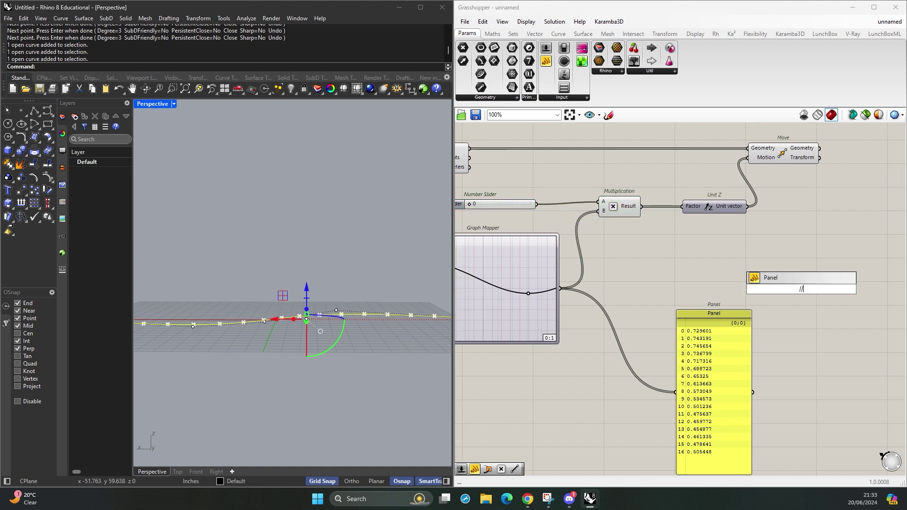
{"action": "key", "text": "Return"}
{"action": "left_click_drag", "start_coordinate": [722, 317], "coordinate": [658, 292]}
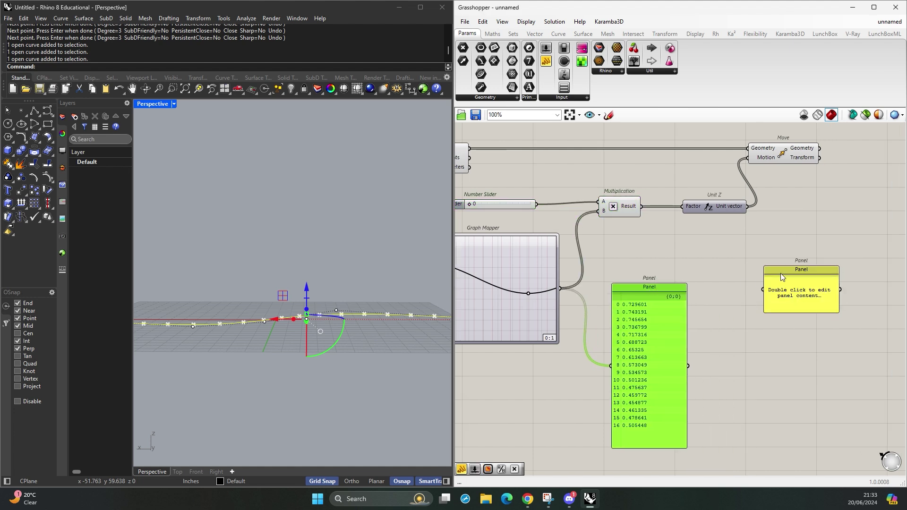
{"action": "left_click_drag", "start_coordinate": [781, 277], "coordinate": [722, 294]}
{"action": "left_click_drag", "start_coordinate": [640, 207], "coordinate": [702, 303]}
{"action": "left_click_drag", "start_coordinate": [753, 325], "coordinate": [767, 444]}
{"action": "right_click_drag", "start_coordinate": [630, 272], "coordinate": [654, 271]}
{"action": "left_click", "coordinate": [654, 271]}
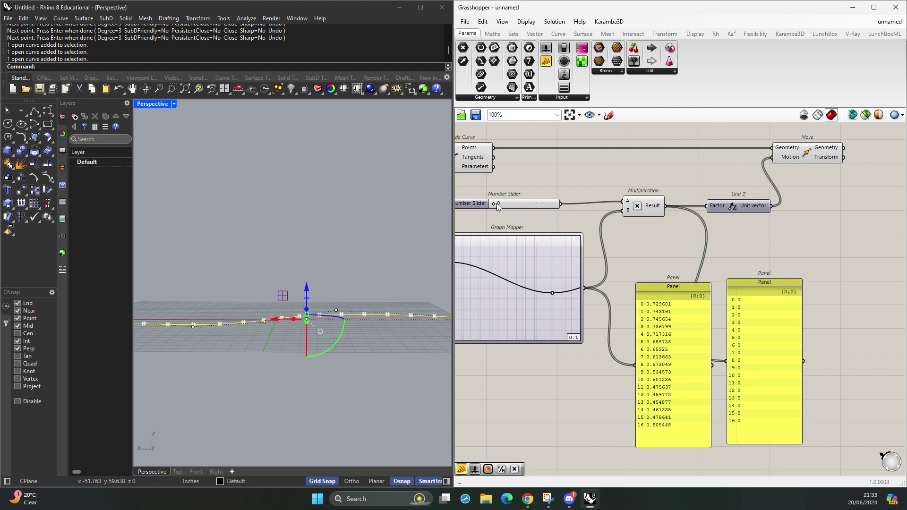
- Set the number slider feeding Multiplication to 74 to scale up the points' vertical offset
{"action": "left_click_drag", "start_coordinate": [497, 206], "coordinate": [507, 206]}
{"action": "scroll", "coordinate": [259, 231], "scroll_direction": "down", "scroll_amount": 1}
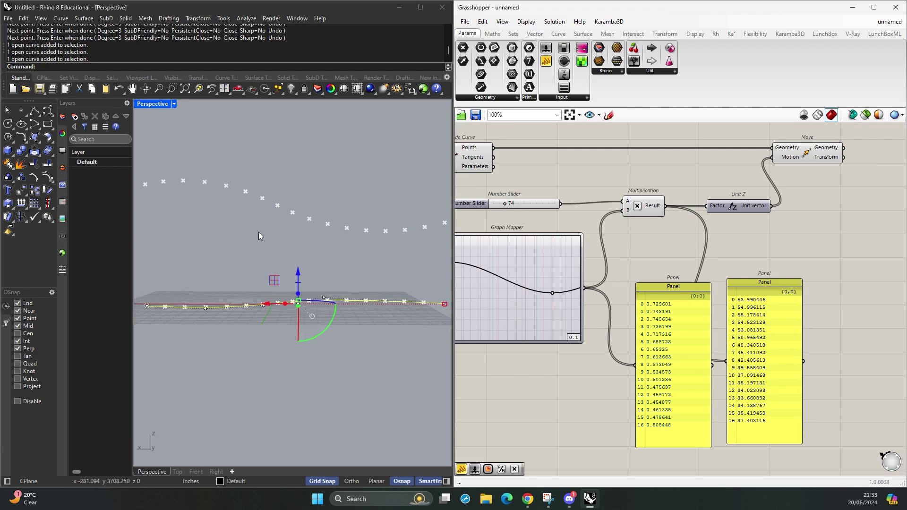
{"action": "scroll", "coordinate": [259, 231], "scroll_direction": "down", "scroll_amount": 2}
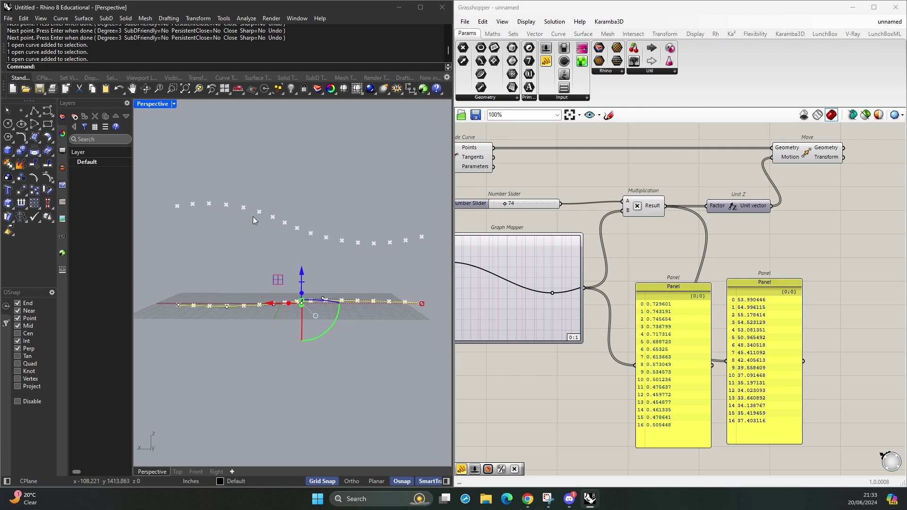
{"action": "right_click_drag", "start_coordinate": [253, 216], "coordinate": [331, 259]}
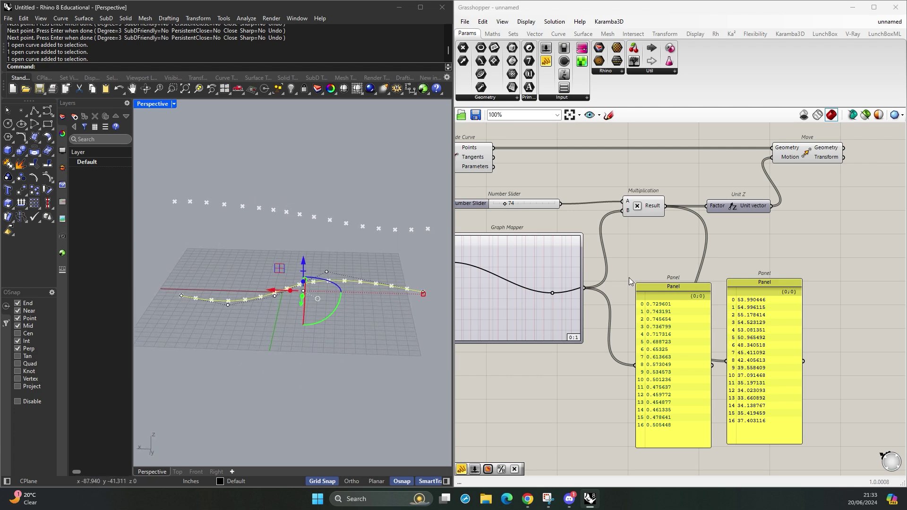
{"action": "scroll", "coordinate": [817, 316], "scroll_direction": "down", "scroll_amount": 2}
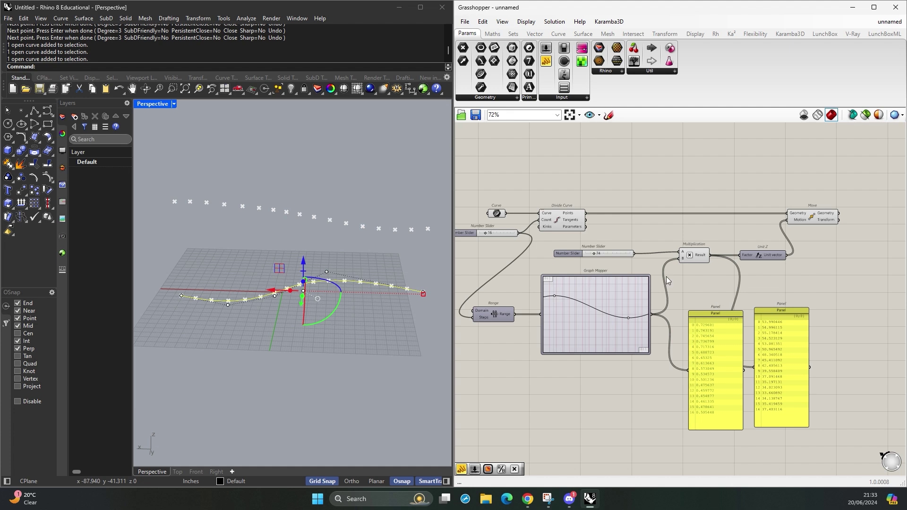
- Add a Line component with Start Point and End Point inputs after the Move component
{"action": "right_click_drag", "start_coordinate": [666, 276], "coordinate": [521, 309]}
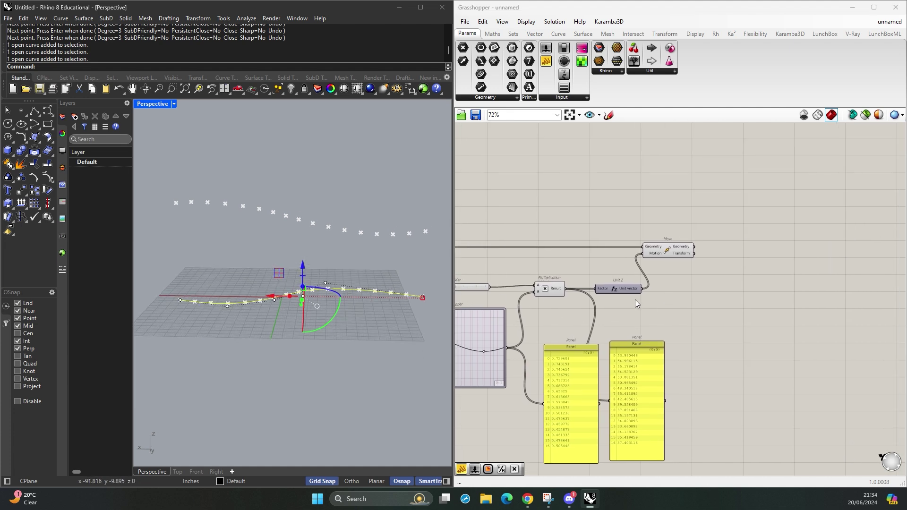
{"action": "right_click_drag", "start_coordinate": [634, 299], "coordinate": [715, 292]}
{"action": "right_click_drag", "start_coordinate": [834, 247], "coordinate": [676, 237]}
{"action": "double_click", "coordinate": [647, 242]}
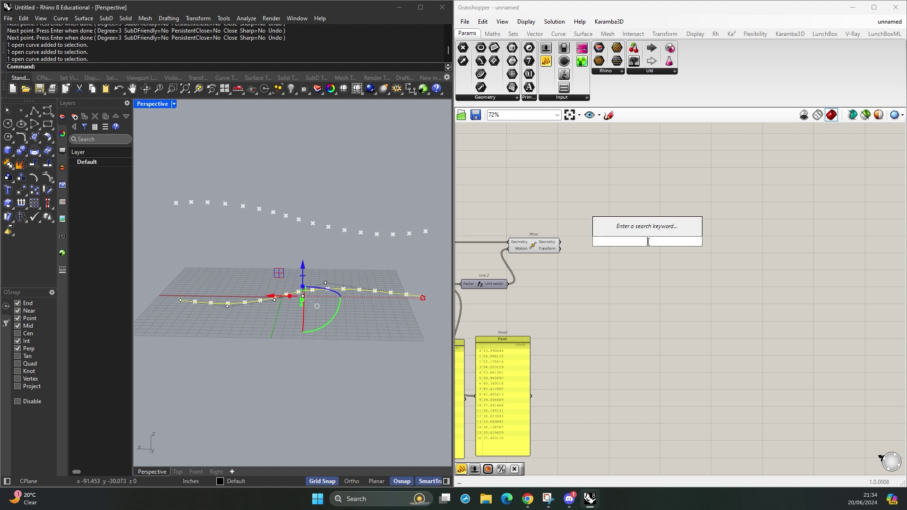
{"action": "type", "text": "line"}
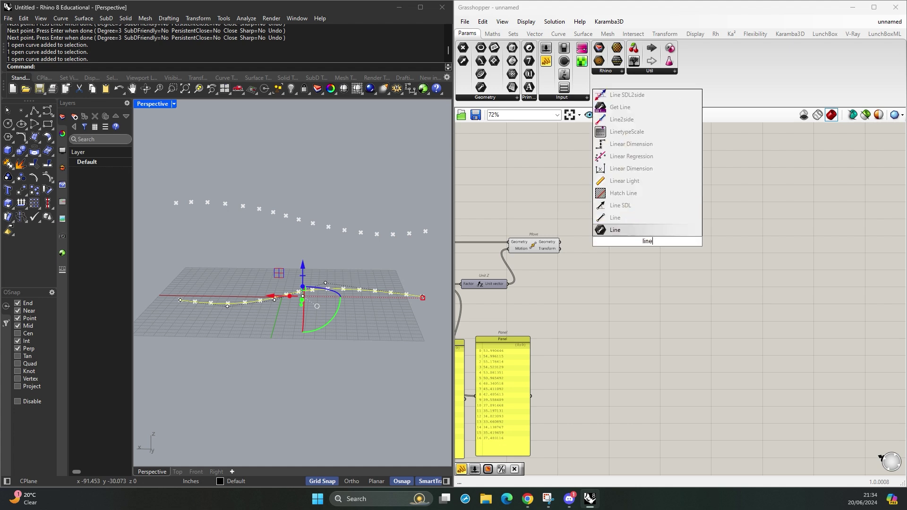
{"action": "left_click", "coordinate": [602, 217]}
{"action": "scroll", "coordinate": [628, 236], "scroll_direction": "up", "scroll_amount": 5}
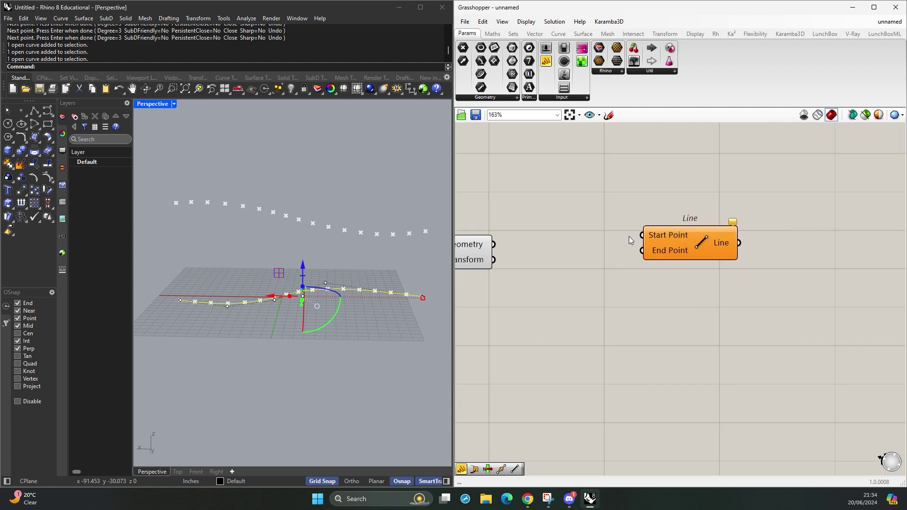
{"action": "scroll", "coordinate": [647, 273], "scroll_direction": "down", "scroll_amount": 4}
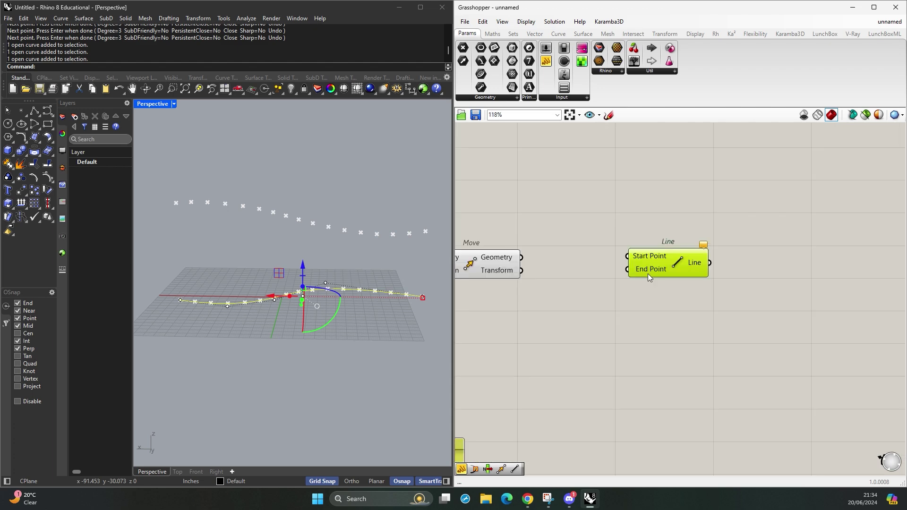
{"action": "right_click_drag", "start_coordinate": [648, 274], "coordinate": [733, 276]}
{"action": "left_click", "coordinate": [694, 298]}
- Highlight the Divide Curve and Move outputs in turn to compare the base points with the raised points
{"action": "left_click", "coordinate": [639, 276]}
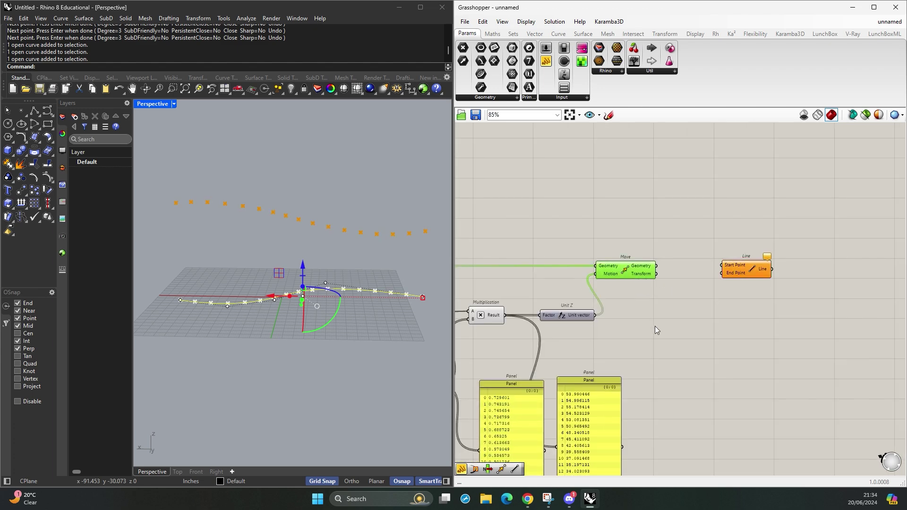
{"action": "scroll", "coordinate": [654, 326], "scroll_direction": "down", "scroll_amount": 1}
{"action": "right_click_drag", "start_coordinate": [655, 326], "coordinate": [746, 333]}
{"action": "left_click", "coordinate": [597, 293]}
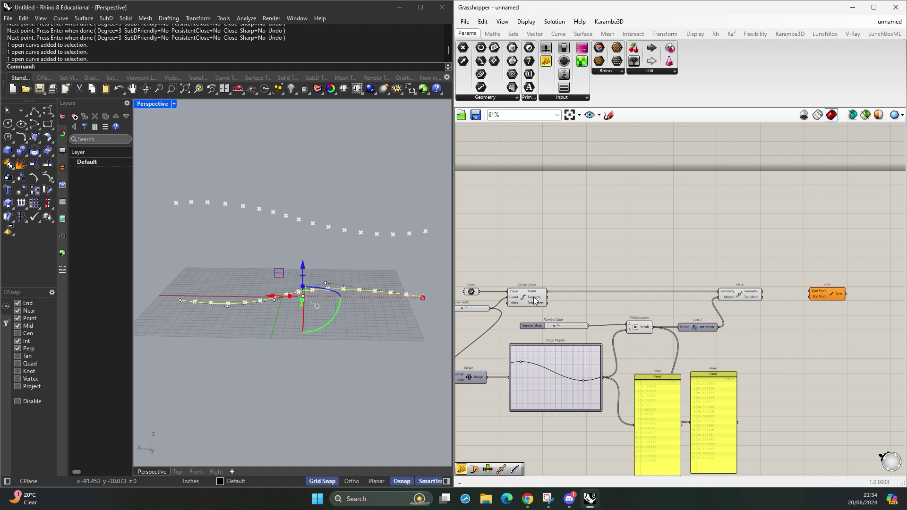
{"action": "scroll", "coordinate": [692, 288], "scroll_direction": "up", "scroll_amount": 3}
{"action": "right_click_drag", "start_coordinate": [693, 300], "coordinate": [774, 284]}
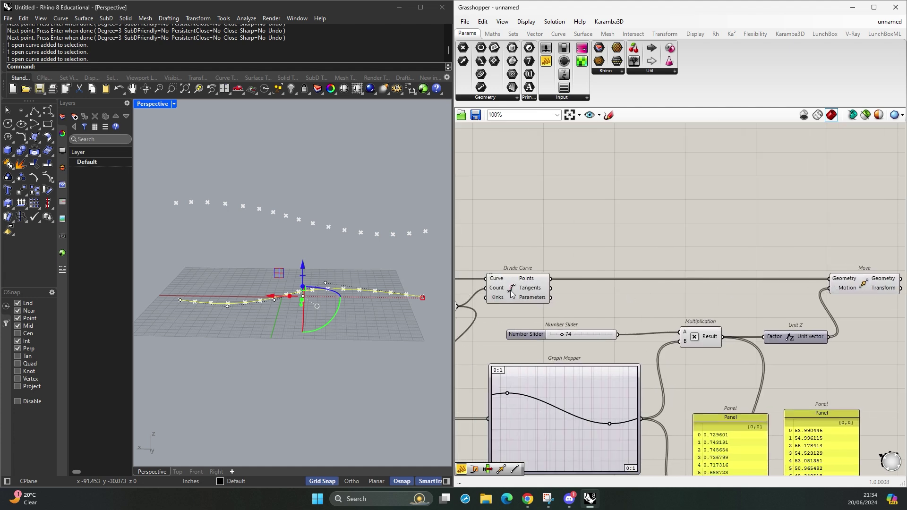
{"action": "left_click", "coordinate": [511, 290]}
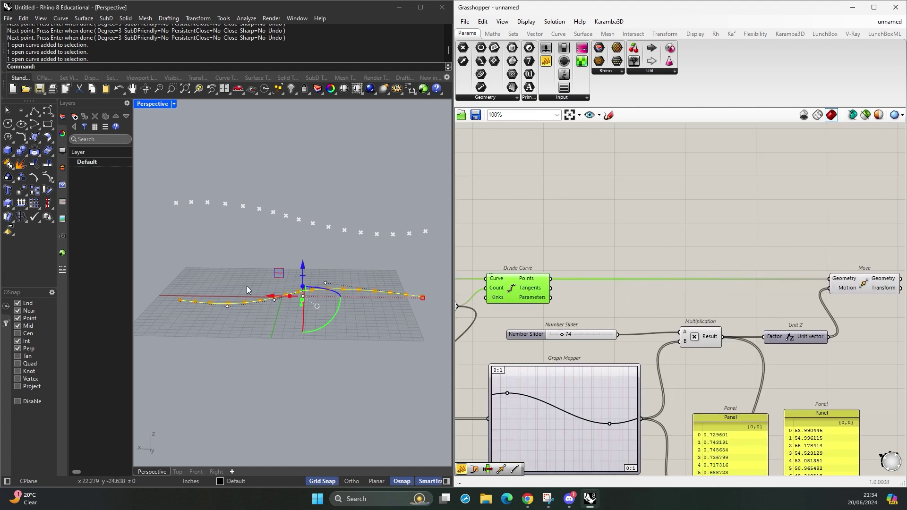
{"action": "right_click_drag", "start_coordinate": [735, 264], "coordinate": [596, 261]}
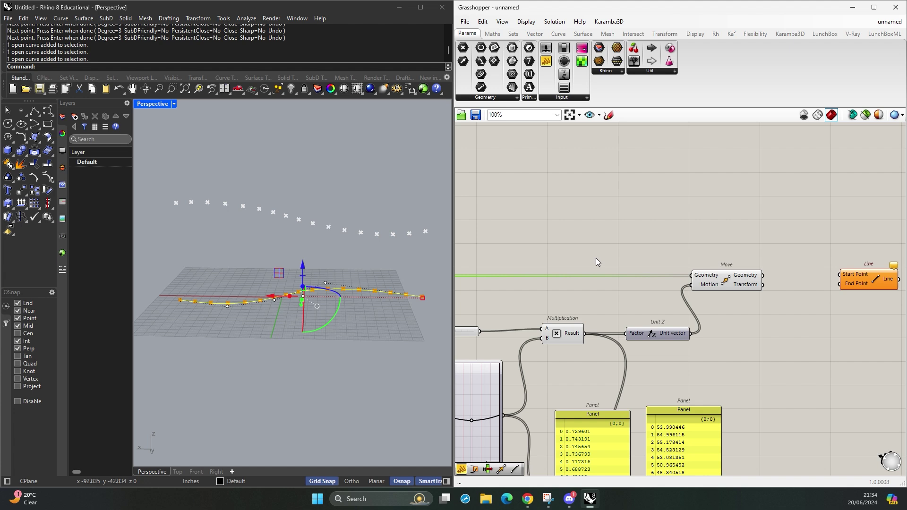
{"action": "left_click", "coordinate": [712, 286]}
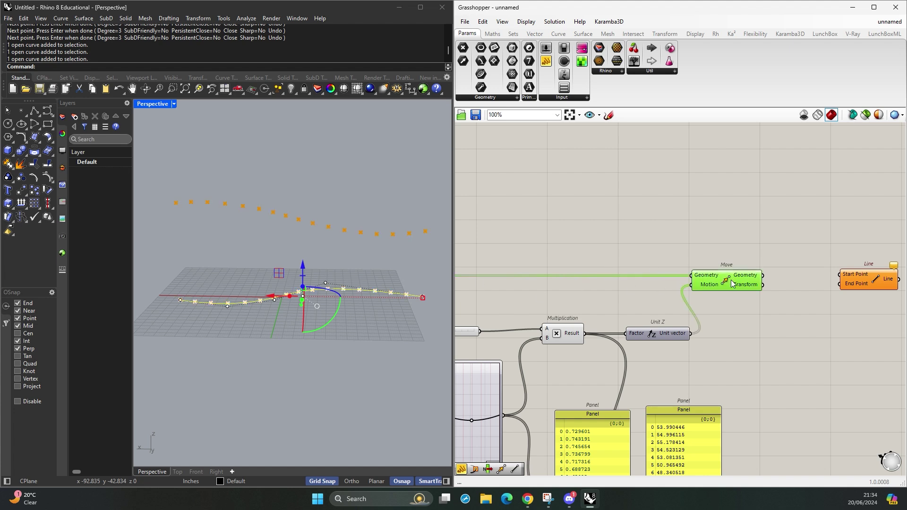
{"action": "right_click_drag", "start_coordinate": [499, 313], "coordinate": [560, 311]}
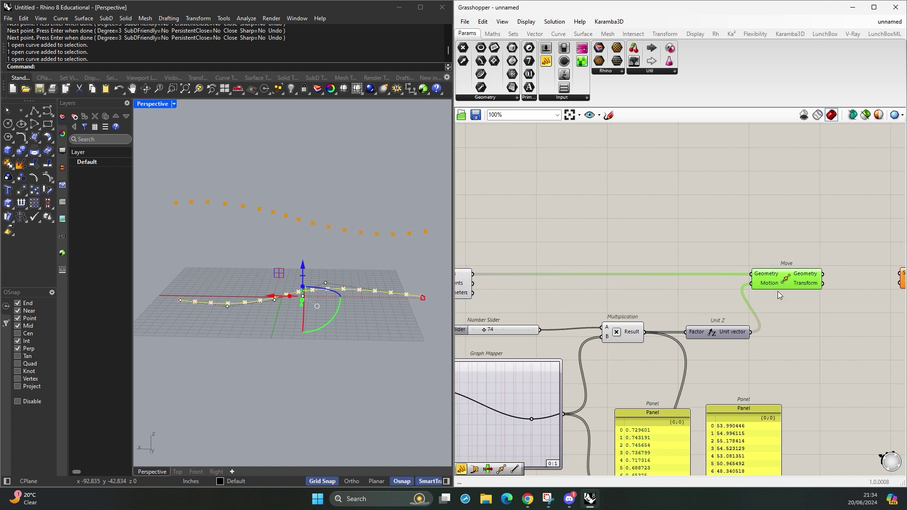
- Connect Divide Curve's Points to the Line component's Start Point and Move's Geometry to its End Point
{"action": "scroll", "coordinate": [660, 289], "scroll_direction": "down", "scroll_amount": 2}
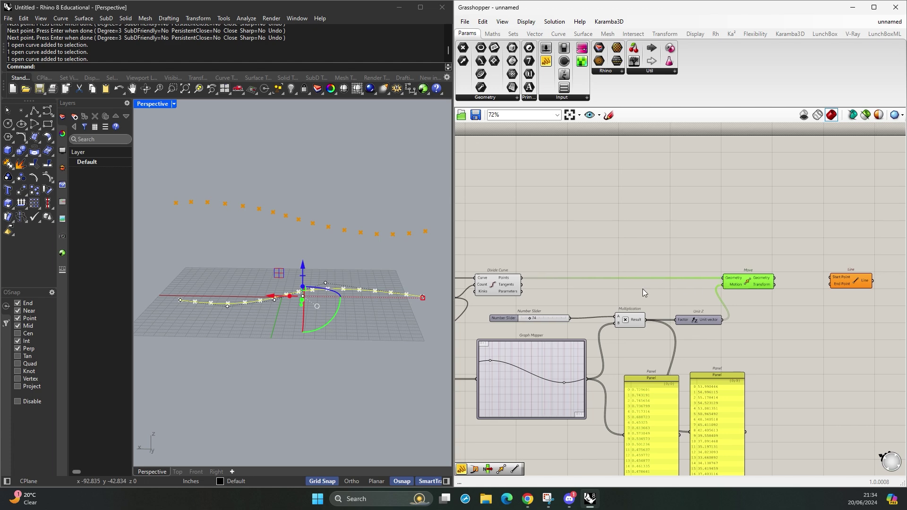
{"action": "scroll", "coordinate": [532, 310], "scroll_direction": "up", "scroll_amount": 4}
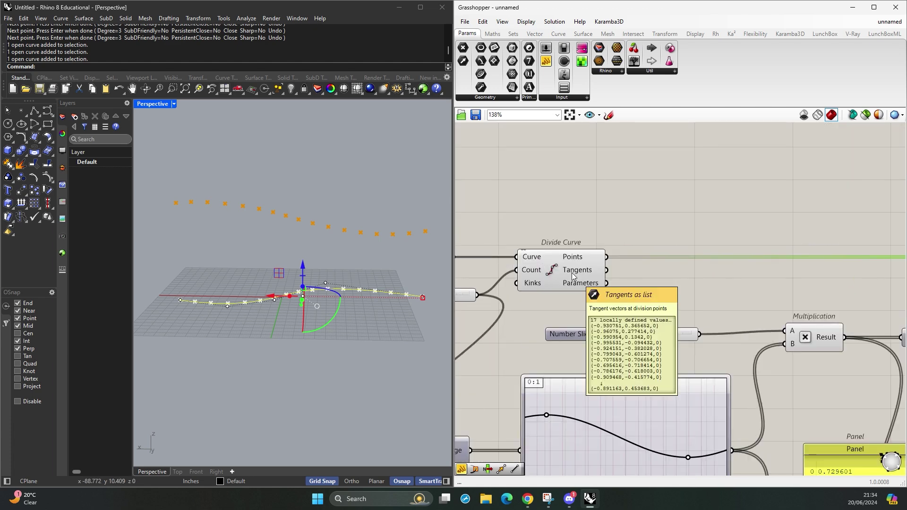
{"action": "scroll", "coordinate": [693, 272], "scroll_direction": "down", "scroll_amount": 2}
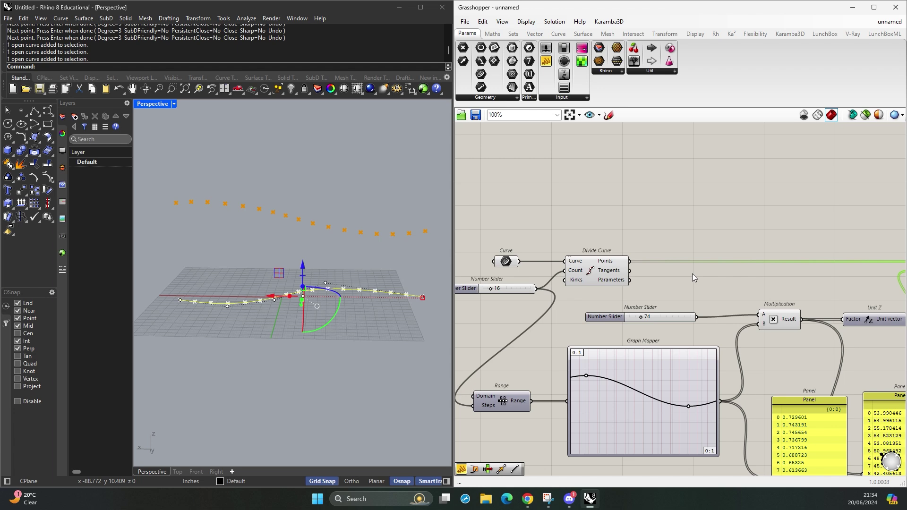
{"action": "right_click_drag", "start_coordinate": [692, 274], "coordinate": [561, 282]}
{"action": "scroll", "coordinate": [561, 283], "scroll_direction": "down", "scroll_amount": 2}
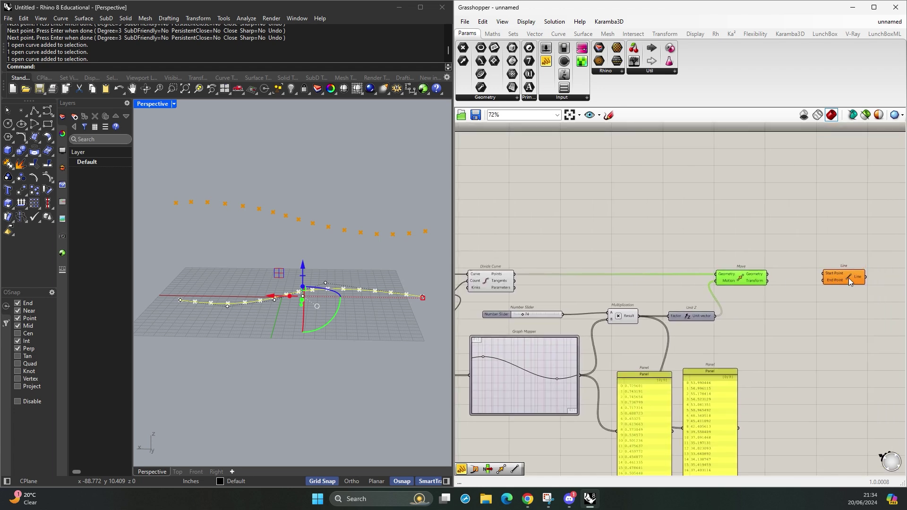
{"action": "left_click", "coordinate": [756, 268]}
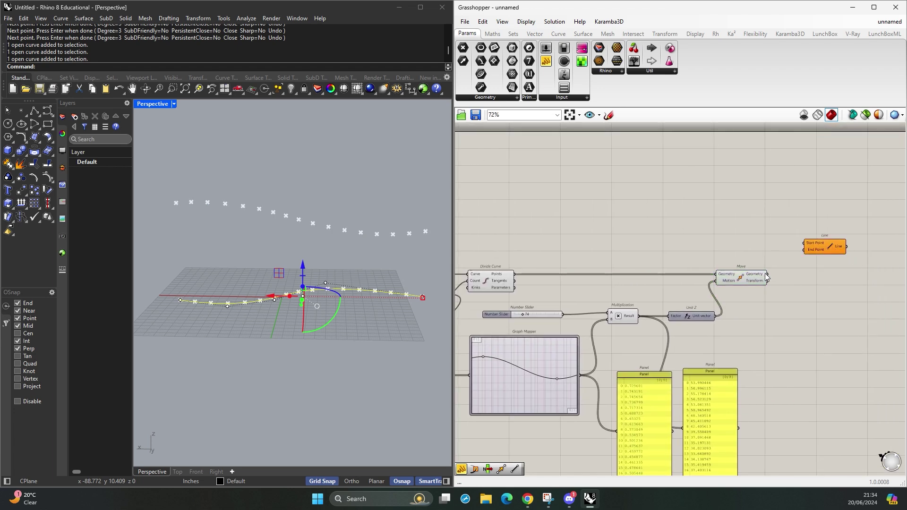
{"action": "left_click_drag", "start_coordinate": [794, 255], "coordinate": [801, 252]}
{"action": "left_click_drag", "start_coordinate": [514, 275], "coordinate": [805, 243]}
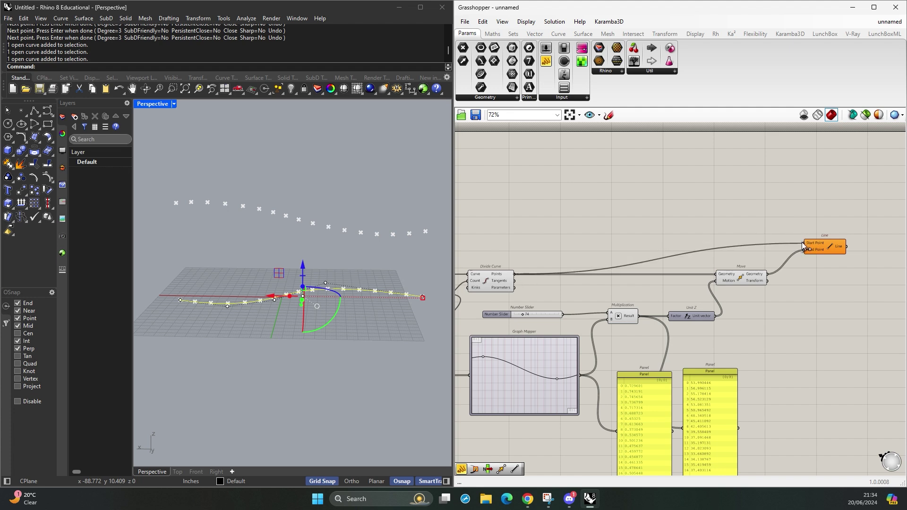
{"action": "right_click_drag", "start_coordinate": [323, 308], "coordinate": [312, 327]}
{"action": "scroll", "coordinate": [692, 281], "scroll_direction": "up", "scroll_amount": 2}
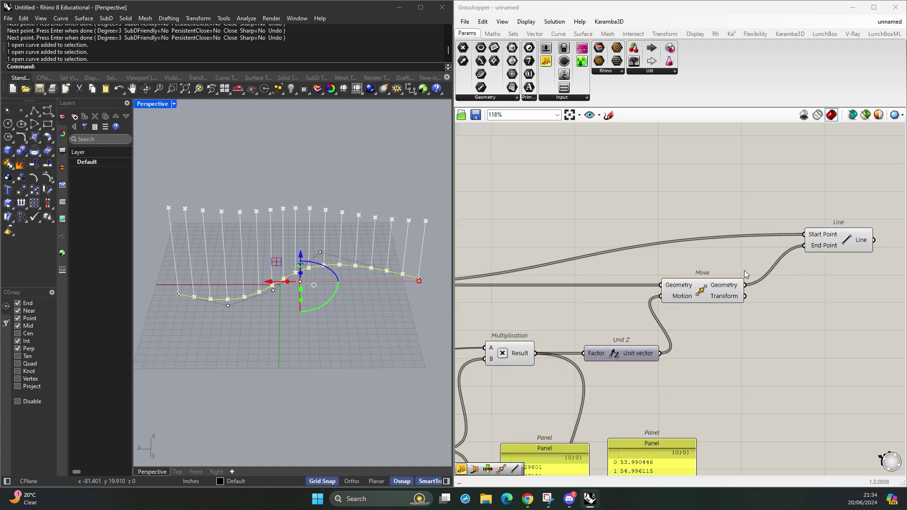
- Insert a Relay on the wire into the Line's Start Point and place it just above the Divide Curve component
{"action": "scroll", "coordinate": [712, 281], "scroll_direction": "down", "scroll_amount": 4}
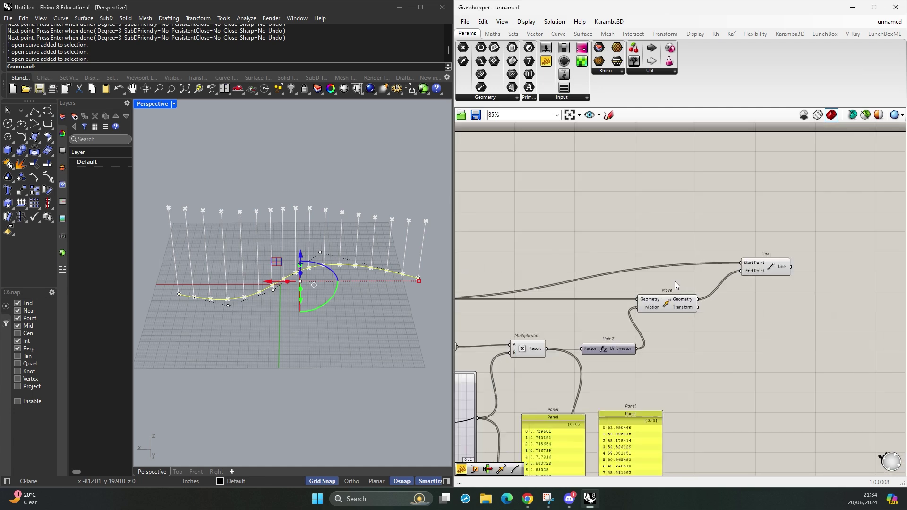
{"action": "scroll", "coordinate": [586, 284], "scroll_direction": "up", "scroll_amount": 4}
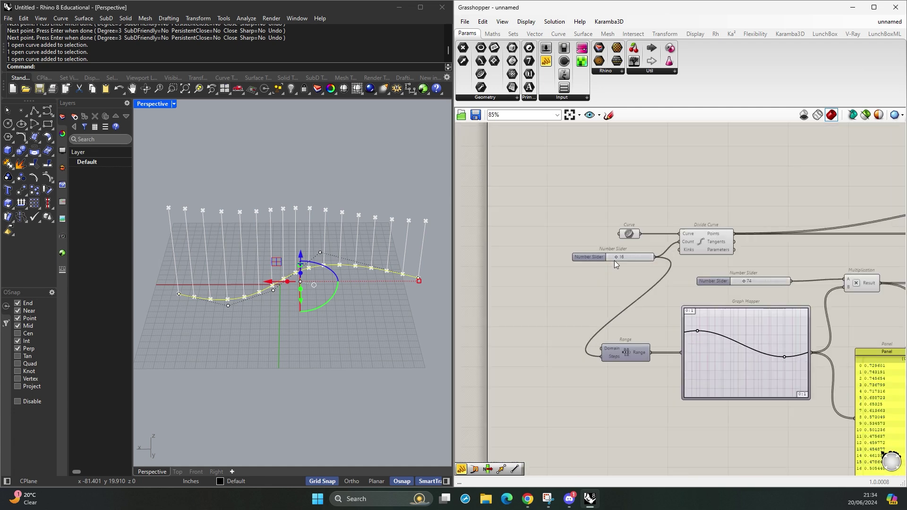
{"action": "left_click", "coordinate": [551, 260]}
{"action": "left_click_drag", "start_coordinate": [551, 260], "coordinate": [598, 254]}
{"action": "right_click_drag", "start_coordinate": [740, 195], "coordinate": [506, 220]}
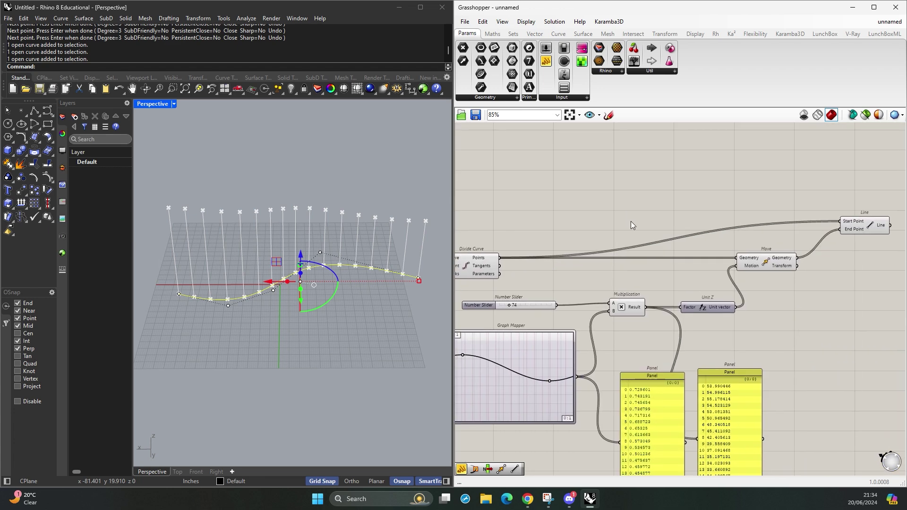
{"action": "double_click", "coordinate": [804, 220]}
{"action": "scroll", "coordinate": [782, 225], "scroll_direction": "up", "scroll_amount": 4}
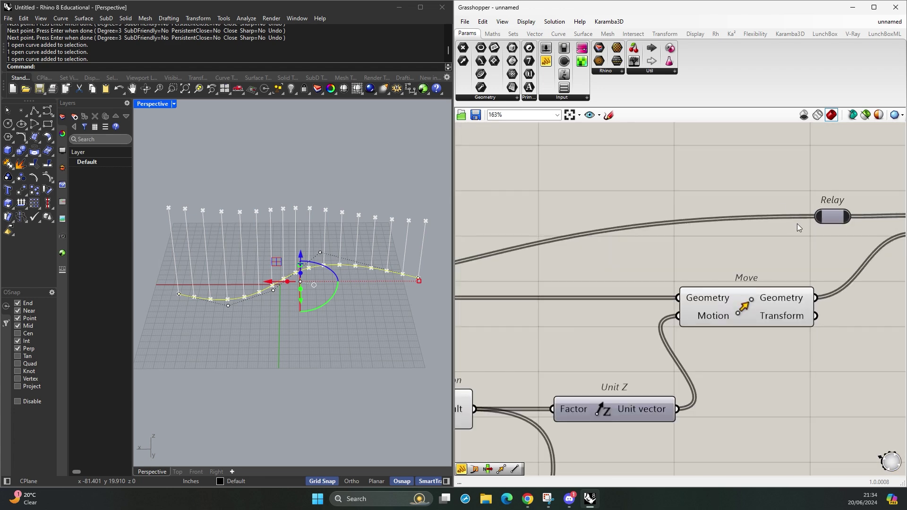
{"action": "scroll", "coordinate": [797, 223], "scroll_direction": "down", "scroll_amount": 5}
{"action": "left_click_drag", "start_coordinate": [807, 222], "coordinate": [571, 223]}
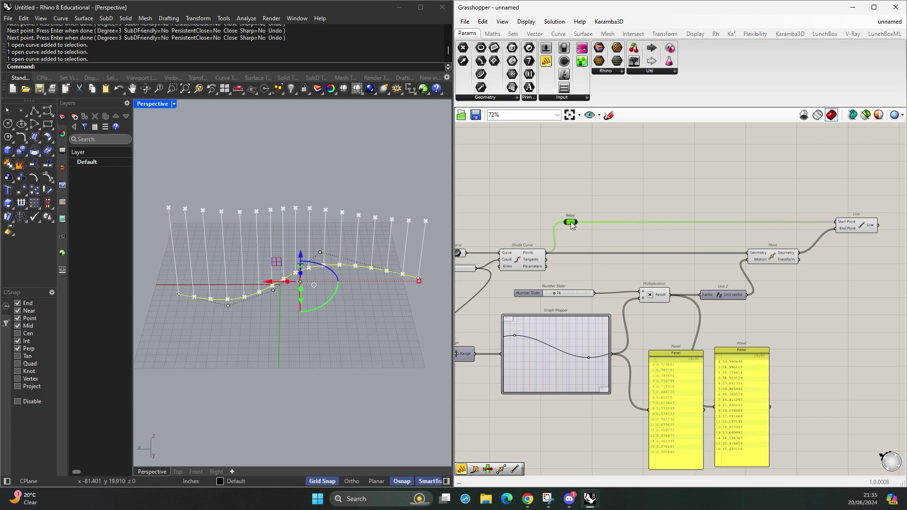
- Set the wire display of the Line component's Start Point input to Faint
{"action": "scroll", "coordinate": [800, 217], "scroll_direction": "up", "scroll_amount": 10}
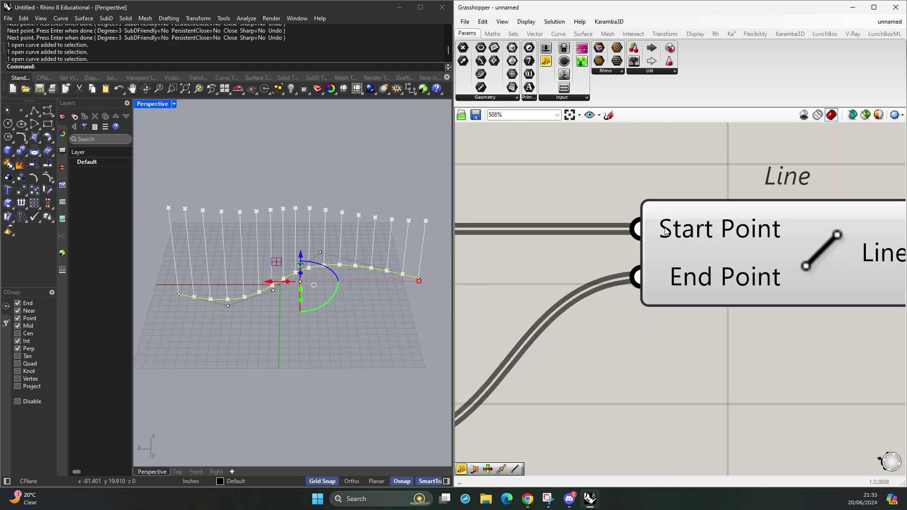
{"action": "right_click", "coordinate": [666, 231]}
{"action": "scroll", "coordinate": [694, 231], "scroll_direction": "up", "scroll_amount": 2}
{"action": "scroll", "coordinate": [709, 230], "scroll_direction": "down", "scroll_amount": 3}
{"action": "right_click", "coordinate": [692, 228]}
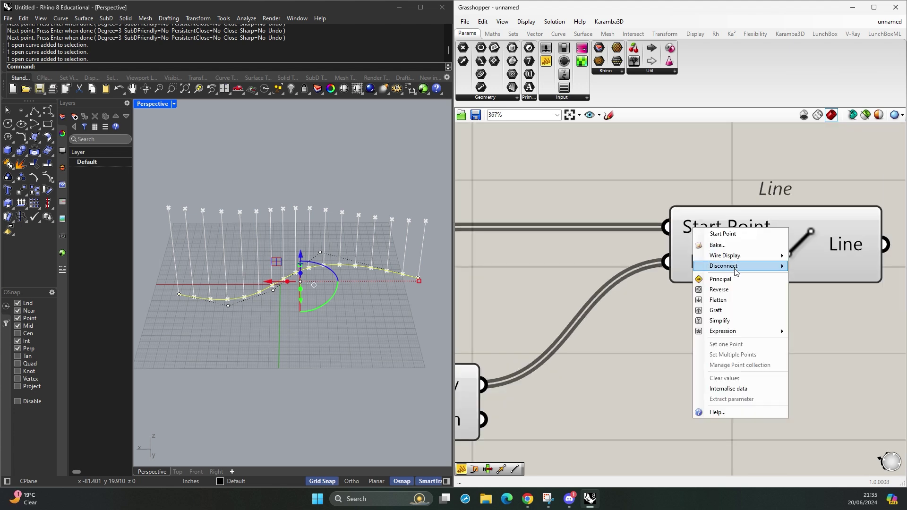
{"action": "mouse_move", "coordinate": [734, 258]}
{"action": "left_click", "coordinate": [813, 266]}
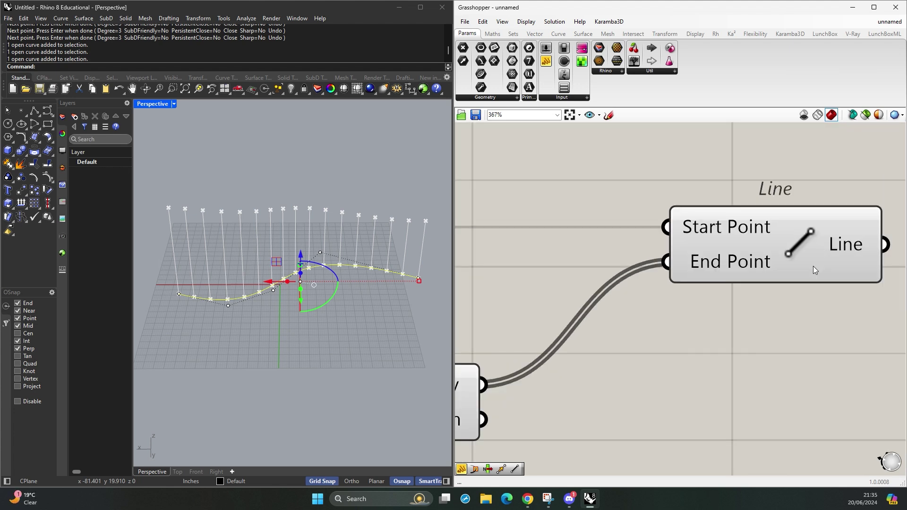
- Switch the wire display of the Line component's Start Point input to Hidden
{"action": "right_click", "coordinate": [709, 229]}
{"action": "mouse_move", "coordinate": [779, 257]}
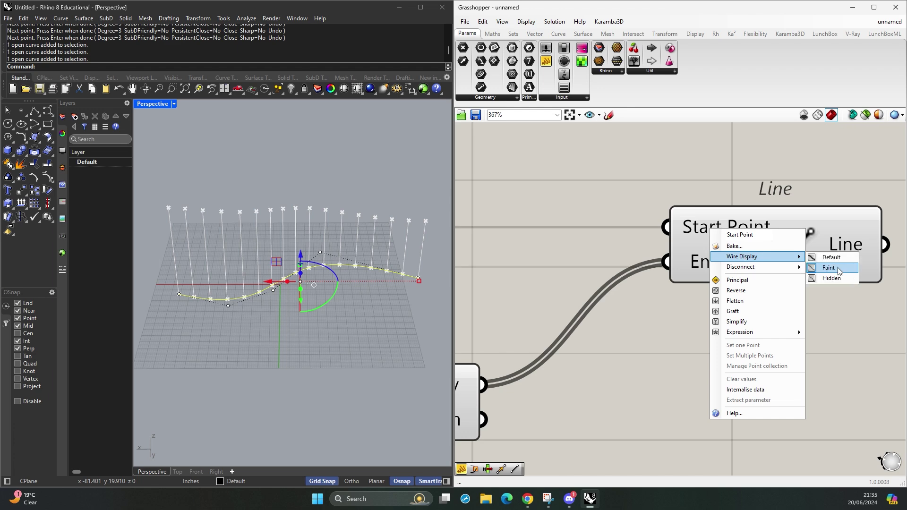
{"action": "left_click", "coordinate": [826, 277]}
- Return the wire display of the Line component's Start Point input to Default
{"action": "right_click", "coordinate": [710, 229]}
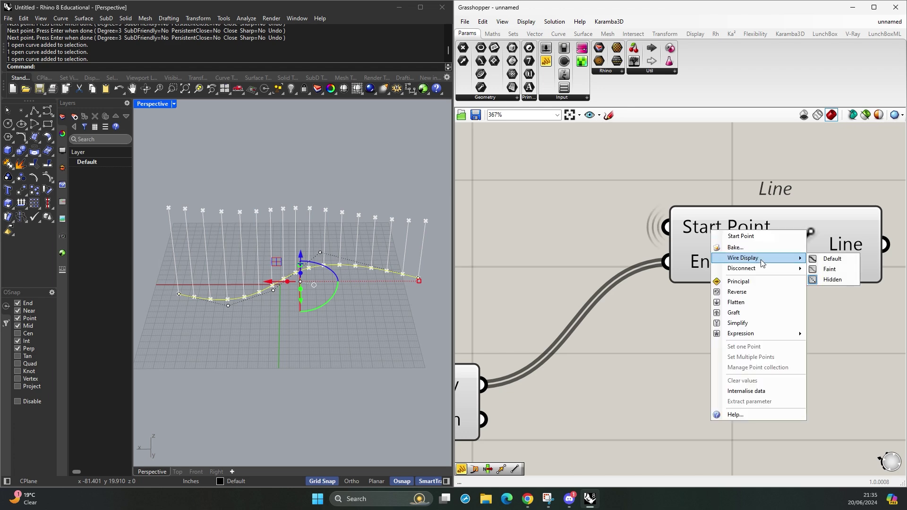
{"action": "left_click", "coordinate": [820, 259]}
{"action": "scroll", "coordinate": [820, 261], "scroll_direction": "down", "scroll_amount": 8}
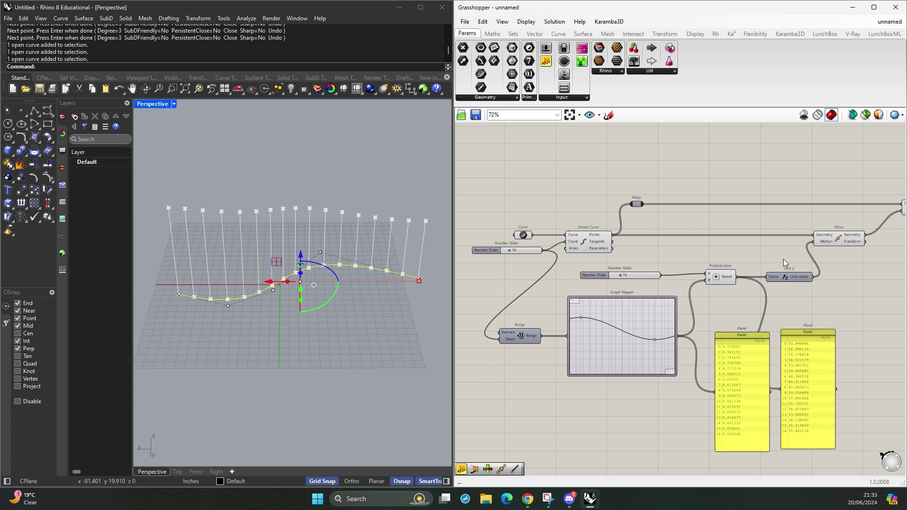
- Highlight the Line component's output and examine the vertical lines between the base and raised points from several angles
{"action": "right_click_drag", "start_coordinate": [900, 243], "coordinate": [658, 262]}
{"action": "scroll", "coordinate": [685, 246], "scroll_direction": "up", "scroll_amount": 4}
{"action": "left_click_drag", "start_coordinate": [622, 233], "coordinate": [608, 233]}
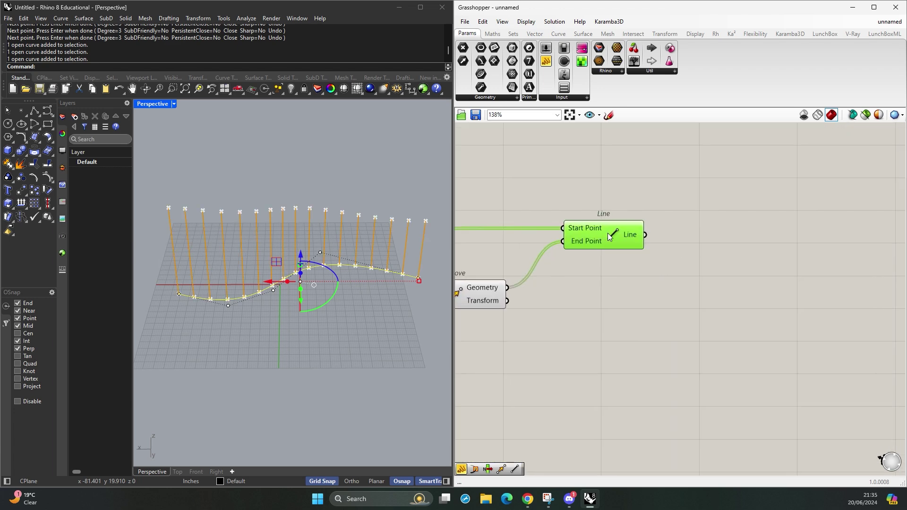
{"action": "left_click", "coordinate": [615, 307]}
{"action": "right_click_drag", "start_coordinate": [374, 312], "coordinate": [415, 307]}
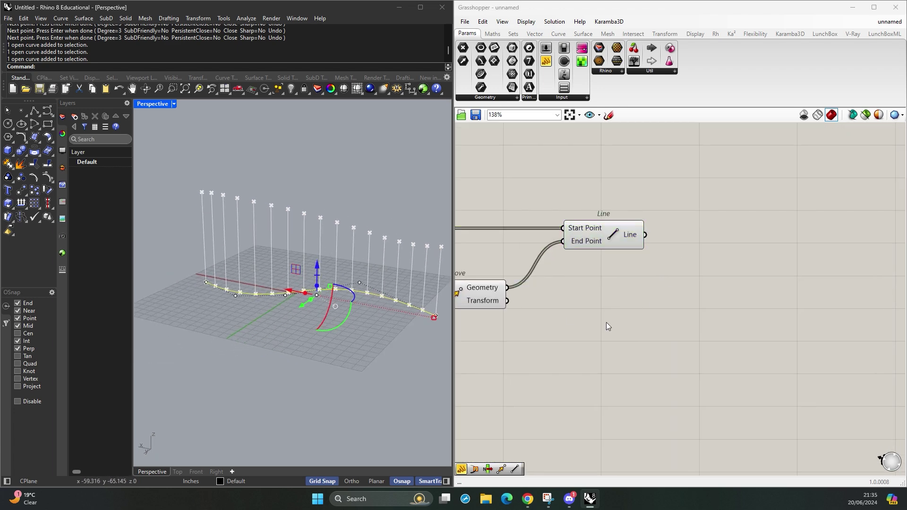
{"action": "right_click_drag", "start_coordinate": [610, 324], "coordinate": [638, 323]}
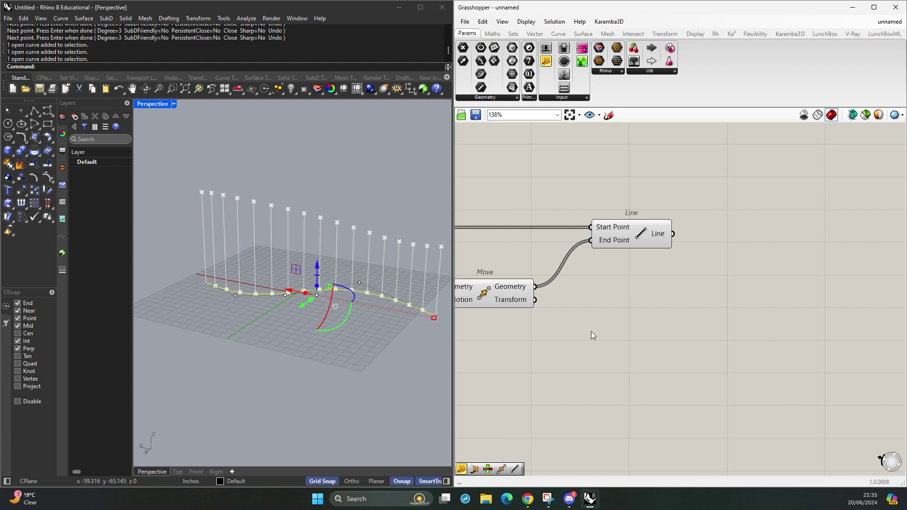
{"action": "right_click_drag", "start_coordinate": [369, 326], "coordinate": [414, 302]}
- Add an Interpolate curve component in the empty area above the Divide Curve component
{"action": "scroll", "coordinate": [726, 324], "scroll_direction": "down", "scroll_amount": 5}
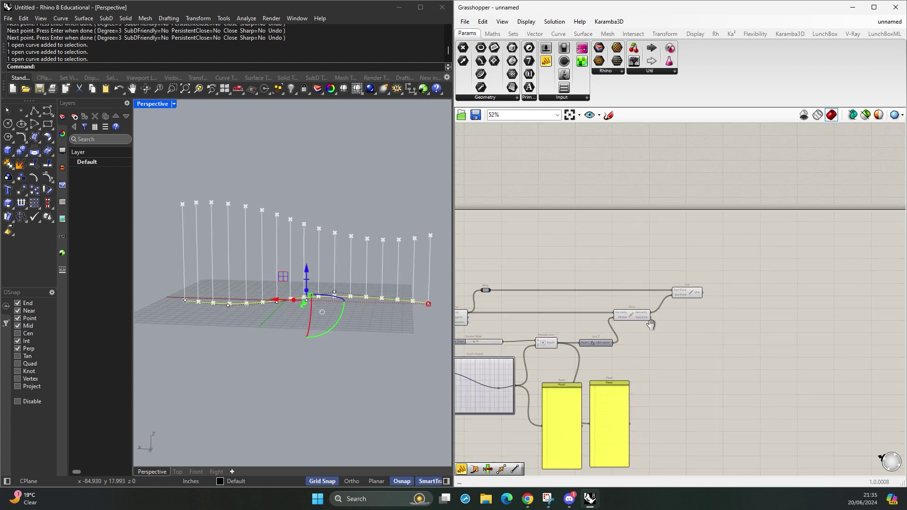
{"action": "right_click_drag", "start_coordinate": [650, 324], "coordinate": [733, 371]}
{"action": "scroll", "coordinate": [578, 342], "scroll_direction": "up", "scroll_amount": 4}
{"action": "right_click_drag", "start_coordinate": [636, 308], "coordinate": [702, 316]}
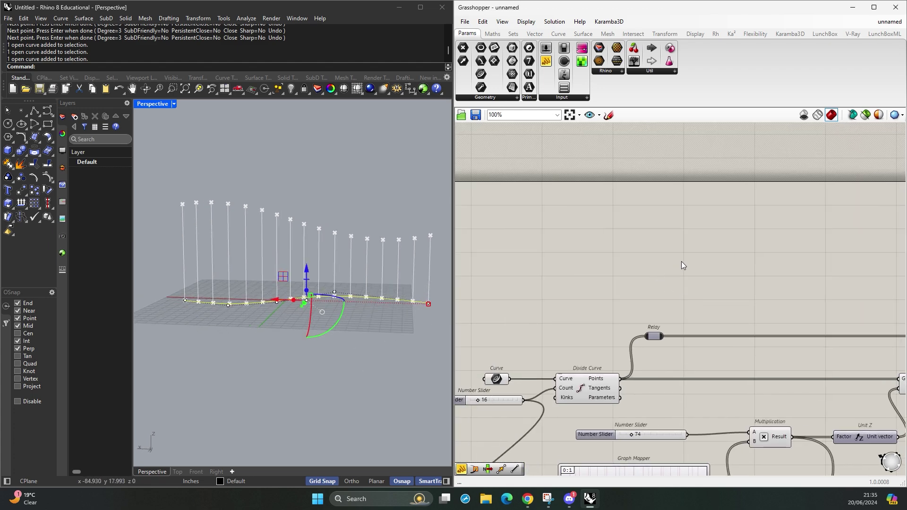
{"action": "double_click", "coordinate": [675, 251]}
{"action": "type", "text": "inter"}
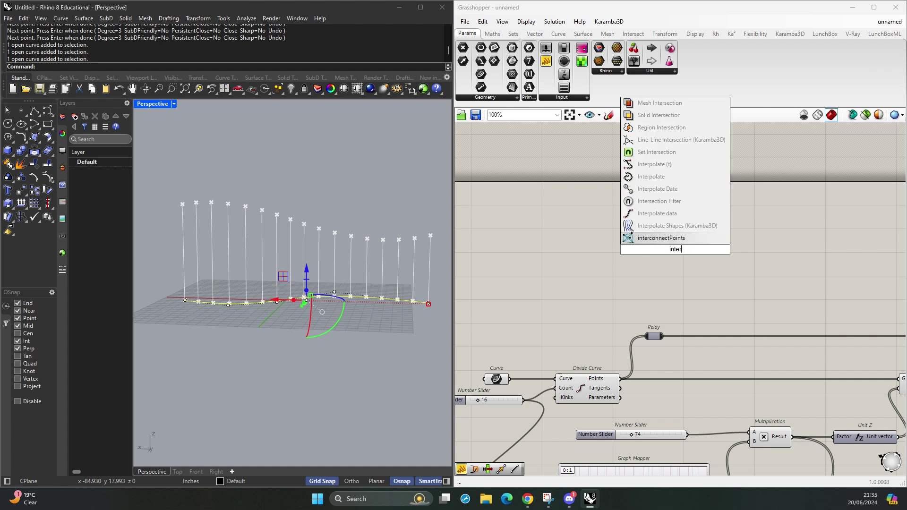
{"action": "left_click", "coordinate": [654, 176]}
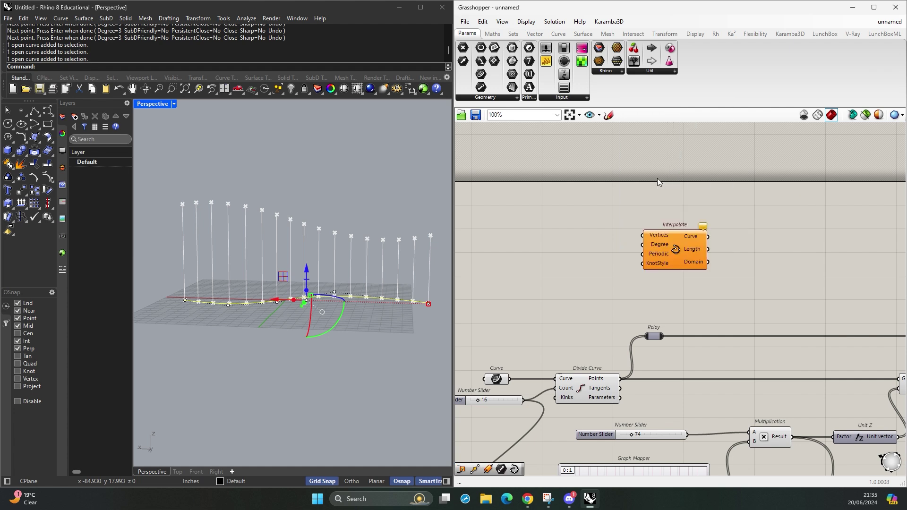
{"action": "scroll", "coordinate": [665, 250], "scroll_direction": "up", "scroll_amount": 4}
{"action": "scroll", "coordinate": [665, 251], "scroll_direction": "up", "scroll_amount": 3}
{"action": "scroll", "coordinate": [685, 250], "scroll_direction": "down", "scroll_amount": 6}
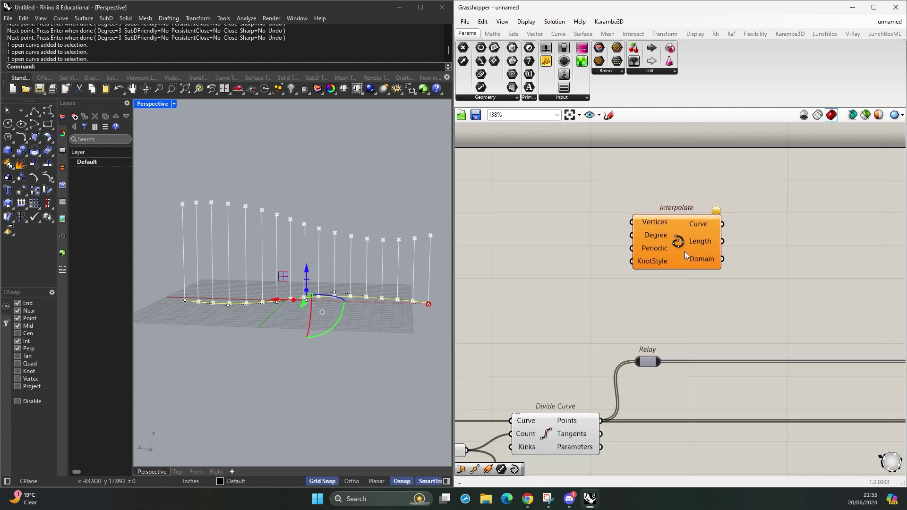
{"action": "right_click_drag", "start_coordinate": [661, 288], "coordinate": [718, 265]}
{"action": "left_click_drag", "start_coordinate": [728, 225], "coordinate": [688, 250]}
{"action": "right_click_drag", "start_coordinate": [705, 271], "coordinate": [665, 246]}
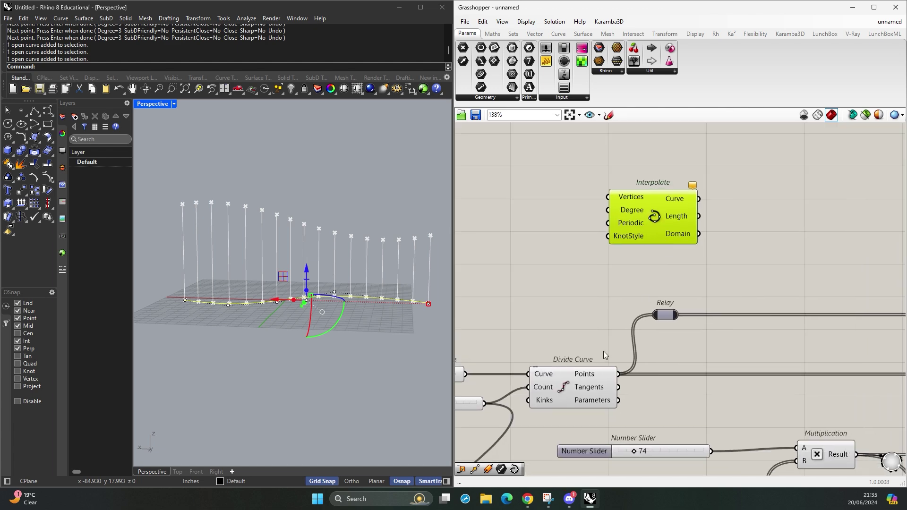
- Move the Interpolate component below the Line component and connect Move's Geometry output to its Vertices input
{"action": "scroll", "coordinate": [746, 271], "scroll_direction": "down", "scroll_amount": 3}
{"action": "left_click", "coordinate": [554, 338]}
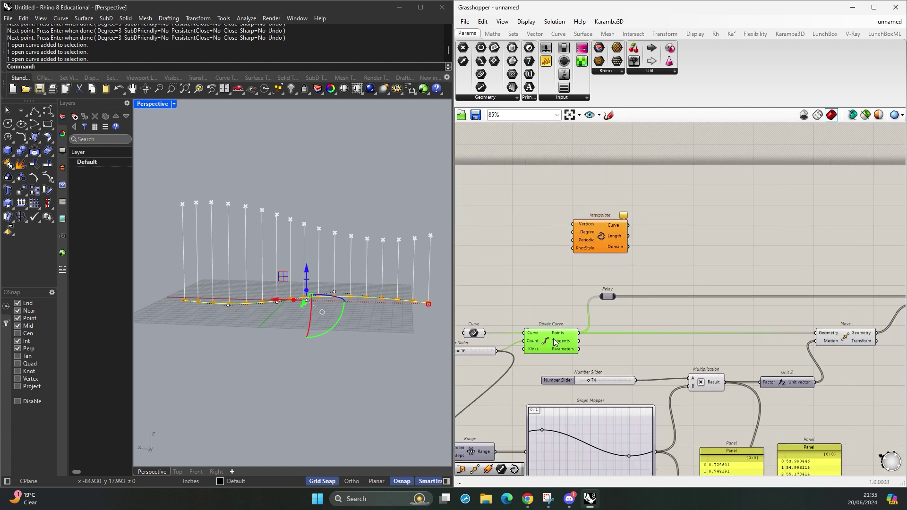
{"action": "right_click_drag", "start_coordinate": [705, 289], "coordinate": [515, 267]}
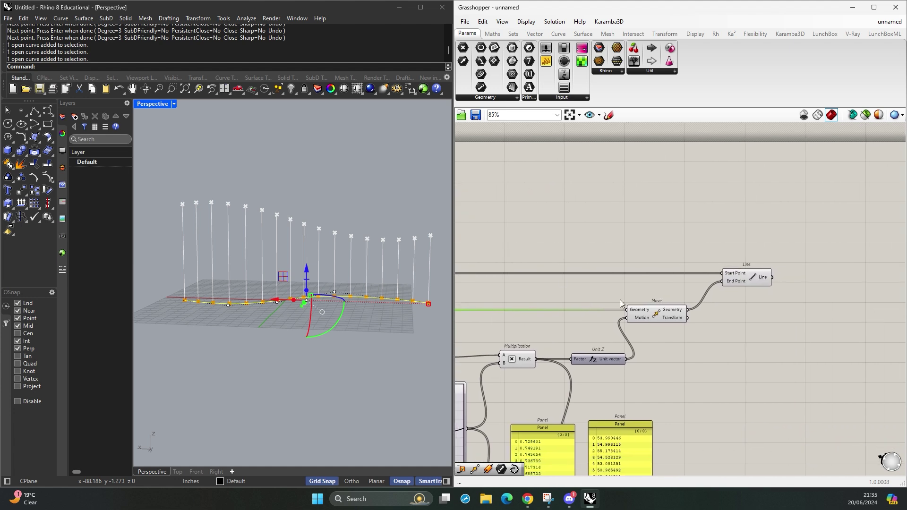
{"action": "left_click", "coordinate": [654, 313]}
{"action": "scroll", "coordinate": [598, 297], "scroll_direction": "down", "scroll_amount": 2}
{"action": "left_click_drag", "start_coordinate": [465, 236], "coordinate": [671, 288]}
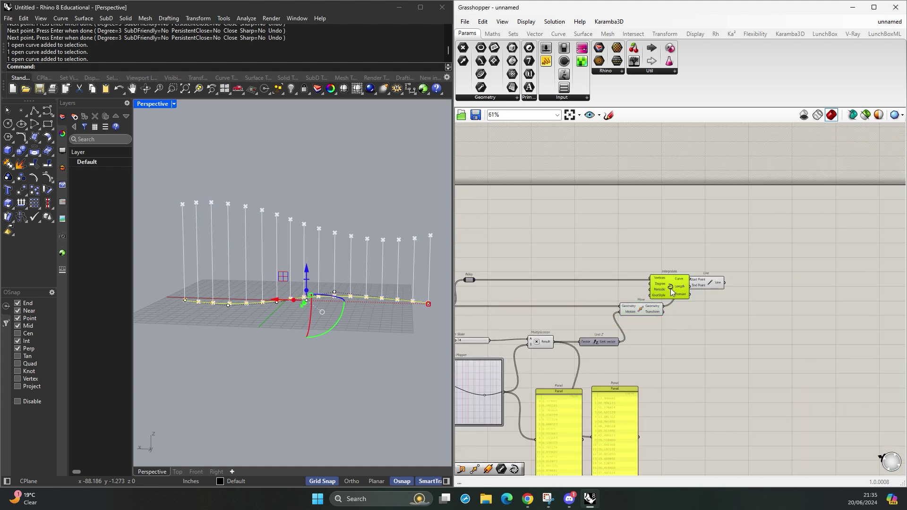
{"action": "scroll", "coordinate": [737, 344], "scroll_direction": "up", "scroll_amount": 3}
{"action": "left_click", "coordinate": [657, 297]}
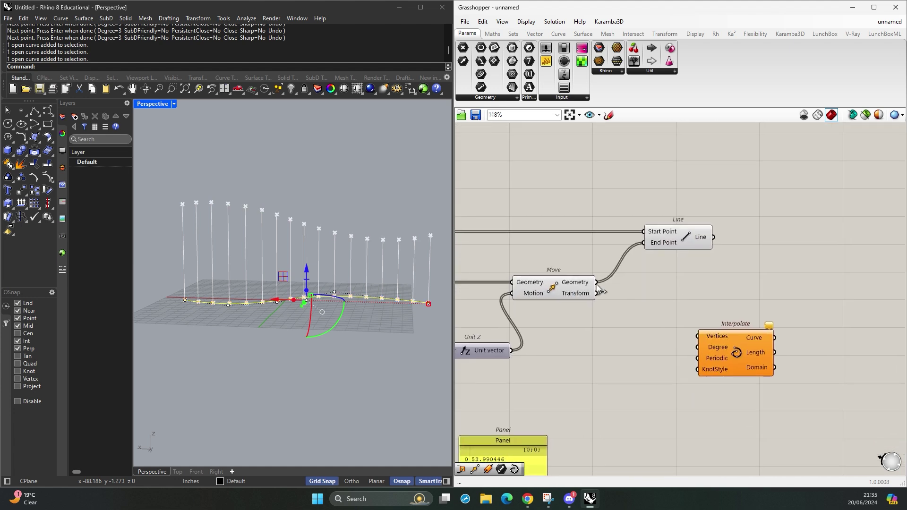
{"action": "left_click_drag", "start_coordinate": [598, 289], "coordinate": [679, 332]}
- Deselect the base curve and inspect the interpolated curve through the raised points from a higher angle
{"action": "right_click_drag", "start_coordinate": [404, 243], "coordinate": [305, 264]}
{"action": "left_click", "coordinate": [317, 270]}
{"action": "right_click_drag", "start_coordinate": [358, 292], "coordinate": [406, 303]}
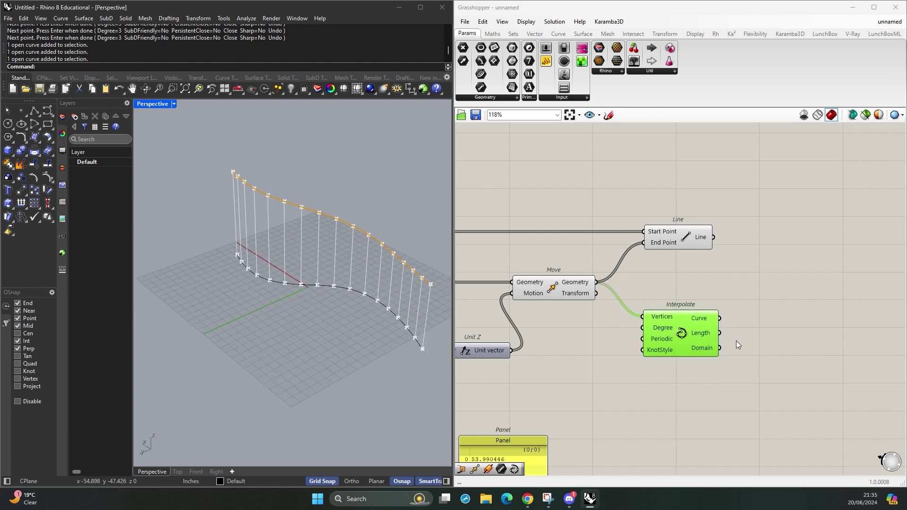
{"action": "right_click_drag", "start_coordinate": [687, 337], "coordinate": [652, 330]}
{"action": "left_click", "coordinate": [708, 324]}
- Add a Perp Frame component beside Interpolate and connect Interpolate's Curve output to its Curve input
{"action": "scroll", "coordinate": [720, 316], "scroll_direction": "up", "scroll_amount": 3}
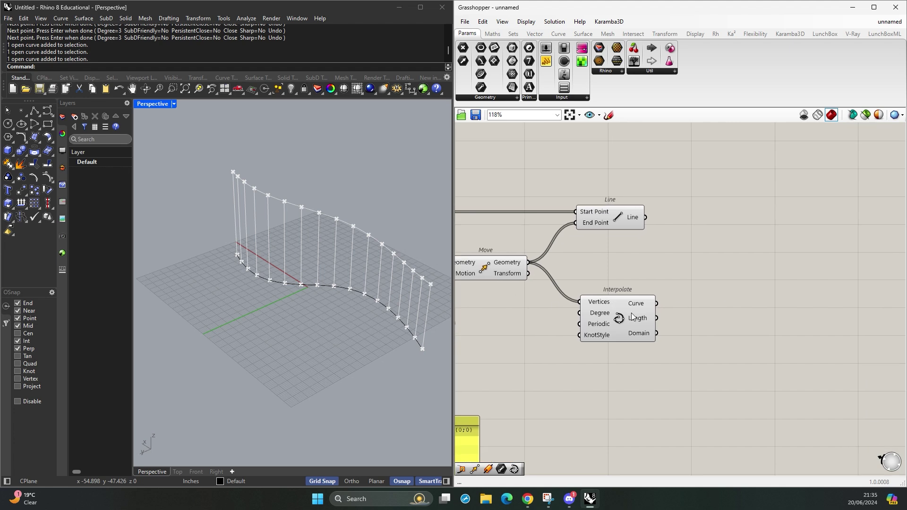
{"action": "double_click", "coordinate": [714, 301]}
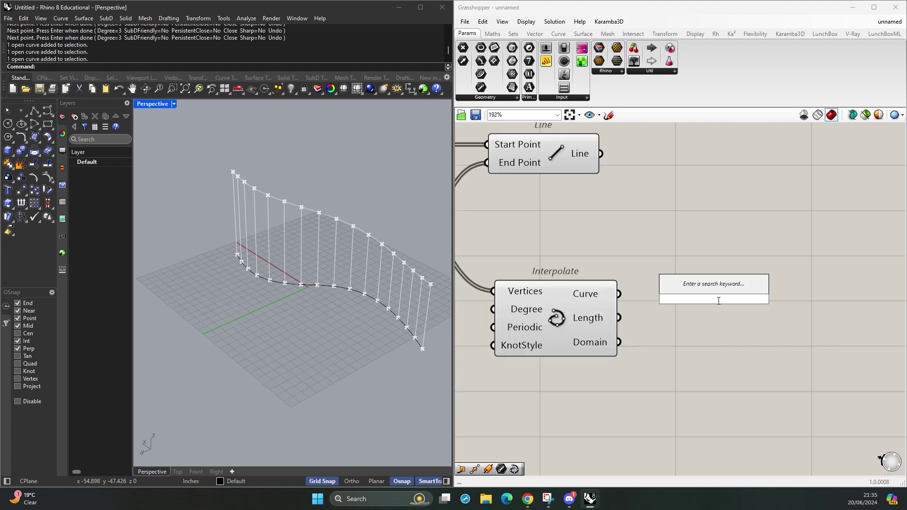
{"action": "type", "text": "prep fr"}
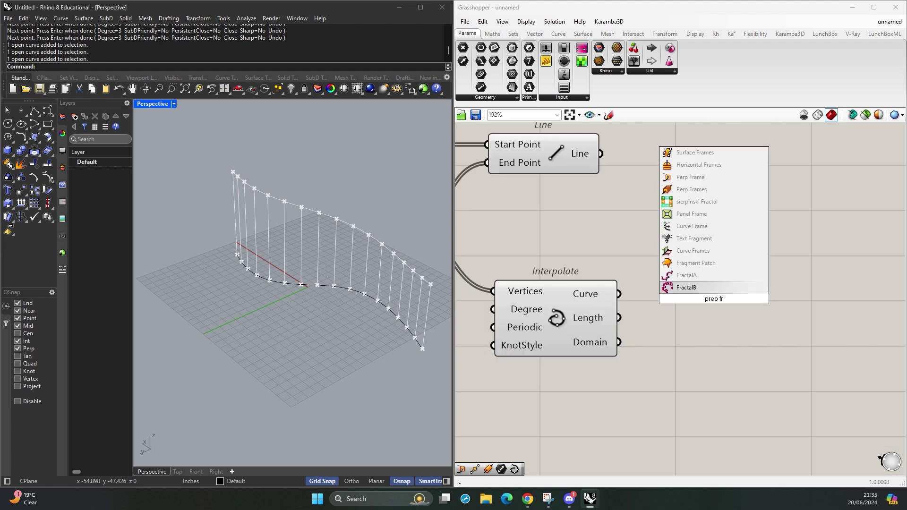
{"action": "type", "text": "ame"}
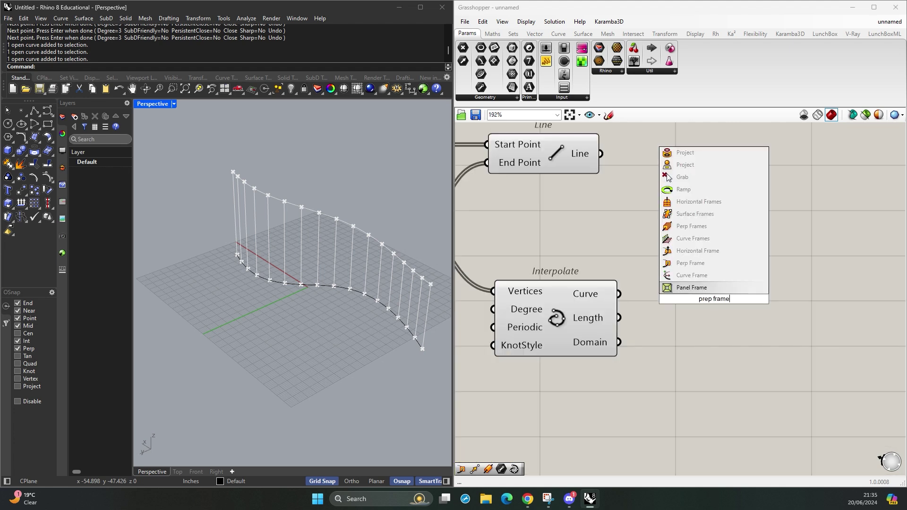
{"action": "left_click", "coordinate": [710, 267]}
{"action": "left_click_drag", "start_coordinate": [723, 283], "coordinate": [762, 285]}
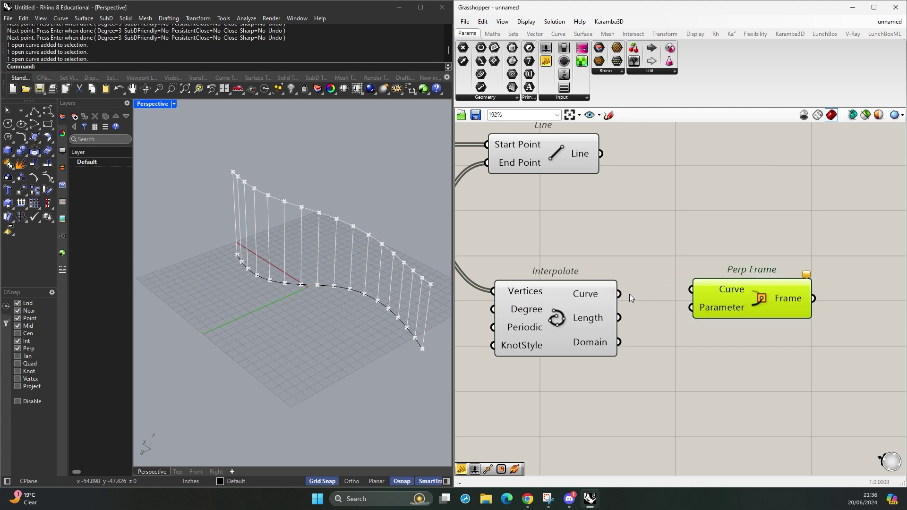
{"action": "left_click_drag", "start_coordinate": [619, 294], "coordinate": [692, 290]}
{"action": "right_click_drag", "start_coordinate": [725, 306], "coordinate": [701, 324]}
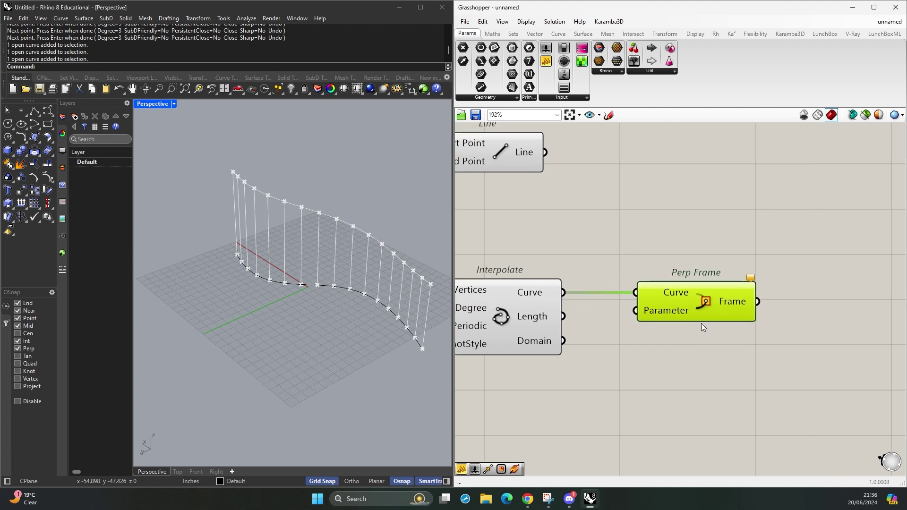
- Read the help description of the Perp Frame component and shift the component slightly farther from Interpolate
{"action": "left_click_drag", "start_coordinate": [701, 323], "coordinate": [710, 301]}
{"action": "right_click", "coordinate": [711, 301]}
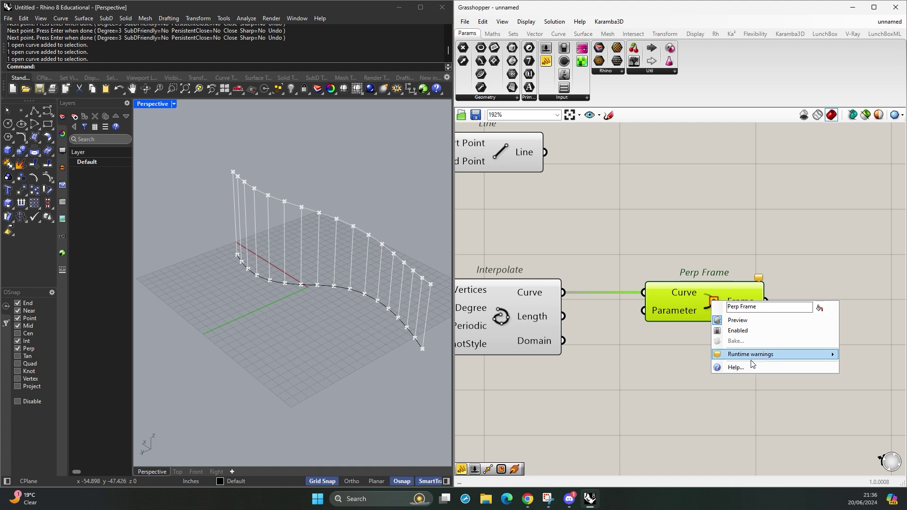
{"action": "left_click", "coordinate": [751, 367]}
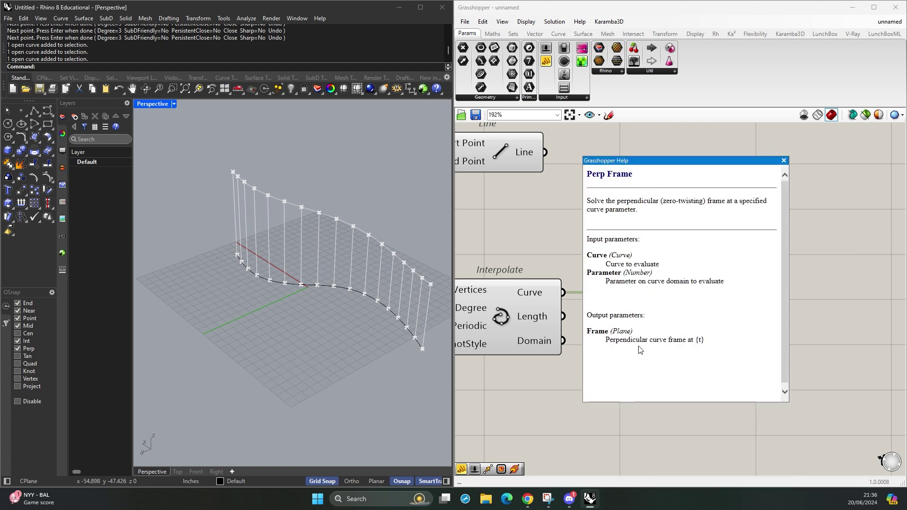
{"action": "left_click", "coordinate": [783, 161]}
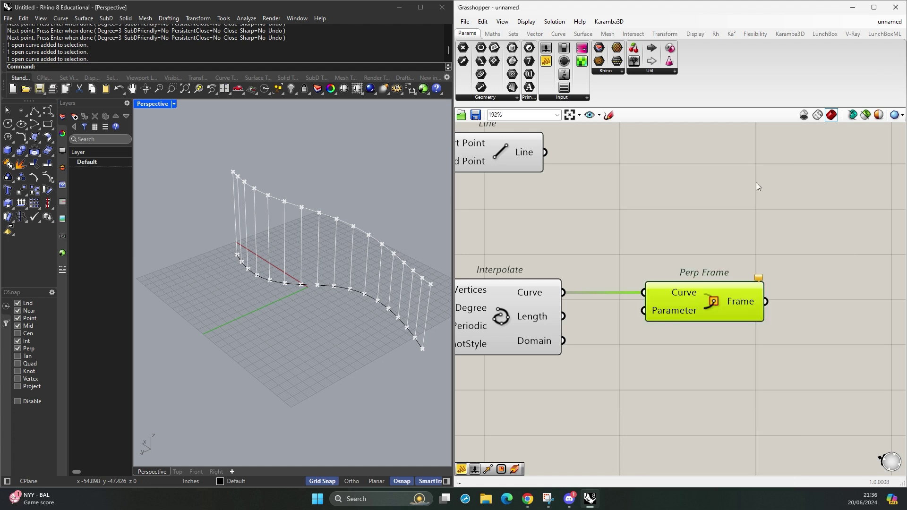
{"action": "left_click", "coordinate": [733, 292]}
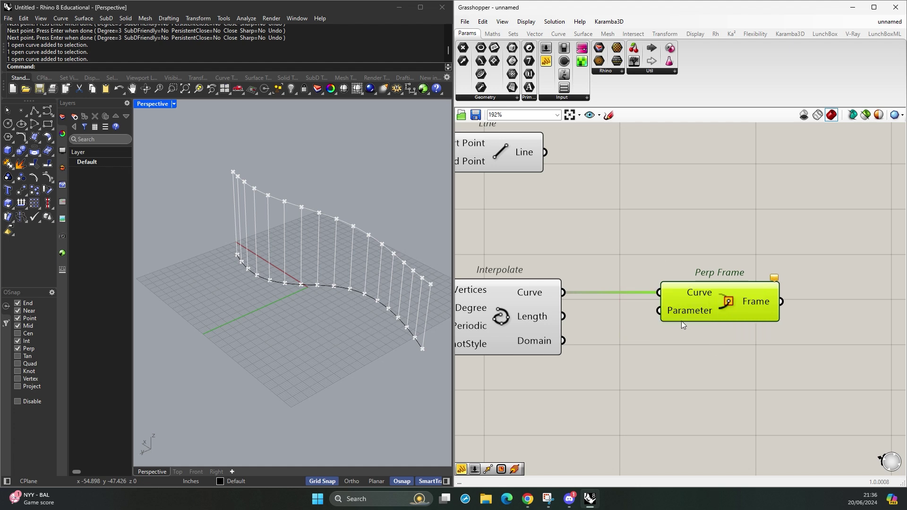
- Add a panel containing 0, connect it to Perp Frame's Parameter input, and inspect the frame at the curve's start
{"action": "double_click", "coordinate": [594, 237]}
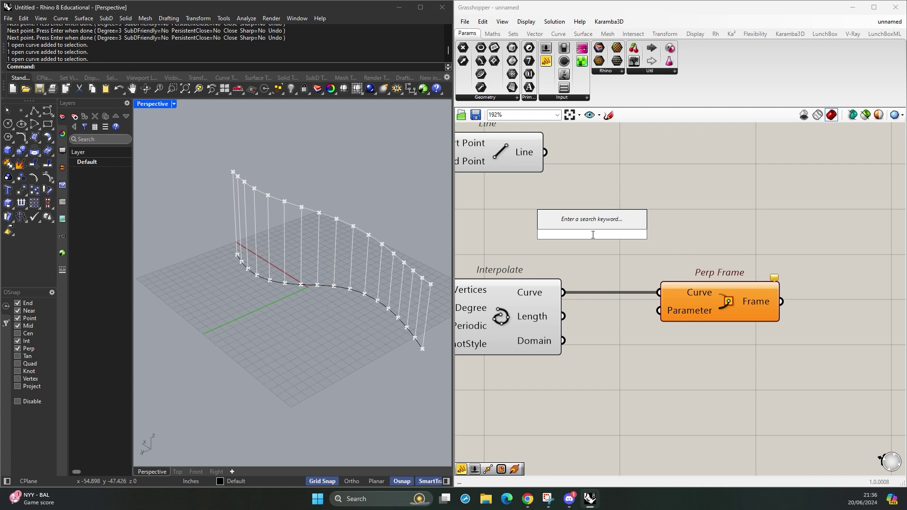
{"action": "type", "text": "//0"}
{"action": "key", "text": "Return"}
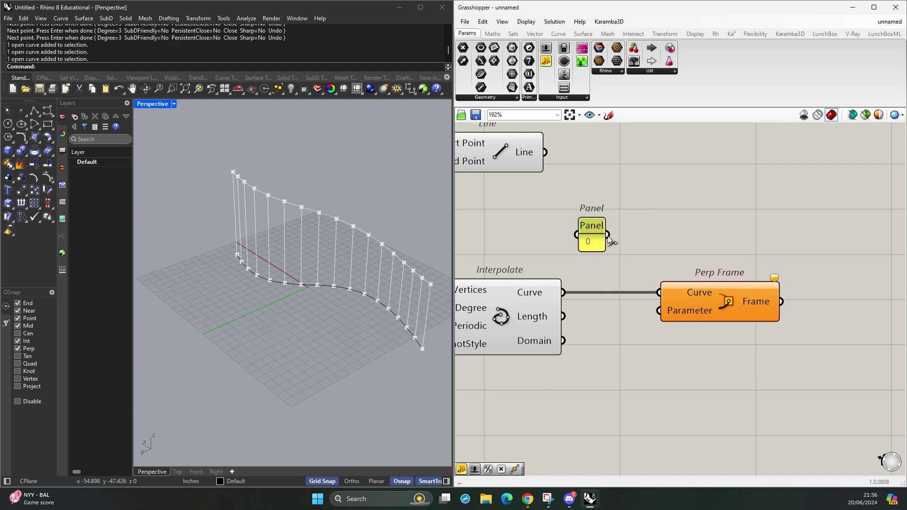
{"action": "left_click_drag", "start_coordinate": [607, 234], "coordinate": [659, 311]}
{"action": "right_click_drag", "start_coordinate": [330, 232], "coordinate": [302, 245]}
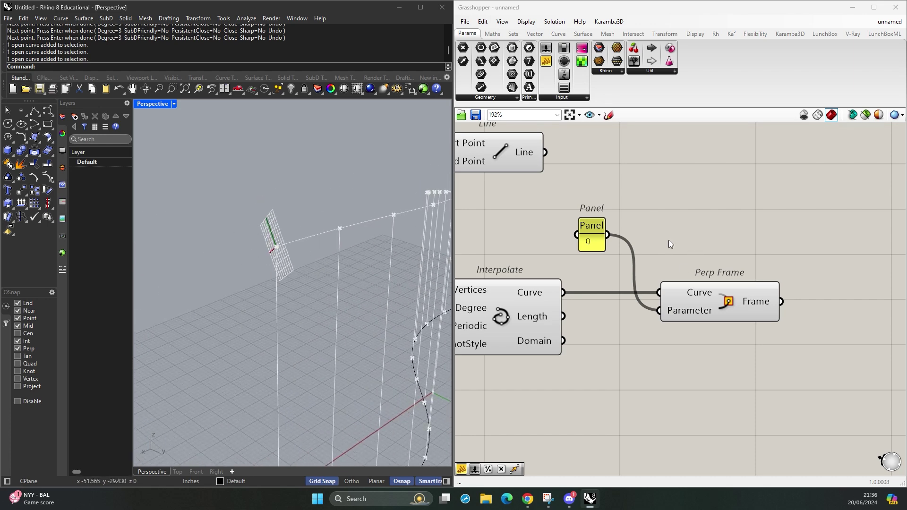
- Replace the 0 panel with an integer number slider ranging from 0 to 20 and connect it to Perp Frame's Parameter input
{"action": "left_click", "coordinate": [598, 225]}
{"action": "key", "text": "Delete"}
{"action": "double_click", "coordinate": [598, 225]}
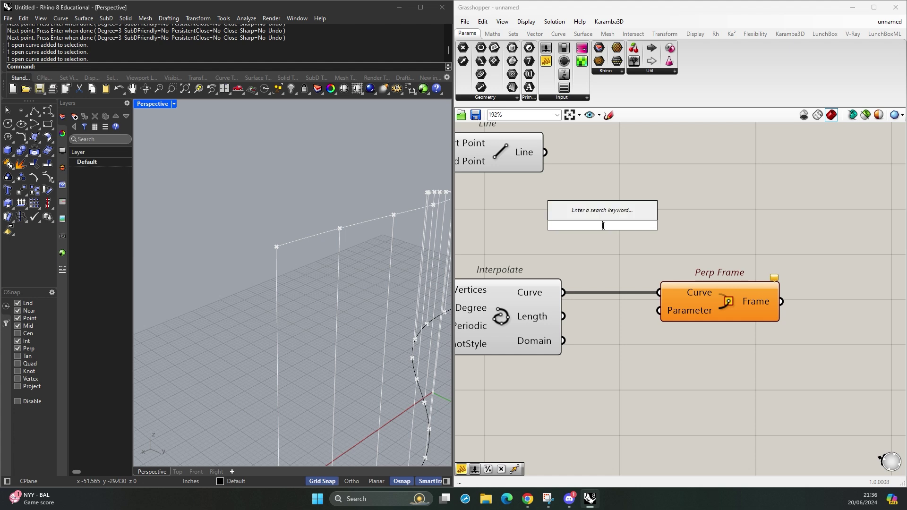
{"action": "type", "text": "0"}
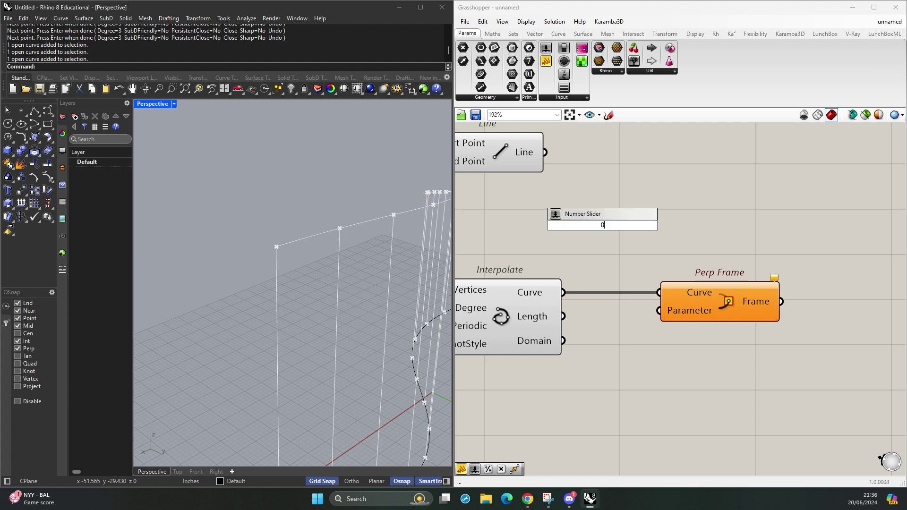
{"action": "type", "text": "<"}
{"action": "type", "text": "1"}
{"action": "key", "text": "Return"}
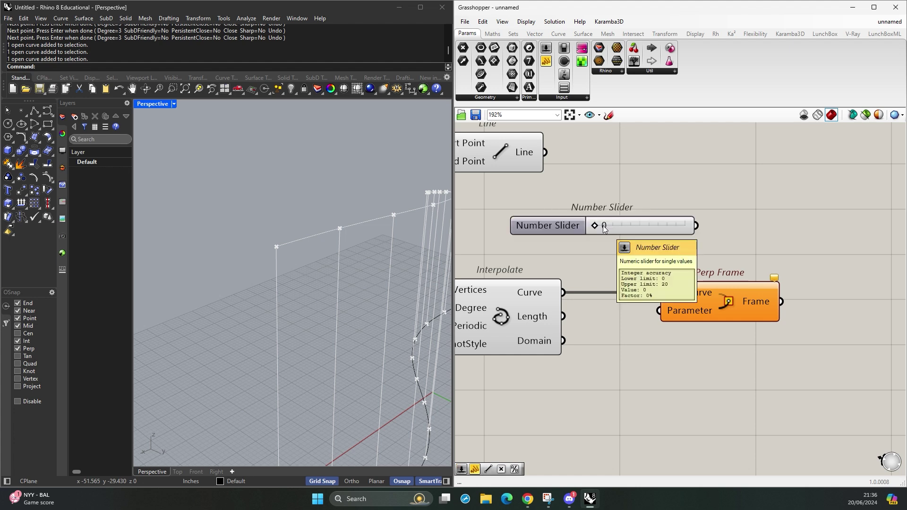
{"action": "left_click_drag", "start_coordinate": [627, 221], "coordinate": [660, 310]}
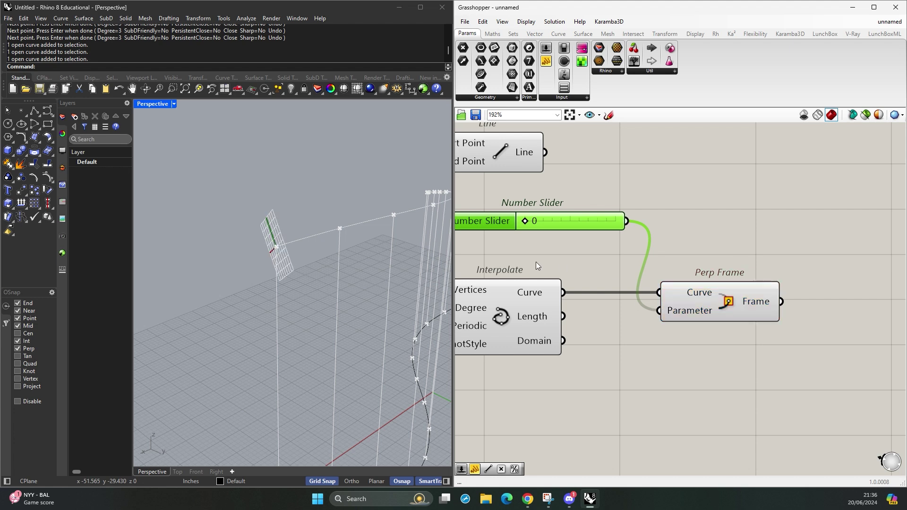
- Set the Parameter slider to 3 and then to 20 to examine how the frame travels along the arch curve
{"action": "left_click_drag", "start_coordinate": [525, 222], "coordinate": [537, 223]}
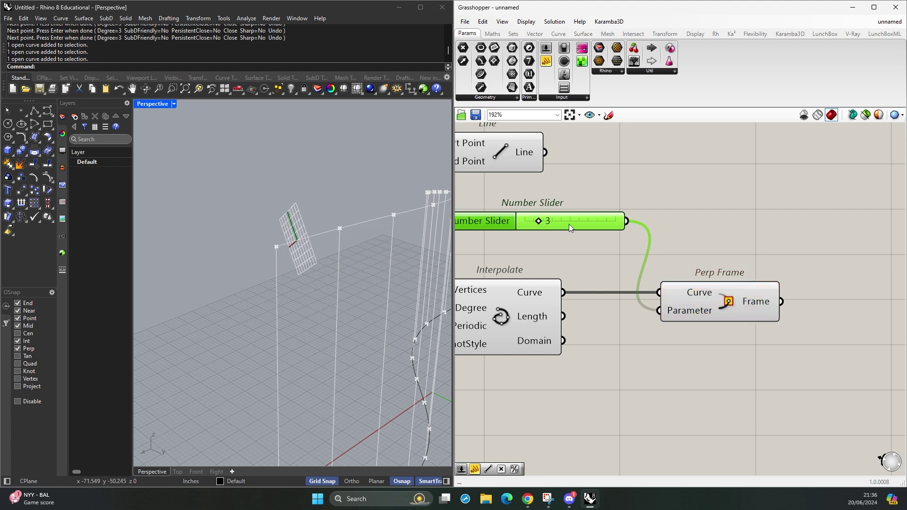
{"action": "left_click_drag", "start_coordinate": [539, 223], "coordinate": [620, 225]}
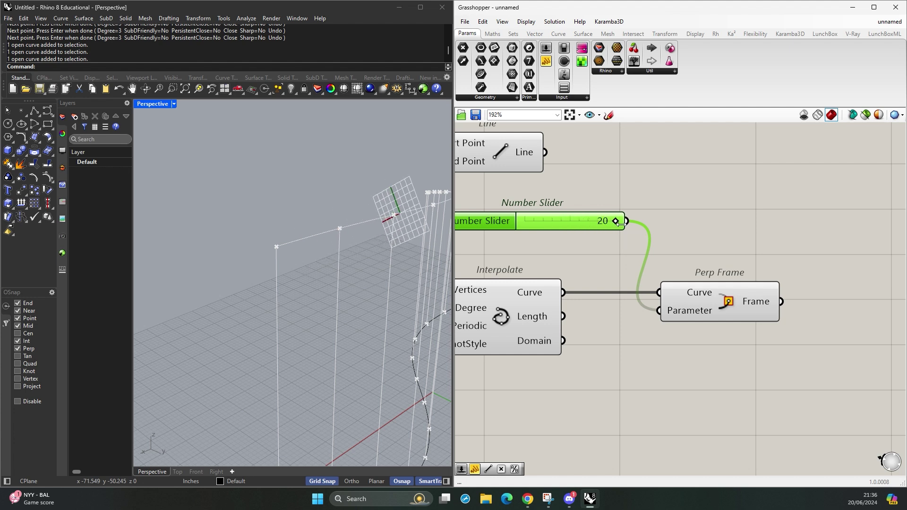
{"action": "right_click_drag", "start_coordinate": [416, 236], "coordinate": [371, 244]}
{"action": "left_click", "coordinate": [548, 249]}
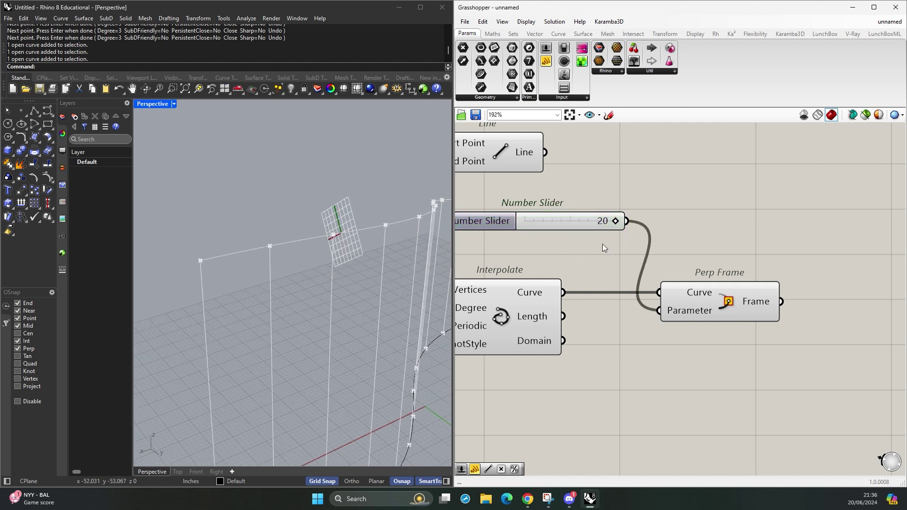
- Delete the number slider, add a panel containing 0, and connect it to Perp Frame's Parameter input
{"action": "left_click", "coordinate": [590, 224]}
{"action": "key", "text": "Delete"}
{"action": "double_click", "coordinate": [587, 224]}
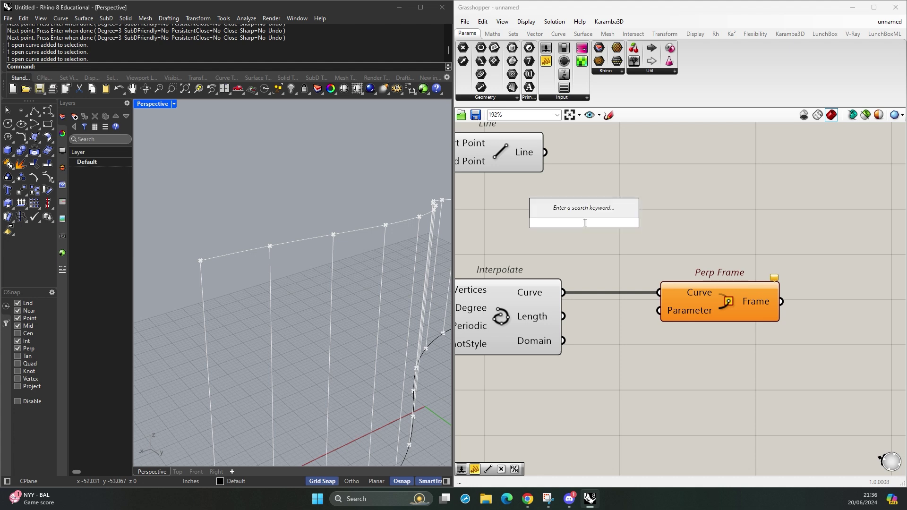
{"action": "type", "text": "/"}
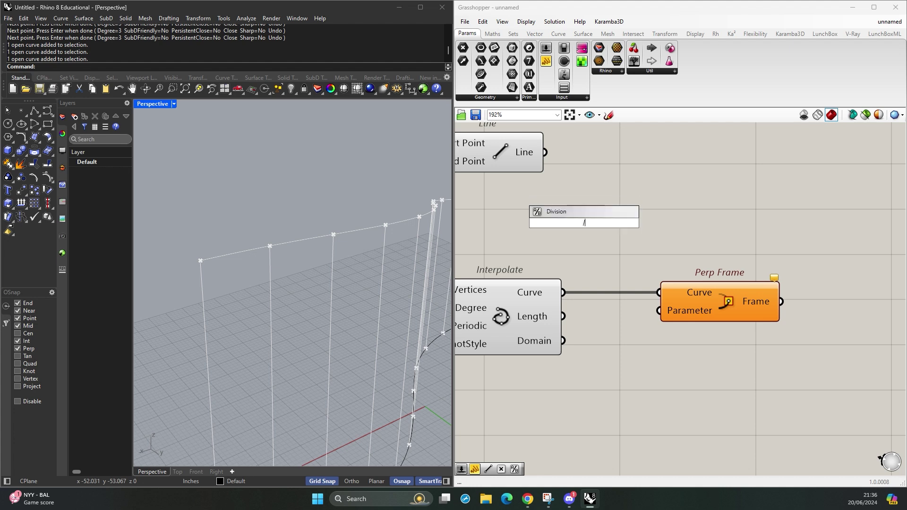
{"action": "type", "text": "/0"}
{"action": "key", "text": "Return"}
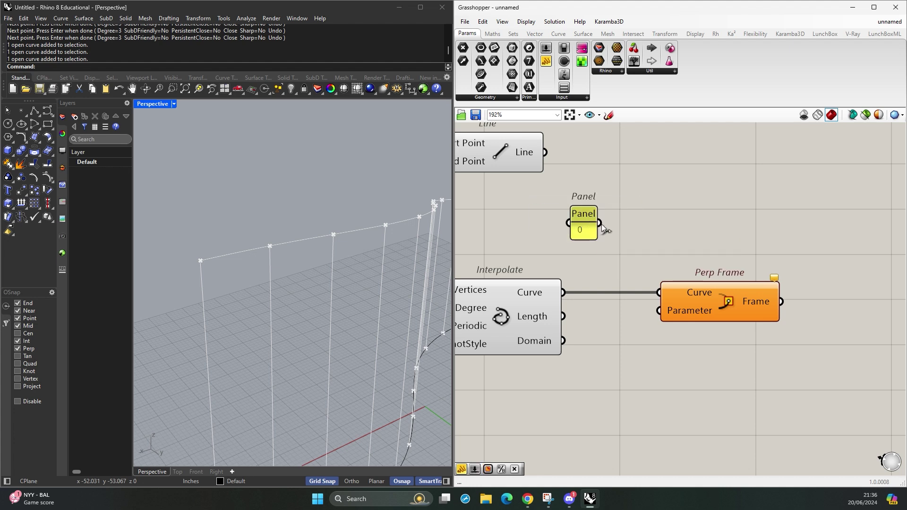
{"action": "left_click_drag", "start_coordinate": [599, 223], "coordinate": [660, 310]}
- Widen the 0 panel, move it nearer to Perp Frame, and check the frame at the curve's start
{"action": "left_click", "coordinate": [595, 222]}
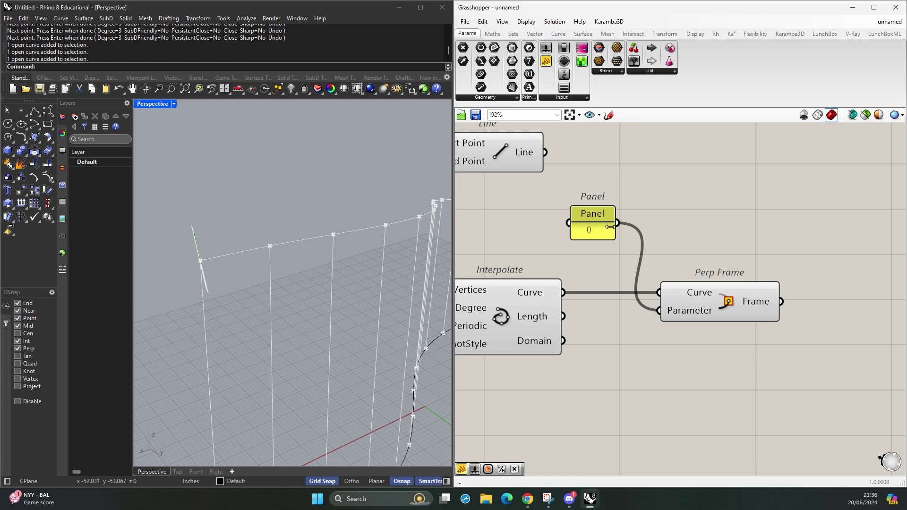
{"action": "left_click_drag", "start_coordinate": [594, 221], "coordinate": [614, 235]}
{"action": "left_click", "coordinate": [554, 221]}
{"action": "right_click_drag", "start_coordinate": [273, 234], "coordinate": [294, 235]}
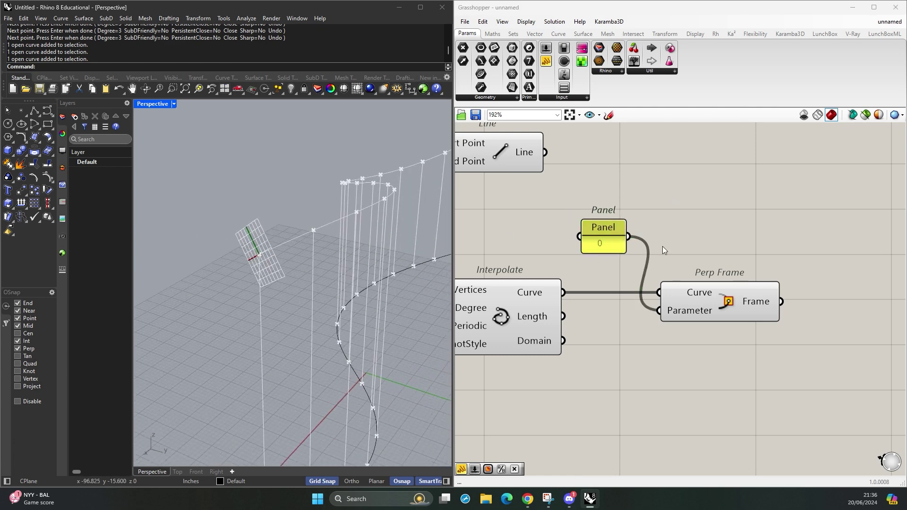
{"action": "left_click_drag", "start_coordinate": [607, 232], "coordinate": [599, 230]}
- Add a Rectangle component in the empty area beyond Perp Frame and align it with Perp Frame's output
{"action": "right_click_drag", "start_coordinate": [764, 240], "coordinate": [557, 202]}
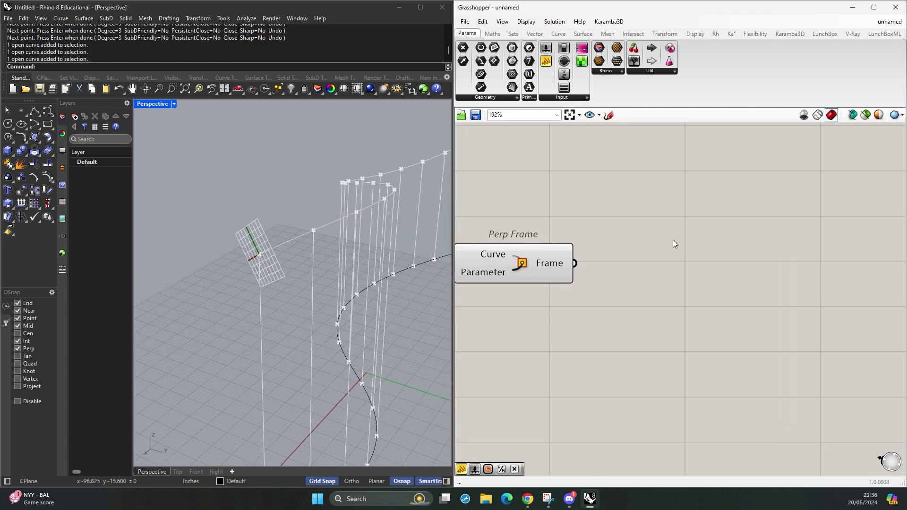
{"action": "double_click", "coordinate": [707, 255]}
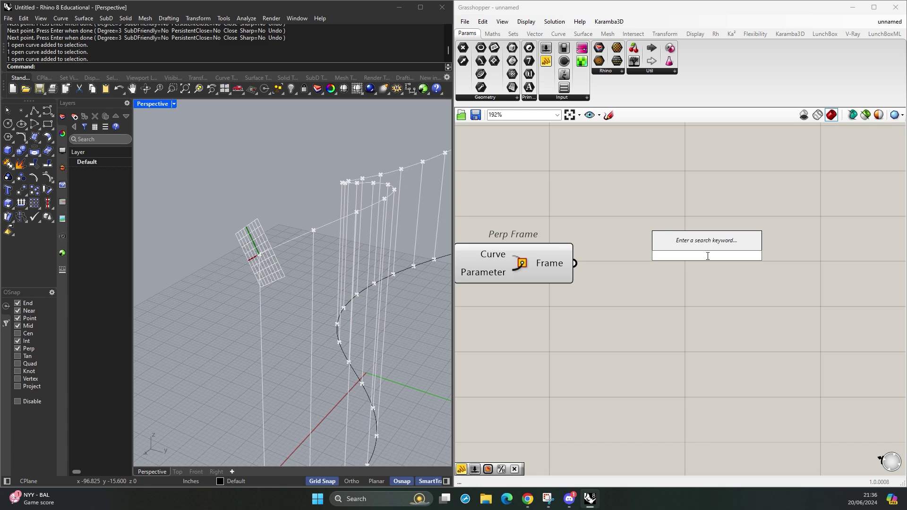
{"action": "type", "text": "retange"}
{"action": "left_click", "coordinate": [707, 245]}
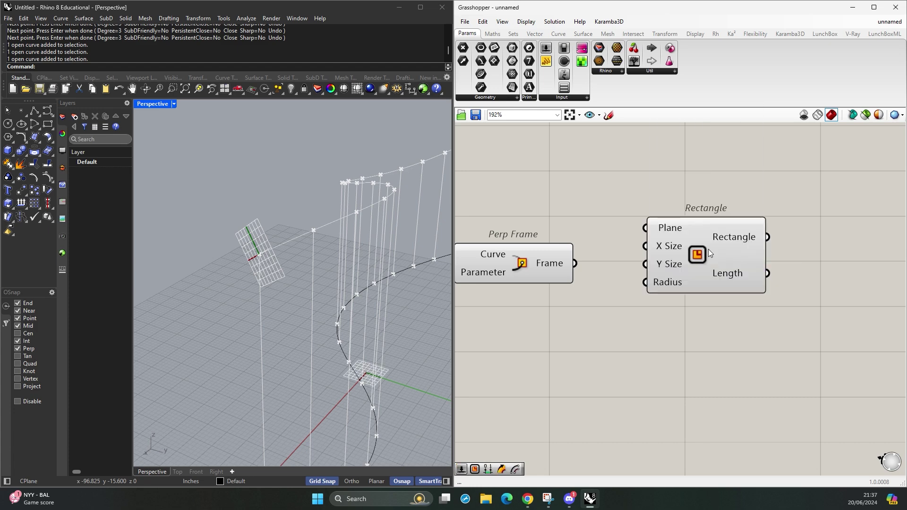
{"action": "left_click_drag", "start_coordinate": [702, 251], "coordinate": [715, 291]}
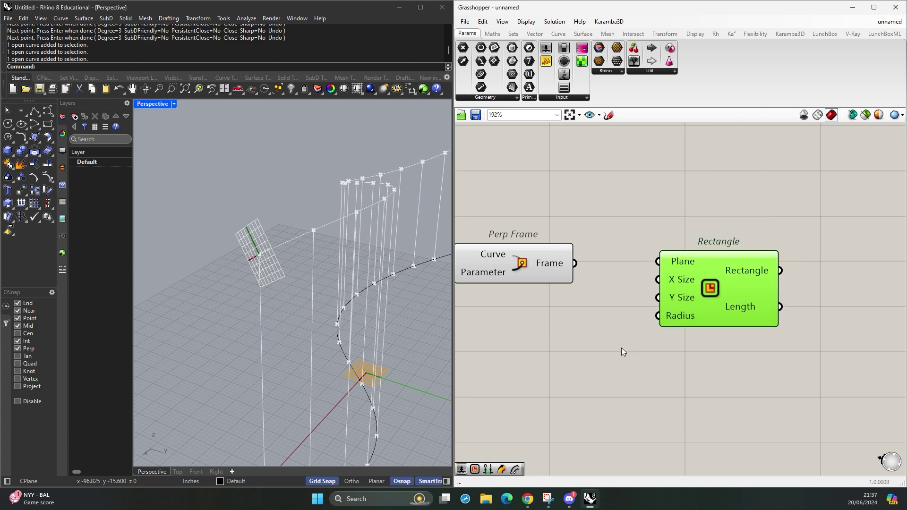
- Connect Perp Frame's Frame output to the Rectangle's Plane input and inspect the rectangle at the arch end
{"action": "mouse_move", "coordinate": [365, 373]}
{"action": "right_mouse_down"}
{"action": "mouse_move", "coordinate": [354, 381]}
{"action": "mouse_move", "coordinate": [358, 368]}
{"action": "right_mouse_up"}
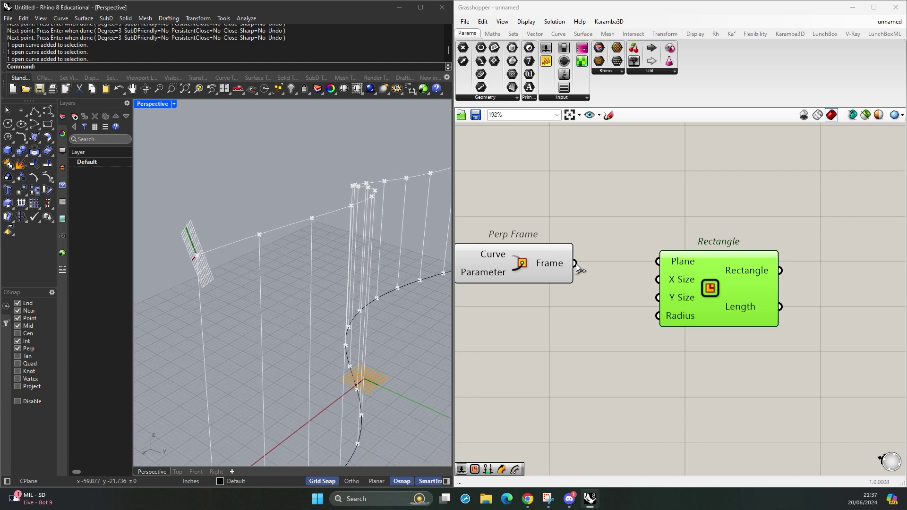
{"action": "left_click_drag", "start_coordinate": [575, 263], "coordinate": [658, 261]}
{"action": "left_click_drag", "start_coordinate": [718, 284], "coordinate": [703, 285]}
{"action": "right_click_drag", "start_coordinate": [236, 307], "coordinate": [341, 243]}
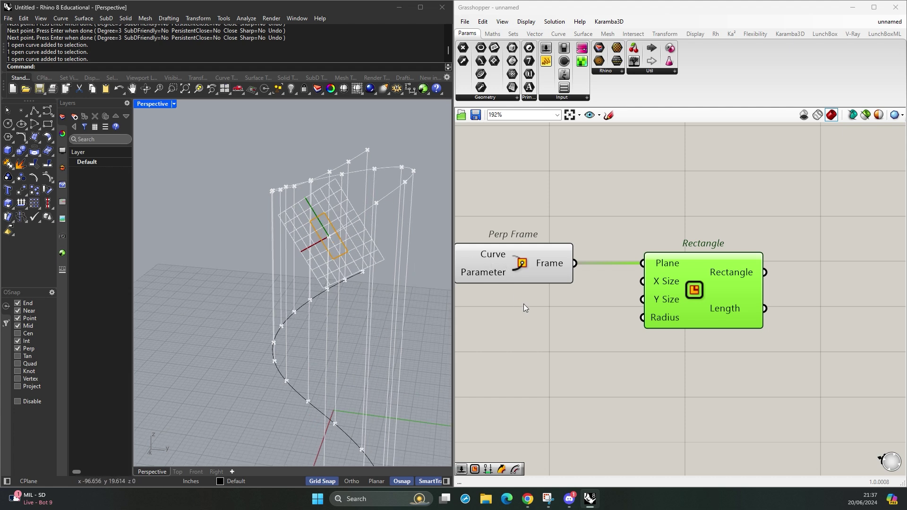
- Disable the preview of the Perp Frame component so only the rectangle is displayed at the curve's start
{"action": "right_click_drag", "start_coordinate": [524, 305], "coordinate": [591, 306]}
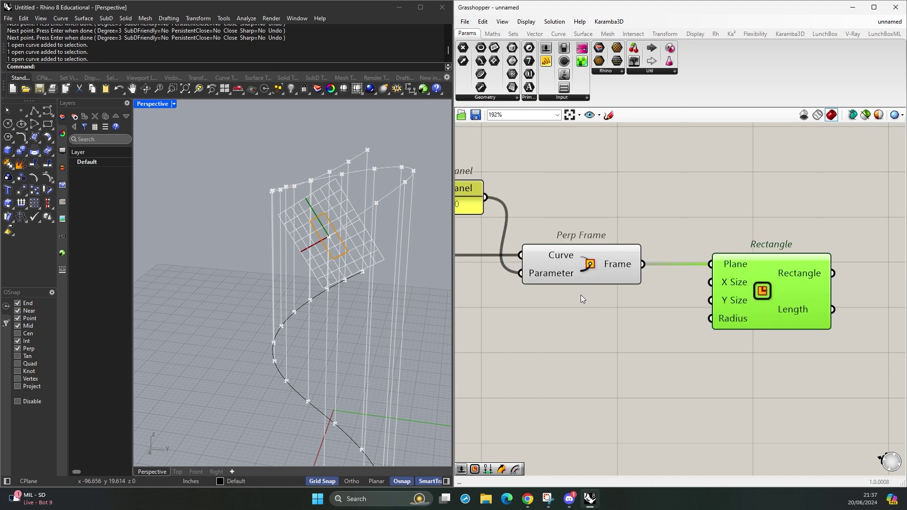
{"action": "left_click", "coordinate": [577, 298]}
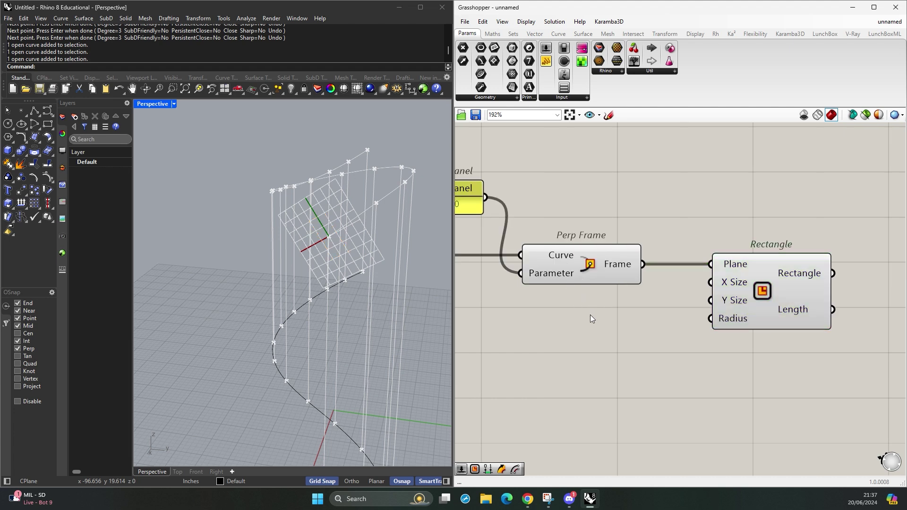
{"action": "right_click_drag", "start_coordinate": [580, 299], "coordinate": [623, 300]}
{"action": "left_click", "coordinate": [628, 268]}
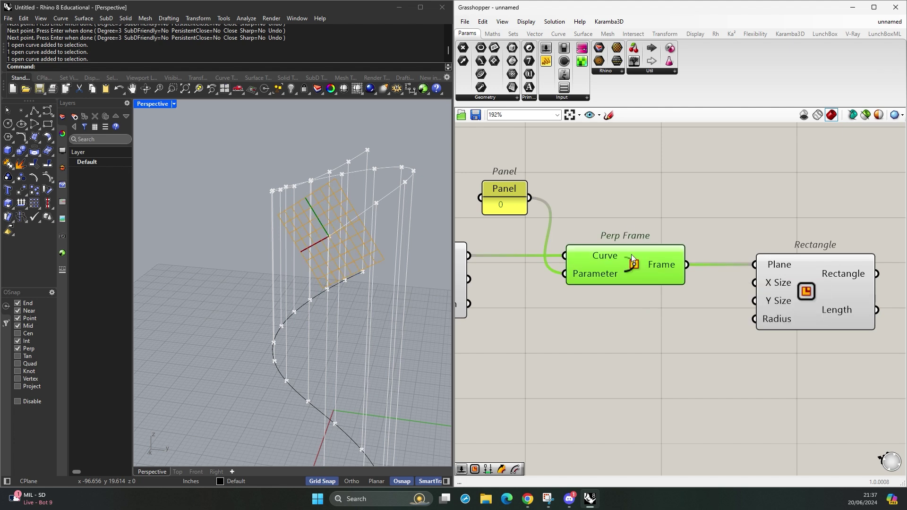
{"action": "middle_click", "coordinate": [640, 186]}
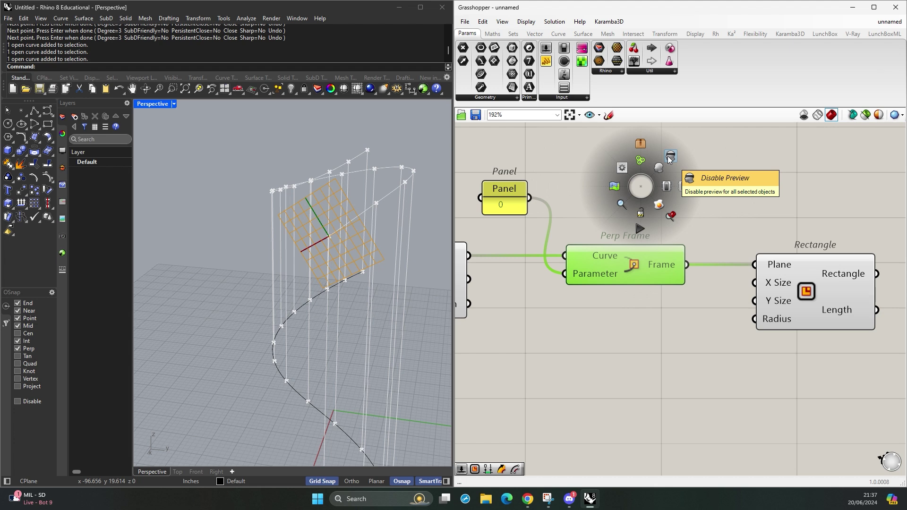
{"action": "left_click", "coordinate": [670, 158]}
{"action": "left_click", "coordinate": [659, 351]}
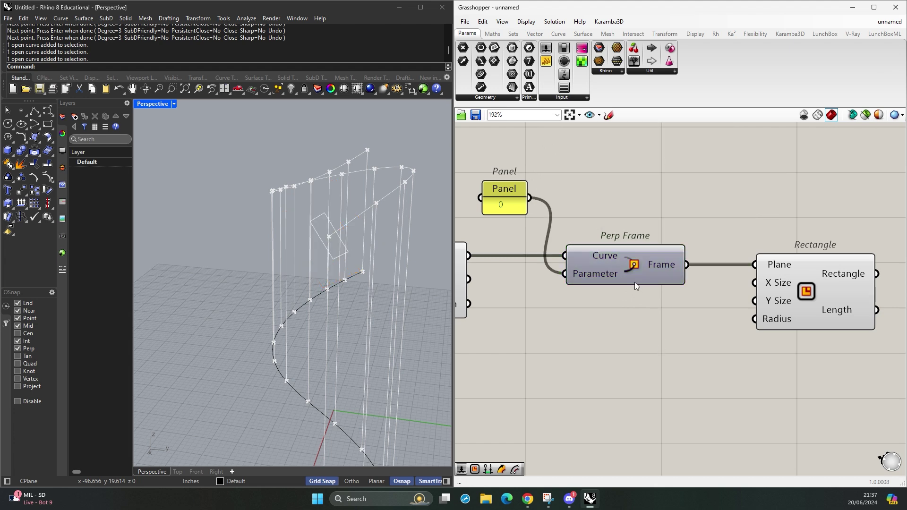
- Re-enable the Perp Frame component's preview and disable it again
{"action": "right_click", "coordinate": [633, 266]}
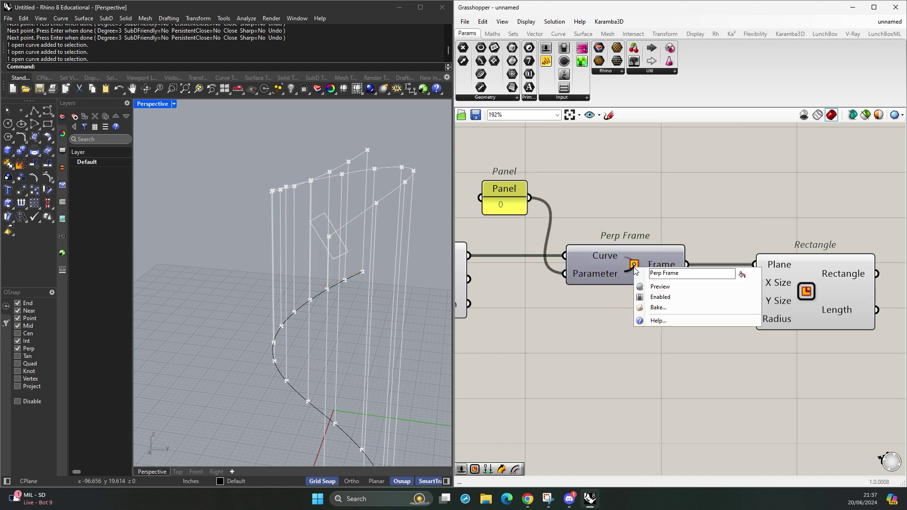
{"action": "left_click", "coordinate": [658, 289]}
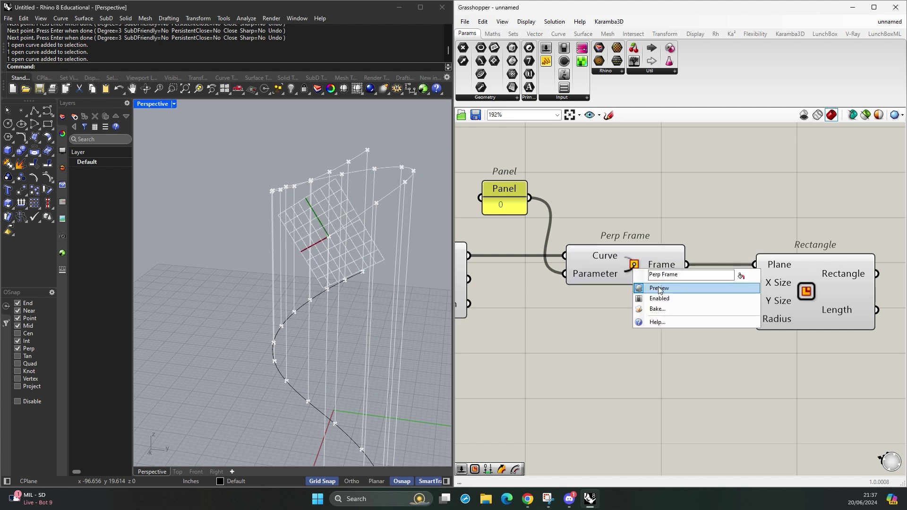
{"action": "left_click", "coordinate": [659, 289]}
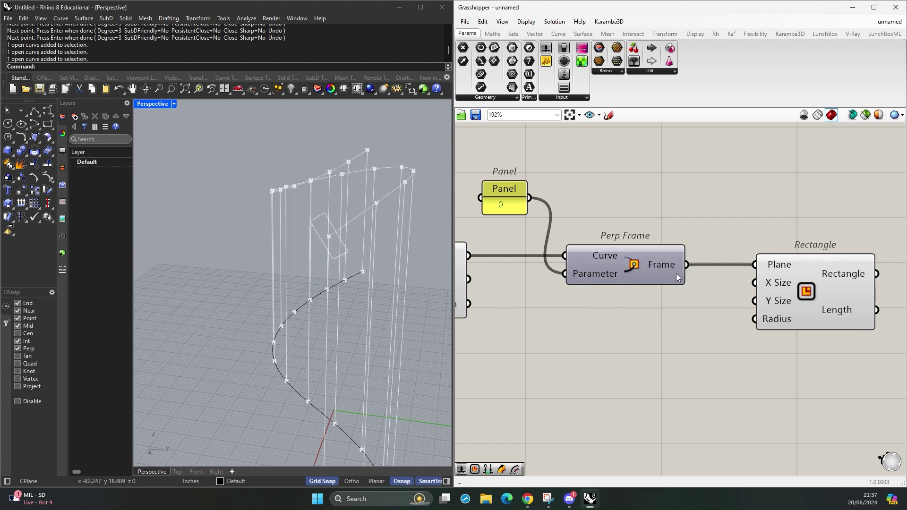
- Add two number sliders below Perp Frame, one set to 6 and the other set to 3
{"action": "right_click_drag", "start_coordinate": [682, 297], "coordinate": [657, 279]}
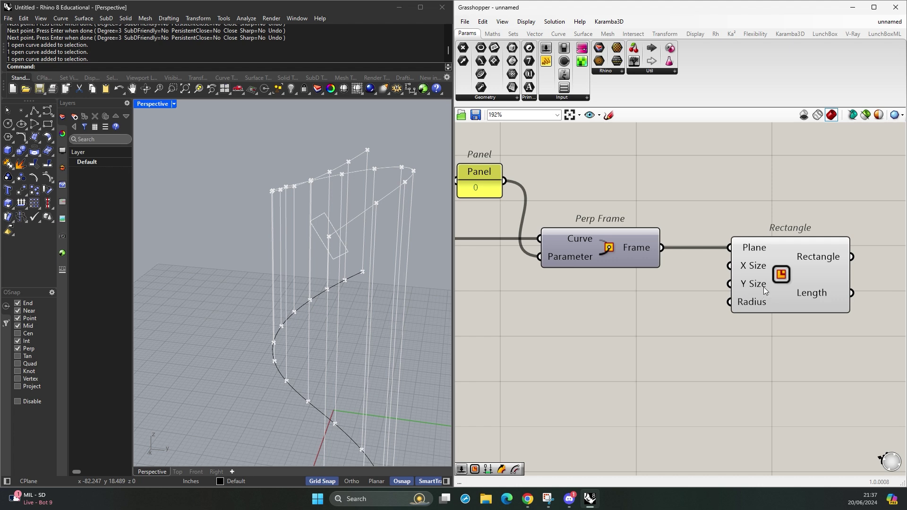
{"action": "right_click_drag", "start_coordinate": [765, 288], "coordinate": [761, 268]}
{"action": "right_click_drag", "start_coordinate": [725, 236], "coordinate": [758, 225]}
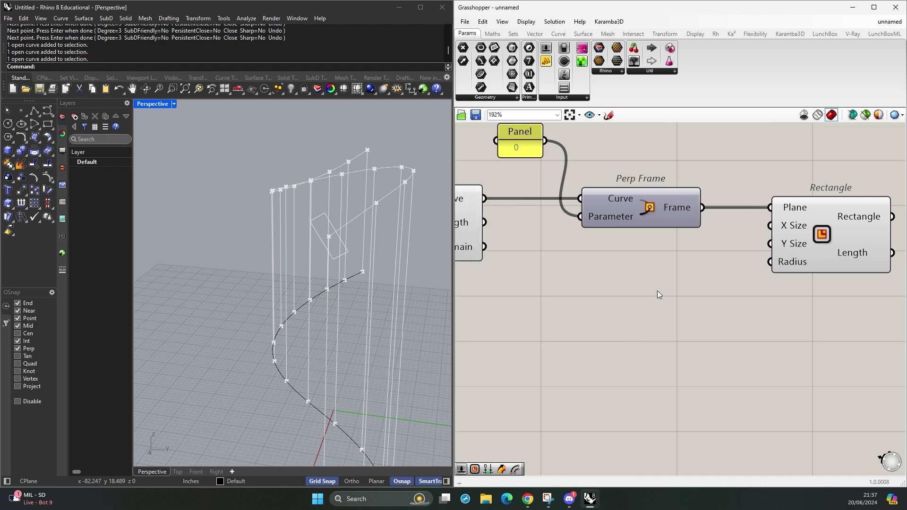
{"action": "double_click", "coordinate": [557, 297]}
{"action": "type", "text": "6"}
{"action": "key", "text": "Return"}
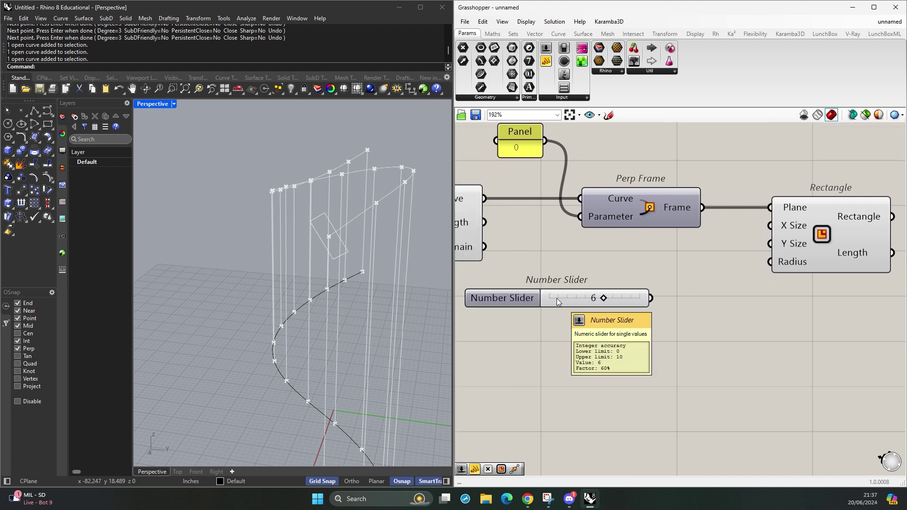
{"action": "double_click", "coordinate": [561, 341]}
{"action": "type", "text": "3"}
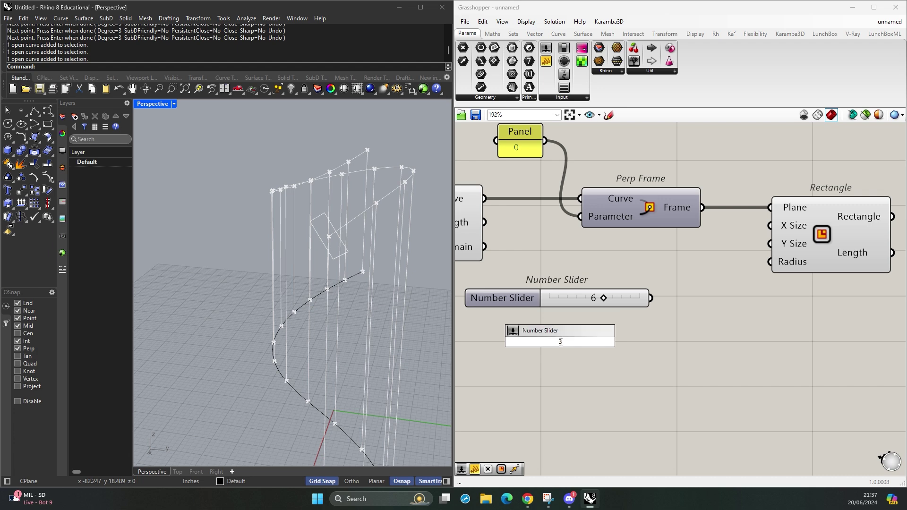
{"action": "key", "text": "Return"}
- Connect the 3 slider to Rectangle's Y Size and the 6 slider to its X Size, and inspect the rectangle
{"action": "left_click_drag", "start_coordinate": [654, 341], "coordinate": [770, 244]}
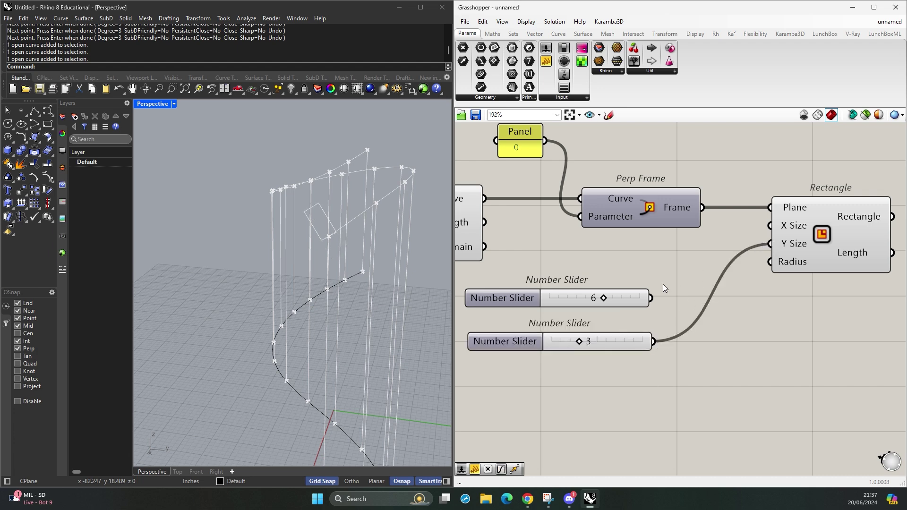
{"action": "left_click_drag", "start_coordinate": [651, 298], "coordinate": [769, 226]}
{"action": "right_click_drag", "start_coordinate": [288, 296], "coordinate": [304, 310]}
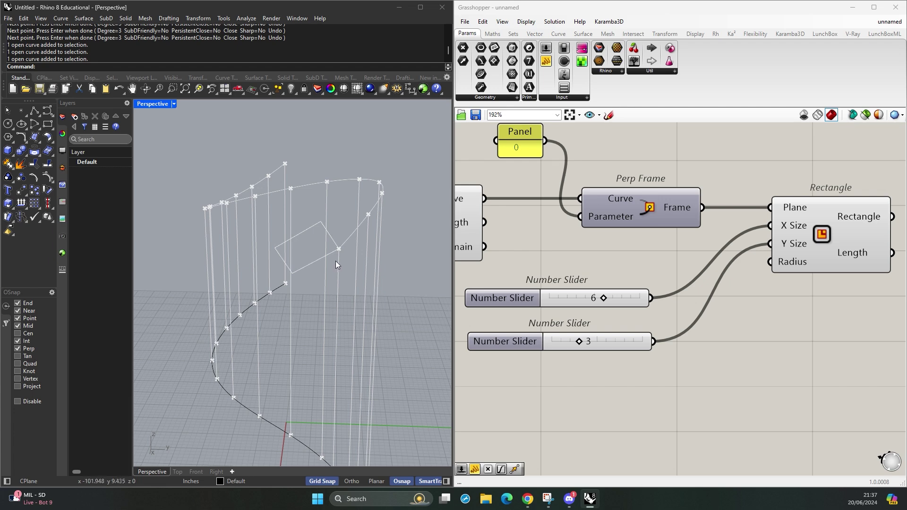
{"action": "scroll", "coordinate": [339, 243], "scroll_direction": "up", "scroll_amount": 3}
{"action": "scroll", "coordinate": [338, 243], "scroll_direction": "up", "scroll_amount": 1}
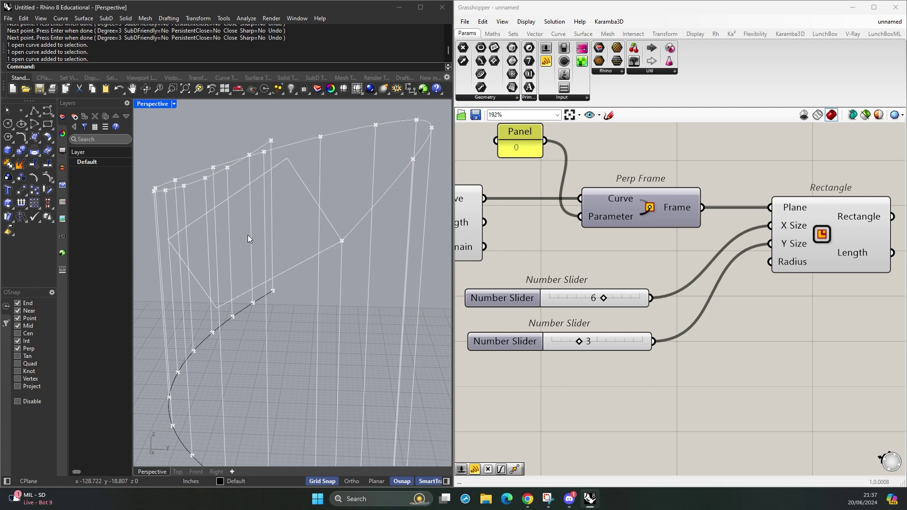
- Add a Construct Domain component just below the two number sliders
{"action": "scroll", "coordinate": [684, 241], "scroll_direction": "down", "scroll_amount": 3}
{"action": "scroll", "coordinate": [693, 322], "scroll_direction": "up", "scroll_amount": 1}
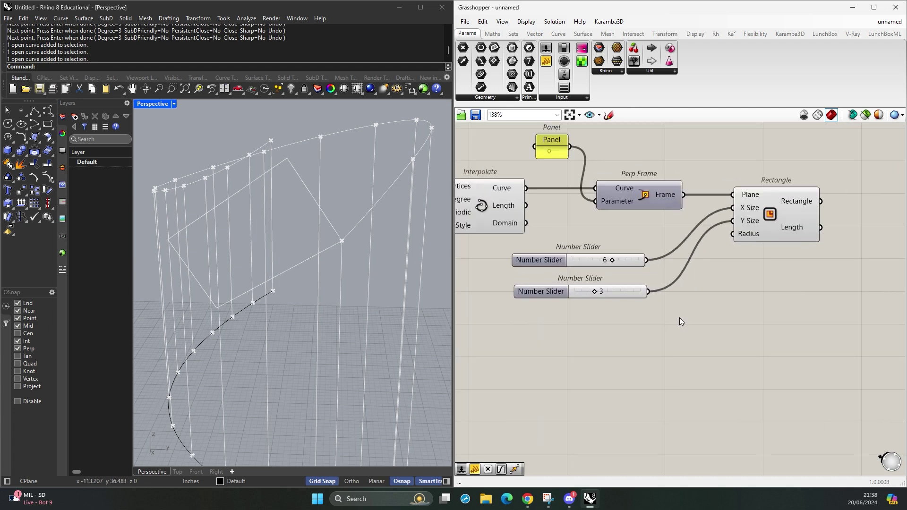
{"action": "double_click", "coordinate": [679, 318]}
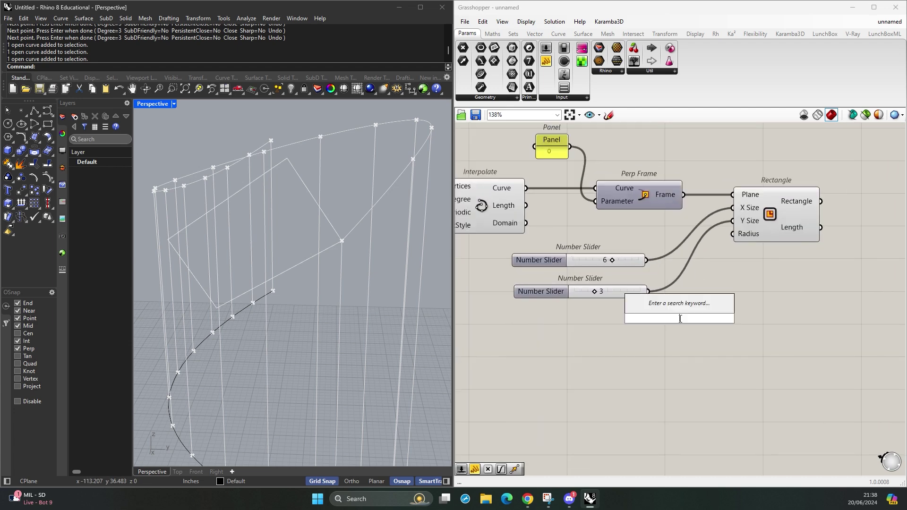
{"action": "type", "text": "constu"}
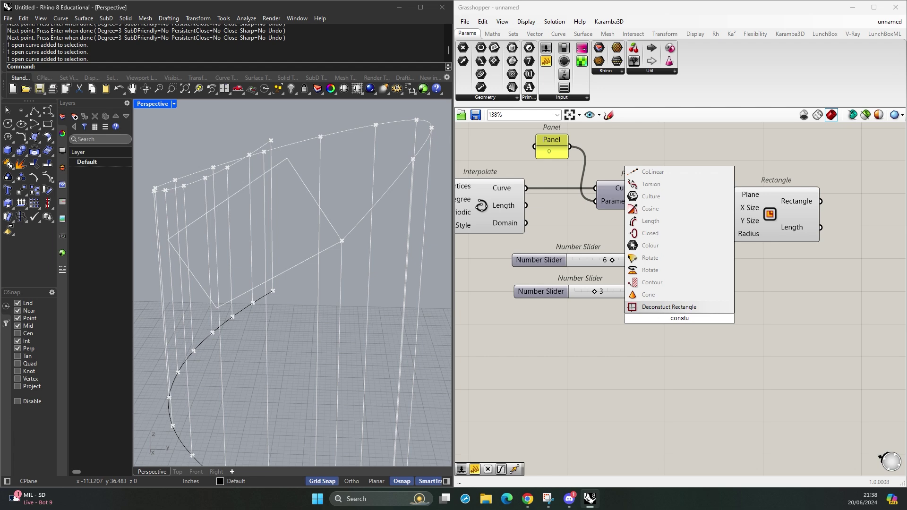
{"action": "type", "text": "ct dom"}
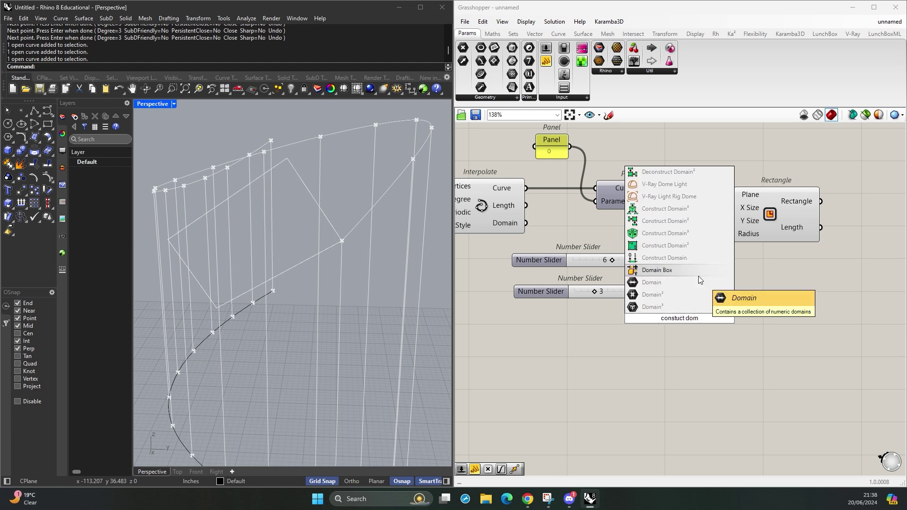
{"action": "left_click", "coordinate": [701, 260]}
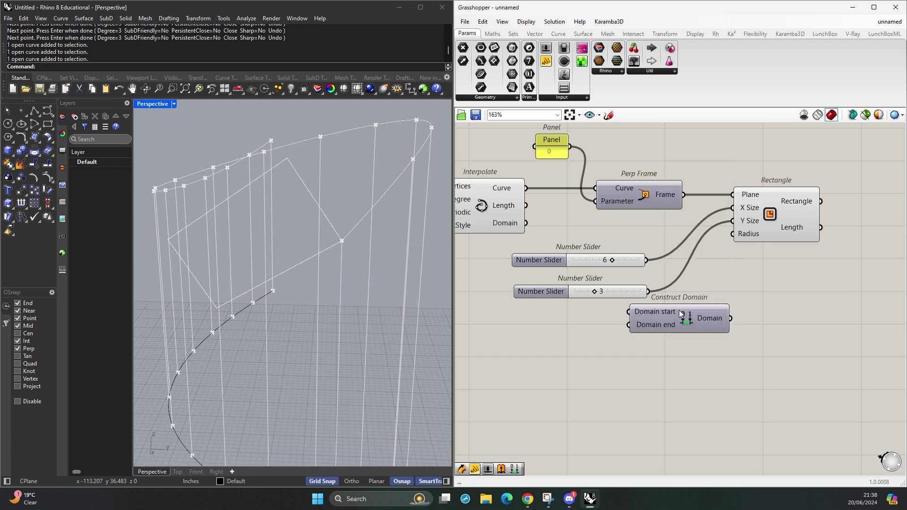
- Give Construct Domain's Domain start the expression -x and Domain end an expression that keeps its input positive
{"action": "scroll", "coordinate": [679, 310], "scroll_direction": "up", "scroll_amount": 5}
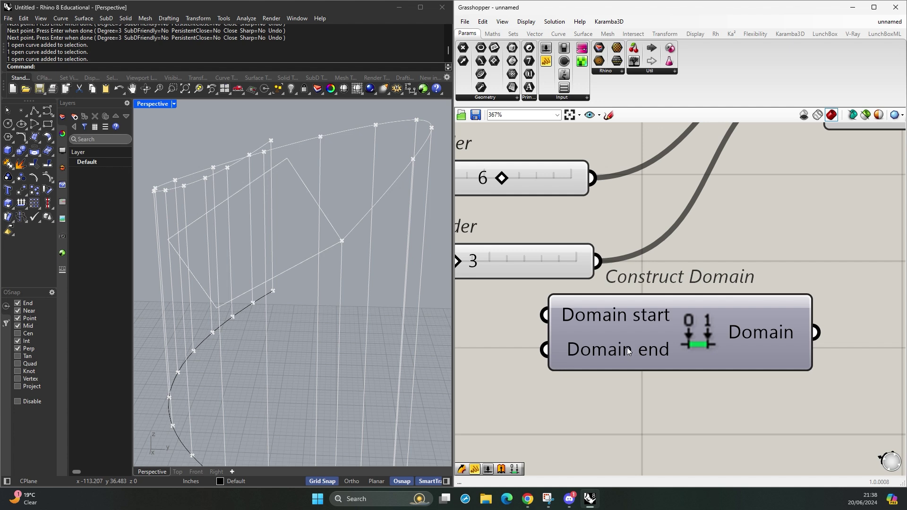
{"action": "right_click", "coordinate": [605, 317]}
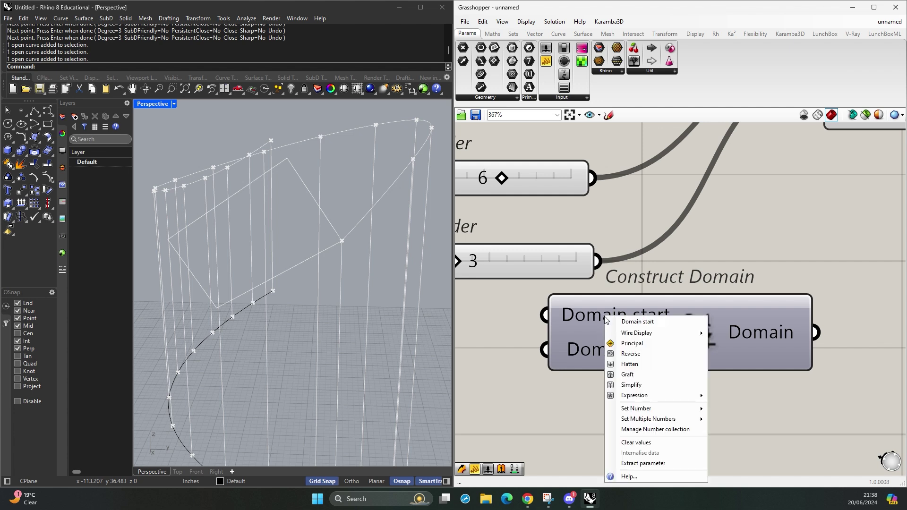
{"action": "mouse_move", "coordinate": [632, 396]}
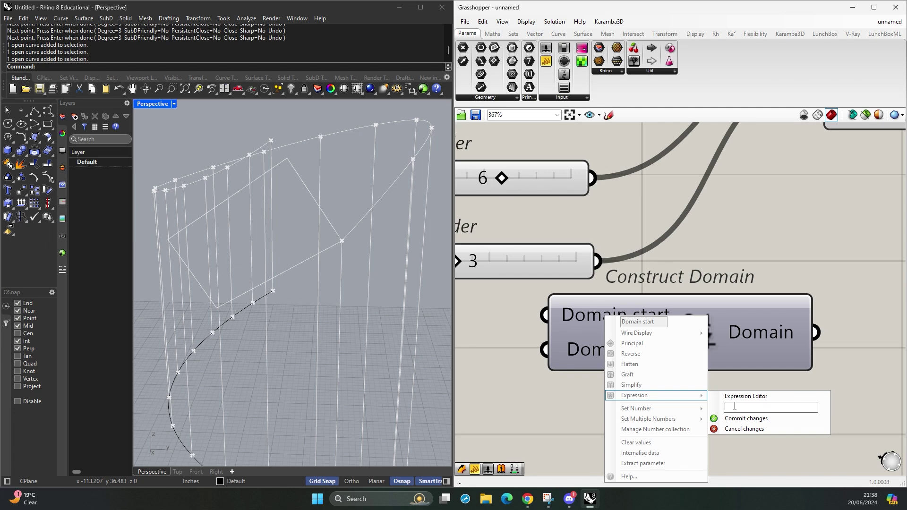
{"action": "type", "text": "-x"}
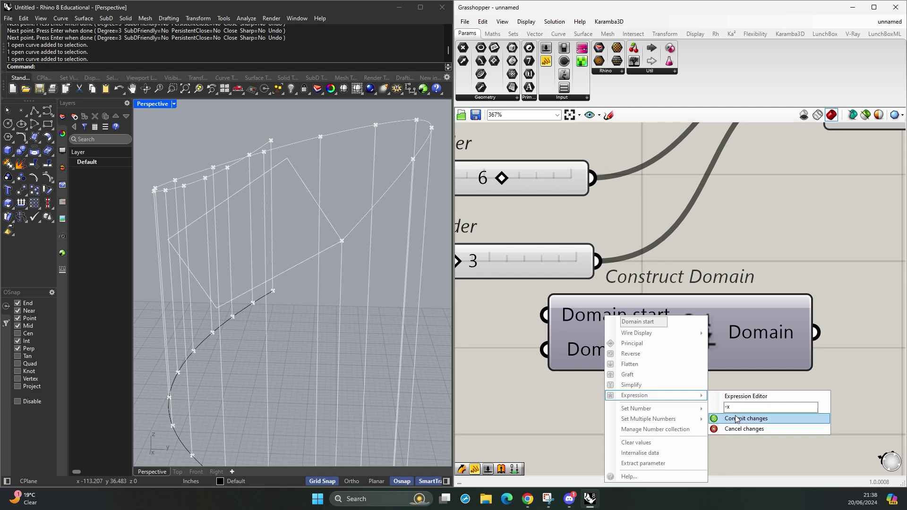
{"action": "left_click", "coordinate": [735, 418]}
{"action": "right_click", "coordinate": [600, 350]}
{"action": "mouse_move", "coordinate": [666, 402]}
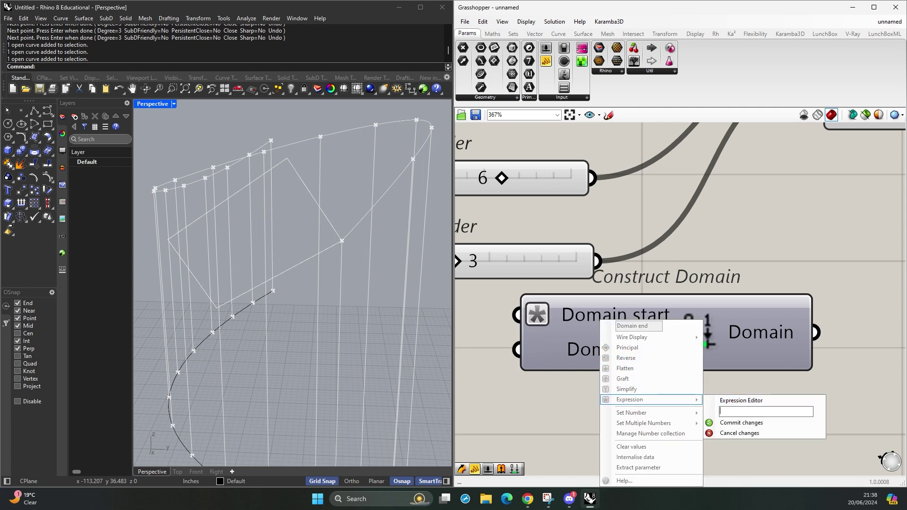
{"action": "left_click", "coordinate": [729, 421]}
- Disconnect both sliders from Rectangle's X Size and Y Size and move them beside Construct Domain, the 3 slider above the 6 slider
{"action": "scroll", "coordinate": [780, 352], "scroll_direction": "down", "scroll_amount": 3}
{"action": "scroll", "coordinate": [710, 338], "scroll_direction": "down", "scroll_amount": 2}
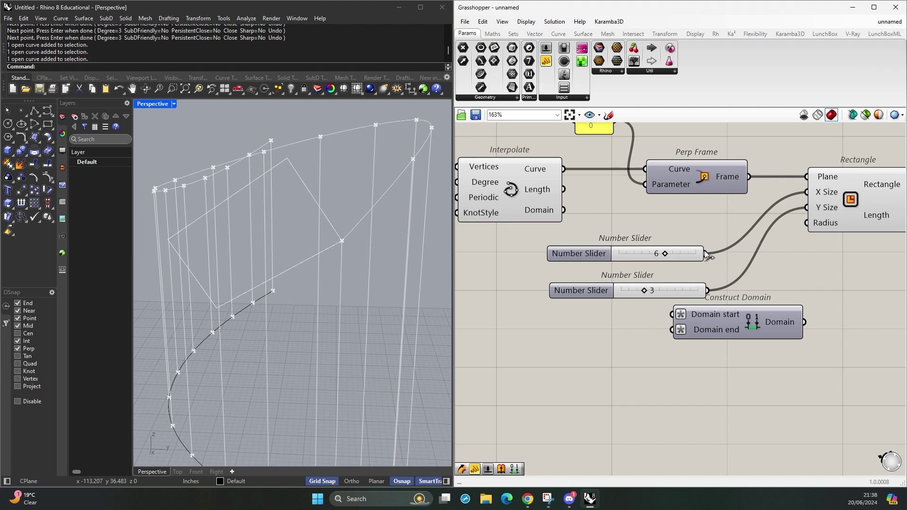
{"action": "left_click_drag", "start_coordinate": [705, 254], "coordinate": [809, 193], "text": "ctrl"}
{"action": "left_click_drag", "start_coordinate": [707, 290], "coordinate": [806, 207], "text": "ctrl"}
{"action": "left_click_drag", "start_coordinate": [627, 250], "coordinate": [564, 352]}
{"action": "left_click_drag", "start_coordinate": [603, 294], "coordinate": [531, 315]}
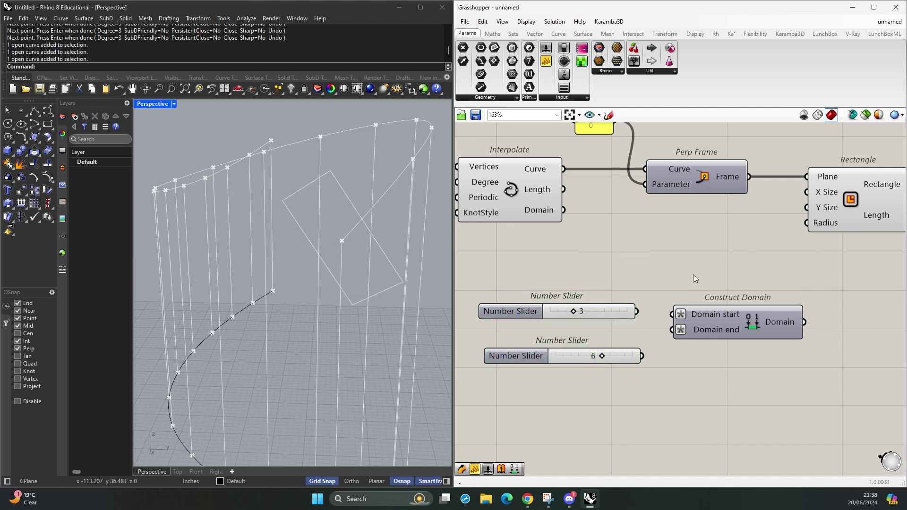
- Move Construct Domain up and connect it to Rectangle's X Size, and place a copy below it connected to Y Size
{"action": "left_click_drag", "start_coordinate": [736, 316], "coordinate": [704, 256]}
{"action": "left_click_drag", "start_coordinate": [772, 261], "coordinate": [806, 192]}
{"action": "left_click_drag", "start_coordinate": [714, 275], "coordinate": [721, 327], "text": "alt"}
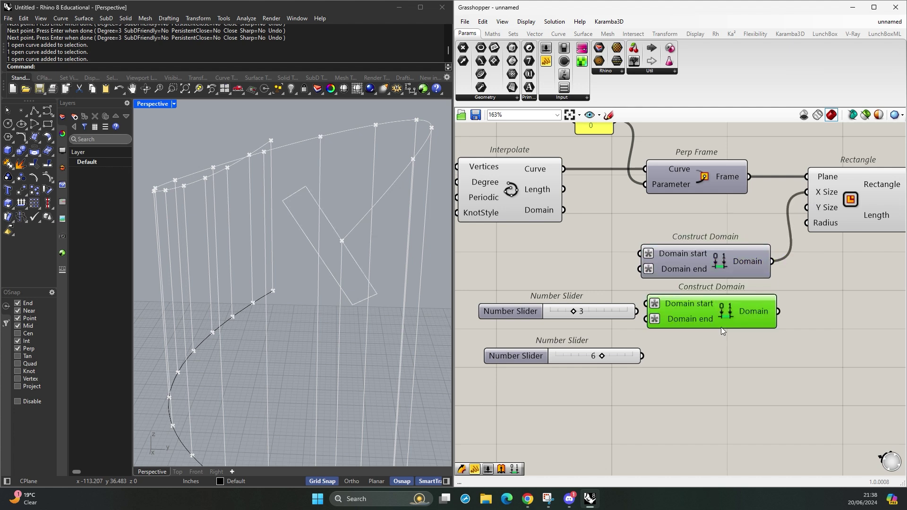
{"action": "left_click_drag", "start_coordinate": [778, 314], "coordinate": [814, 209]}
- Connect the 3 slider to both inputs of the upper Construct Domain and the 6 slider to both inputs of the lower one
{"action": "left_click_drag", "start_coordinate": [572, 314], "coordinate": [554, 275]}
{"action": "left_click_drag", "start_coordinate": [619, 272], "coordinate": [640, 254]}
{"action": "left_click_drag", "start_coordinate": [618, 272], "coordinate": [640, 269]}
{"action": "left_click_drag", "start_coordinate": [565, 348], "coordinate": [553, 294]}
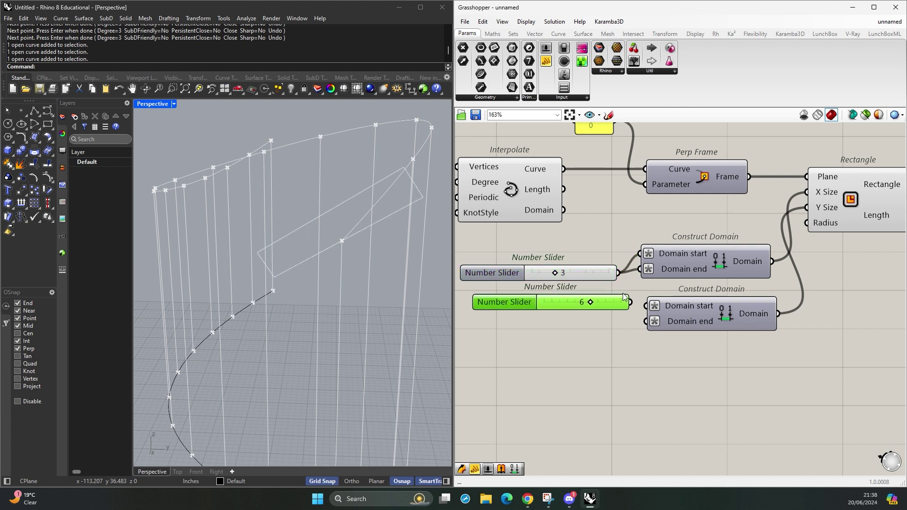
{"action": "left_click_drag", "start_coordinate": [630, 301], "coordinate": [647, 323]}
{"action": "left_click_drag", "start_coordinate": [593, 308], "coordinate": [589, 322]}
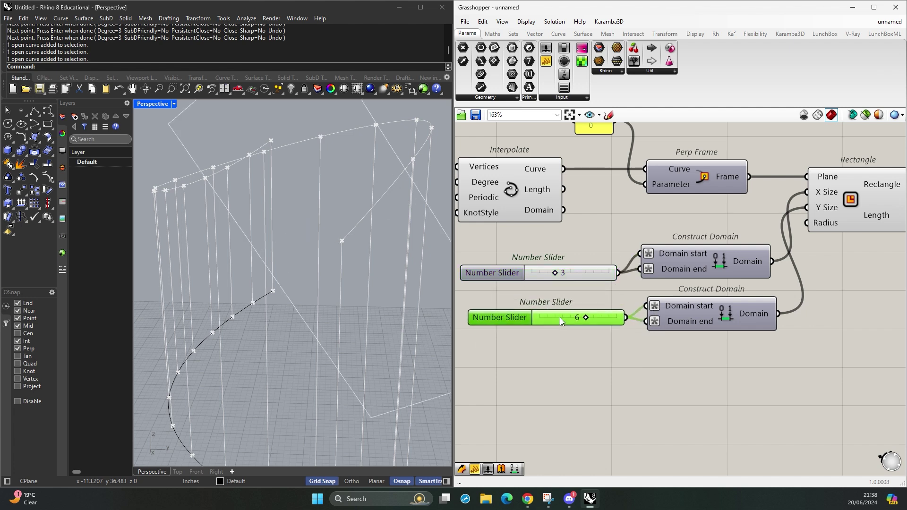
- Align the 3 slider with the upper Construct Domain and set the slider feeding the lower one to 2
{"action": "left_click_drag", "start_coordinate": [532, 275], "coordinate": [533, 266]}
{"action": "left_click_drag", "start_coordinate": [585, 315], "coordinate": [555, 315]}
{"action": "left_click", "coordinate": [597, 330]}
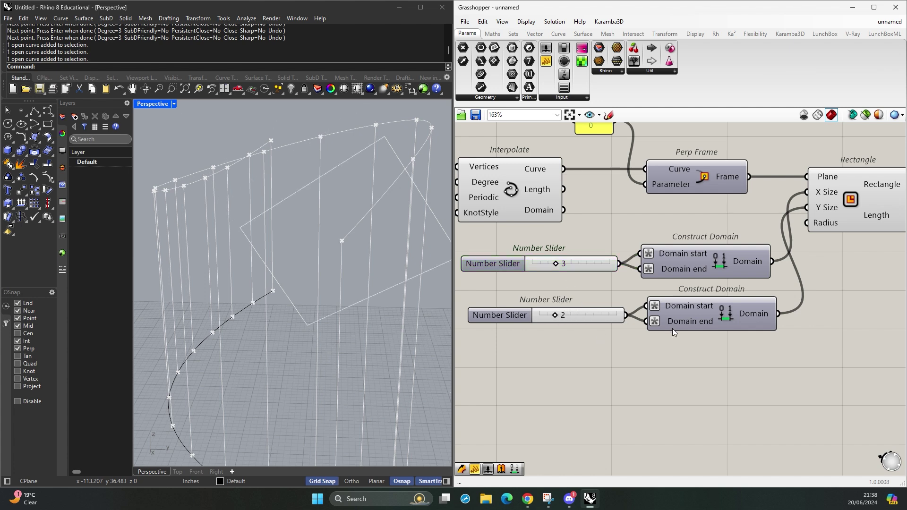
- Add a panel beside the lower Construct Domain and connect that component's Domain output to it to check the range
{"action": "scroll", "coordinate": [608, 313], "scroll_direction": "down", "scroll_amount": 2}
{"action": "left_click", "coordinate": [614, 290]}
{"action": "double_click", "coordinate": [733, 334]}
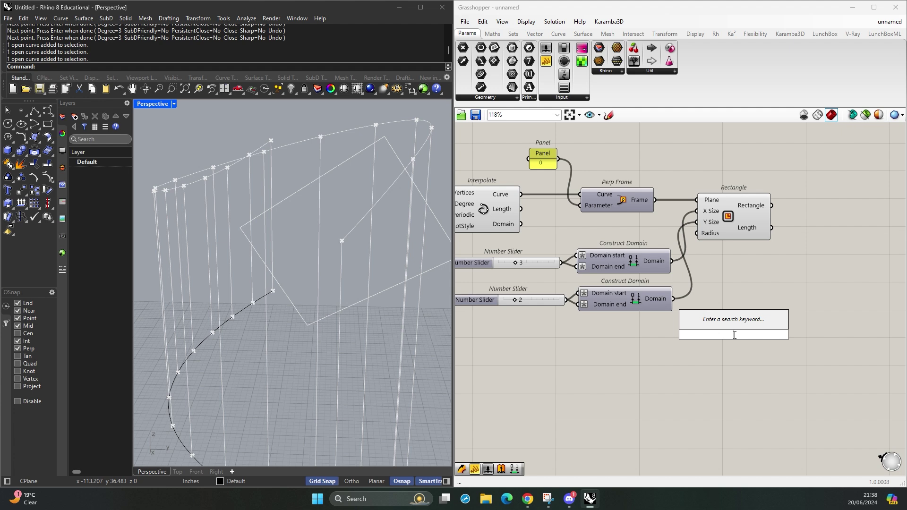
{"action": "type", "text": "panel"}
{"action": "key", "text": "Return"}
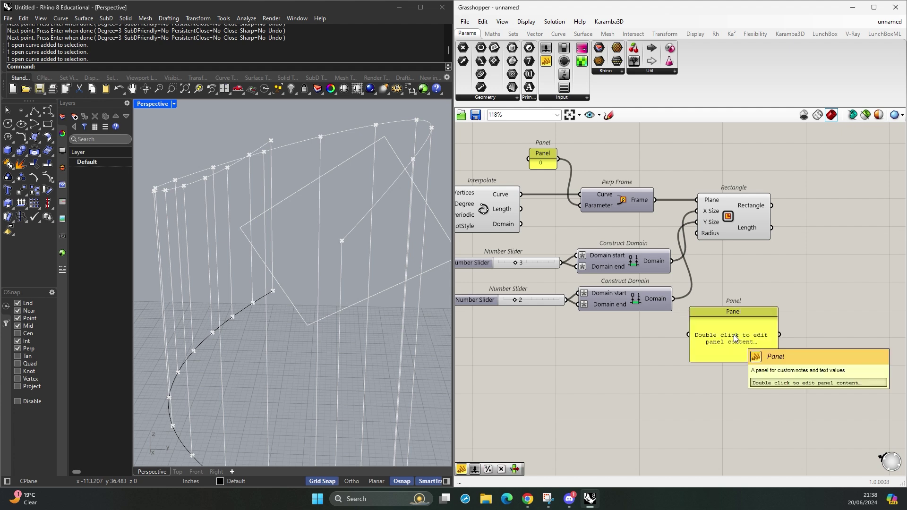
{"action": "left_click_drag", "start_coordinate": [673, 299], "coordinate": [756, 324]}
{"action": "right_click_drag", "start_coordinate": [654, 333], "coordinate": [681, 319]}
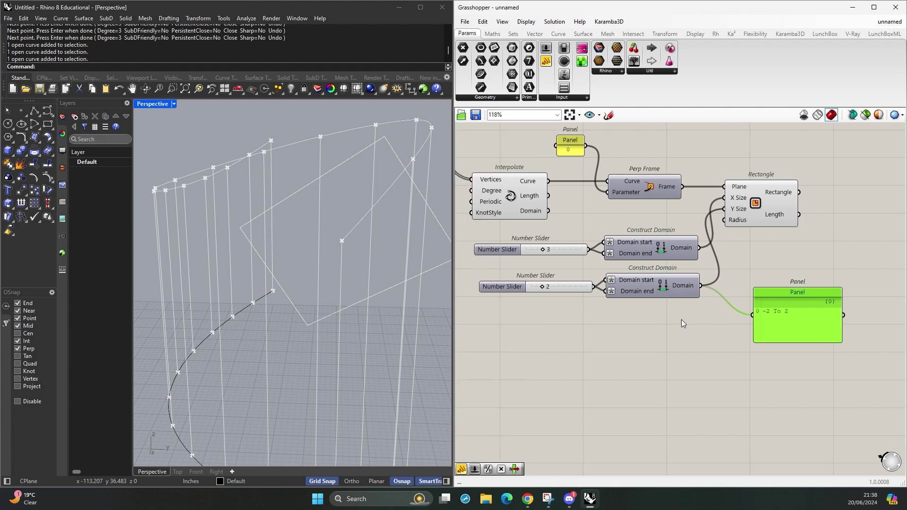
{"action": "scroll", "coordinate": [663, 305], "scroll_direction": "up", "scroll_amount": 3}
{"action": "left_click_drag", "start_coordinate": [821, 303], "coordinate": [811, 308]}
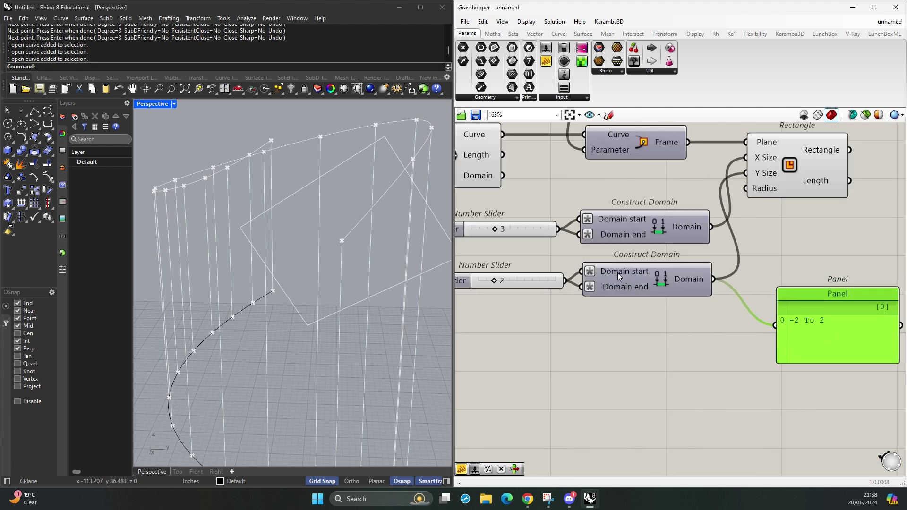
- Delete the panel attached to the lower Construct Domain's output
{"action": "right_click_drag", "start_coordinate": [711, 318], "coordinate": [739, 312]}
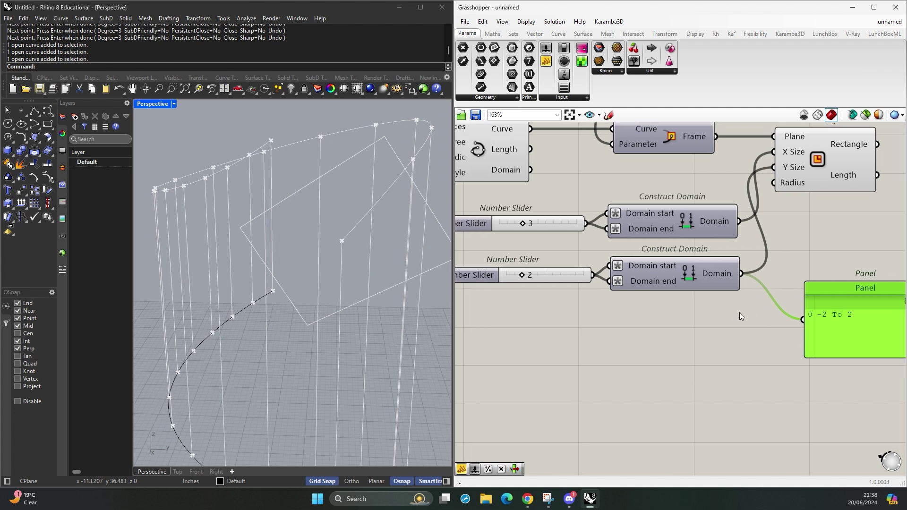
{"action": "right_click_drag", "start_coordinate": [764, 341], "coordinate": [738, 337]}
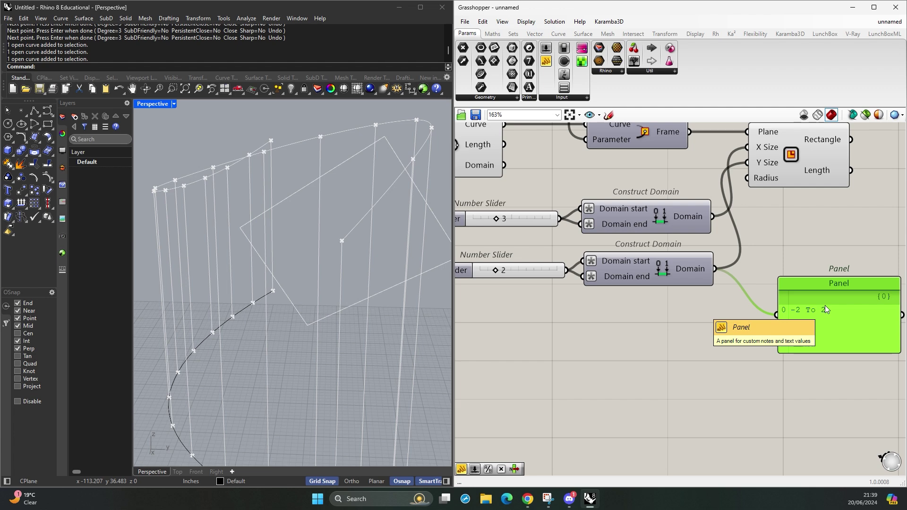
{"action": "key", "text": "Delete"}
- Tidy the lower Construct Domain and line up the two number sliders in front of the Construct Domain components
{"action": "right_click_drag", "start_coordinate": [812, 308], "coordinate": [835, 322]}
{"action": "scroll", "coordinate": [340, 265], "scroll_direction": "down", "scroll_amount": 2}
{"action": "right_click_drag", "start_coordinate": [340, 265], "coordinate": [356, 243]}
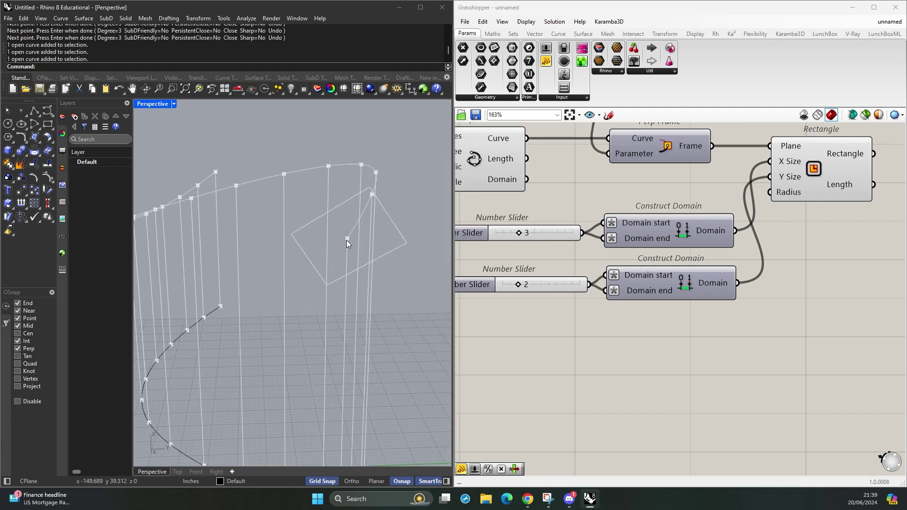
{"action": "right_click_drag", "start_coordinate": [648, 285], "coordinate": [647, 291]}
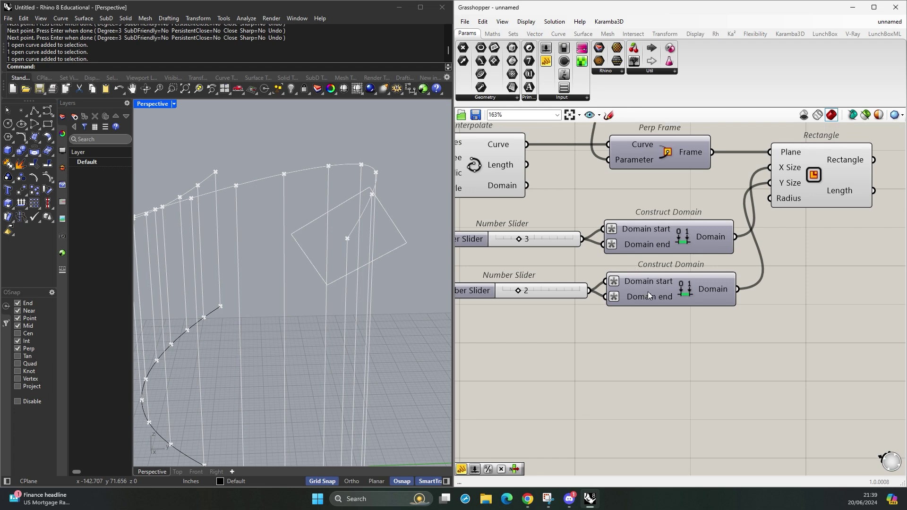
{"action": "mouse_move", "coordinate": [680, 303]}
{"action": "left_mouse_down"}
{"action": "mouse_move", "coordinate": [664, 306]}
{"action": "mouse_move", "coordinate": [685, 307]}
{"action": "left_mouse_up"}
{"action": "left_click", "coordinate": [732, 367]}
{"action": "scroll", "coordinate": [732, 366], "scroll_direction": "down", "scroll_amount": 3}
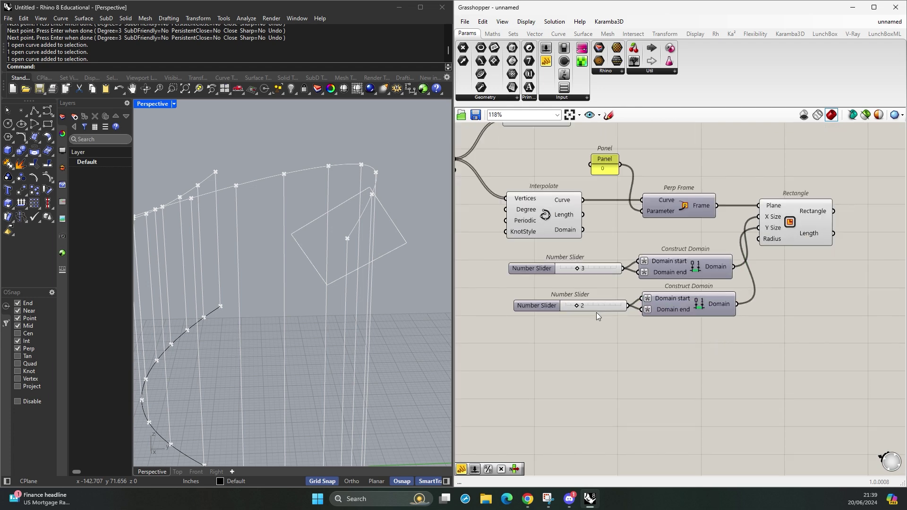
{"action": "scroll", "coordinate": [553, 305], "scroll_direction": "up", "scroll_amount": 3}
{"action": "left_click", "coordinate": [551, 305]}
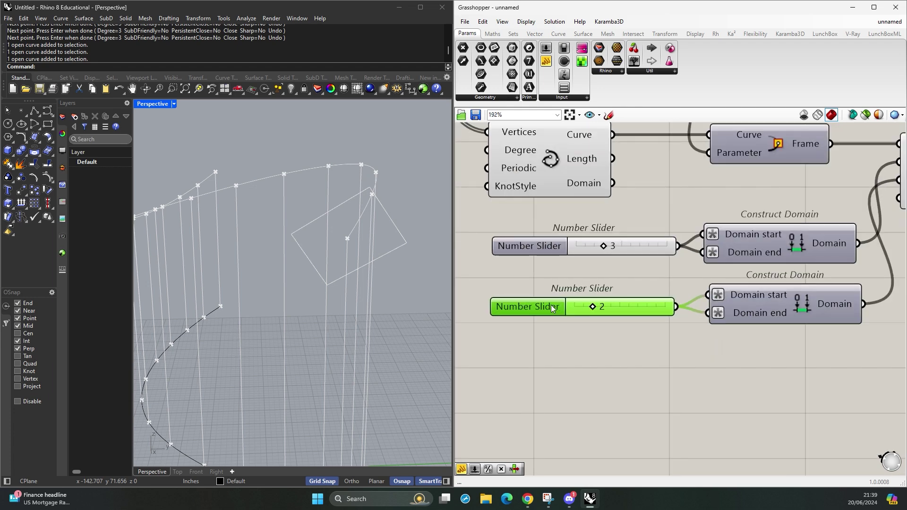
{"action": "left_click", "coordinate": [543, 249]}
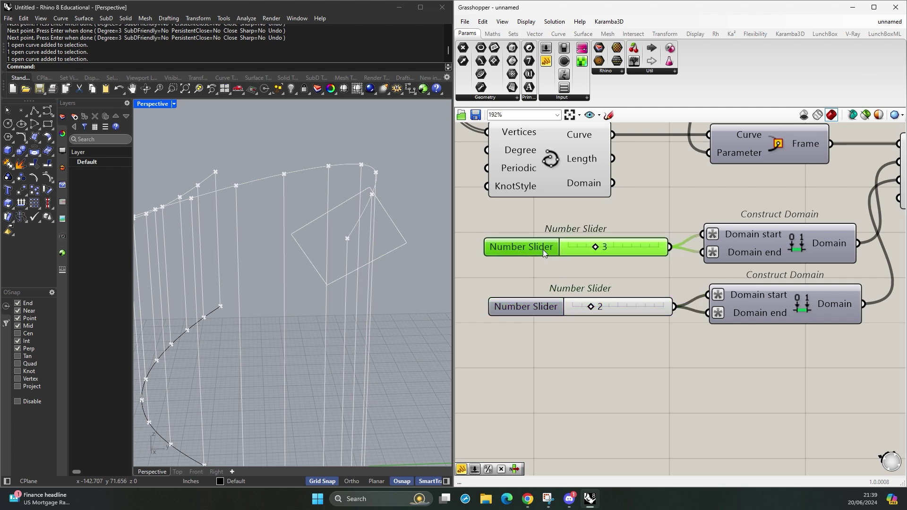
{"action": "left_click", "coordinate": [548, 302]}
{"action": "right_click_drag", "start_coordinate": [548, 302], "coordinate": [542, 299]}
- Switch the slider feeding the upper Construct Domain to floating point numbers and set it to about 3.574
{"action": "double_click", "coordinate": [530, 246]}
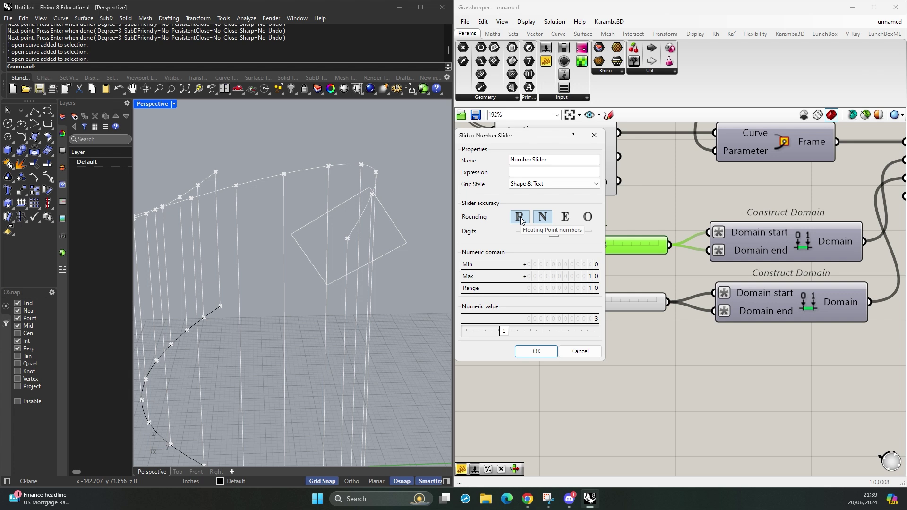
{"action": "left_click", "coordinate": [520, 218]}
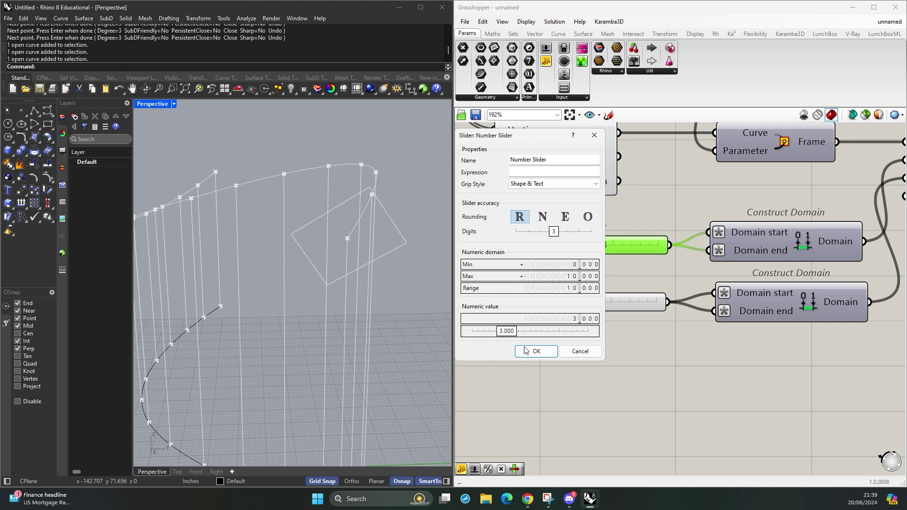
{"action": "left_click", "coordinate": [536, 352]}
{"action": "mouse_move", "coordinate": [598, 246]}
{"action": "left_mouse_down"}
{"action": "mouse_move", "coordinate": [590, 249]}
{"action": "mouse_move", "coordinate": [603, 246]}
{"action": "left_mouse_up"}
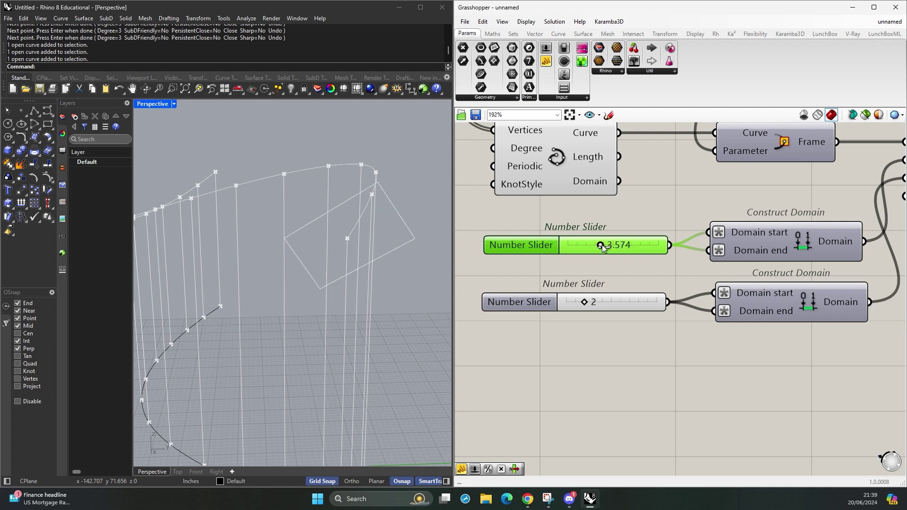
- Switch the slider feeding the lower Construct Domain to floating point numbers
{"action": "scroll", "coordinate": [512, 302], "scroll_direction": "down", "scroll_amount": 2}
{"action": "double_click", "coordinate": [503, 316]}
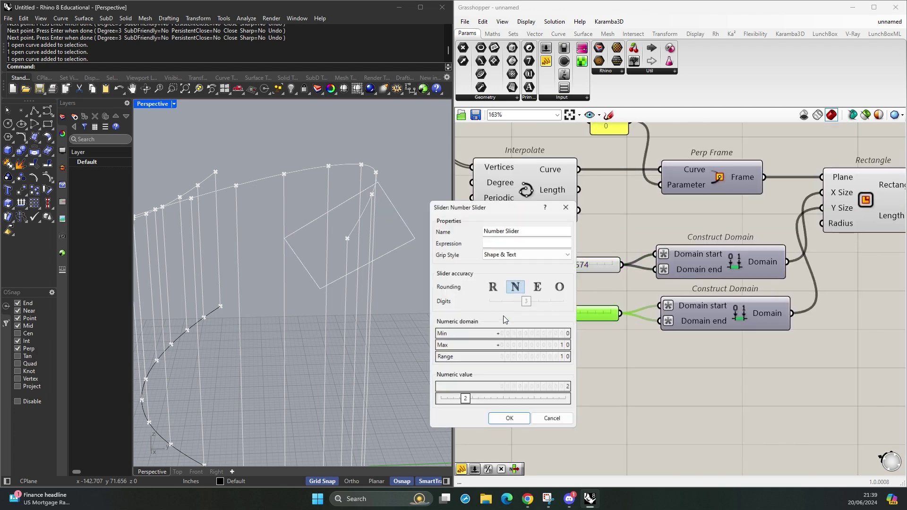
{"action": "left_click", "coordinate": [492, 286]}
{"action": "left_click", "coordinate": [520, 420]}
{"action": "scroll", "coordinate": [543, 307], "scroll_direction": "up", "scroll_amount": 4}
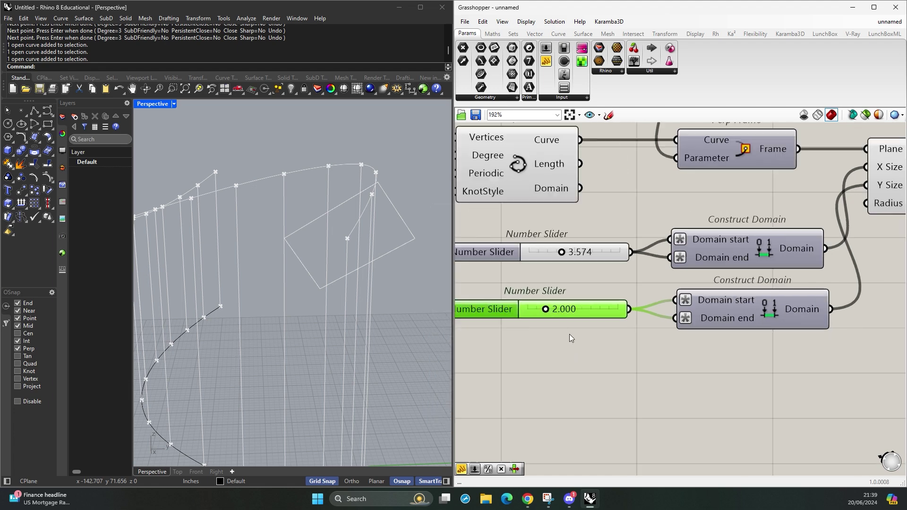
- Resize the rectangular profile by setting the lower slider to about 1.334 and the upper slider to about 2.953
{"action": "left_click_drag", "start_coordinate": [542, 307], "coordinate": [534, 308]}
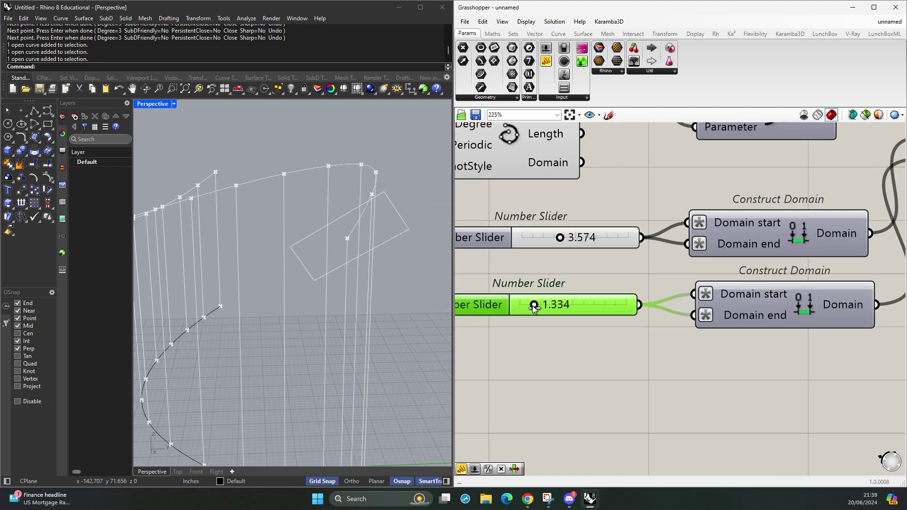
{"action": "left_click_drag", "start_coordinate": [561, 240], "coordinate": [556, 242]}
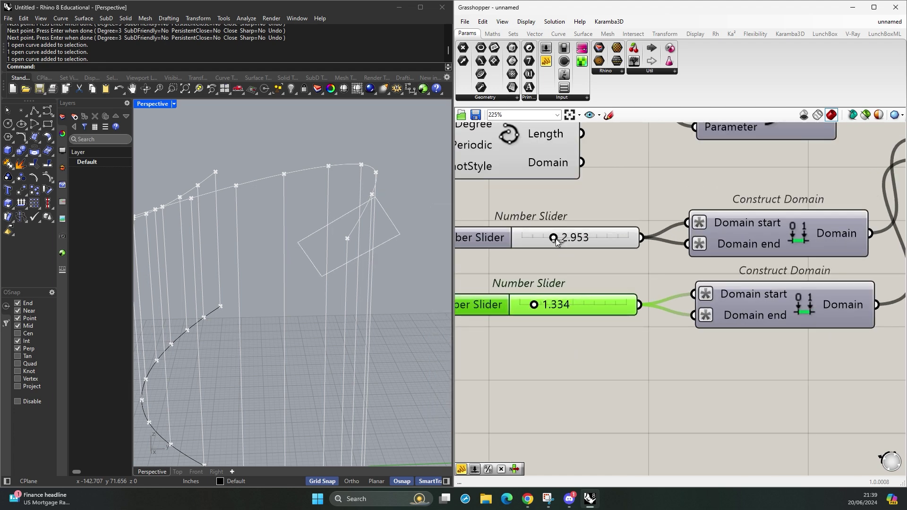
{"action": "scroll", "coordinate": [557, 241], "scroll_direction": "down", "scroll_amount": 3}
{"action": "right_click_drag", "start_coordinate": [362, 298], "coordinate": [326, 304]}
{"action": "right_click_drag", "start_coordinate": [335, 318], "coordinate": [313, 303]}
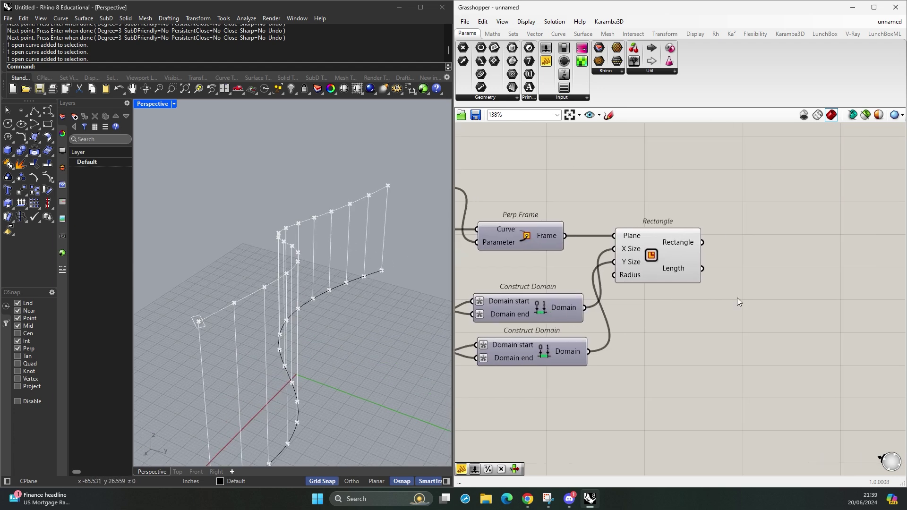
- Search for a sweep component to place beside the Rectangle component
{"action": "double_click", "coordinate": [767, 257]}
{"action": "type", "text": "a"}
{"action": "key", "text": "BackSpace"}
{"action": "type", "text": "s"}
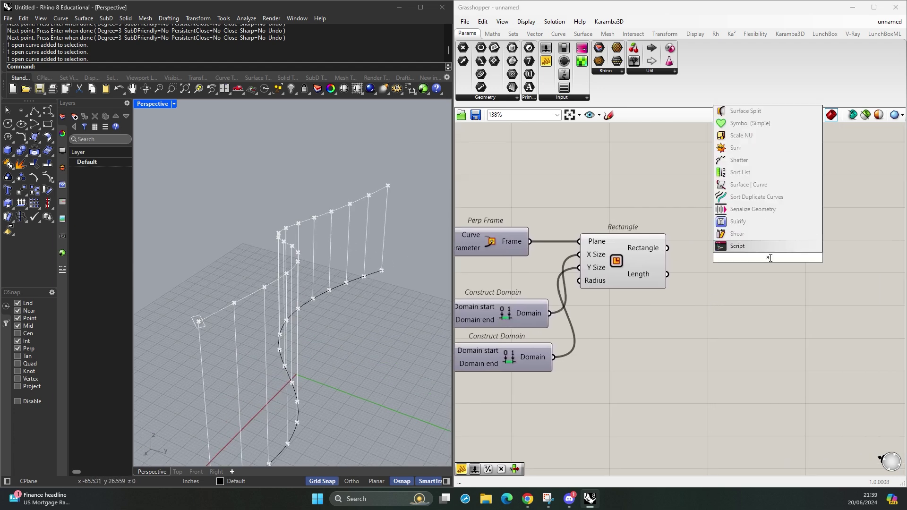
{"action": "type", "text": "weep"}
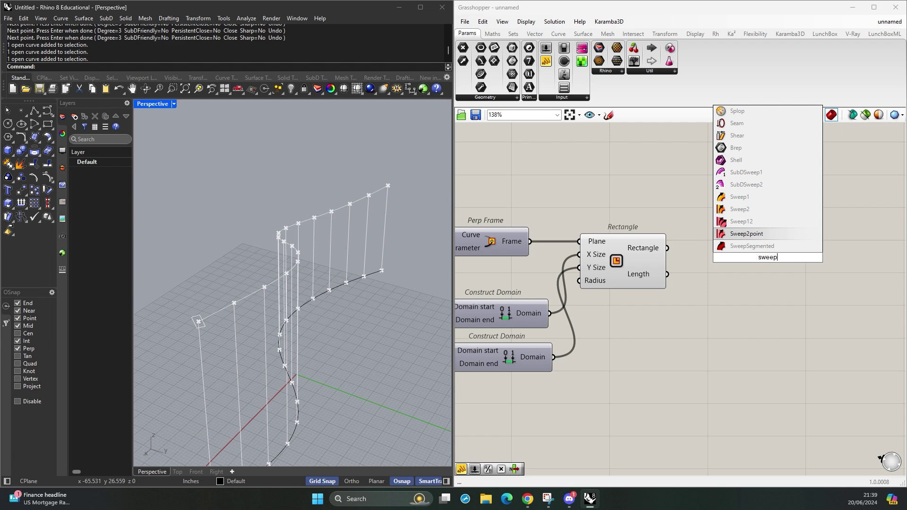
- Add a Sweep1 component beside the Rectangle component and feed the Rectangle output into its Sections input
{"action": "key", "text": "Up"}
{"action": "key", "text": "Up"}
{"action": "key", "text": "Up"}
{"action": "key", "text": "Return"}
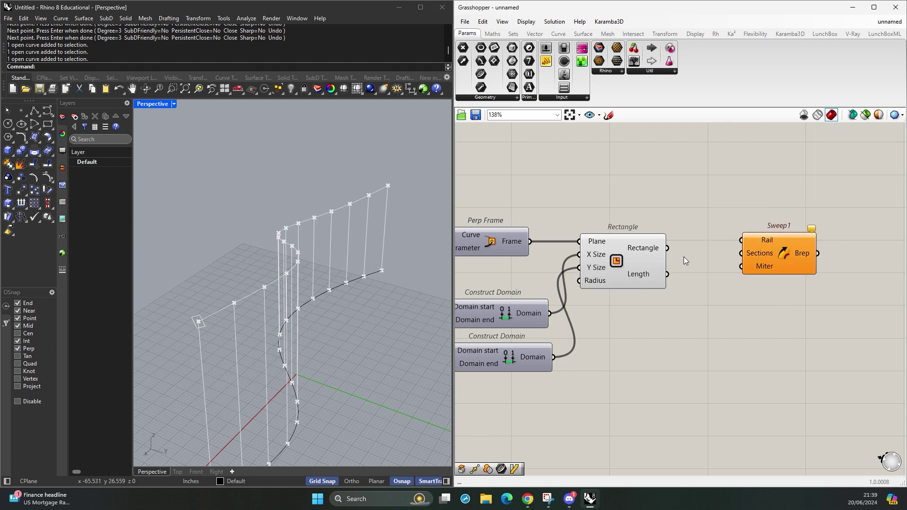
{"action": "scroll", "coordinate": [765, 259], "scroll_direction": "down", "scroll_amount": 5}
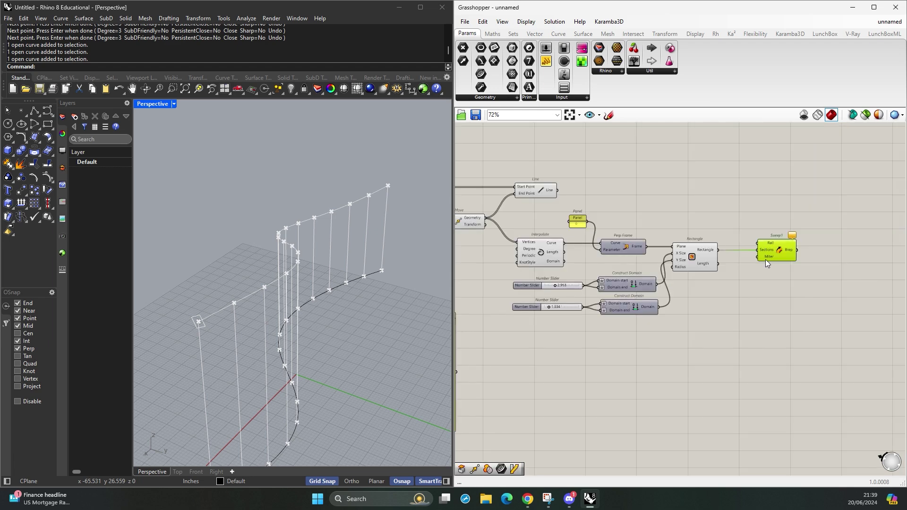
{"action": "scroll", "coordinate": [737, 270], "scroll_direction": "up", "scroll_amount": 3}
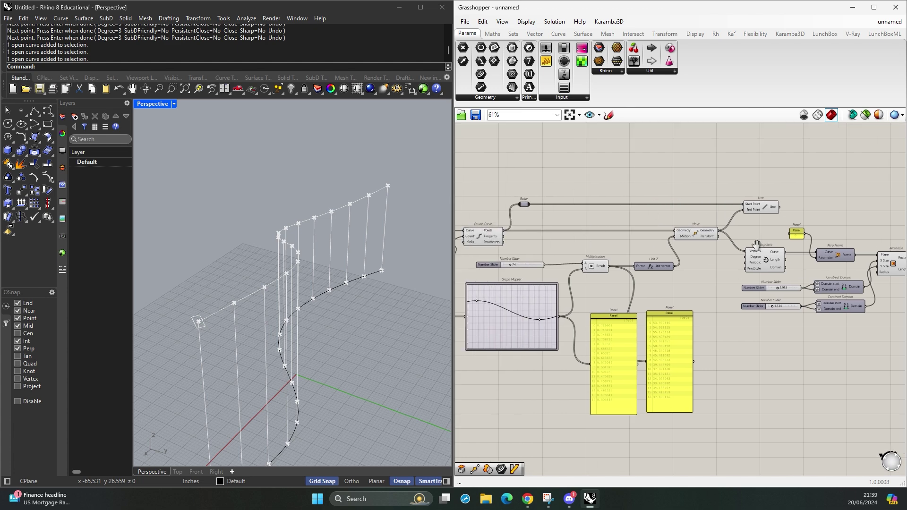
- Insert a relay on Sweep1's Rail input and place it above the Perp Frame and Rectangle components
{"action": "scroll", "coordinate": [687, 251], "scroll_direction": "up", "scroll_amount": 3}
{"action": "right_click_drag", "start_coordinate": [686, 251], "coordinate": [503, 252]}
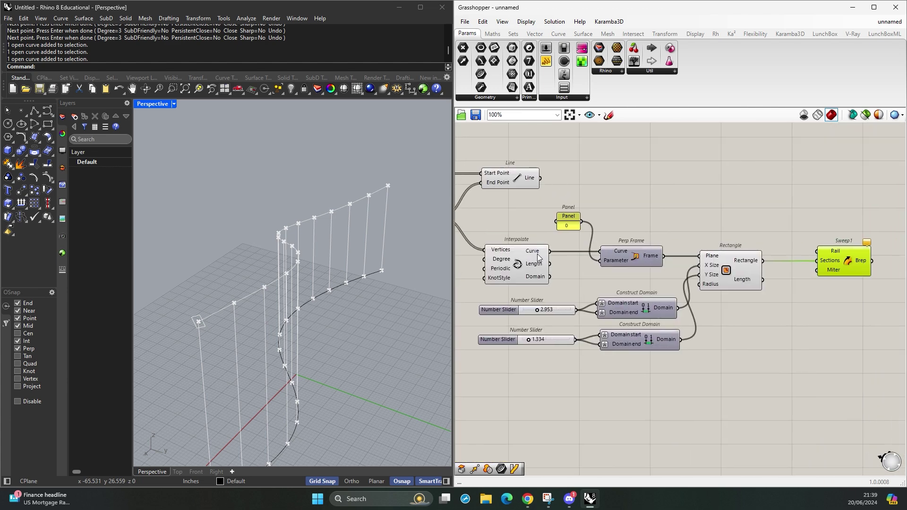
{"action": "left_click", "coordinate": [517, 256]}
{"action": "scroll", "coordinate": [819, 258], "scroll_direction": "up", "scroll_amount": 4}
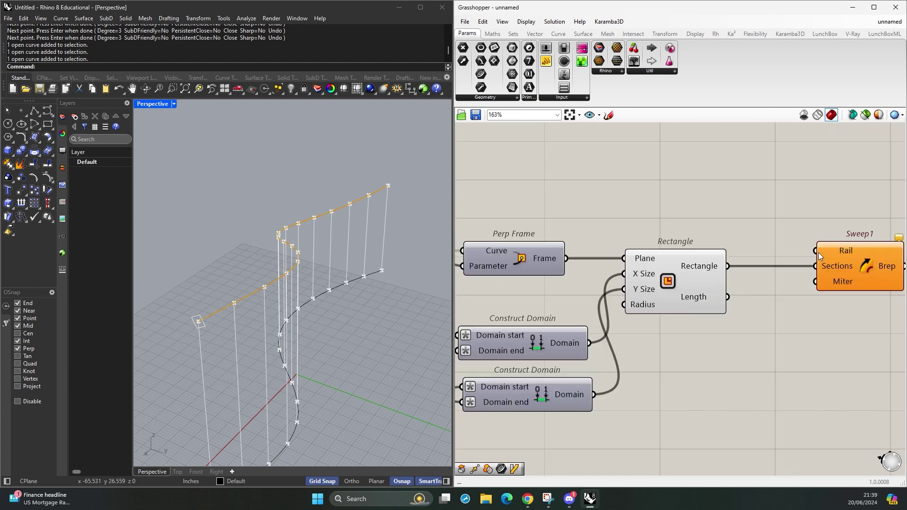
{"action": "left_click", "coordinate": [729, 240]}
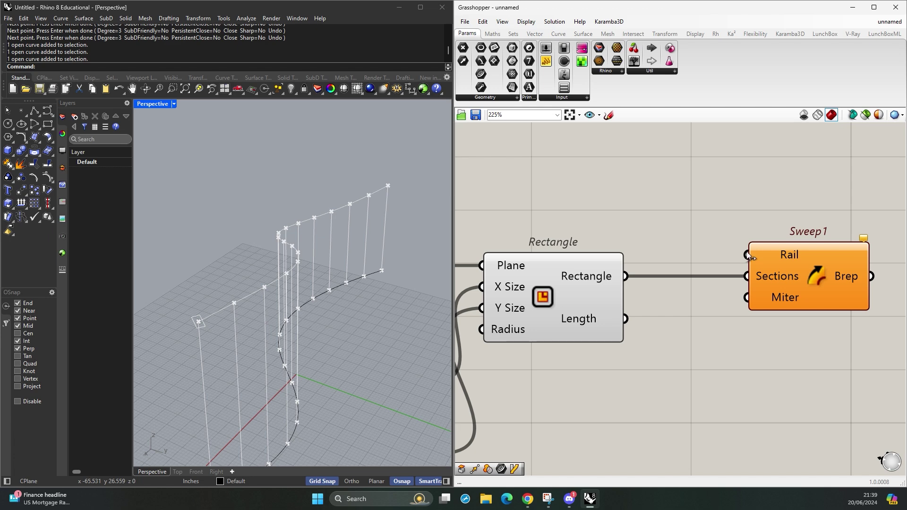
{"action": "double_click", "coordinate": [747, 254]}
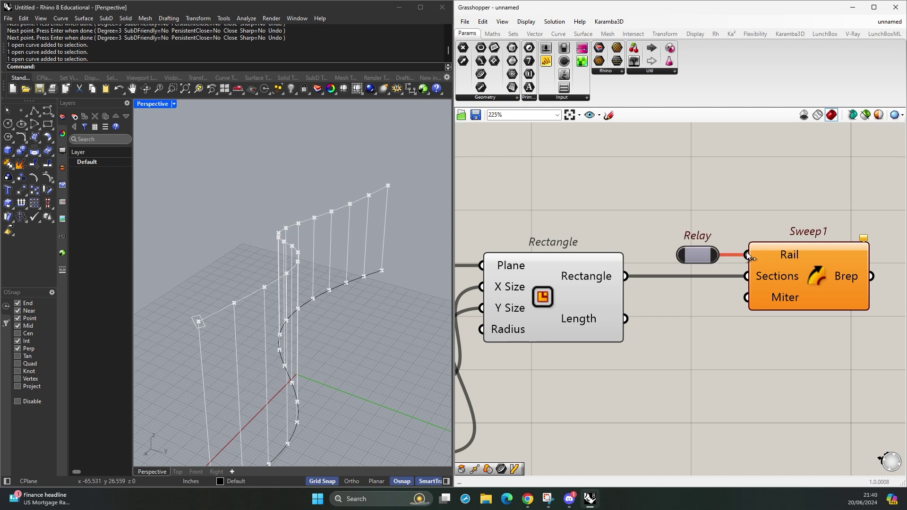
{"action": "scroll", "coordinate": [739, 255], "scroll_direction": "down", "scroll_amount": 2}
{"action": "right_click_drag", "start_coordinate": [739, 255], "coordinate": [832, 271]}
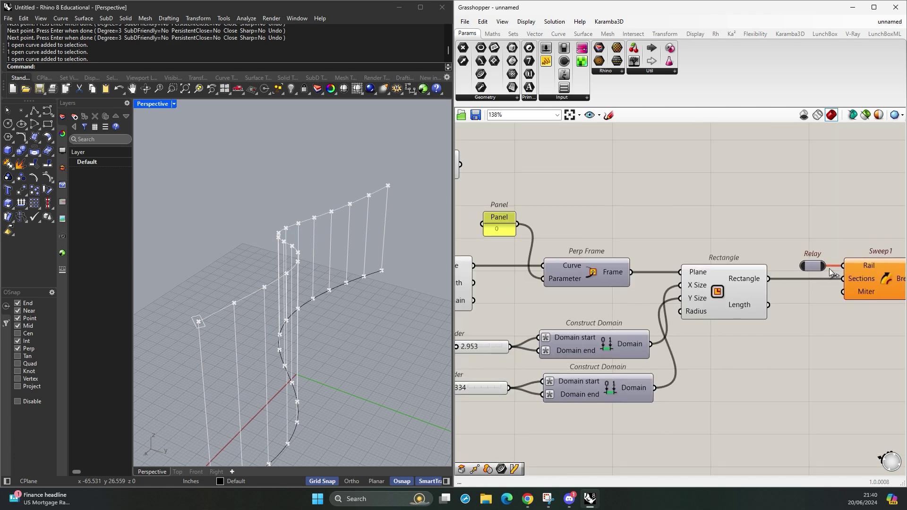
{"action": "scroll", "coordinate": [831, 273], "scroll_direction": "down", "scroll_amount": 2}
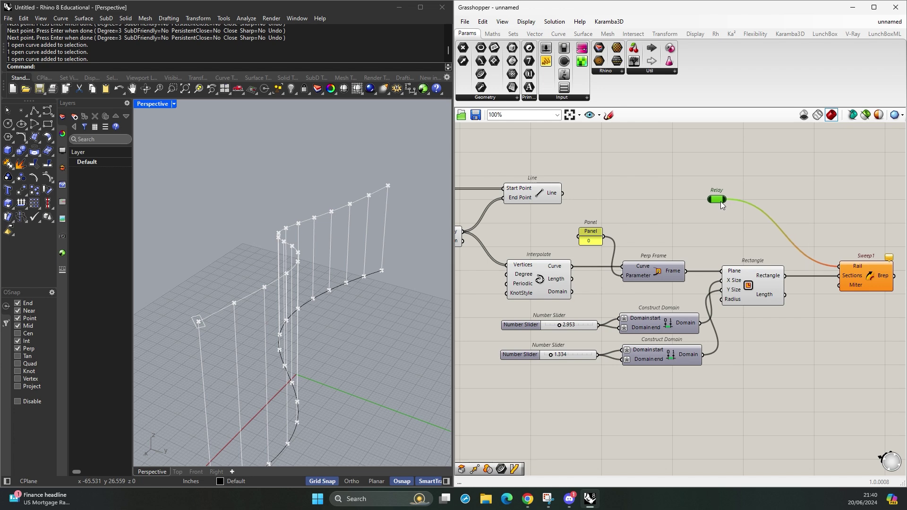
{"action": "left_click_drag", "start_coordinate": [720, 201], "coordinate": [711, 201]}
- Connect the Interpolate component's Curve output to the relay so it serves as the sweep rail
{"action": "left_click", "coordinate": [594, 265]}
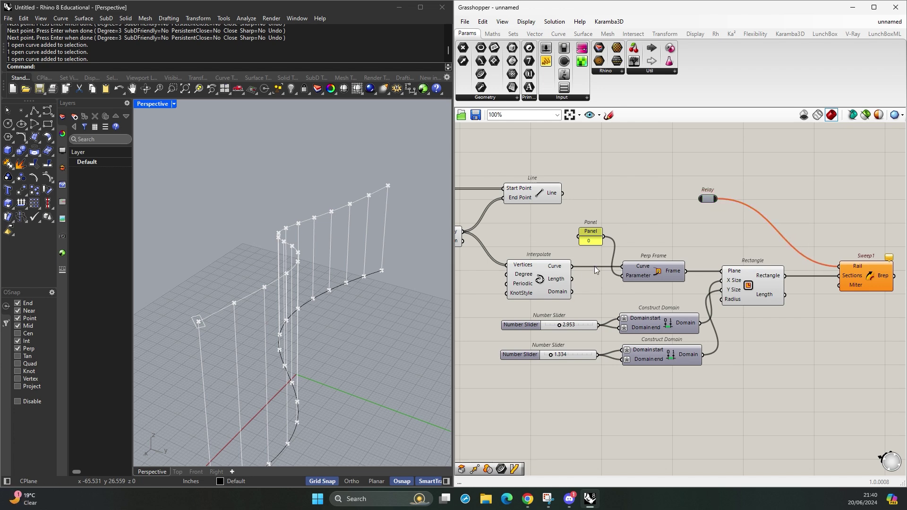
{"action": "left_click_drag", "start_coordinate": [573, 266], "coordinate": [702, 200]}
{"action": "right_click_drag", "start_coordinate": [265, 264], "coordinate": [314, 278]}
{"action": "scroll", "coordinate": [314, 278], "scroll_direction": "down", "scroll_amount": 2}
{"action": "right_click_drag", "start_coordinate": [700, 301], "coordinate": [727, 382]}
{"action": "right_click_drag", "start_coordinate": [575, 255], "coordinate": [569, 274]}
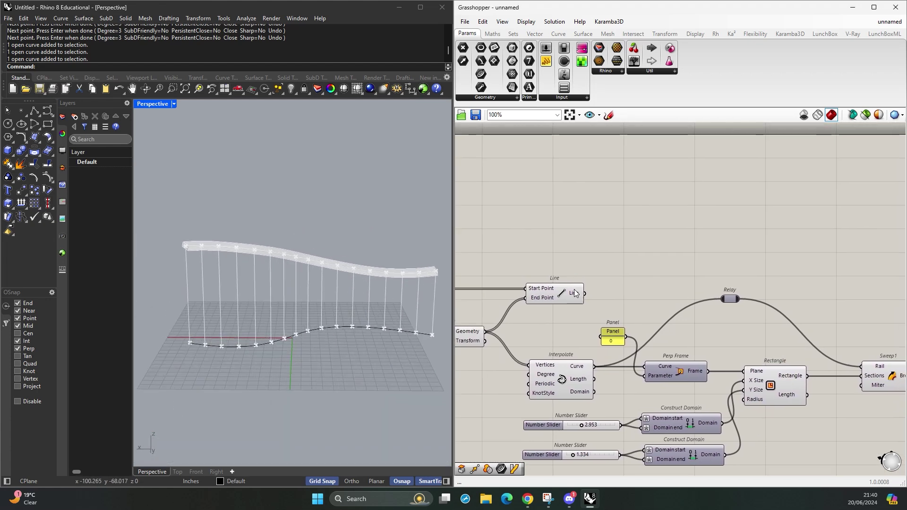
- Add a Pipe component in the empty canvas area above the Line component
{"action": "double_click", "coordinate": [657, 235]}
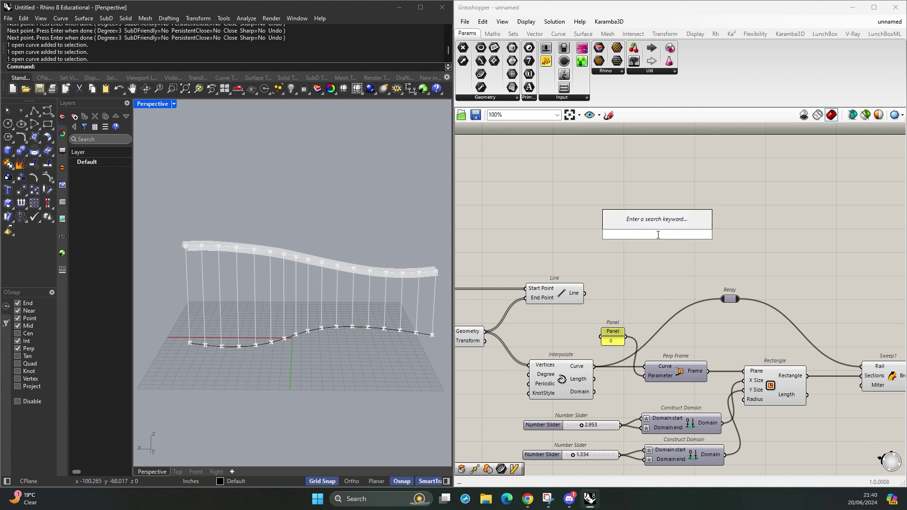
{"action": "type", "text": "pipe"}
{"action": "key", "text": "Return"}
{"action": "scroll", "coordinate": [657, 234], "scroll_direction": "up", "scroll_amount": 3}
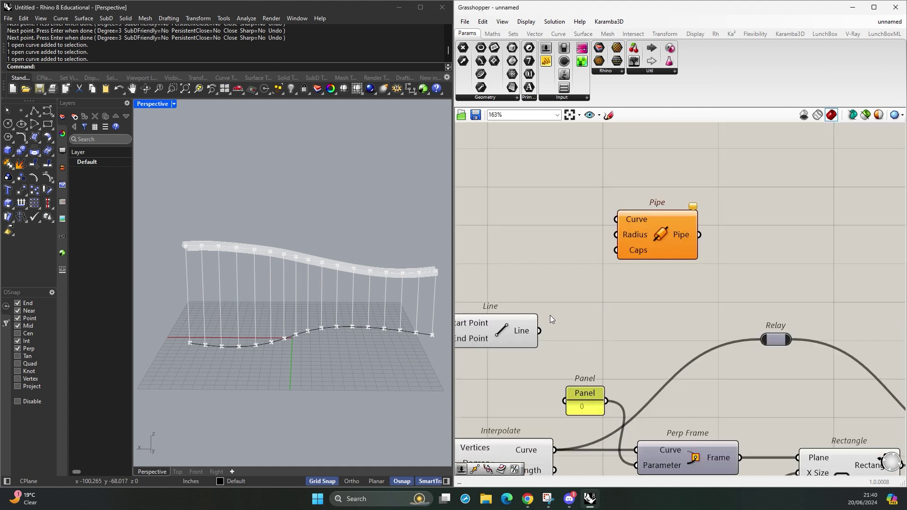
{"action": "right_click_drag", "start_coordinate": [573, 312], "coordinate": [598, 315]}
- Inspect the Line component's output in an enlarged temporary panel, and undo the panel
{"action": "left_click", "coordinate": [543, 333]}
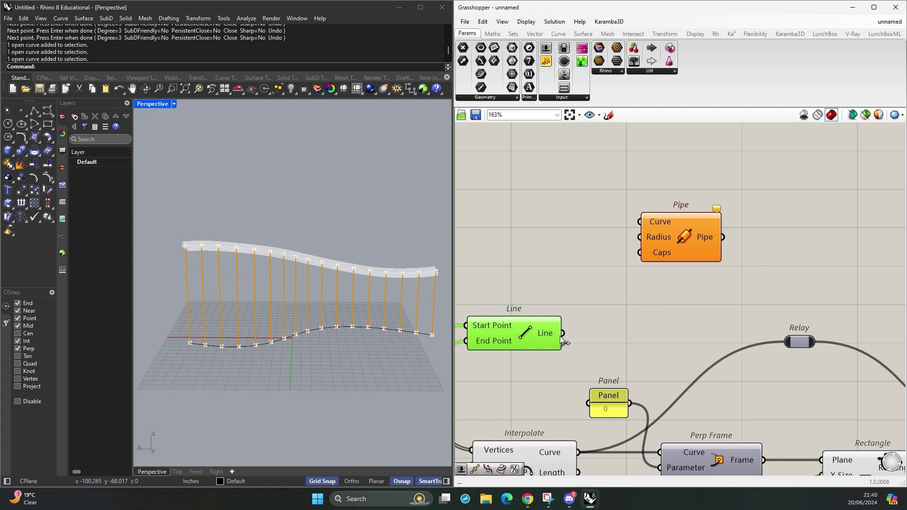
{"action": "double_click", "coordinate": [602, 319]}
{"action": "type", "text": "panel"}
{"action": "key", "text": "Return"}
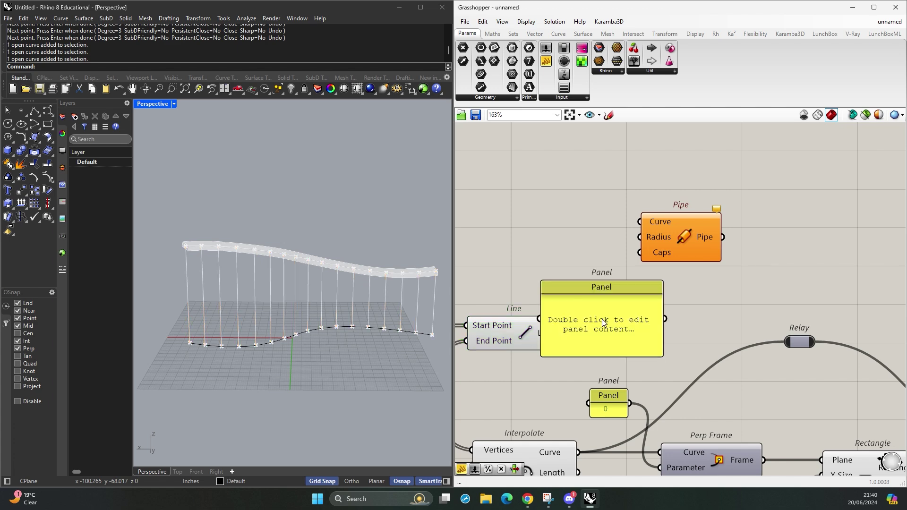
{"action": "left_click_drag", "start_coordinate": [605, 318], "coordinate": [654, 319]}
{"action": "left_click_drag", "start_coordinate": [563, 335], "coordinate": [596, 321]}
{"action": "scroll", "coordinate": [633, 330], "scroll_direction": "down", "scroll_amount": 3}
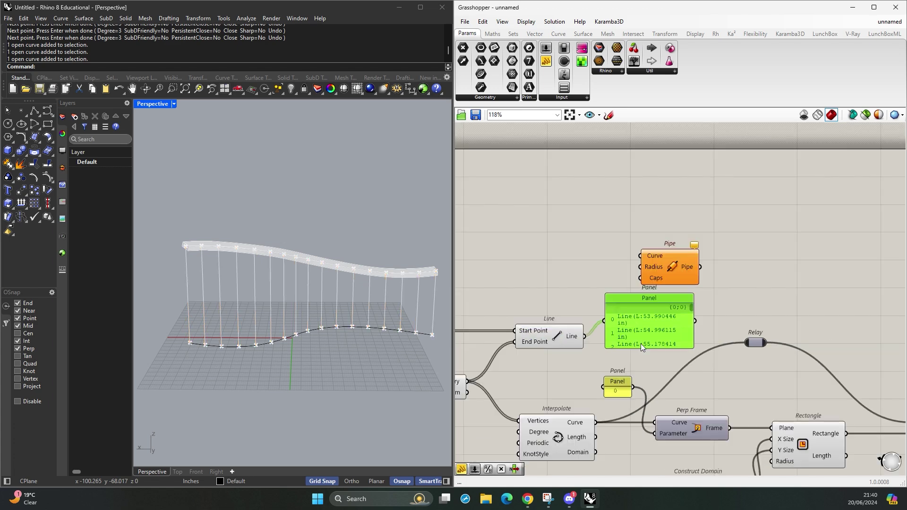
{"action": "left_click_drag", "start_coordinate": [642, 346], "coordinate": [643, 444]}
{"action": "right_click_drag", "start_coordinate": [709, 343], "coordinate": [727, 410]}
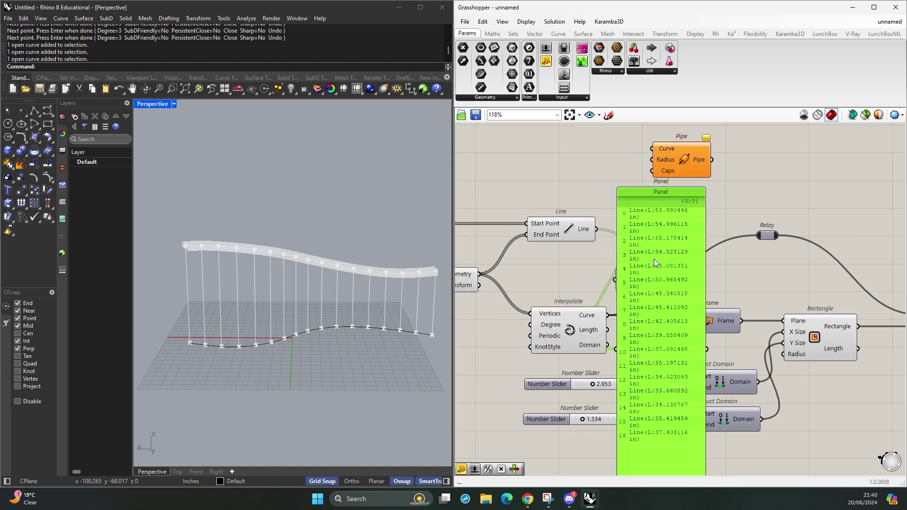
{"action": "key", "text": "ctrl+z"}
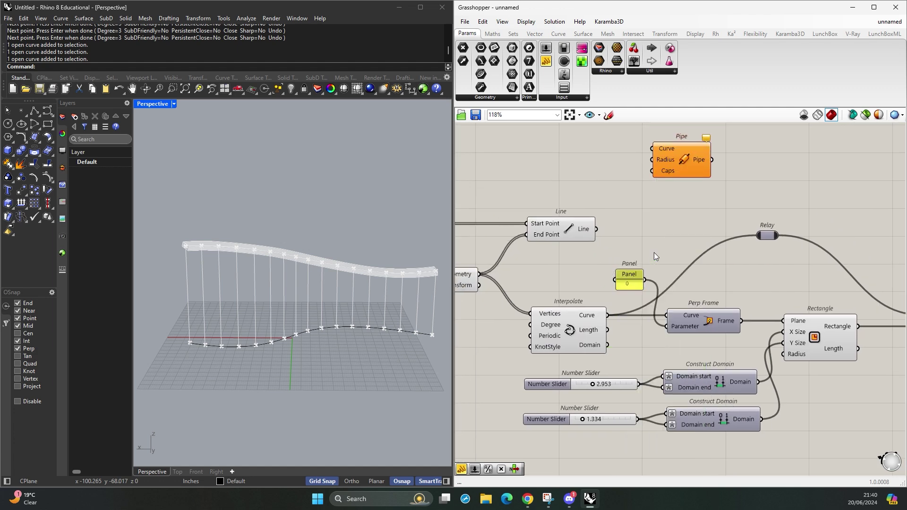
- Connect the Line output to the Pipe component's Curve input and check the resulting pipes
{"action": "scroll", "coordinate": [654, 252], "scroll_direction": "up", "scroll_amount": 3}
{"action": "left_click_drag", "start_coordinate": [602, 295], "coordinate": [691, 163]}
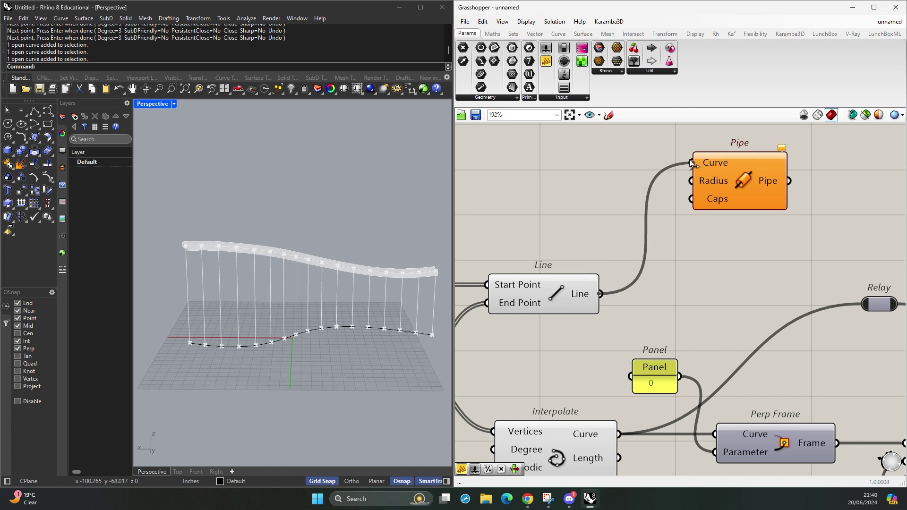
{"action": "right_click_drag", "start_coordinate": [699, 175], "coordinate": [729, 200]}
{"action": "left_click", "coordinate": [761, 207]}
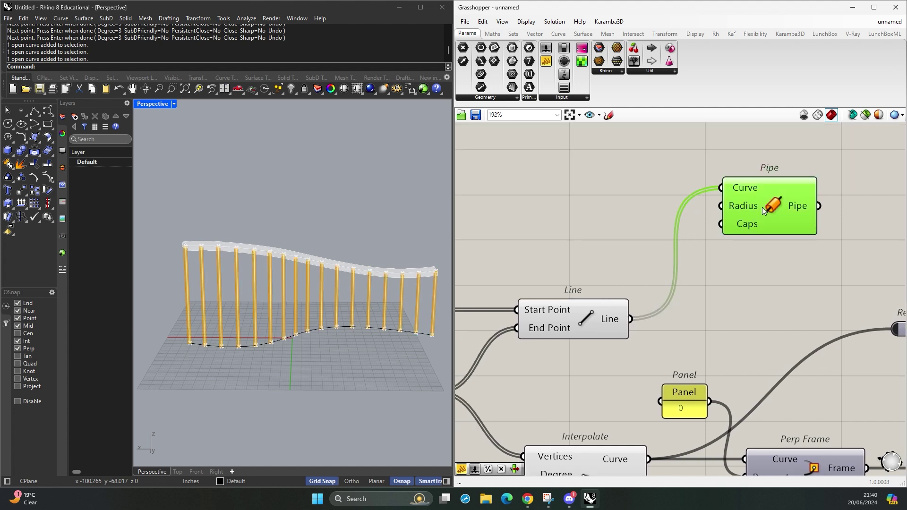
- Add a two-decimal number slider from 0.00 to 5 and connect it to the Pipe component's Radius input
{"action": "double_click", "coordinate": [553, 209]}
{"action": "type", "text": "0.00<5"}
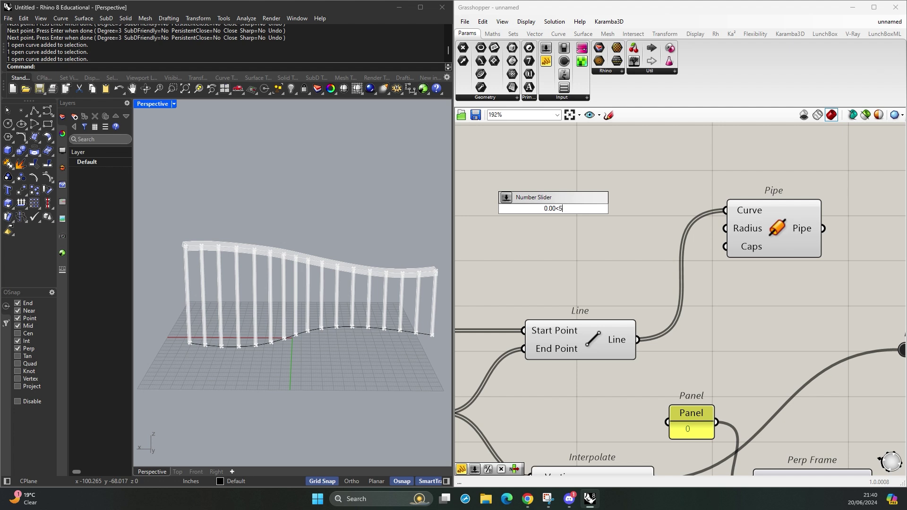
{"action": "type", "text": "<5"}
{"action": "key", "text": "Return"}
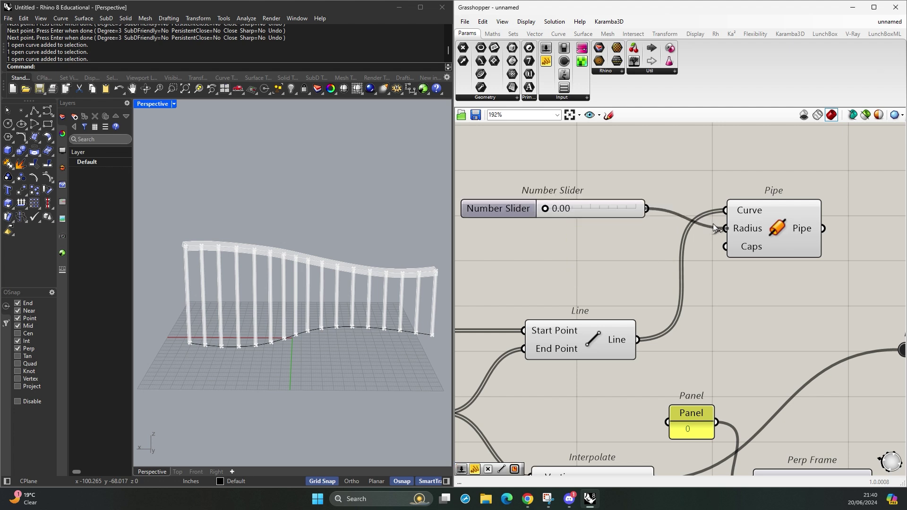
{"action": "left_click_drag", "start_coordinate": [714, 229], "coordinate": [715, 228]}
- Set the pipe radius slider to 0.43 and inspect the pipes and swept rail in the perspective view
{"action": "left_click", "coordinate": [614, 214]}
{"action": "scroll", "coordinate": [564, 234], "scroll_direction": "up", "scroll_amount": 3}
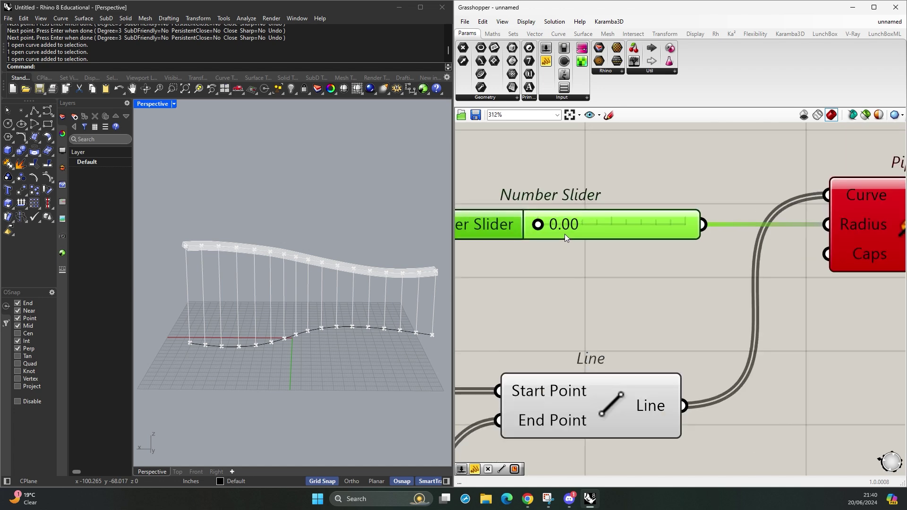
{"action": "left_click_drag", "start_coordinate": [543, 233], "coordinate": [558, 231]}
{"action": "scroll", "coordinate": [194, 273], "scroll_direction": "up", "scroll_amount": 5}
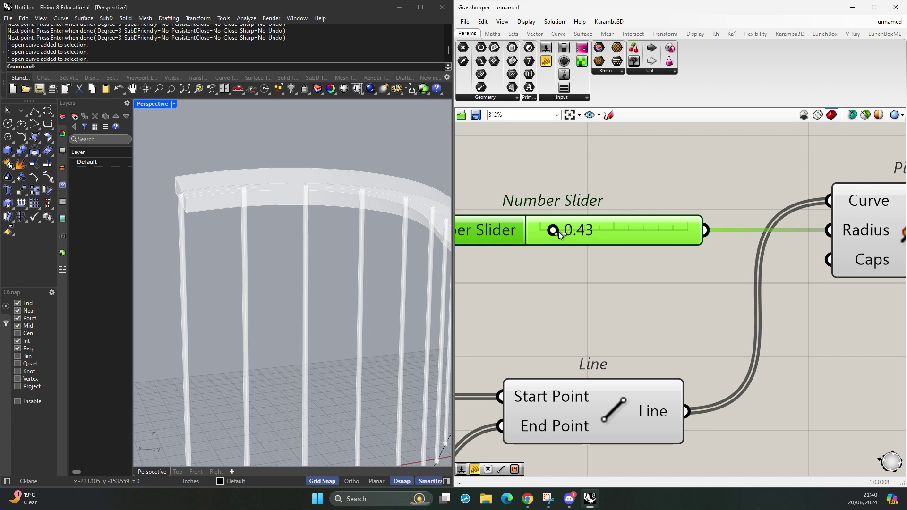
{"action": "scroll", "coordinate": [611, 279], "scroll_direction": "down", "scroll_amount": 4}
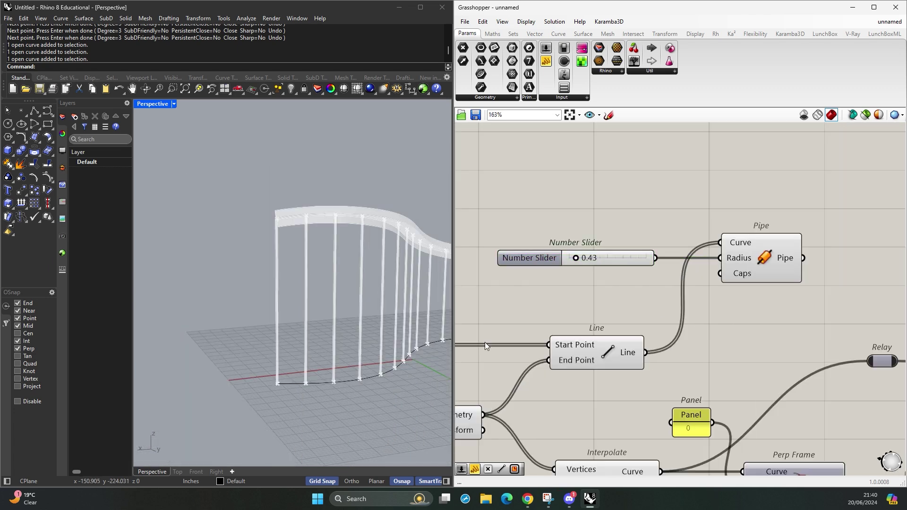
{"action": "scroll", "coordinate": [345, 352], "scroll_direction": "down", "scroll_amount": 2}
{"action": "right_click_drag", "start_coordinate": [345, 352], "coordinate": [352, 289]}
{"action": "scroll", "coordinate": [352, 289], "scroll_direction": "up", "scroll_amount": 3}
{"action": "scroll", "coordinate": [814, 269], "scroll_direction": "down", "scroll_amount": 5}
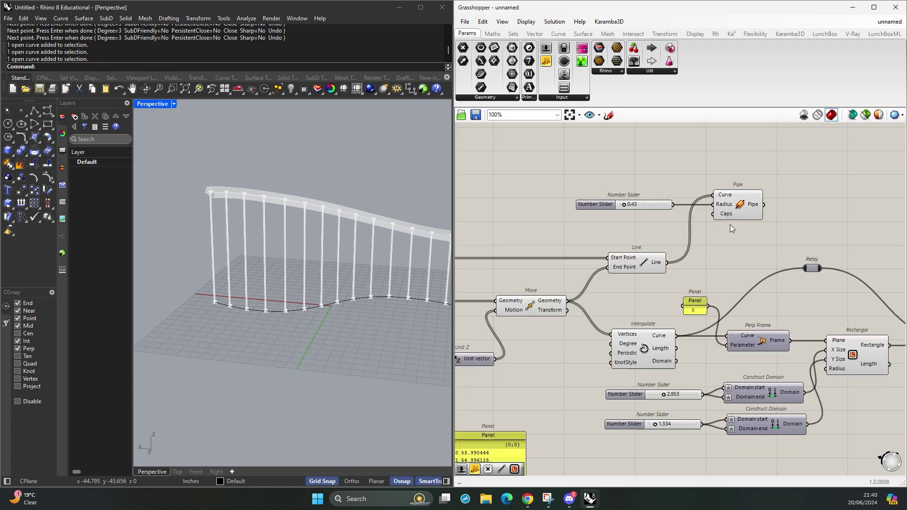
- Group the handrail components from Interpolate to Sweep1, including the relay, zero panel, sliders and domains
{"action": "right_click_drag", "start_coordinate": [714, 235], "coordinate": [624, 202]}
{"action": "left_click_drag", "start_coordinate": [825, 360], "coordinate": [568, 231]}
{"action": "scroll", "coordinate": [694, 222], "scroll_direction": "up", "scroll_amount": 3}
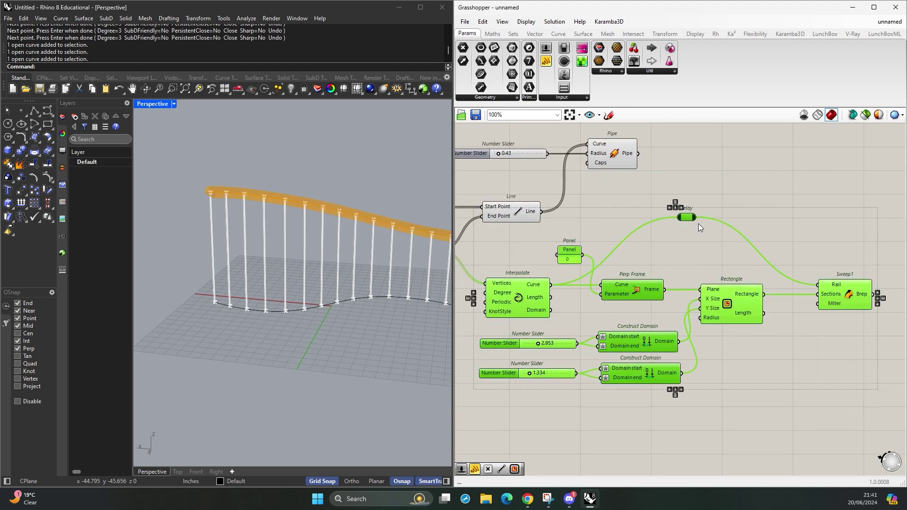
{"action": "middle_click", "coordinate": [758, 189]}
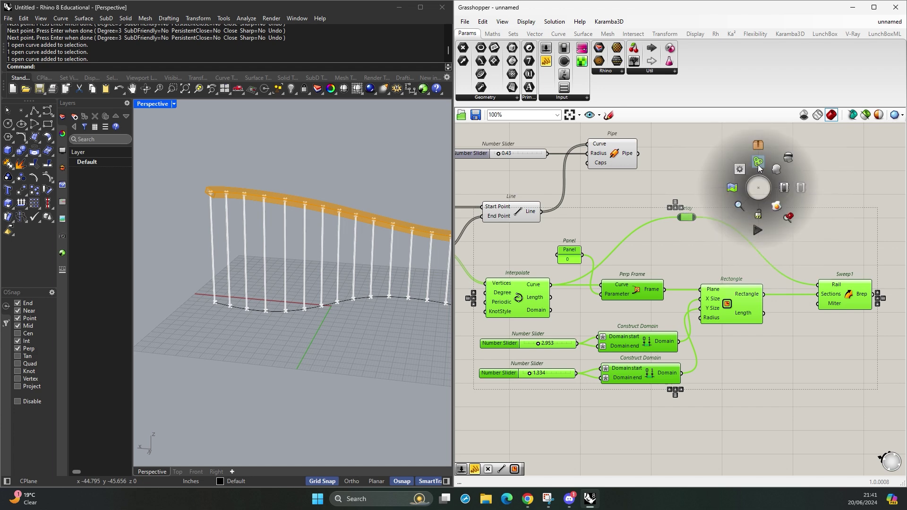
{"action": "left_click", "coordinate": [758, 165]}
{"action": "scroll", "coordinate": [745, 193], "scroll_direction": "down", "scroll_amount": 3}
{"action": "left_click_drag", "start_coordinate": [728, 231], "coordinate": [741, 279]}
{"action": "left_click", "coordinate": [720, 211]}
- Group the Divide Curve, Range, Graph Mapper, Multiplication, Unit Z and Move components with their sliders and panels
{"action": "right_click_drag", "start_coordinate": [678, 216], "coordinate": [759, 227]}
{"action": "scroll", "coordinate": [751, 265], "scroll_direction": "down", "scroll_amount": 2}
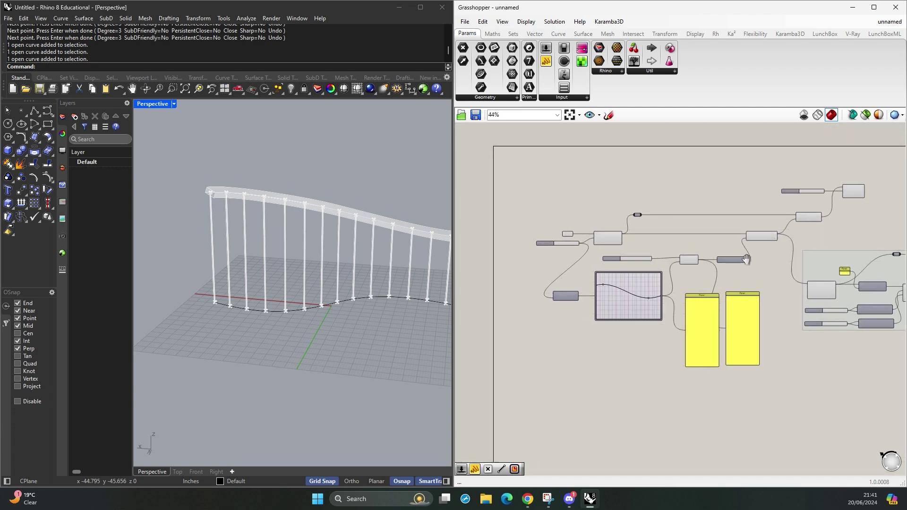
{"action": "scroll", "coordinate": [723, 272], "scroll_direction": "up", "scroll_amount": 2}
{"action": "left_click_drag", "start_coordinate": [803, 423], "coordinate": [478, 213]}
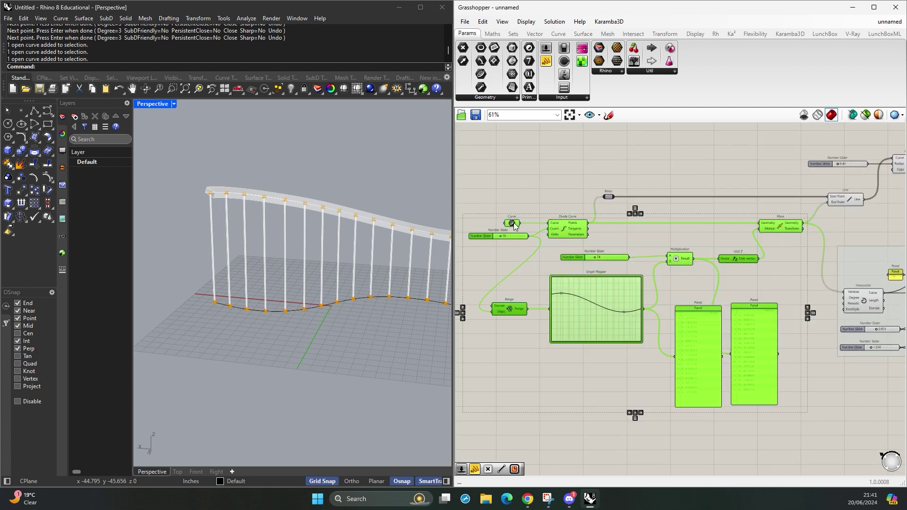
{"action": "middle_click", "coordinate": [595, 253]}
{"action": "left_click", "coordinate": [623, 255]}
{"action": "left_click", "coordinate": [535, 173]}
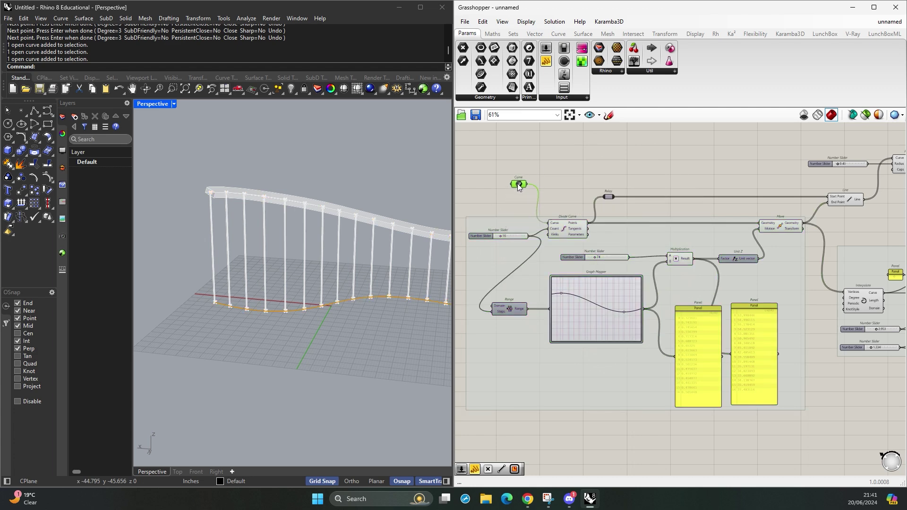
- Add the separate Curve parameter that feeds Divide Curve to the group containing Divide Curve
{"action": "right_click_drag", "start_coordinate": [720, 237], "coordinate": [741, 246]}
{"action": "scroll", "coordinate": [587, 208], "scroll_direction": "up", "scroll_amount": 4}
{"action": "right_click_drag", "start_coordinate": [589, 208], "coordinate": [681, 205]}
{"action": "scroll", "coordinate": [591, 177], "scroll_direction": "up", "scroll_amount": 3}
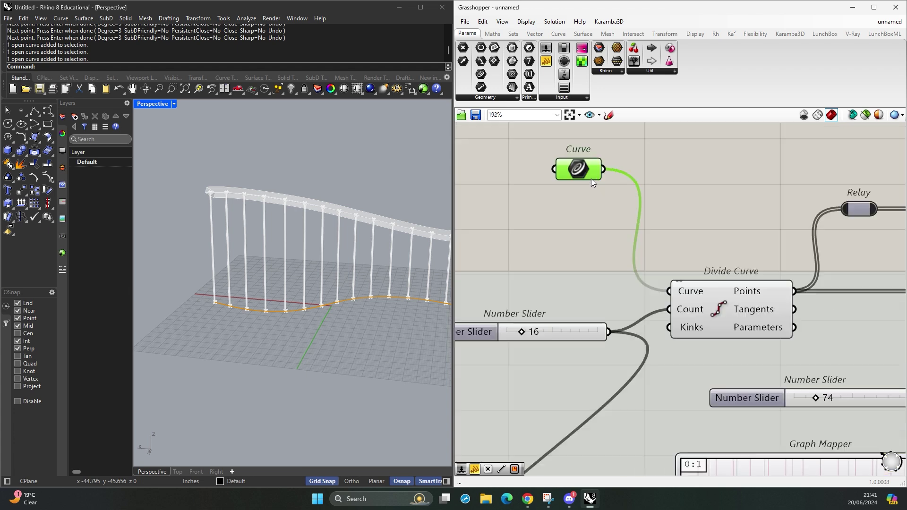
{"action": "right_click", "coordinate": [596, 285]}
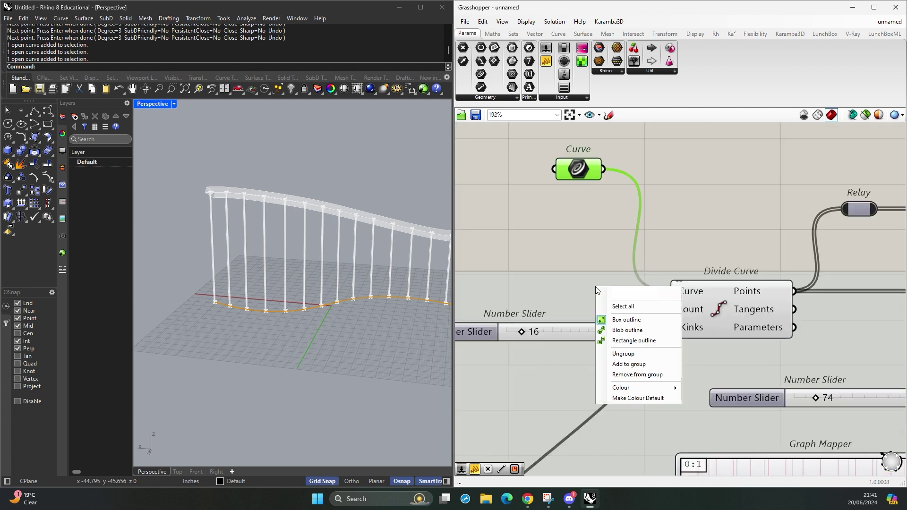
{"action": "left_click", "coordinate": [632, 364]}
{"action": "scroll", "coordinate": [633, 273], "scroll_direction": "down", "scroll_amount": 5}
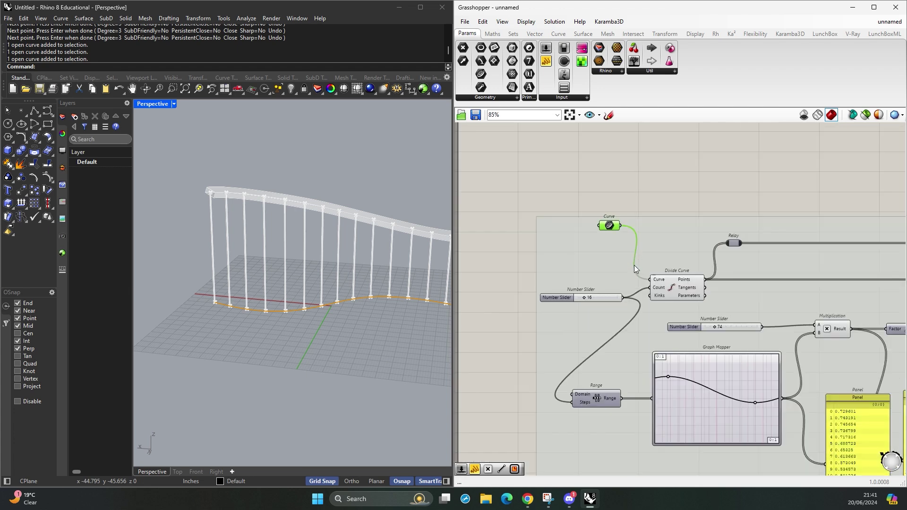
{"action": "right_click_drag", "start_coordinate": [653, 205], "coordinate": [683, 240]}
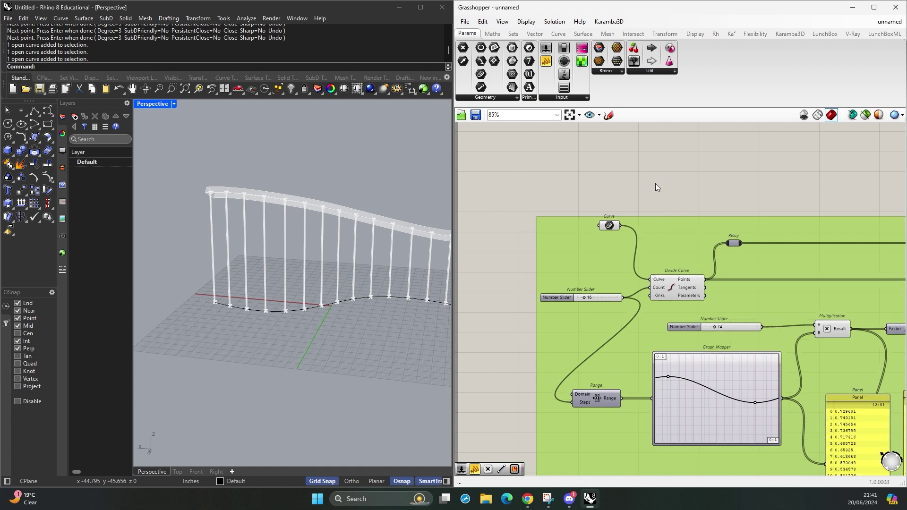
- Remove the Curve parameter from the group containing Divide Curve
{"action": "right_click", "coordinate": [574, 297]}
{"action": "right_click", "coordinate": [578, 254]}
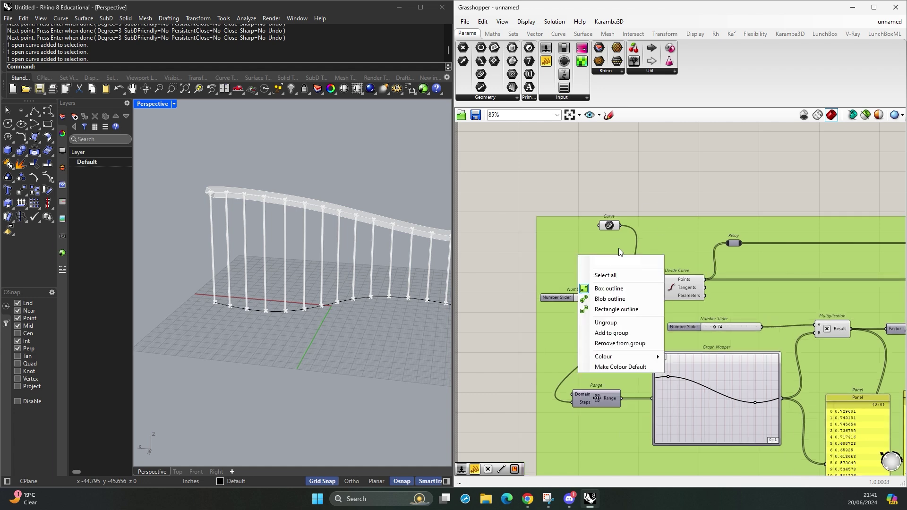
{"action": "left_click", "coordinate": [618, 248]}
{"action": "left_click", "coordinate": [613, 225]}
{"action": "right_click", "coordinate": [596, 251]}
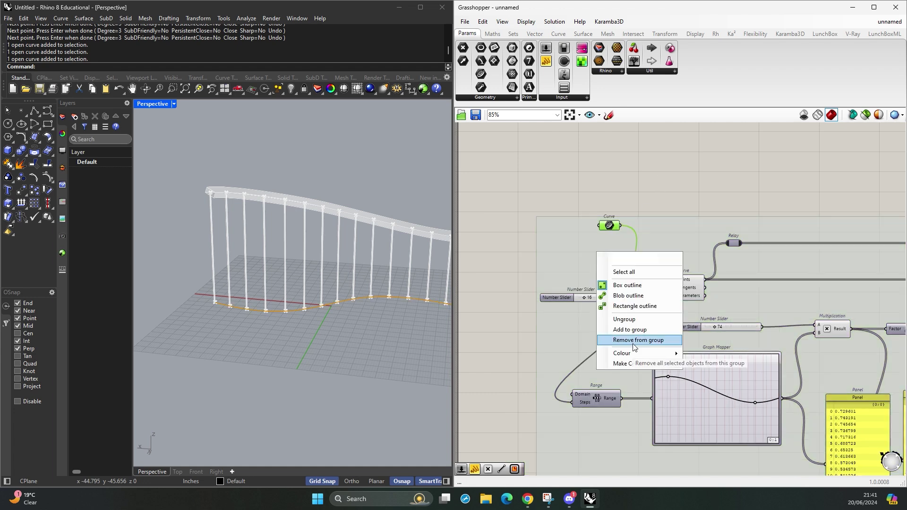
{"action": "left_click", "coordinate": [633, 345]}
{"action": "scroll", "coordinate": [675, 199], "scroll_direction": "down", "scroll_amount": 5}
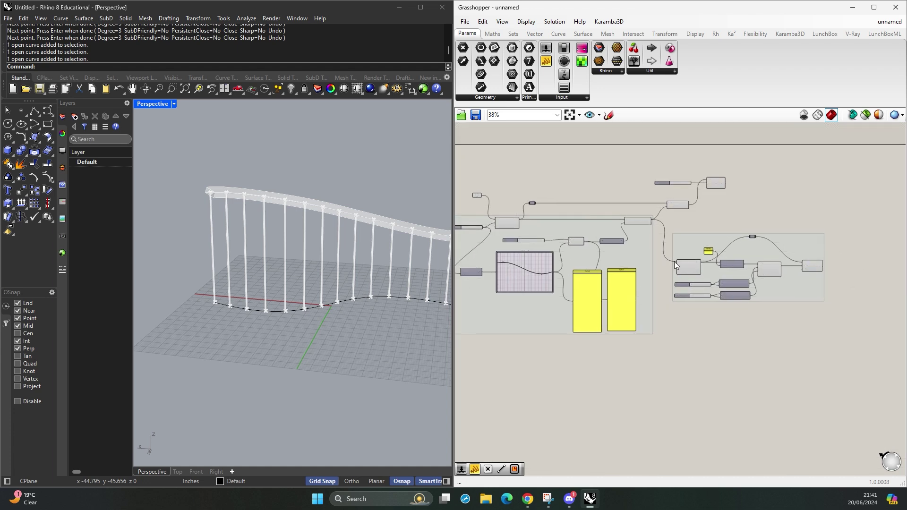
- Select the Divide Curve group and the handrail group together and move both down, away from the Line and Pipe components
{"action": "left_click_drag", "start_coordinate": [835, 368], "coordinate": [624, 285]}
{"action": "left_click", "coordinate": [656, 321]}
{"action": "left_click", "coordinate": [773, 286]}
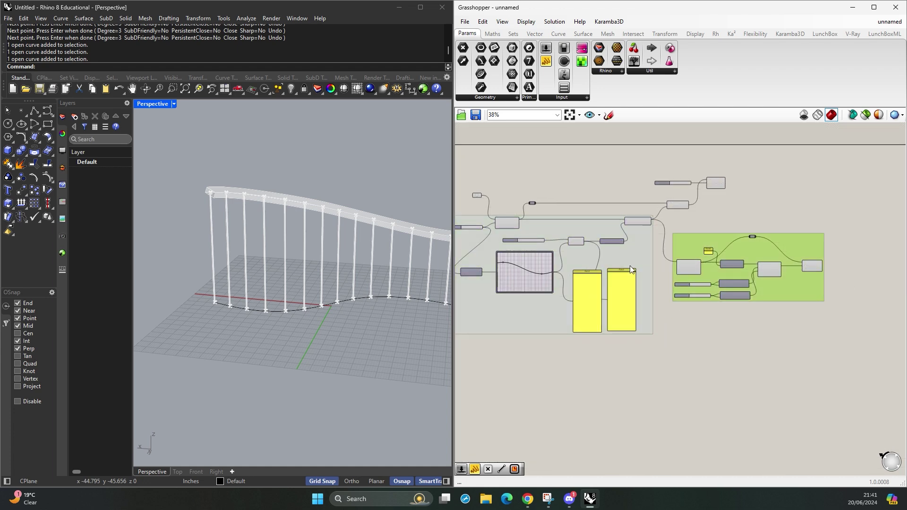
{"action": "left_click", "coordinate": [645, 256], "text": "shift"}
{"action": "left_click_drag", "start_coordinate": [645, 256], "coordinate": [649, 294]}
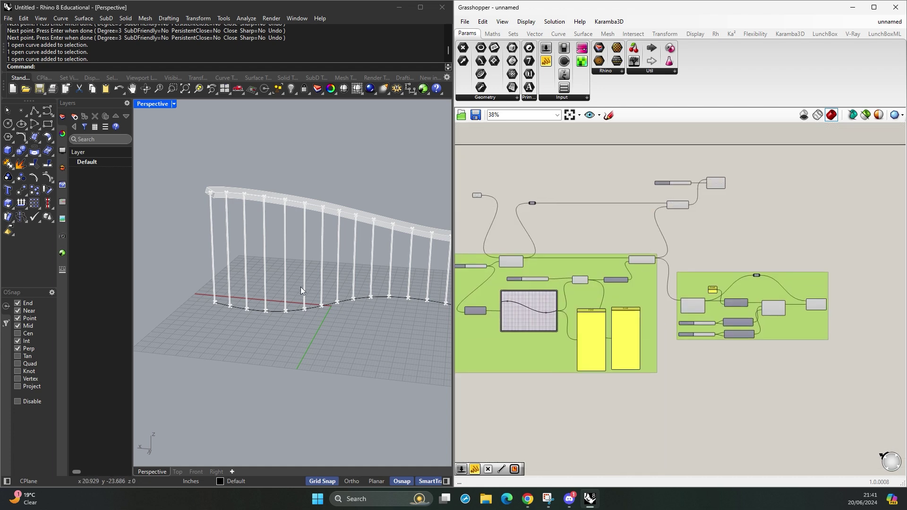
- Group the Line and Pipe components with the radius slider, and move the group closer to the other groups
{"action": "right_click_drag", "start_coordinate": [300, 287], "coordinate": [330, 208]}
{"action": "left_click", "coordinate": [741, 228]}
{"action": "scroll", "coordinate": [742, 228], "scroll_direction": "up", "scroll_amount": 4}
{"action": "left_click", "coordinate": [730, 229]}
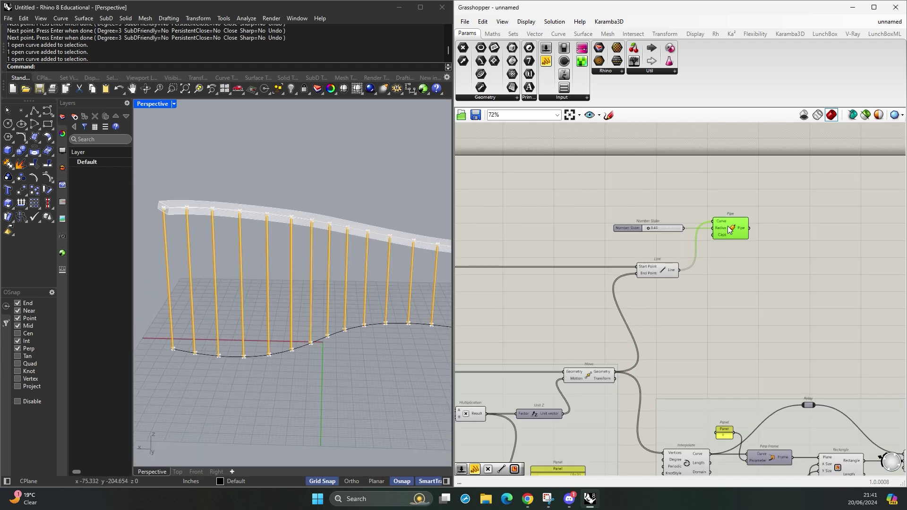
{"action": "left_click_drag", "start_coordinate": [752, 303], "coordinate": [645, 208]}
{"action": "middle_click", "coordinate": [750, 244]}
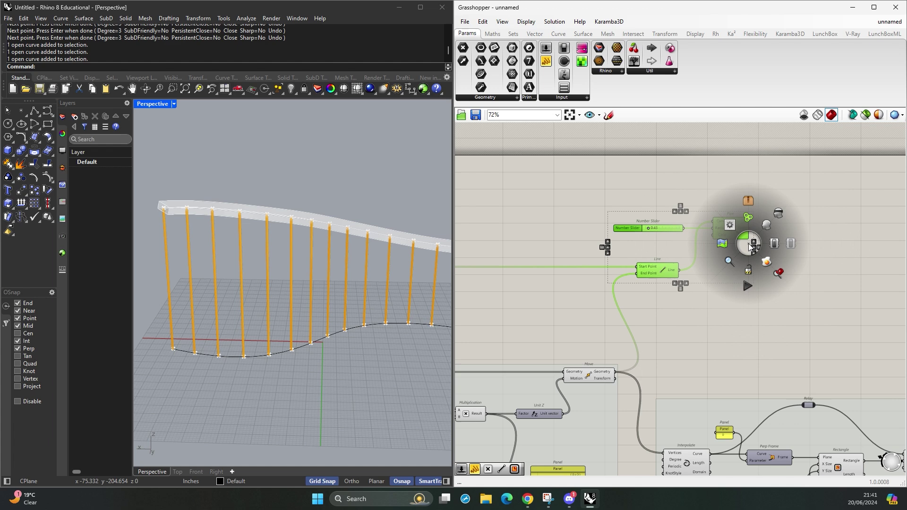
{"action": "left_click", "coordinate": [748, 218]}
{"action": "left_click", "coordinate": [755, 303]}
{"action": "left_click_drag", "start_coordinate": [733, 230], "coordinate": [754, 286]}
{"action": "left_click", "coordinate": [606, 229]}
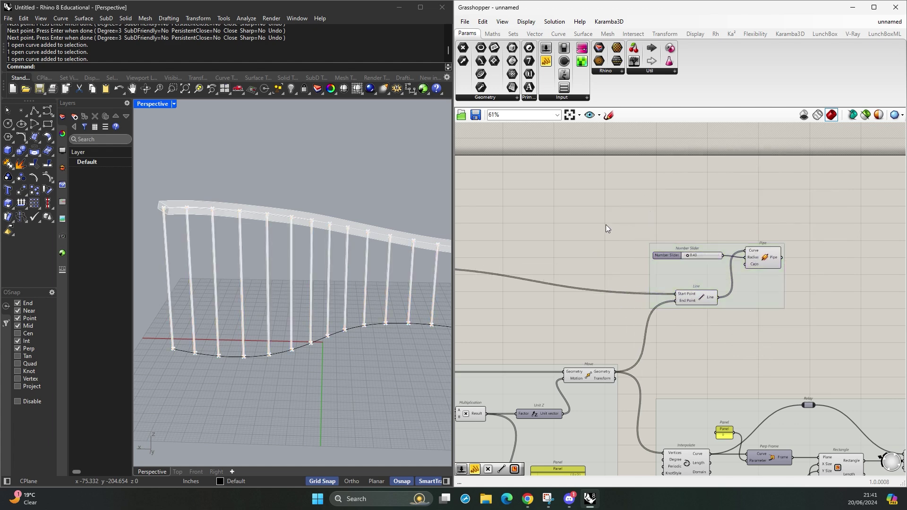
- Duplicate the whole handrail group from Interpolate to Sweep1 and place the copy above the Curve parameter
{"action": "scroll", "coordinate": [606, 229], "scroll_direction": "down", "scroll_amount": 2}
{"action": "right_click_drag", "start_coordinate": [223, 342], "coordinate": [365, 273]}
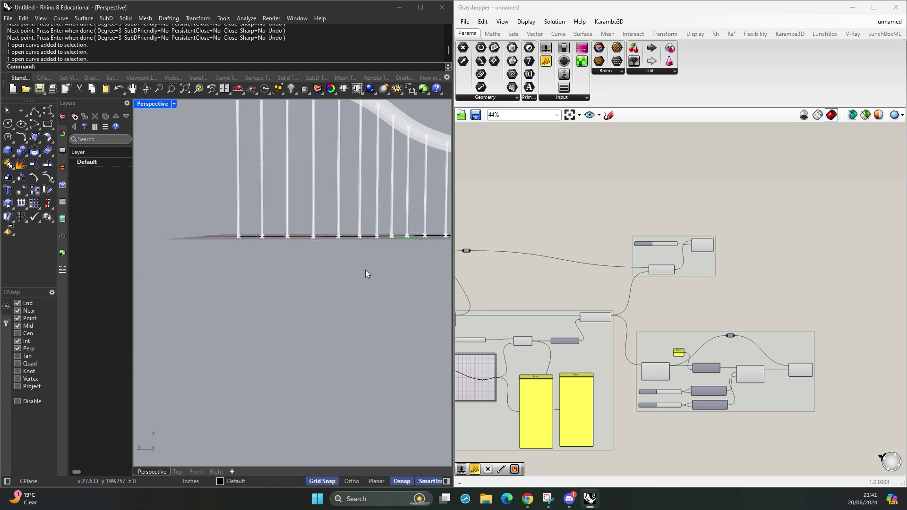
{"action": "right_click_drag", "start_coordinate": [560, 349], "coordinate": [701, 314]}
{"action": "scroll", "coordinate": [691, 284], "scroll_direction": "up", "scroll_amount": 2}
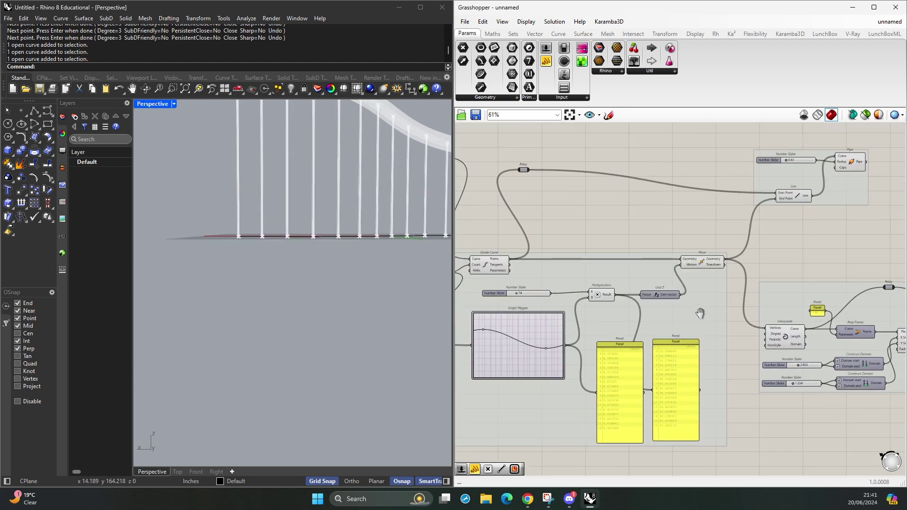
{"action": "right_click_drag", "start_coordinate": [658, 218], "coordinate": [636, 222]}
{"action": "left_click", "coordinate": [638, 222]}
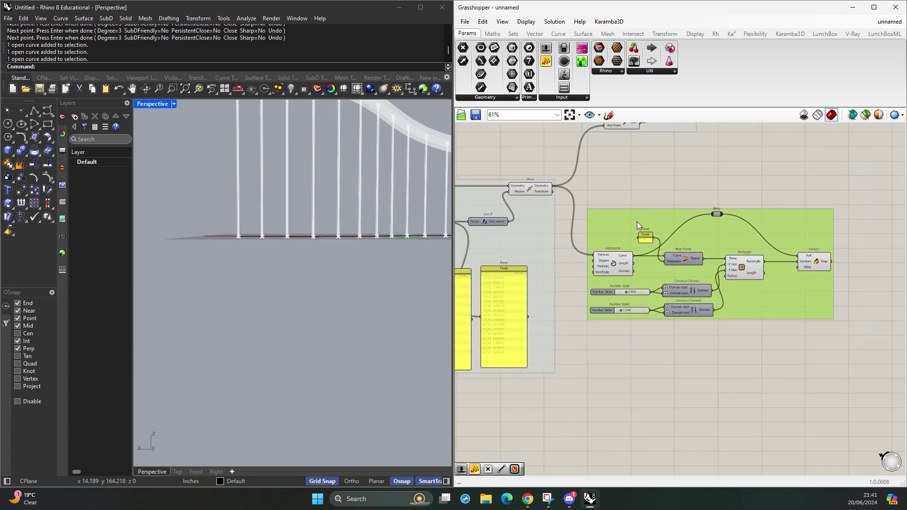
{"action": "left_click_drag", "start_coordinate": [857, 353], "coordinate": [617, 204]}
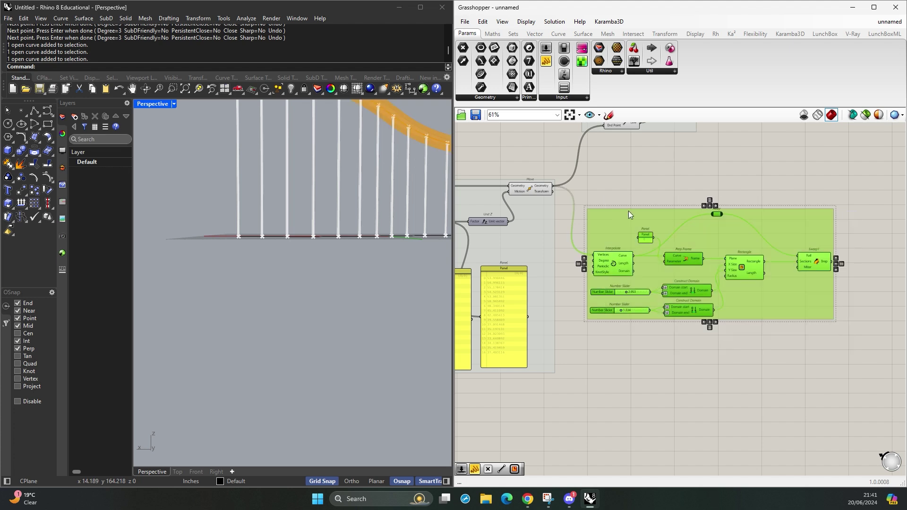
{"action": "scroll", "coordinate": [659, 254], "scroll_direction": "down", "scroll_amount": 4}
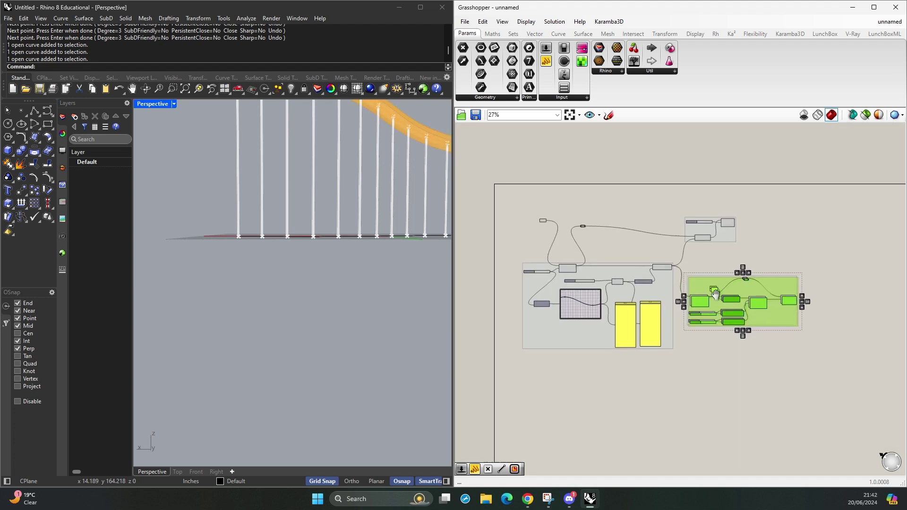
{"action": "left_click_drag", "start_coordinate": [751, 286], "coordinate": [608, 149], "text": "alt"}
{"action": "scroll", "coordinate": [608, 149], "scroll_direction": "up", "scroll_amount": 3}
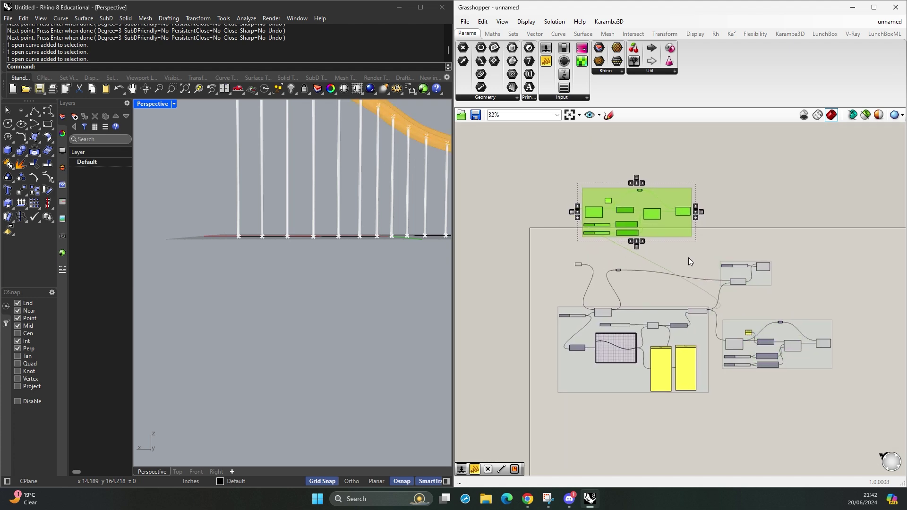
- Delete the Interpolate component from the copied rail group and shift the group slightly down
{"action": "left_click", "coordinate": [686, 258]}
{"action": "scroll", "coordinate": [685, 258], "scroll_direction": "up", "scroll_amount": 3}
{"action": "left_click", "coordinate": [599, 209]}
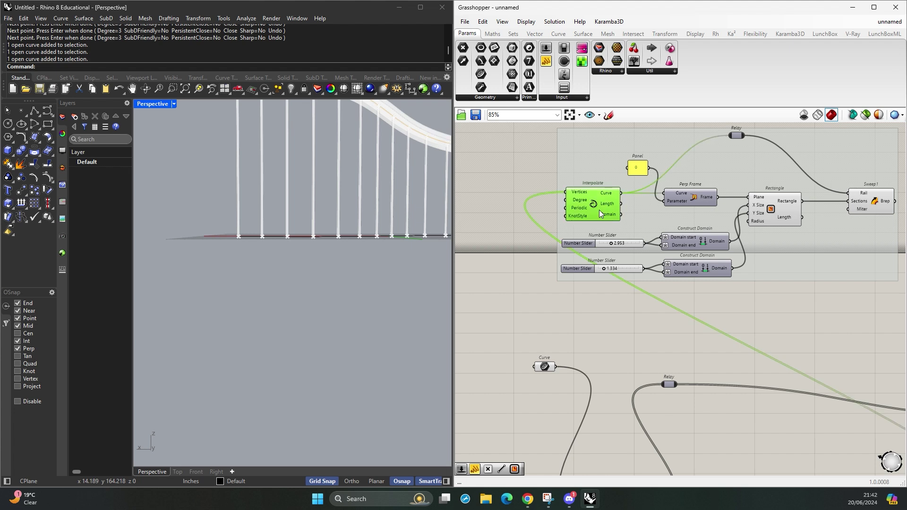
{"action": "key", "text": "Delete"}
{"action": "left_click_drag", "start_coordinate": [790, 268], "coordinate": [827, 320]}
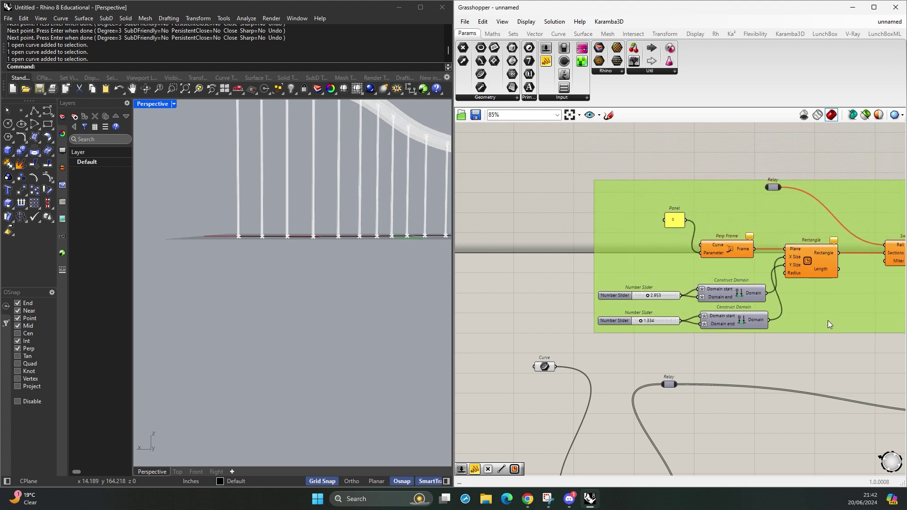
- Wire the base Curve parameter into the copied group's Perp Frame curve input and the relay feeding the Sweep1 rail
{"action": "right_click_drag", "start_coordinate": [828, 320], "coordinate": [776, 322]}
{"action": "left_click", "coordinate": [494, 369]}
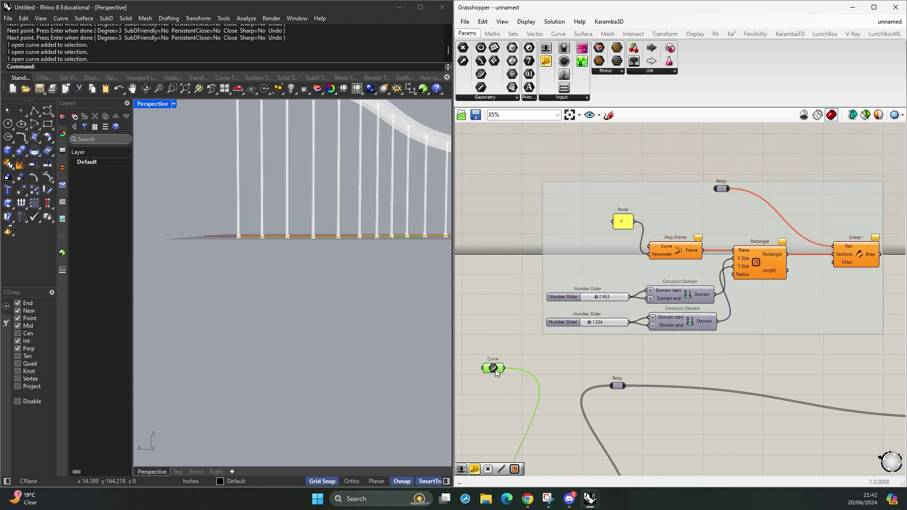
{"action": "left_click_drag", "start_coordinate": [504, 370], "coordinate": [648, 246]}
{"action": "right_click_drag", "start_coordinate": [771, 371], "coordinate": [697, 370]}
{"action": "left_click", "coordinate": [695, 367]}
{"action": "right_click_drag", "start_coordinate": [737, 323], "coordinate": [744, 276]}
{"action": "left_click_drag", "start_coordinate": [472, 343], "coordinate": [680, 163]}
{"action": "scroll", "coordinate": [689, 189], "scroll_direction": "down", "scroll_amount": 3}
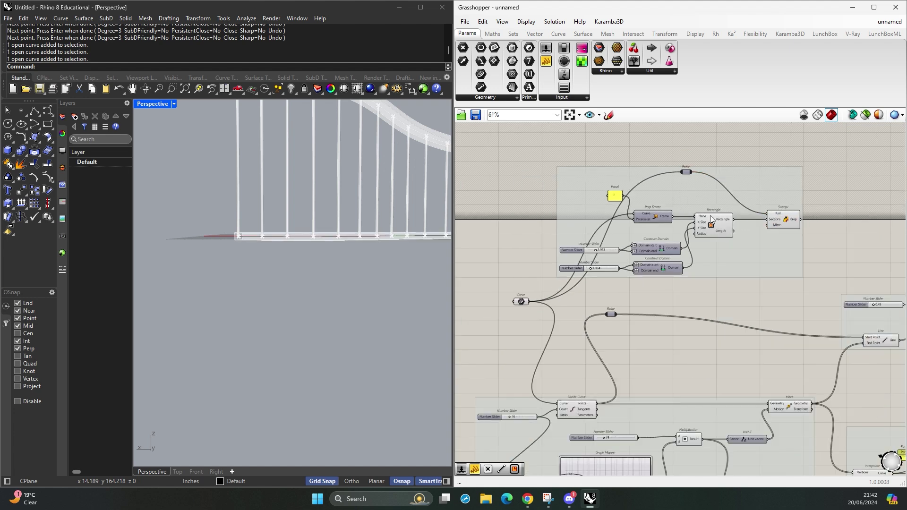
{"action": "left_click", "coordinate": [750, 273]}
- Add a Cap Holes component beside the Pipe group and connect the Pipe output to its Brep input
{"action": "right_click_drag", "start_coordinate": [421, 258], "coordinate": [330, 277]}
{"action": "scroll", "coordinate": [330, 277], "scroll_direction": "down", "scroll_amount": 3}
{"action": "mouse_move", "coordinate": [427, 255]}
{"action": "right_mouse_down"}
{"action": "mouse_move", "coordinate": [387, 251]}
{"action": "mouse_move", "coordinate": [411, 249]}
{"action": "right_mouse_up"}
{"action": "scroll", "coordinate": [735, 253], "scroll_direction": "down", "scroll_amount": 3}
{"action": "right_click_drag", "start_coordinate": [801, 250], "coordinate": [707, 243]}
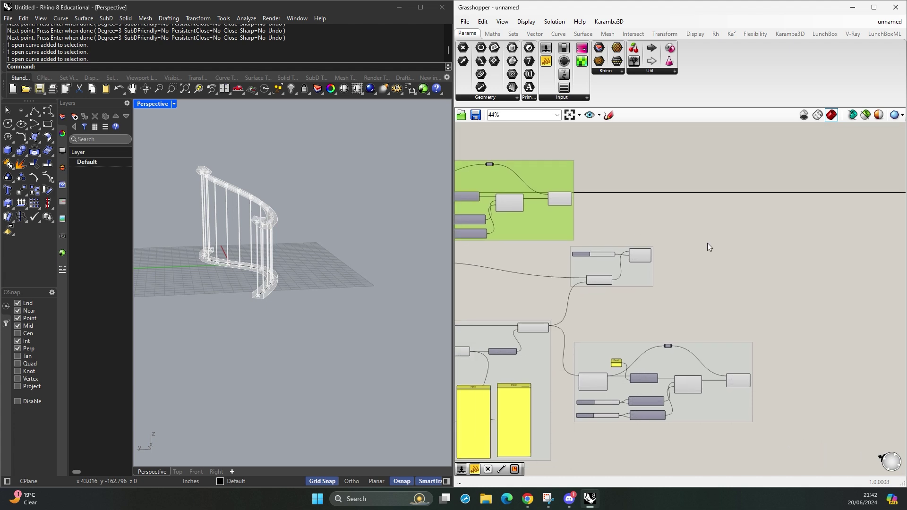
{"action": "double_click", "coordinate": [707, 243]}
{"action": "type", "text": "a"}
{"action": "key", "text": "BackSpace"}
{"action": "type", "text": "cap"}
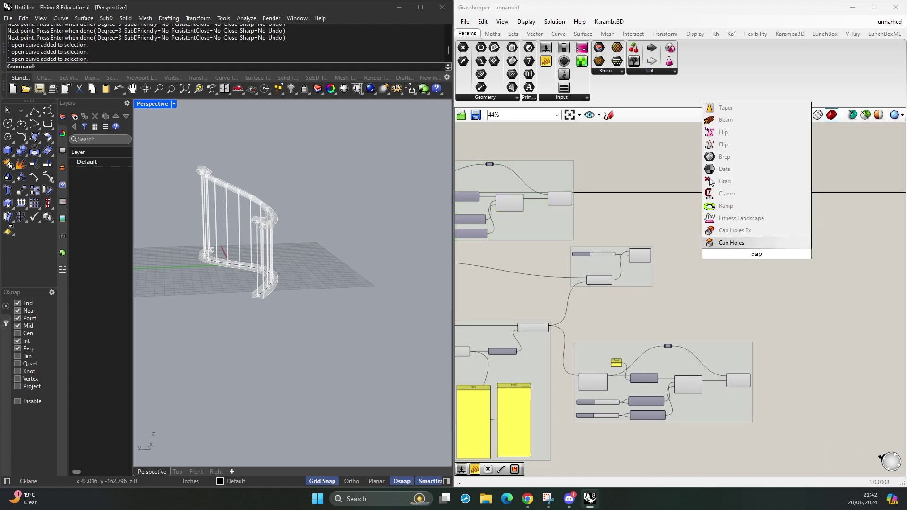
{"action": "key", "text": "Return"}
{"action": "scroll", "coordinate": [708, 256], "scroll_direction": "up", "scroll_amount": 3}
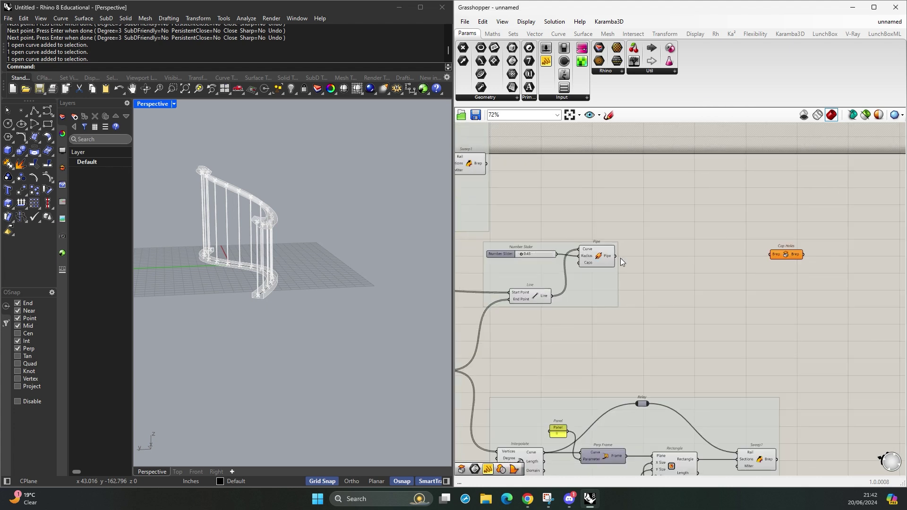
{"action": "left_click_drag", "start_coordinate": [740, 251], "coordinate": [771, 254]}
- Connect the Brep outputs of both Sweep1 components to Cap Holes as additional inputs alongside the pipes
{"action": "right_click_drag", "start_coordinate": [776, 433], "coordinate": [730, 402]}
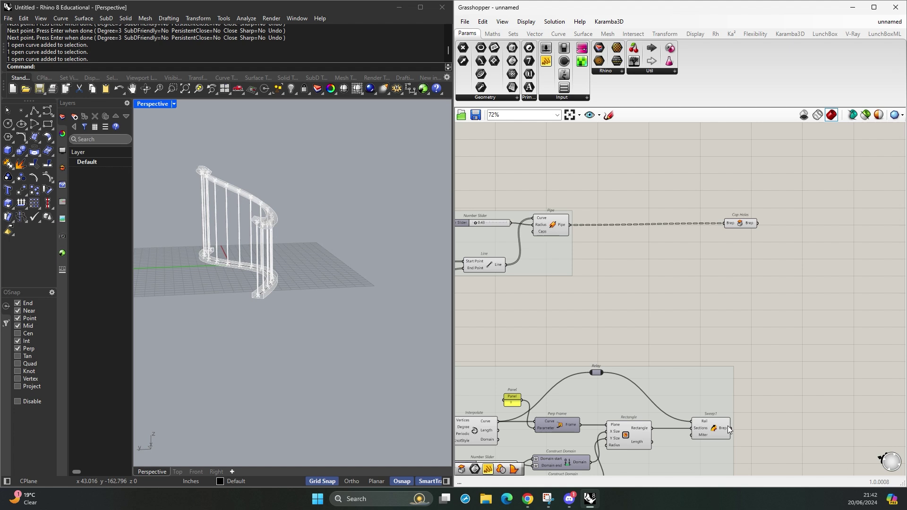
{"action": "left_click_drag", "start_coordinate": [731, 428], "coordinate": [724, 223], "text": "shift"}
{"action": "right_click_drag", "start_coordinate": [715, 253], "coordinate": [777, 333]}
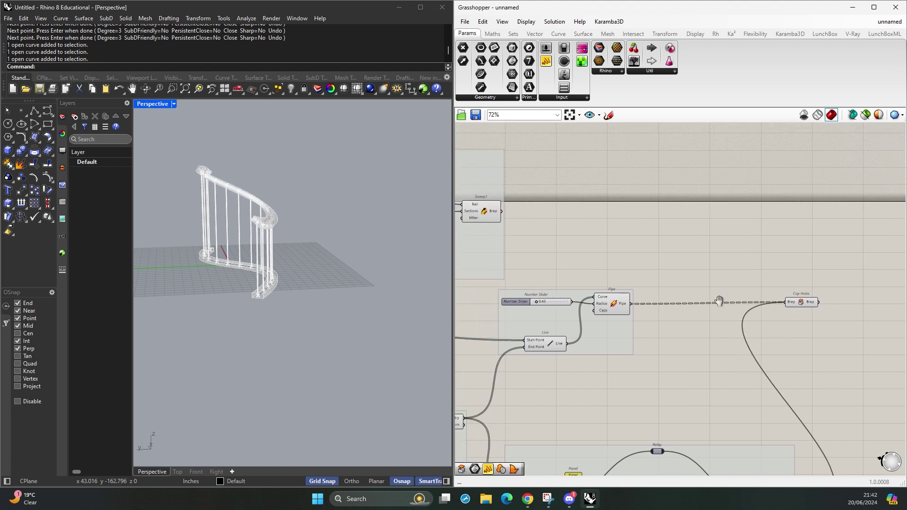
{"action": "right_click_drag", "start_coordinate": [718, 302], "coordinate": [733, 308]}
{"action": "left_click_drag", "start_coordinate": [518, 217], "coordinate": [813, 311], "text": "shift"}
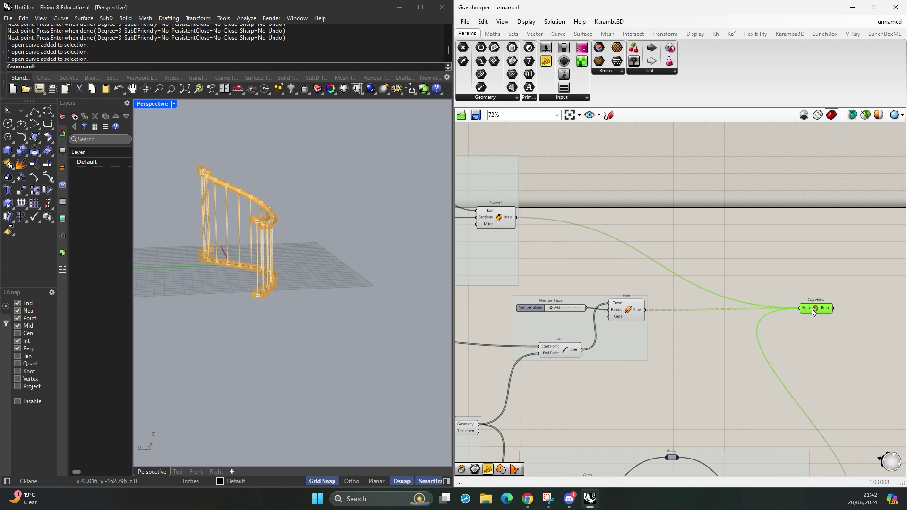
- Bake the Cap Holes geometry to the Default layer with normal attributes
{"action": "right_click", "coordinate": [813, 312]}
{"action": "left_click", "coordinate": [803, 348]}
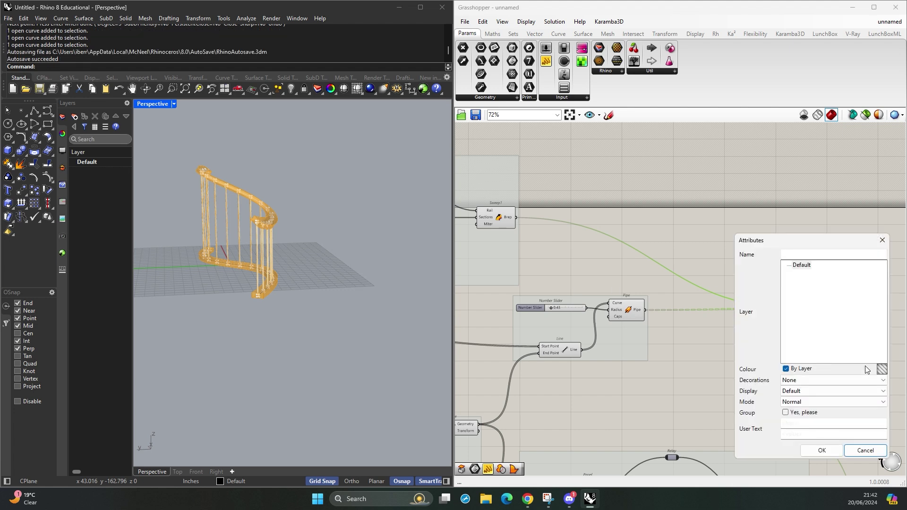
{"action": "left_click", "coordinate": [822, 450]}
- Select every component in the definition and turn off its preview so only the baked railing is displayed
{"action": "right_click_drag", "start_coordinate": [401, 311], "coordinate": [365, 275]}
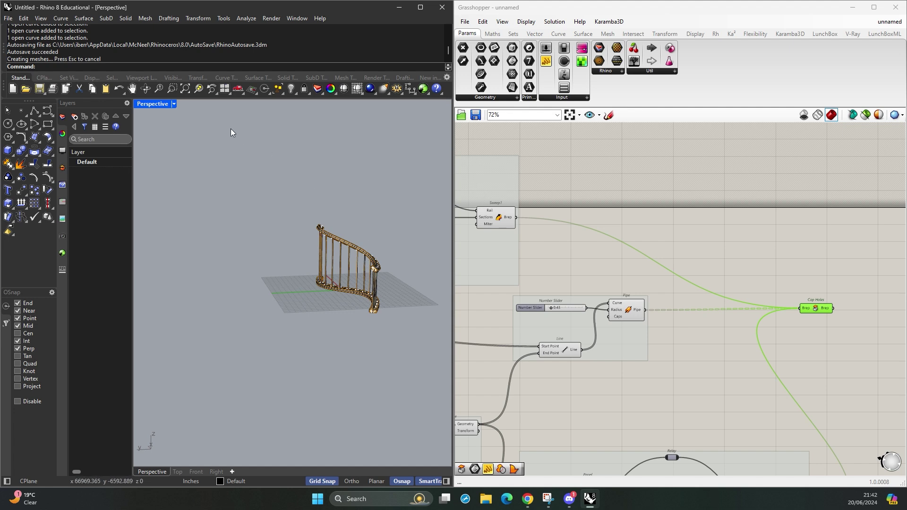
{"action": "left_click", "coordinate": [173, 104]}
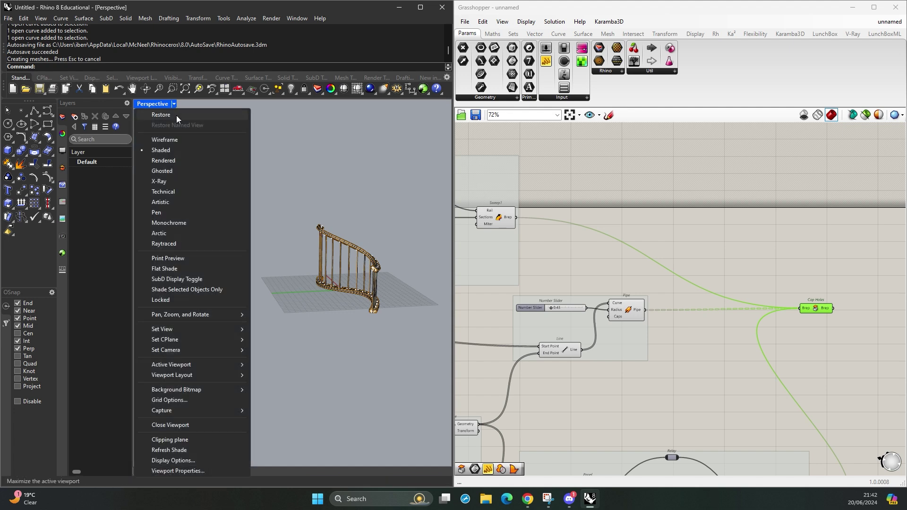
{"action": "left_click", "coordinate": [182, 201]}
{"action": "scroll", "coordinate": [540, 236], "scroll_direction": "down", "scroll_amount": 5}
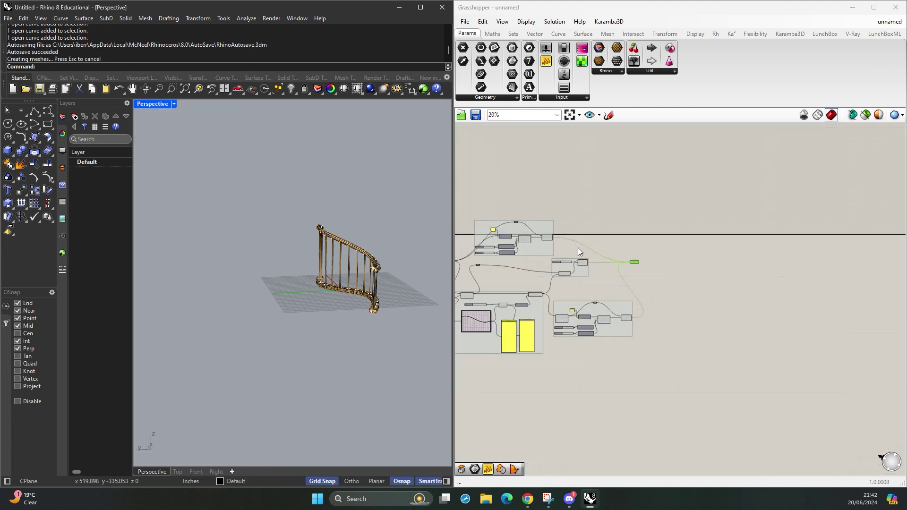
{"action": "left_click_drag", "start_coordinate": [796, 162], "coordinate": [463, 408]}
{"action": "middle_click", "coordinate": [599, 293]}
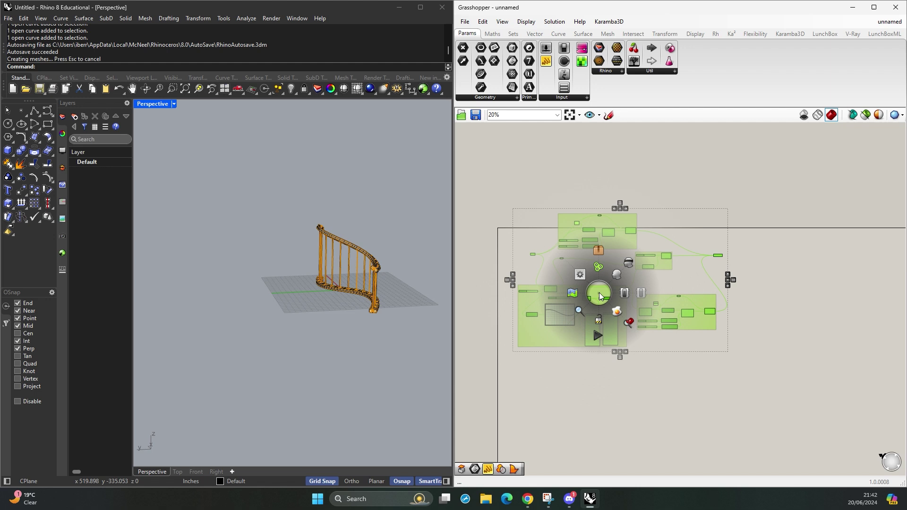
{"action": "left_click", "coordinate": [628, 263]}
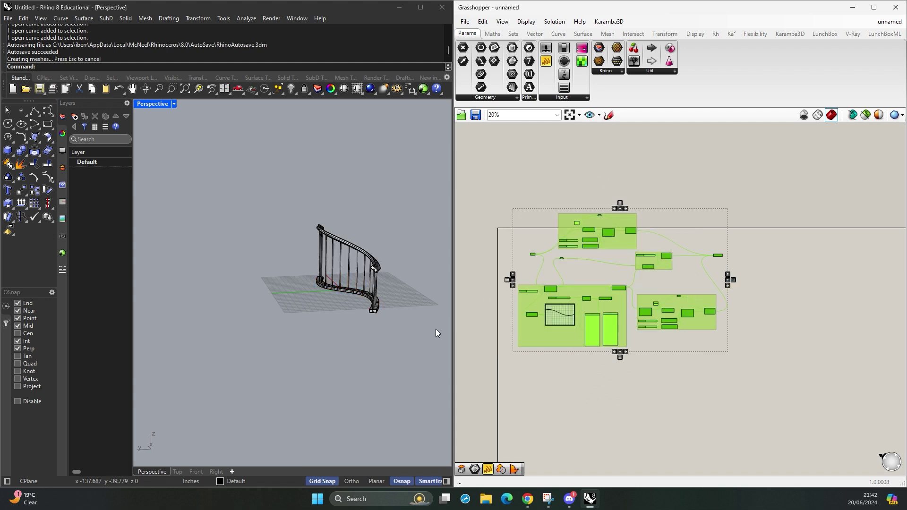
- Switch the perspective viewport to Arctic display mode and inspect the baked railing up close from different angles
{"action": "left_click", "coordinate": [175, 105]}
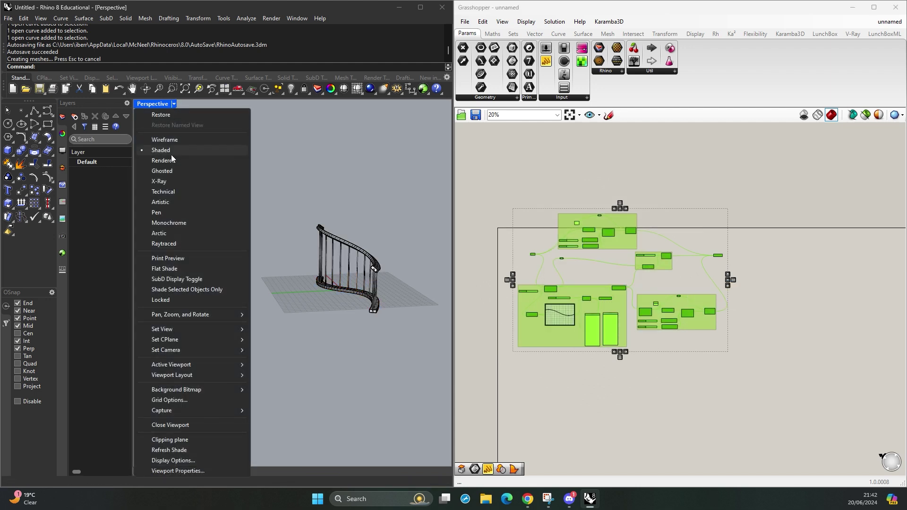
{"action": "left_click", "coordinate": [184, 234]}
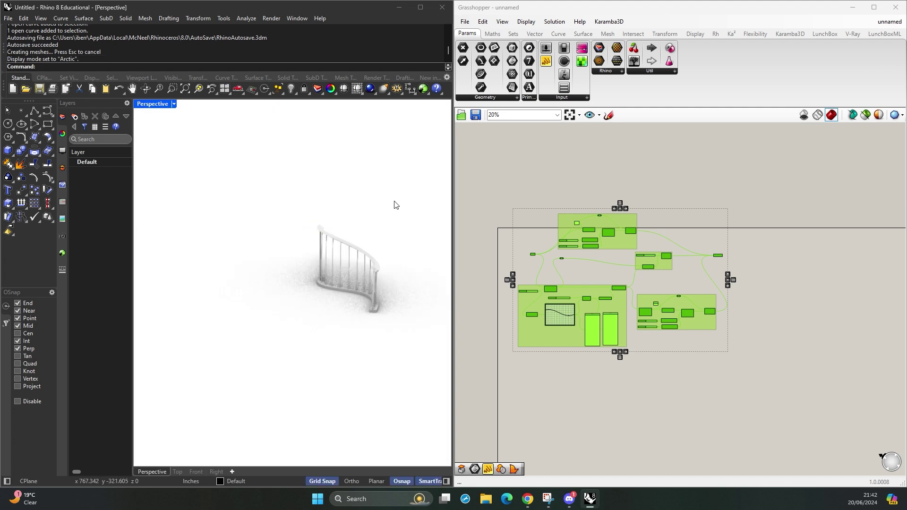
{"action": "right_click_drag", "start_coordinate": [407, 257], "coordinate": [270, 251]}
{"action": "scroll", "coordinate": [284, 254], "scroll_direction": "up", "scroll_amount": 8}
{"action": "mouse_move", "coordinate": [314, 248]}
{"action": "right_mouse_down"}
{"action": "mouse_move", "coordinate": [347, 241]}
{"action": "mouse_move", "coordinate": [245, 302]}
{"action": "mouse_move", "coordinate": [305, 241]}
{"action": "mouse_move", "coordinate": [294, 286]}
{"action": "mouse_move", "coordinate": [330, 243]}
{"action": "mouse_move", "coordinate": [412, 180]}
{"action": "mouse_move", "coordinate": [321, 218]}
{"action": "mouse_move", "coordinate": [435, 251]}
{"action": "right_mouse_up"}
{"action": "scroll", "coordinate": [590, 311], "scroll_direction": "up", "scroll_amount": 2}
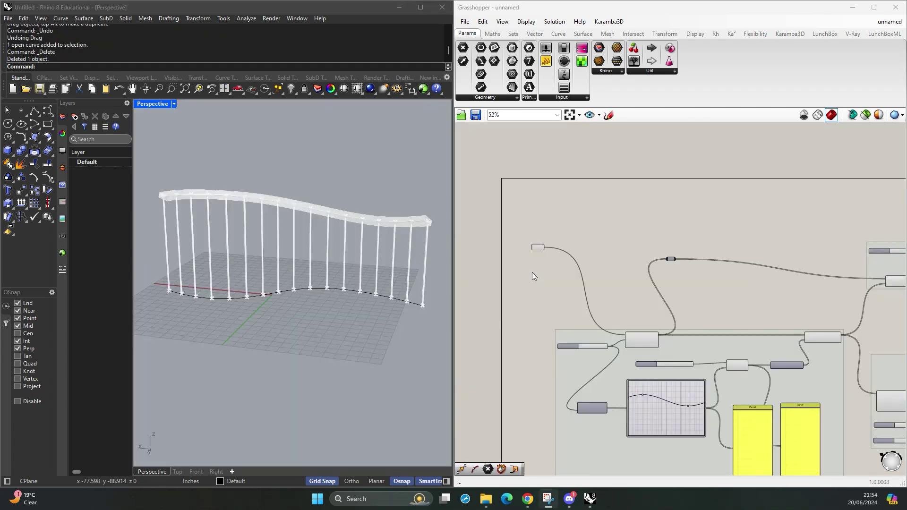
{"action": "right_click_drag", "start_coordinate": [397, 235], "coordinate": [295, 218]}
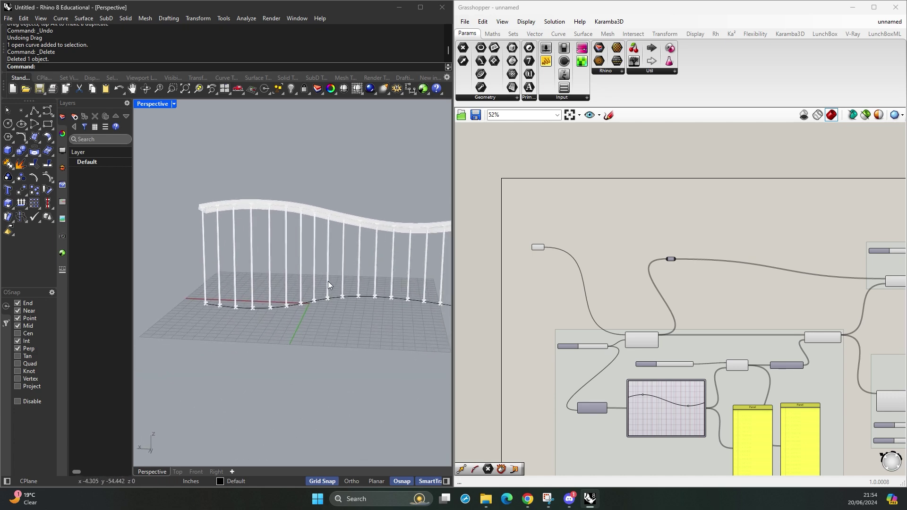
{"action": "scroll", "coordinate": [540, 234], "scroll_direction": "up", "scroll_amount": 3}
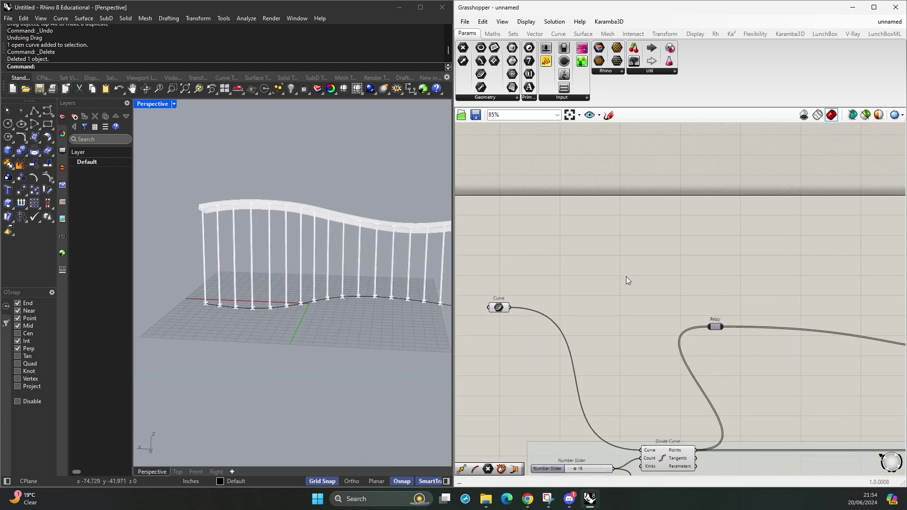
- Draw a straight polyline joining the two ends of the curved base line
{"action": "scroll", "coordinate": [564, 265], "scroll_direction": "up", "scroll_amount": 2}
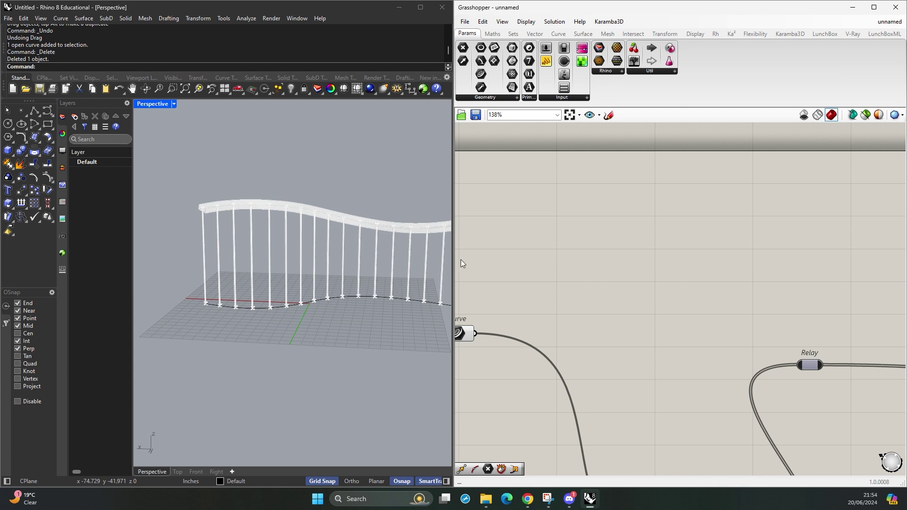
{"action": "right_click_drag", "start_coordinate": [446, 272], "coordinate": [393, 219]}
{"action": "left_click", "coordinate": [48, 119]}
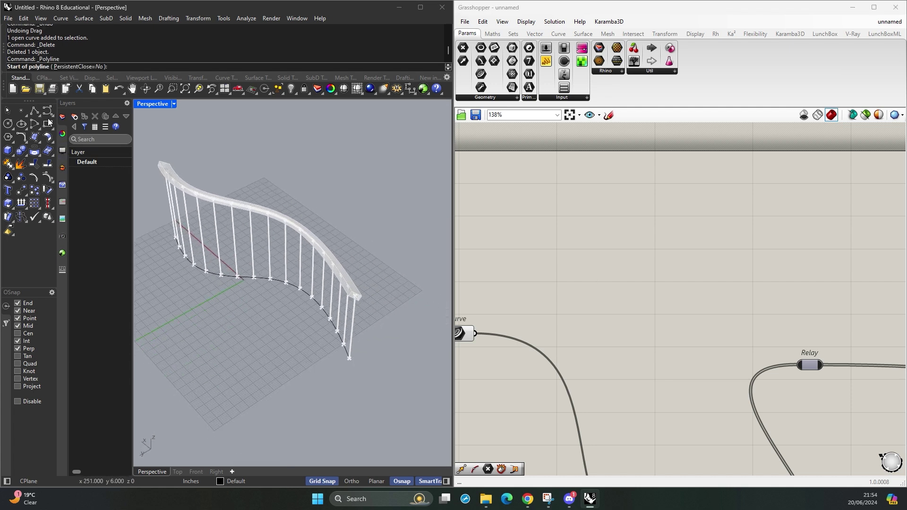
{"action": "left_click", "coordinate": [177, 238]}
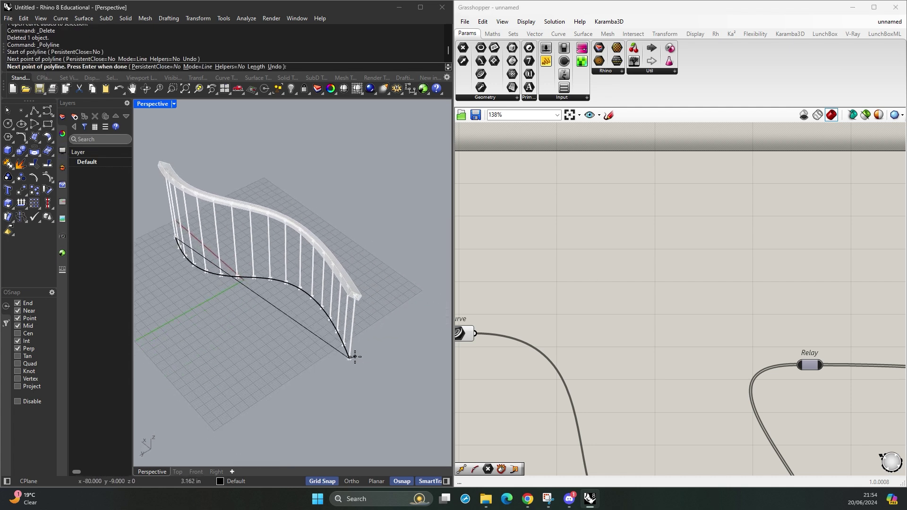
{"action": "left_click", "coordinate": [355, 357]}
{"action": "key", "text": "Return"}
- Examine how the Divide Curve points run through the Relay into the Line component's Start Point
{"action": "scroll", "coordinate": [635, 336], "scroll_direction": "down", "scroll_amount": 1}
{"action": "right_click_drag", "start_coordinate": [636, 335], "coordinate": [579, 267]}
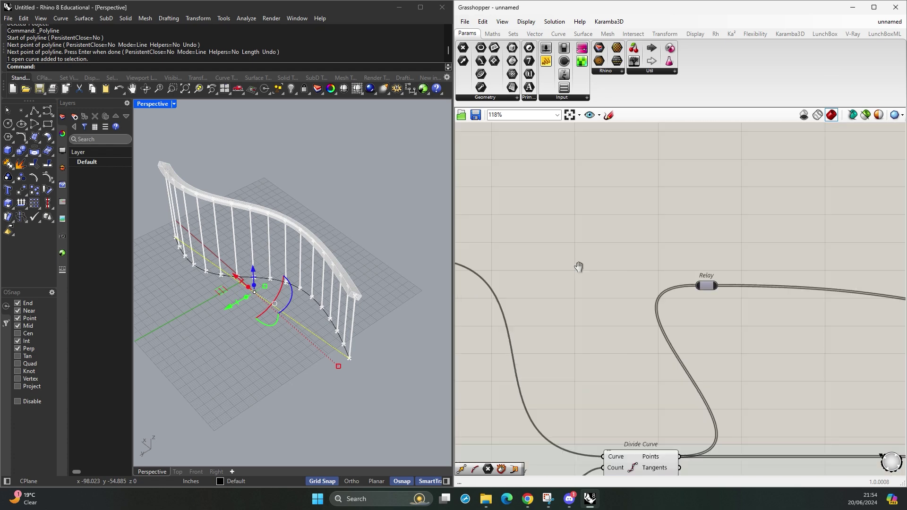
{"action": "scroll", "coordinate": [591, 279], "scroll_direction": "down", "scroll_amount": 2}
{"action": "left_click", "coordinate": [572, 390]}
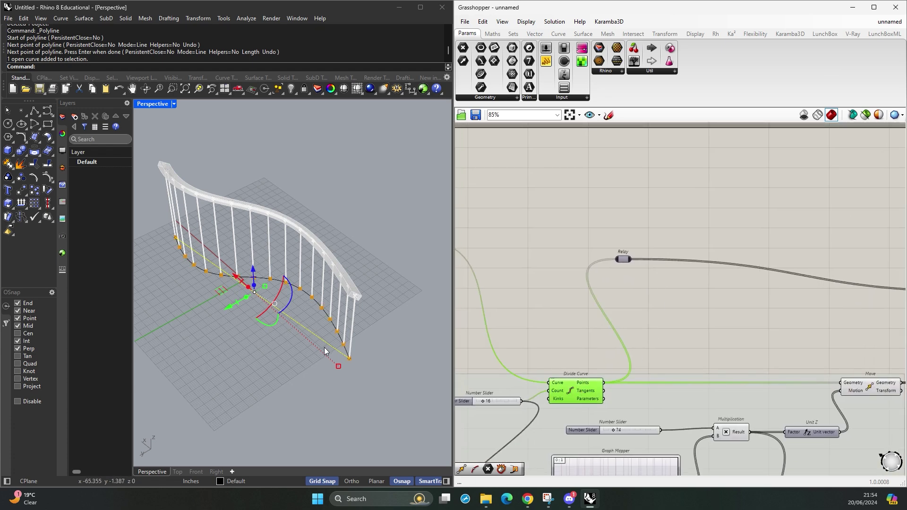
{"action": "scroll", "coordinate": [622, 316], "scroll_direction": "down", "scroll_amount": 2}
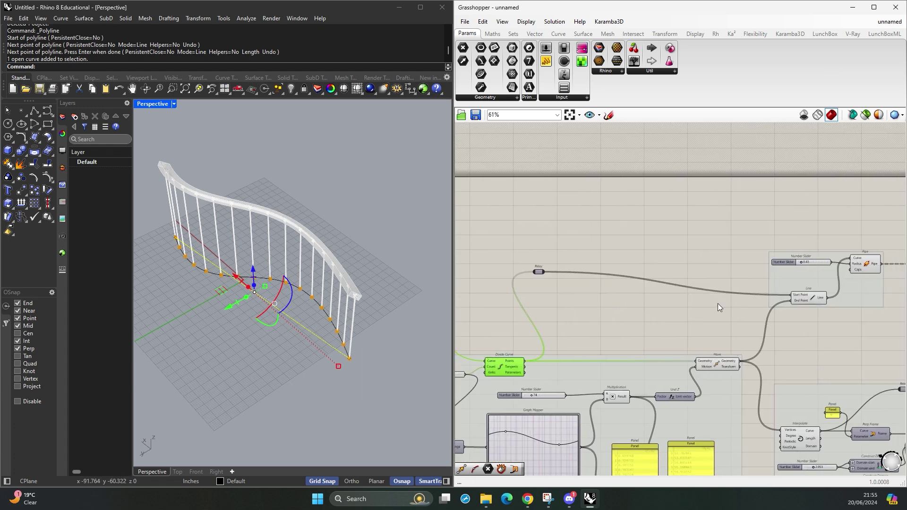
{"action": "left_click", "coordinate": [796, 298]}
{"action": "left_click", "coordinate": [529, 379]}
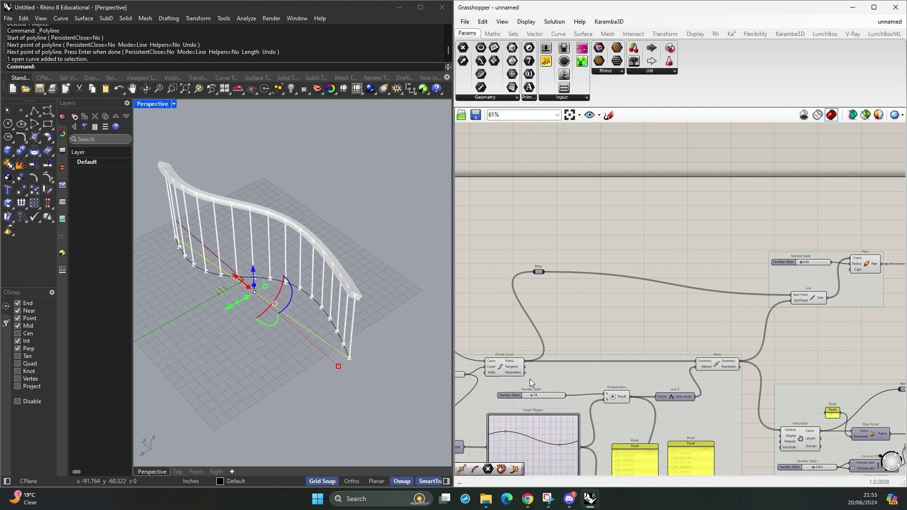
{"action": "left_click", "coordinate": [539, 271]}
{"action": "key", "text": "Delete"}
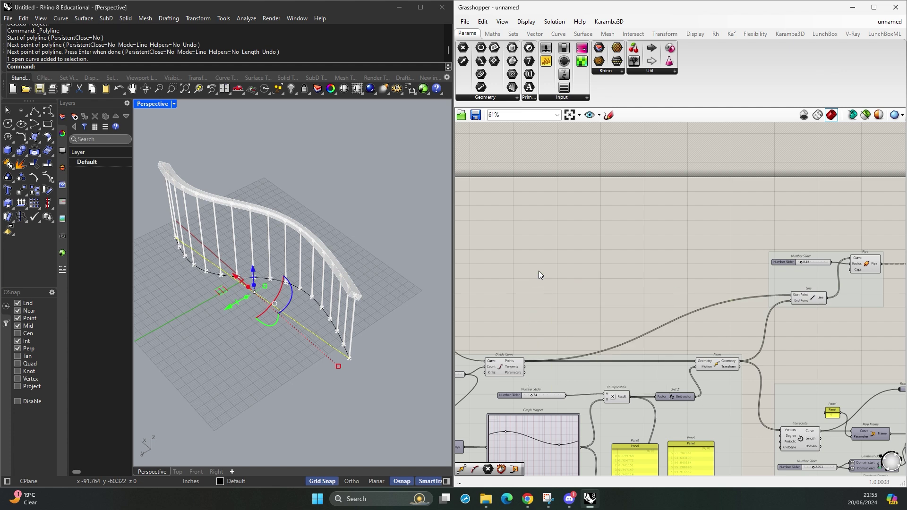
{"action": "key", "text": "ctrl+z"}
- Disconnect the Relay's output from the Start Point input of the posts' Line component
{"action": "left_click_drag", "start_coordinate": [543, 272], "coordinate": [789, 297]}
- Add a second Curve parameter above the existing Curve parameter
{"action": "scroll", "coordinate": [616, 305], "scroll_direction": "up", "scroll_amount": 3}
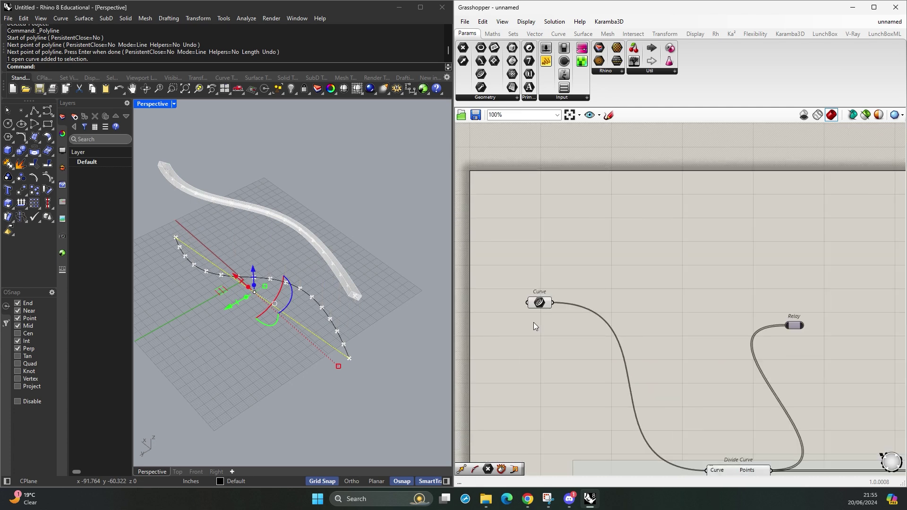
{"action": "double_click", "coordinate": [568, 229]}
{"action": "type", "text": "cru"}
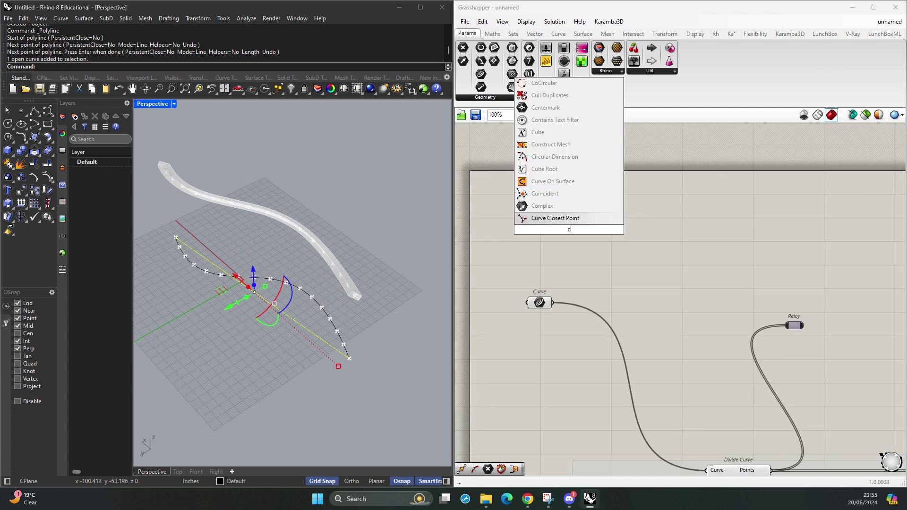
{"action": "key", "text": "BackSpace"}
{"action": "key", "text": "BackSpace"}
{"action": "type", "text": "urve"}
{"action": "key", "text": "Return"}
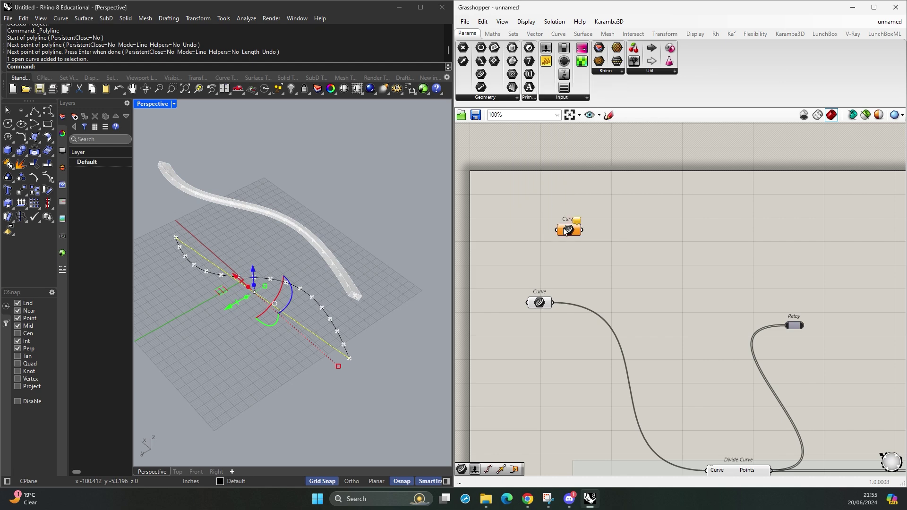
- Reference the straight polyline in the new Curve parameter and place it above the existing one
{"action": "left_click", "coordinate": [176, 407]}
{"action": "scroll", "coordinate": [272, 322], "scroll_direction": "up", "scroll_amount": 3}
{"action": "left_click", "coordinate": [297, 312]}
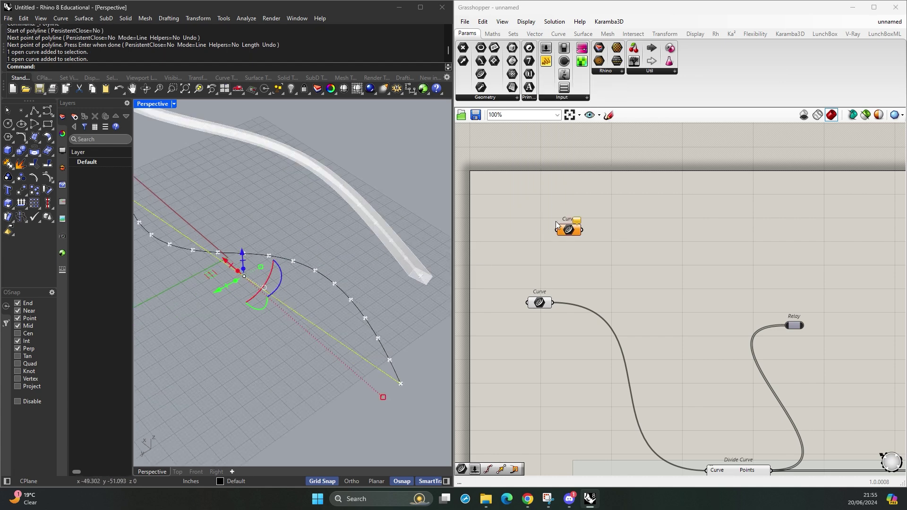
{"action": "right_click", "coordinate": [568, 230]}
{"action": "left_click", "coordinate": [623, 360]}
{"action": "scroll", "coordinate": [568, 236], "scroll_direction": "up", "scroll_amount": 3}
{"action": "left_click_drag", "start_coordinate": [570, 229], "coordinate": [528, 242]}
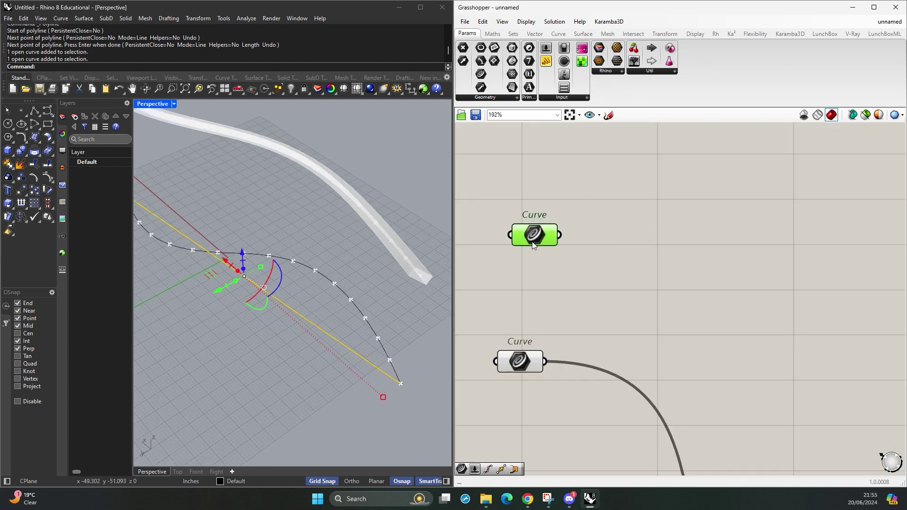
- Add a Divide Curve component and connect the straight line's Curve parameter to its Curve input
{"action": "double_click", "coordinate": [686, 231]}
{"action": "type", "text": "dive"}
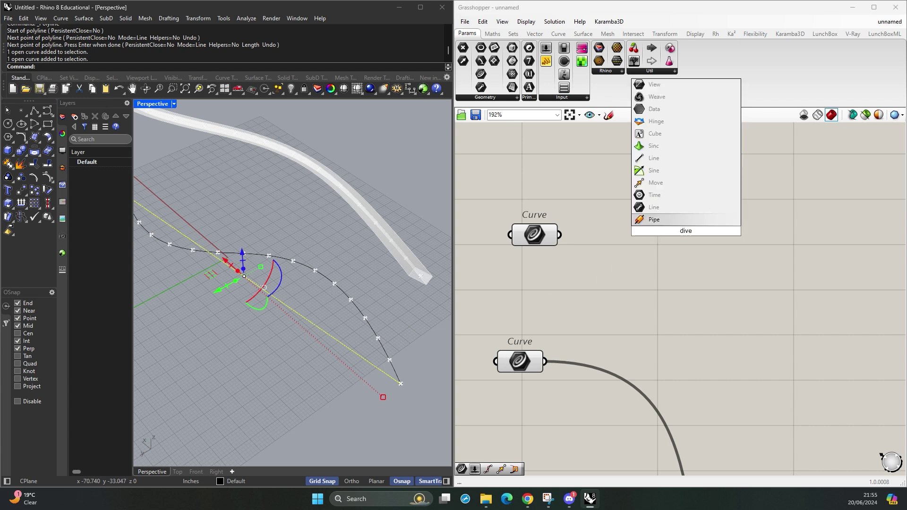
{"action": "key", "text": "BackSpace"}
{"action": "key", "text": "BackSpace"}
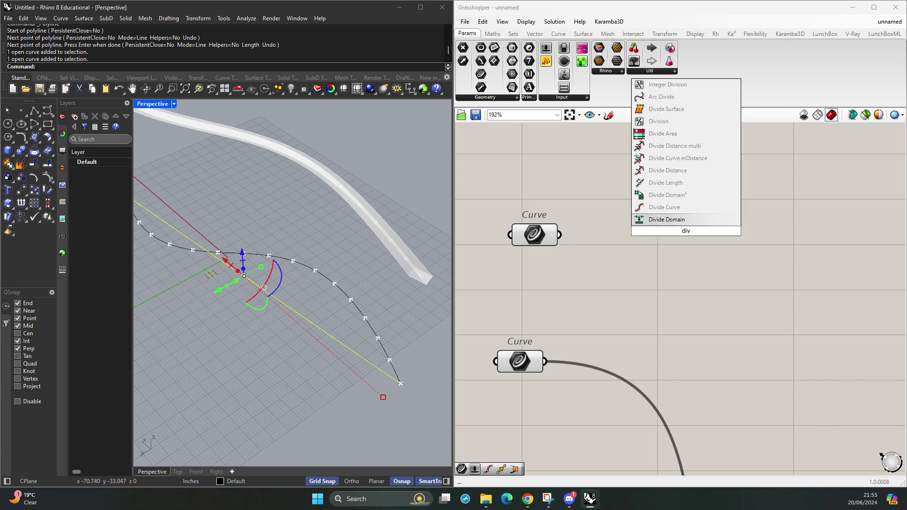
{"action": "key", "text": "Up"}
{"action": "key", "text": "Return"}
{"action": "left_click_drag", "start_coordinate": [686, 231], "coordinate": [744, 254]}
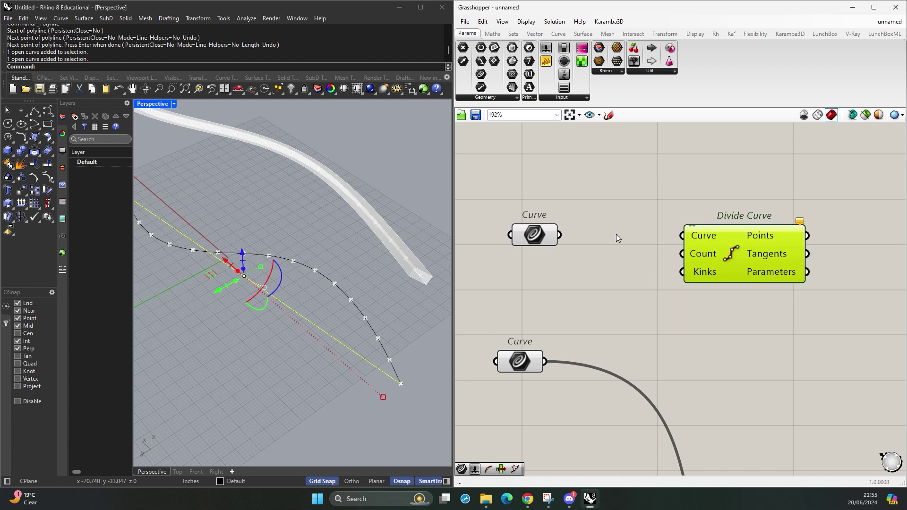
{"action": "left_click_drag", "start_coordinate": [562, 239], "coordinate": [683, 235]}
{"action": "scroll", "coordinate": [699, 246], "scroll_direction": "down", "scroll_amount": 4}
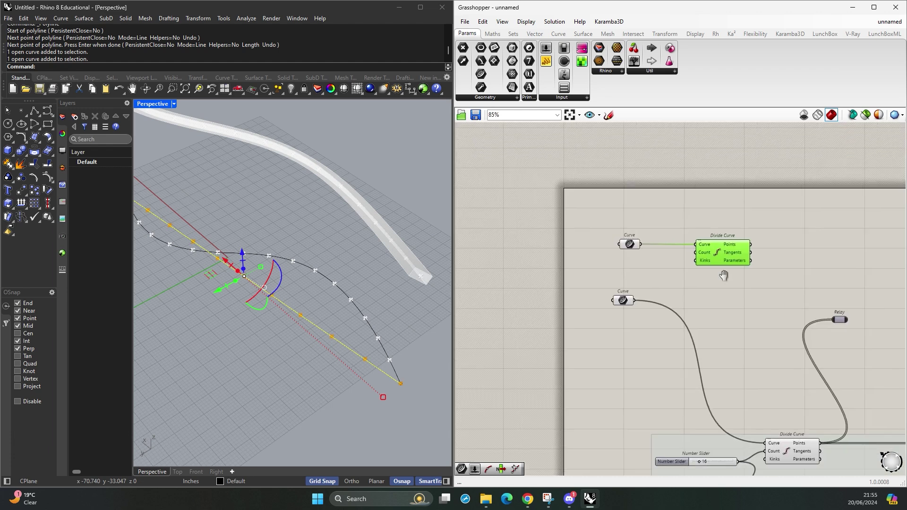
- Shift the new Divide Curve away from its Curve parameter and feed its Count from the existing slider set to 16
{"action": "right_click_drag", "start_coordinate": [740, 311], "coordinate": [671, 271]}
{"action": "left_click_drag", "start_coordinate": [661, 216], "coordinate": [730, 216]}
{"action": "left_click", "coordinate": [699, 333]}
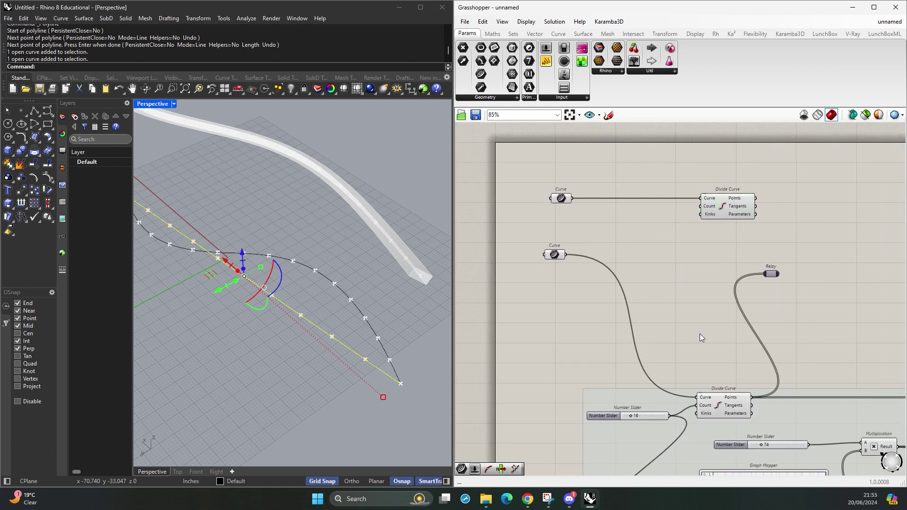
{"action": "left_click", "coordinate": [724, 407]}
{"action": "left_click_drag", "start_coordinate": [669, 416], "coordinate": [702, 206]}
- Connect the new Divide Curve's Points output to the Start Point of the posts' Line component
{"action": "scroll", "coordinate": [705, 257], "scroll_direction": "down", "scroll_amount": 3}
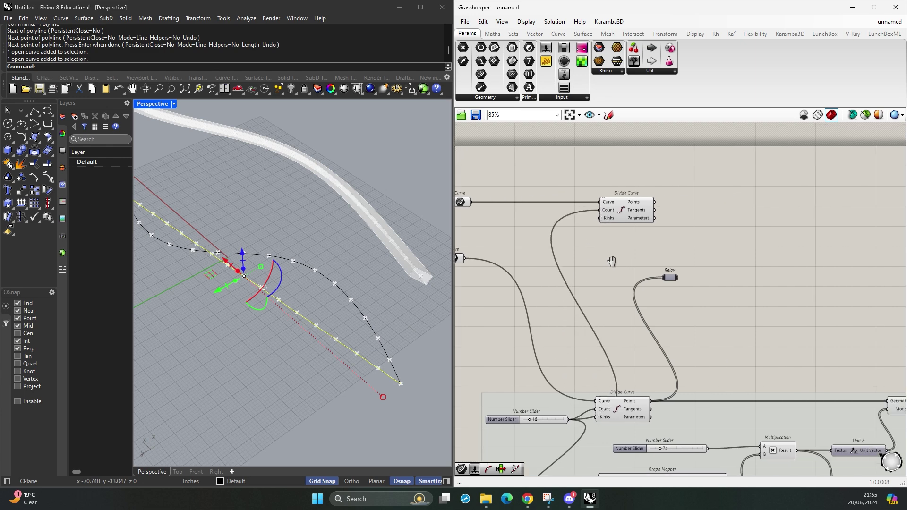
{"action": "right_click_drag", "start_coordinate": [706, 257], "coordinate": [576, 271]}
{"action": "scroll", "coordinate": [557, 272], "scroll_direction": "up", "scroll_amount": 2}
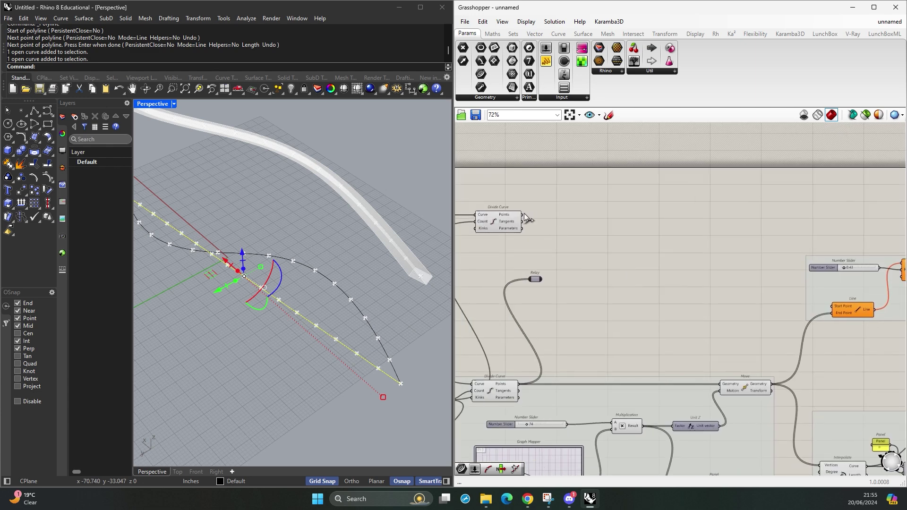
{"action": "left_click_drag", "start_coordinate": [523, 218], "coordinate": [843, 311]}
{"action": "left_click_drag", "start_coordinate": [522, 215], "coordinate": [832, 306]}
- Inspect the posts rising from the straight line, hiding the curved base line briefly and restoring it
{"action": "right_click_drag", "start_coordinate": [304, 361], "coordinate": [325, 299]}
{"action": "left_click", "coordinate": [322, 304]}
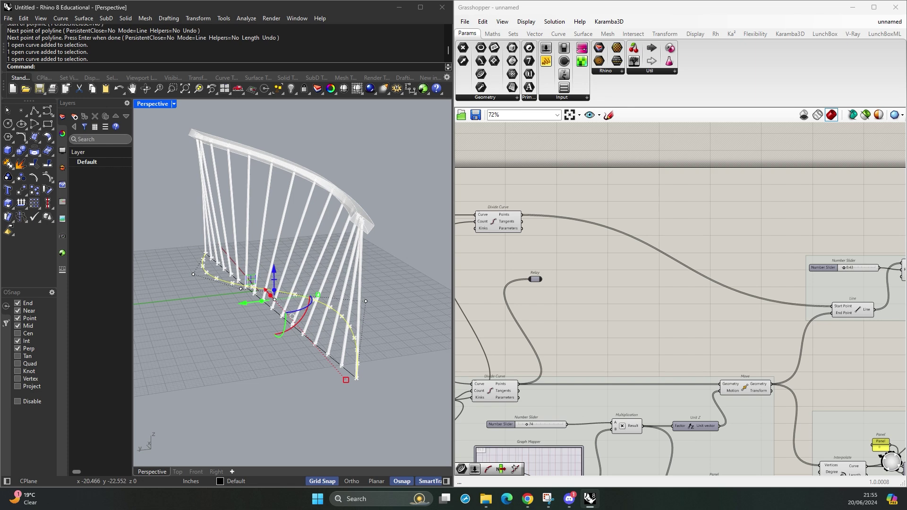
{"action": "key", "text": "ctrl+h"}
{"action": "right_click_drag", "start_coordinate": [396, 297], "coordinate": [428, 295]}
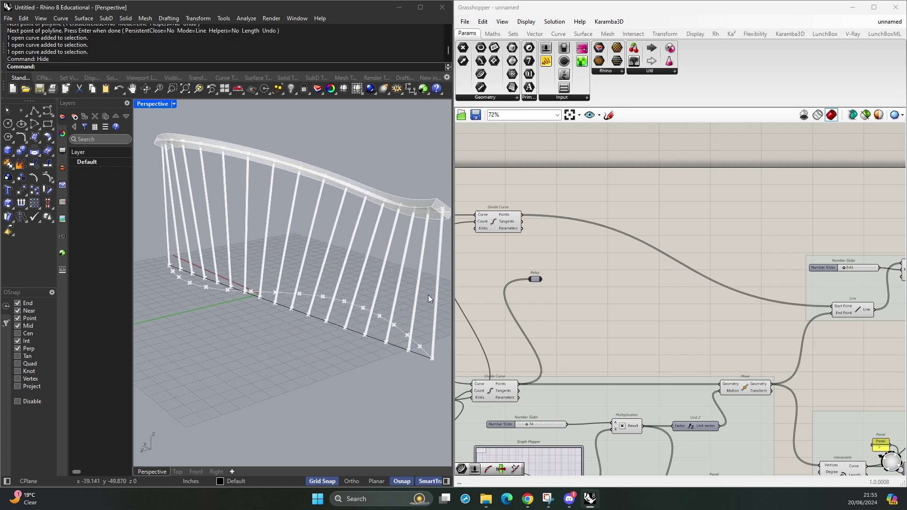
{"action": "key", "text": "ctrl+z"}
{"action": "right_click_drag", "start_coordinate": [296, 253], "coordinate": [350, 306]}
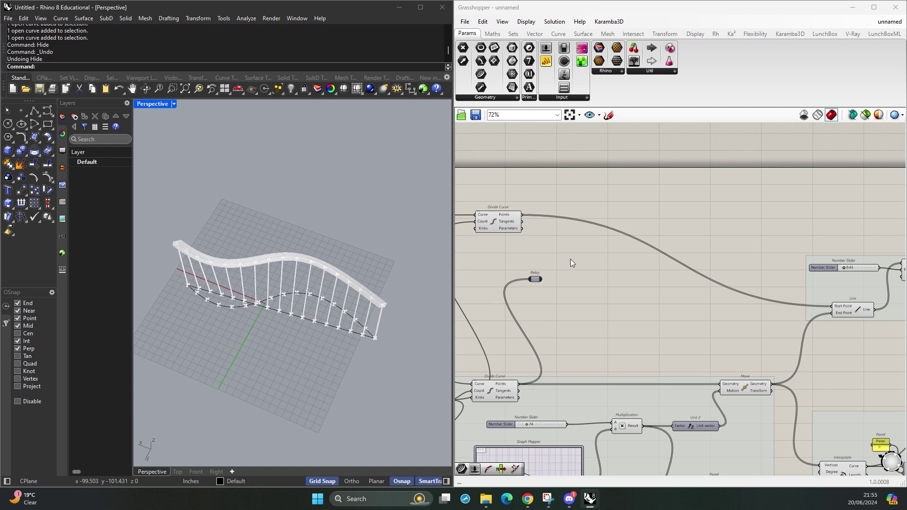
{"action": "right_click_drag", "start_coordinate": [210, 280], "coordinate": [234, 240]}
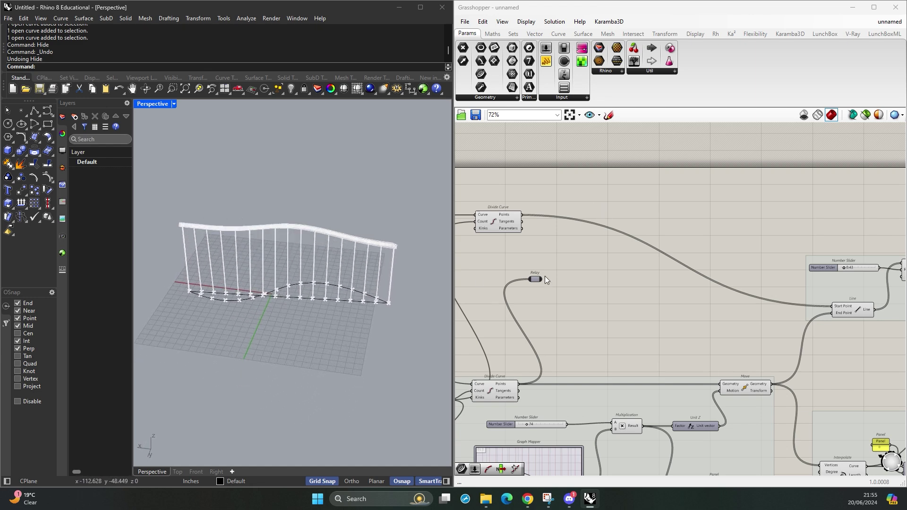
- Delete the Divide Curve component attached to the straight line's Curve parameter
{"action": "scroll", "coordinate": [543, 282], "scroll_direction": "up", "scroll_amount": 3}
{"action": "right_click_drag", "start_coordinate": [542, 282], "coordinate": [698, 290]}
{"action": "scroll", "coordinate": [639, 263], "scroll_direction": "up", "scroll_amount": 2}
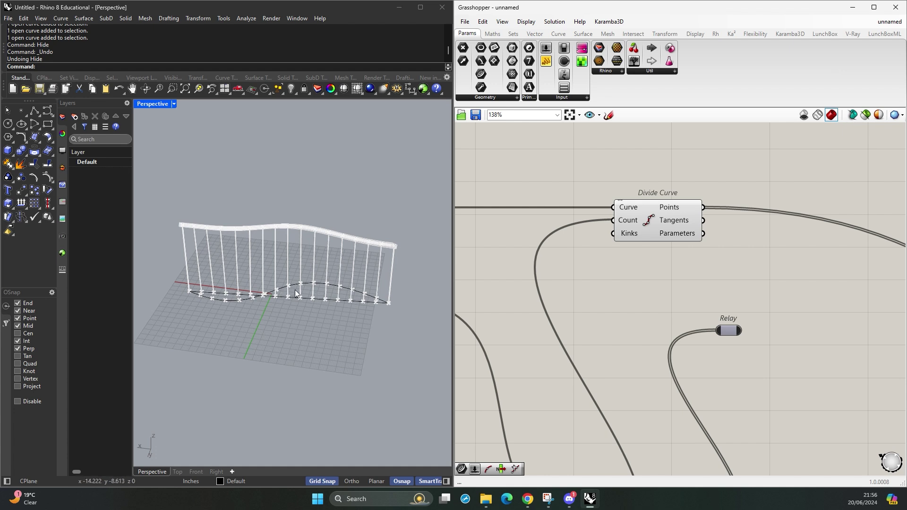
{"action": "scroll", "coordinate": [662, 261], "scroll_direction": "down", "scroll_amount": 3}
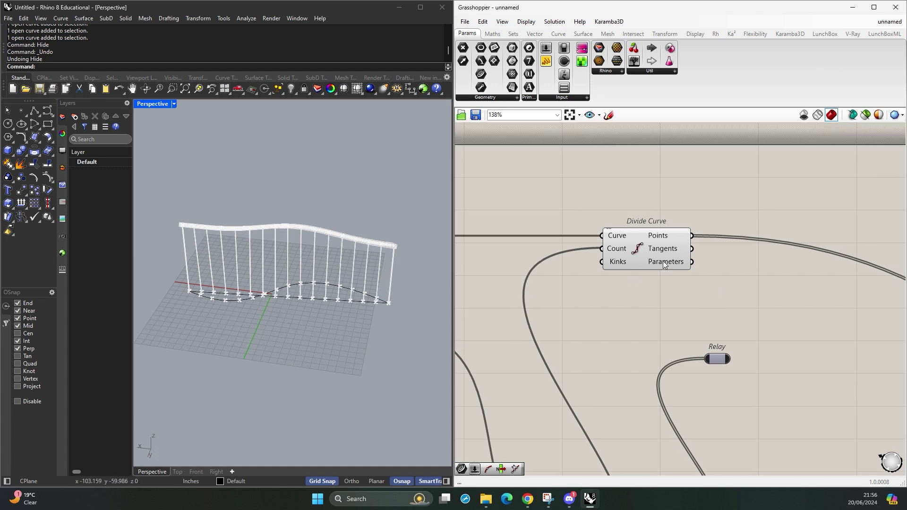
{"action": "left_click", "coordinate": [659, 258]}
{"action": "key", "text": "Delete"}
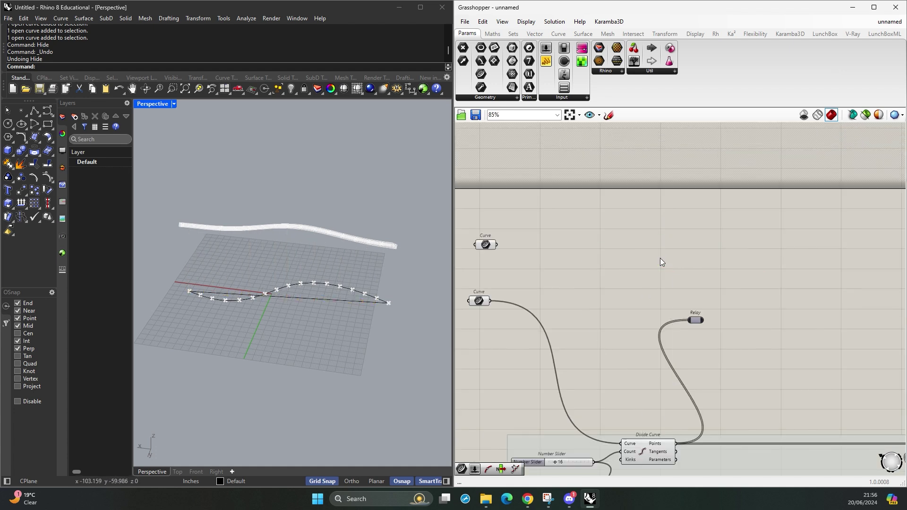
- Add a Curve Middle component and connect the straight line's Curve parameter to its Curve input
{"action": "double_click", "coordinate": [595, 254]}
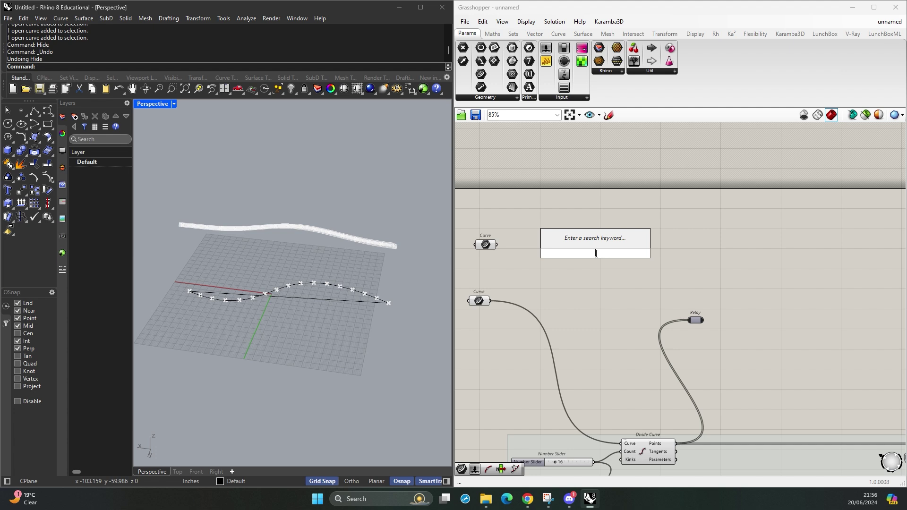
{"action": "type", "text": "curve middle"}
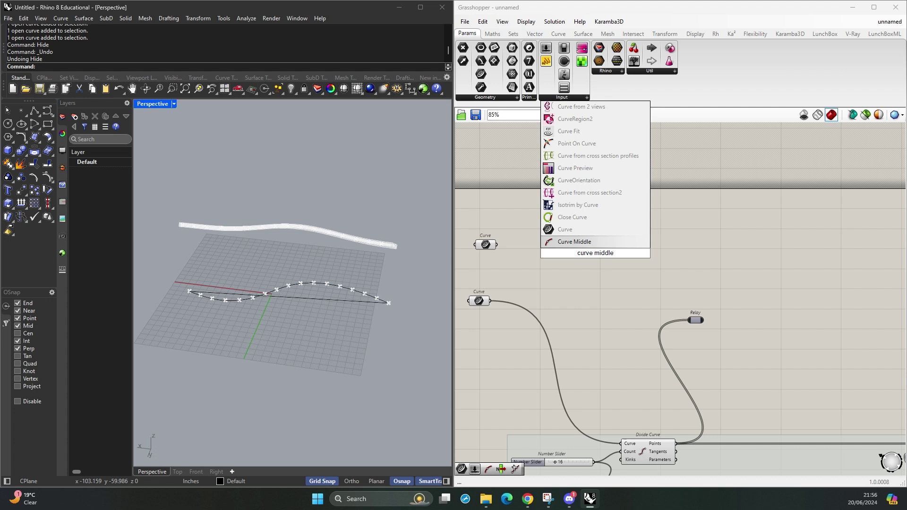
{"action": "key", "text": "Return"}
{"action": "scroll", "coordinate": [329, 273], "scroll_direction": "up", "scroll_amount": 3}
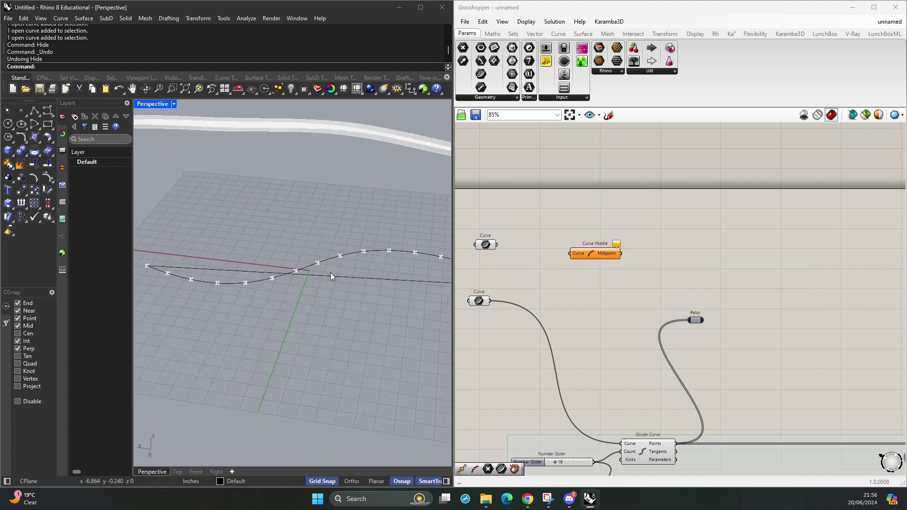
{"action": "left_click", "coordinate": [330, 273]}
{"action": "scroll", "coordinate": [558, 252], "scroll_direction": "up", "scroll_amount": 3}
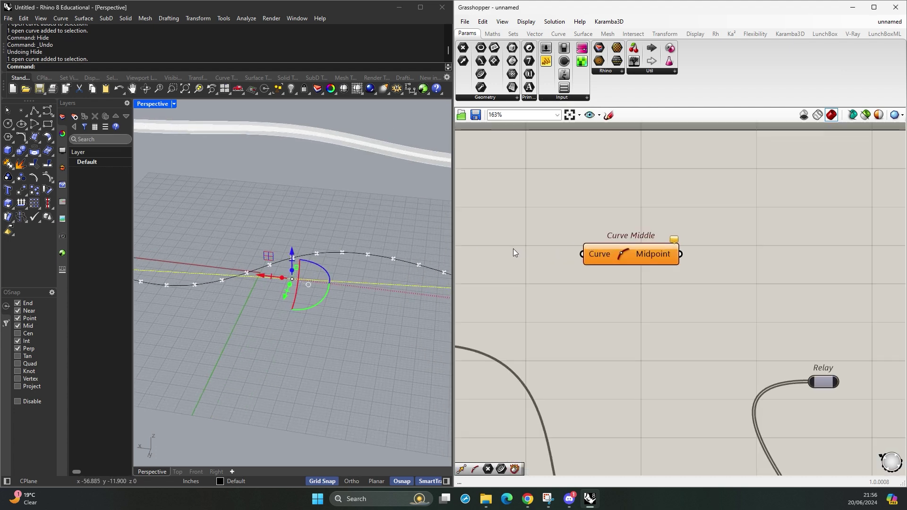
{"action": "left_click", "coordinate": [350, 336]}
{"action": "right_click_drag", "start_coordinate": [541, 252], "coordinate": [630, 252]}
{"action": "left_click_drag", "start_coordinate": [532, 238], "coordinate": [624, 243]}
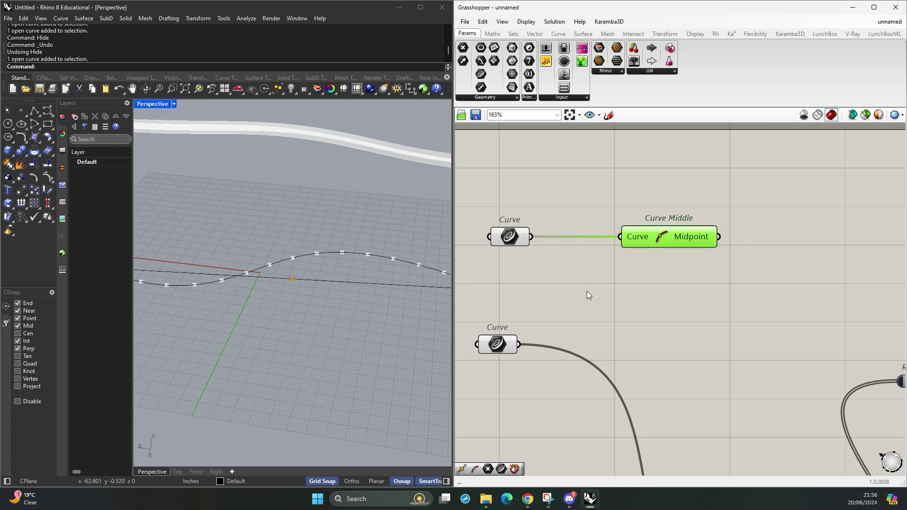
- Examine the straight line's midpoint in relation to the curved base line and its division points
{"action": "right_click_drag", "start_coordinate": [340, 359], "coordinate": [318, 319]}
{"action": "left_click", "coordinate": [316, 293]}
{"action": "scroll", "coordinate": [197, 307], "scroll_direction": "down", "scroll_amount": 5}
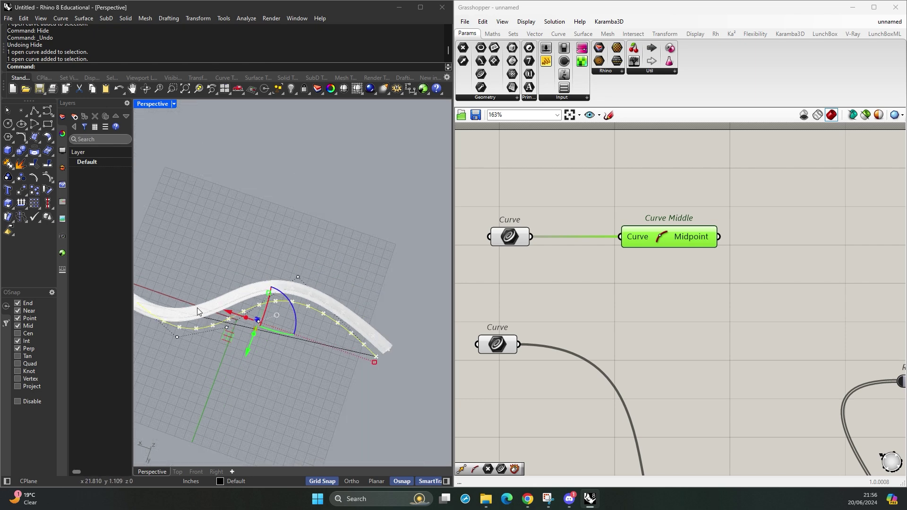
{"action": "right_click_drag", "start_coordinate": [328, 370], "coordinate": [296, 338]}
{"action": "scroll", "coordinate": [310, 326], "scroll_direction": "up", "scroll_amount": 6}
{"action": "left_click", "coordinate": [313, 318]}
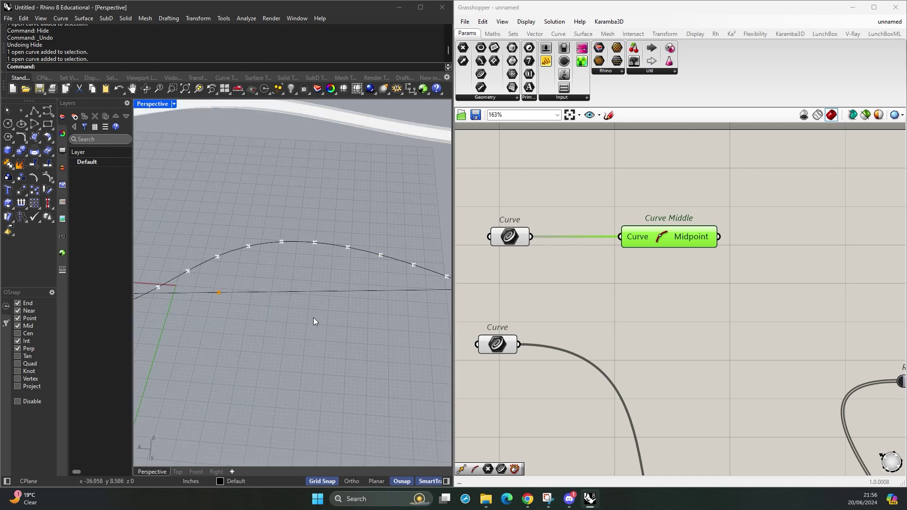
{"action": "left_click_drag", "start_coordinate": [294, 278], "coordinate": [263, 308]}
{"action": "right_click_drag", "start_coordinate": [328, 344], "coordinate": [317, 334]}
- Add a Move component beyond Curve Middle and duplicate it, arranging the two Moves one above the other
{"action": "left_click", "coordinate": [699, 282]}
{"action": "right_click_drag", "start_coordinate": [684, 295], "coordinate": [542, 303]}
{"action": "double_click", "coordinate": [687, 199]}
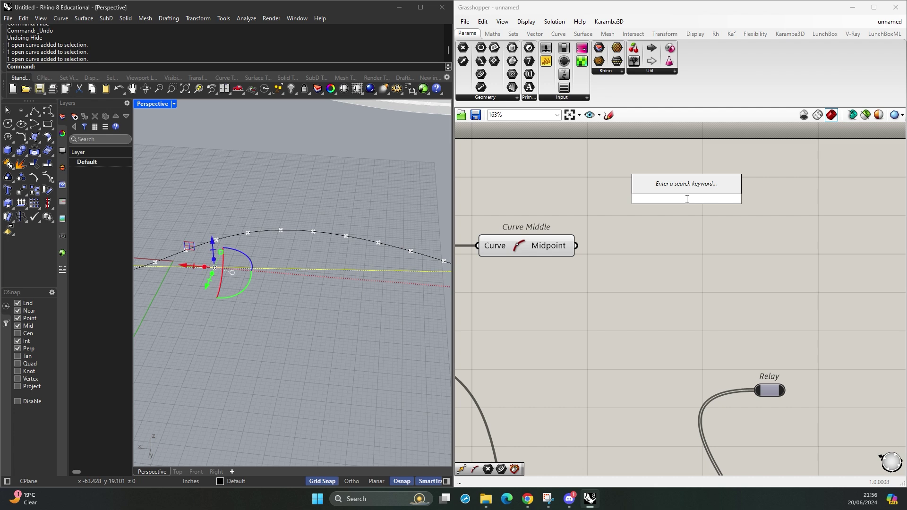
{"action": "type", "text": "move"}
{"action": "key", "text": "Return"}
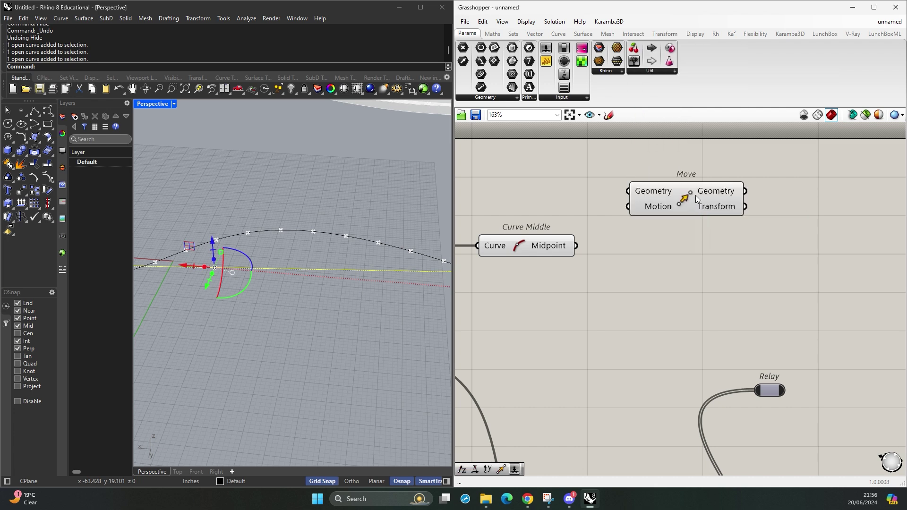
{"action": "left_click_drag", "start_coordinate": [696, 195], "coordinate": [735, 196]}
{"action": "key", "text": "ctrl+c"}
{"action": "key", "text": "ctrl+v"}
{"action": "left_click", "coordinate": [687, 244]}
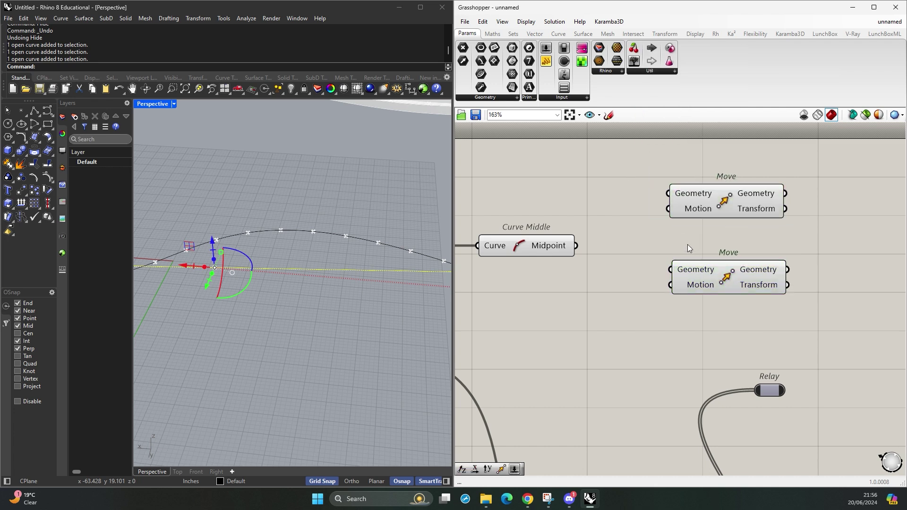
{"action": "right_click_drag", "start_coordinate": [262, 322], "coordinate": [323, 336], "text": "shift"}
{"action": "scroll", "coordinate": [277, 296], "scroll_direction": "down", "scroll_amount": 5}
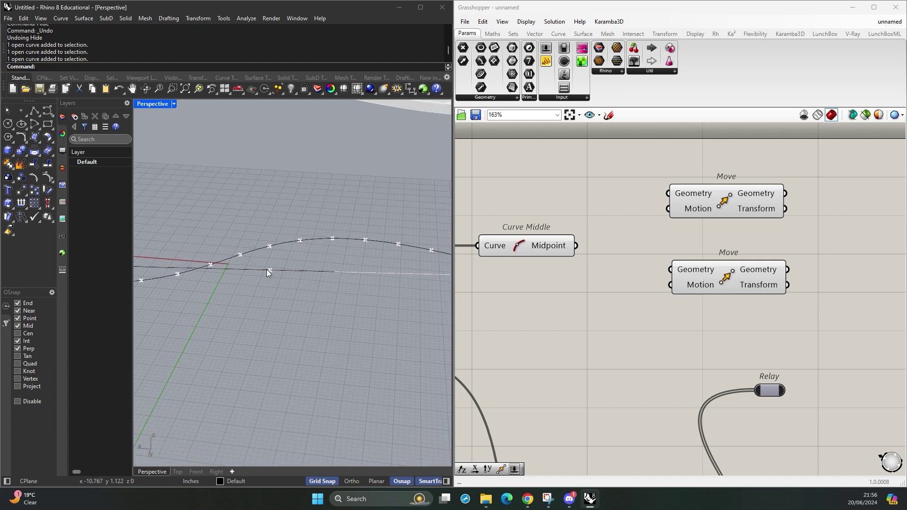
{"action": "scroll", "coordinate": [268, 268], "scroll_direction": "down", "scroll_amount": 2}
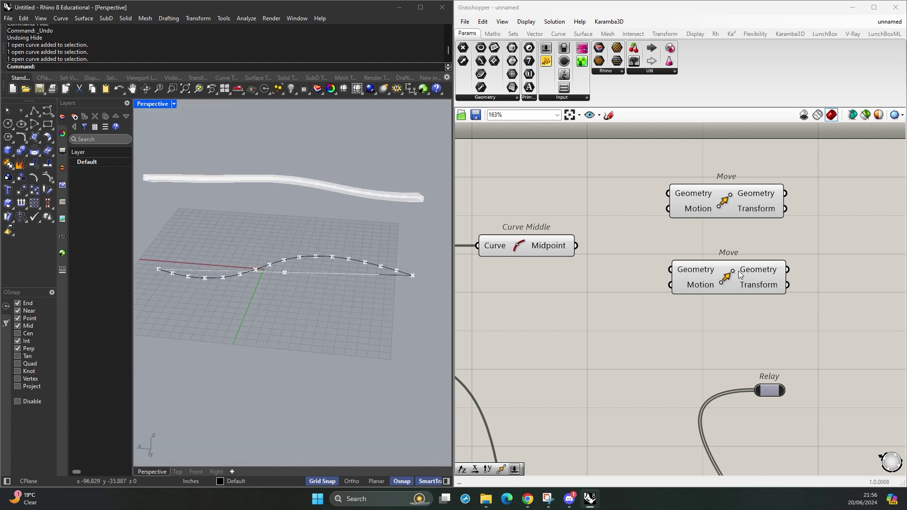
{"action": "left_click_drag", "start_coordinate": [723, 204], "coordinate": [759, 206]}
{"action": "left_click_drag", "start_coordinate": [743, 266], "coordinate": [792, 265]}
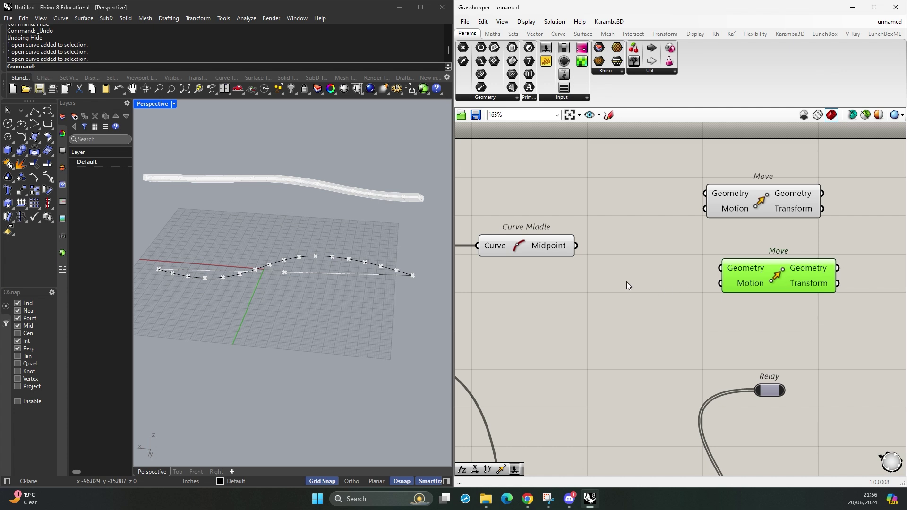
- Add a Negative component and connect its Result to the lower Move's Motion input
{"action": "double_click", "coordinate": [615, 286]}
{"action": "type", "text": "neg"}
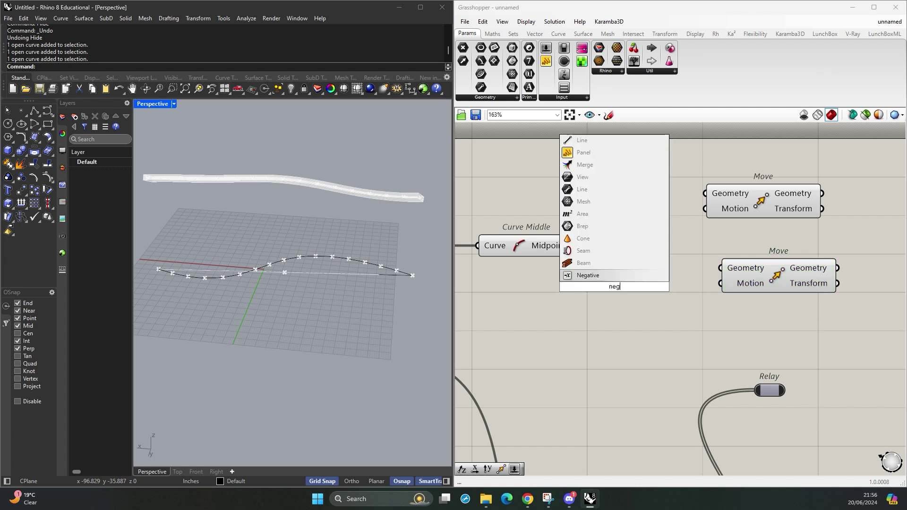
{"action": "key", "text": "Return"}
{"action": "mouse_move", "coordinate": [676, 283]}
{"action": "left_mouse_down"}
{"action": "mouse_move", "coordinate": [720, 283]}
{"action": "mouse_move", "coordinate": [670, 286]}
{"action": "left_mouse_up"}
{"action": "right_click_drag", "start_coordinate": [757, 310], "coordinate": [730, 305]}
- Shift the Negative and both Move components farther from Curve Middle to make room between them
{"action": "left_click_drag", "start_coordinate": [729, 304], "coordinate": [643, 201]}
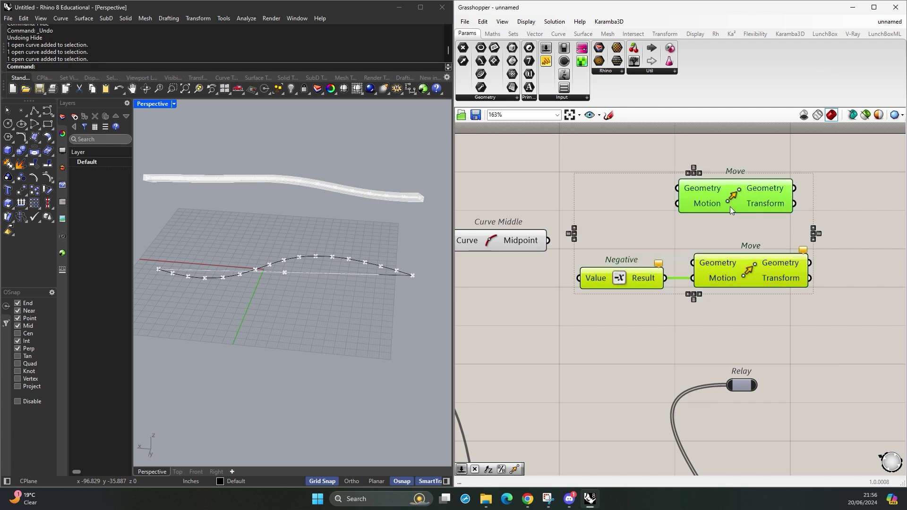
{"action": "left_click_drag", "start_coordinate": [729, 206], "coordinate": [852, 208]}
{"action": "left_click", "coordinate": [695, 228]}
{"action": "right_click_drag", "start_coordinate": [778, 230], "coordinate": [716, 213]}
{"action": "key", "text": "ctrl+z"}
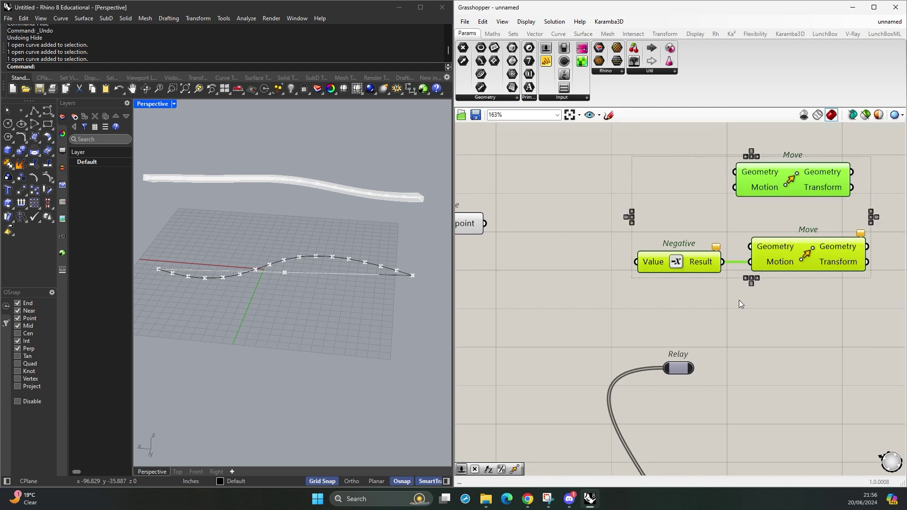
{"action": "left_click", "coordinate": [738, 301]}
- Add an Amplitude component below Curve Middle and connect its Vector output to the Negative's Value input
{"action": "right_click_drag", "start_coordinate": [695, 300], "coordinate": [749, 307]}
{"action": "double_click", "coordinate": [615, 295]}
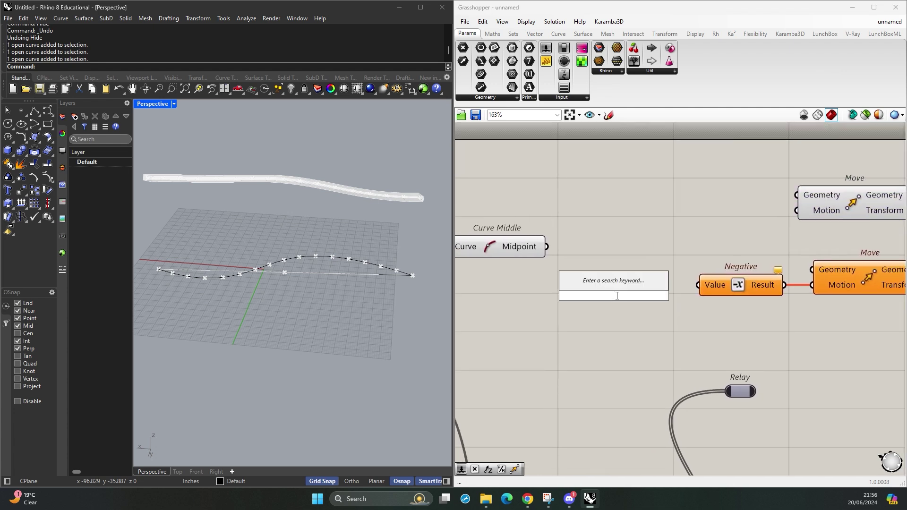
{"action": "type", "text": "amplitude"}
{"action": "key", "text": "Return"}
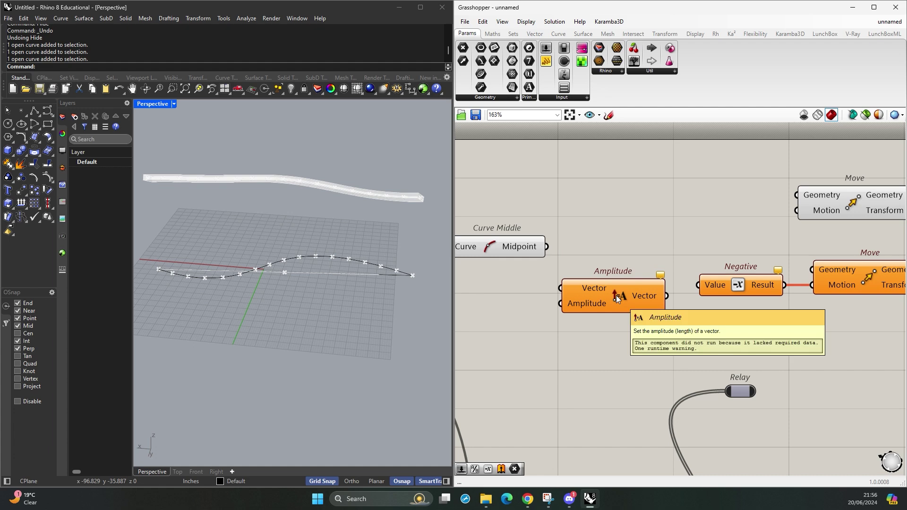
{"action": "left_click_drag", "start_coordinate": [665, 306], "coordinate": [645, 312]}
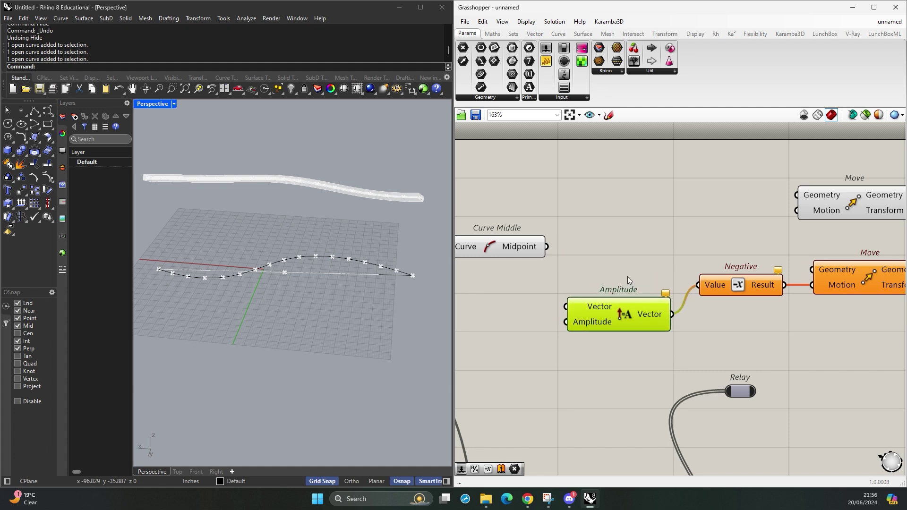
- Feed the straight line's Curve parameter through a Relay into the Amplitude's Vector input
{"action": "scroll", "coordinate": [621, 272], "scroll_direction": "down", "scroll_amount": 1}
{"action": "right_click_drag", "start_coordinate": [621, 272], "coordinate": [664, 257]}
{"action": "scroll", "coordinate": [666, 305], "scroll_direction": "up", "scroll_amount": 1}
{"action": "left_click", "coordinate": [639, 315]}
{"action": "right_click_drag", "start_coordinate": [609, 293], "coordinate": [658, 286]}
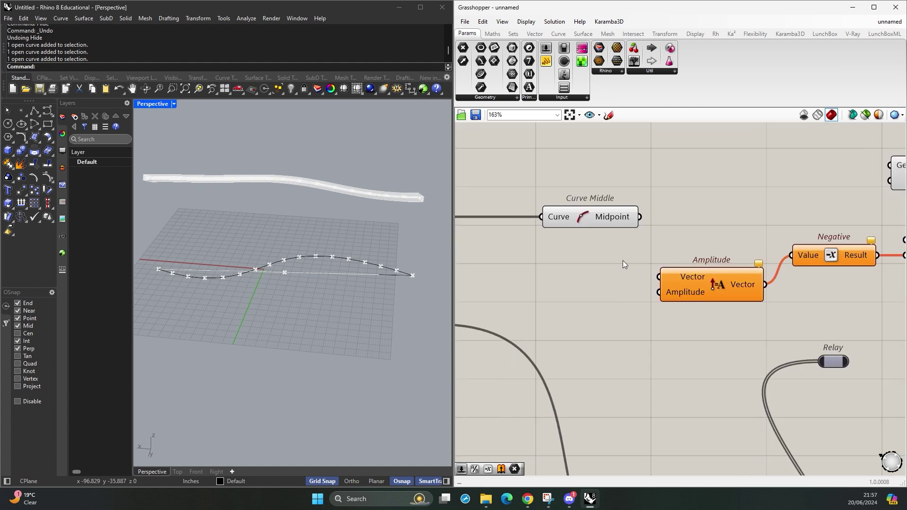
{"action": "scroll", "coordinate": [585, 259], "scroll_direction": "down", "scroll_amount": 1}
{"action": "right_click_drag", "start_coordinate": [554, 260], "coordinate": [666, 274]}
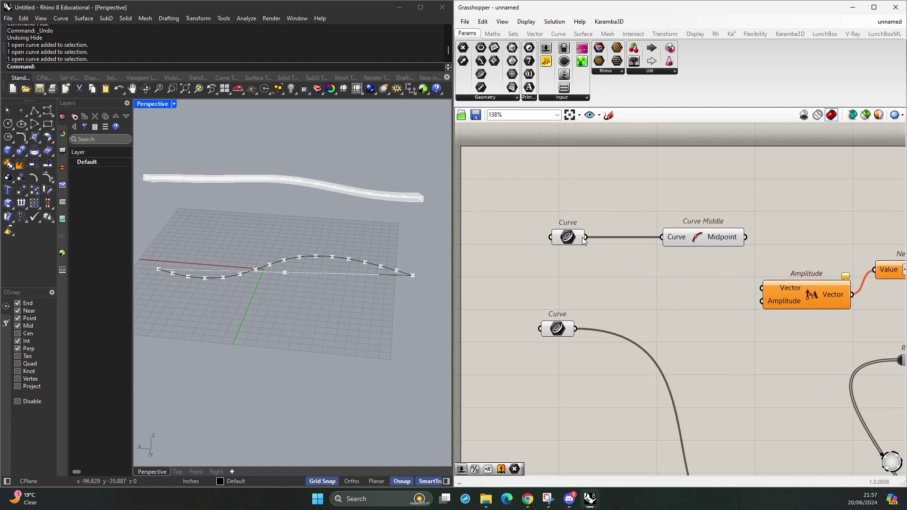
{"action": "double_click", "coordinate": [757, 289]}
{"action": "left_click_drag", "start_coordinate": [731, 288], "coordinate": [680, 288]}
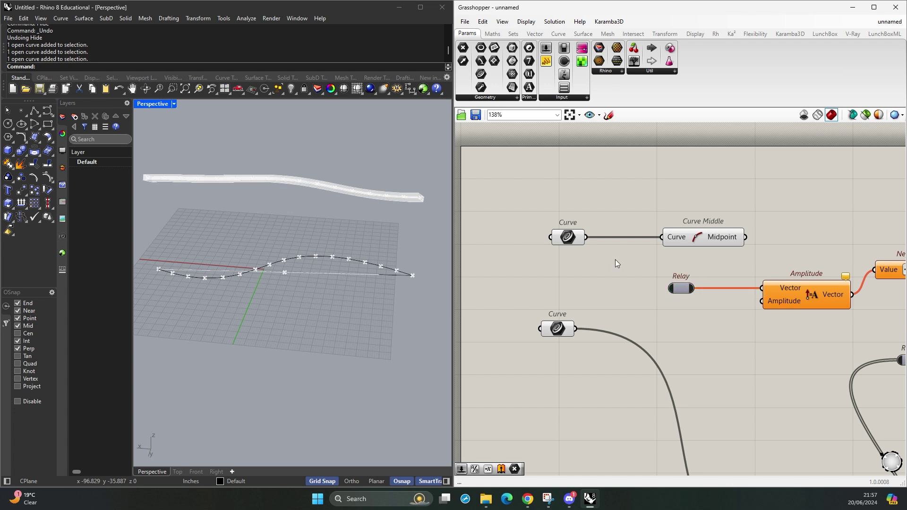
{"action": "left_click_drag", "start_coordinate": [585, 237], "coordinate": [669, 288]}
- Duplicate the Amplitude component, connect the copy's Vector output to the upper Move's Motion input, and place it above Curve Middle
{"action": "right_click_drag", "start_coordinate": [682, 290], "coordinate": [656, 335]}
{"action": "left_click", "coordinate": [634, 318]}
{"action": "key", "text": "ctrl+c"}
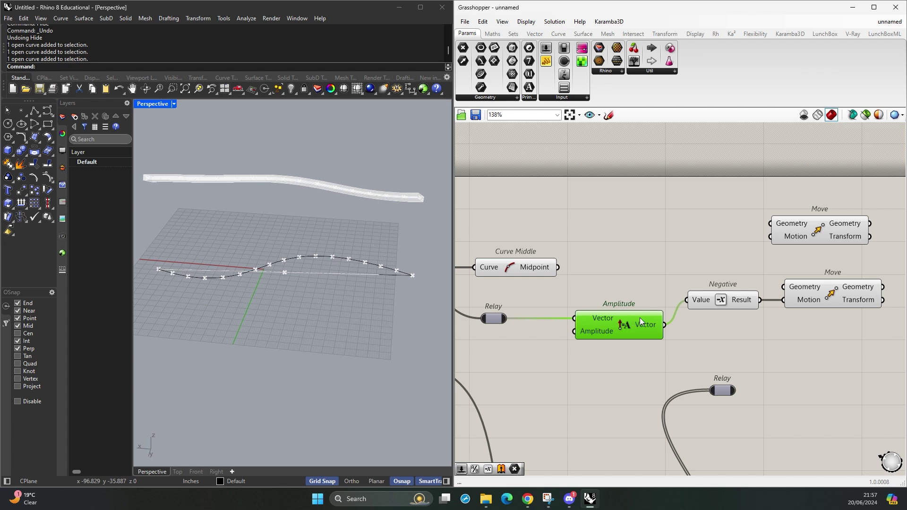
{"action": "key", "text": "ctrl+v"}
{"action": "left_click_drag", "start_coordinate": [639, 319], "coordinate": [770, 236]}
{"action": "left_click", "coordinate": [727, 245]}
{"action": "right_click_drag", "start_coordinate": [643, 313], "coordinate": [663, 316]}
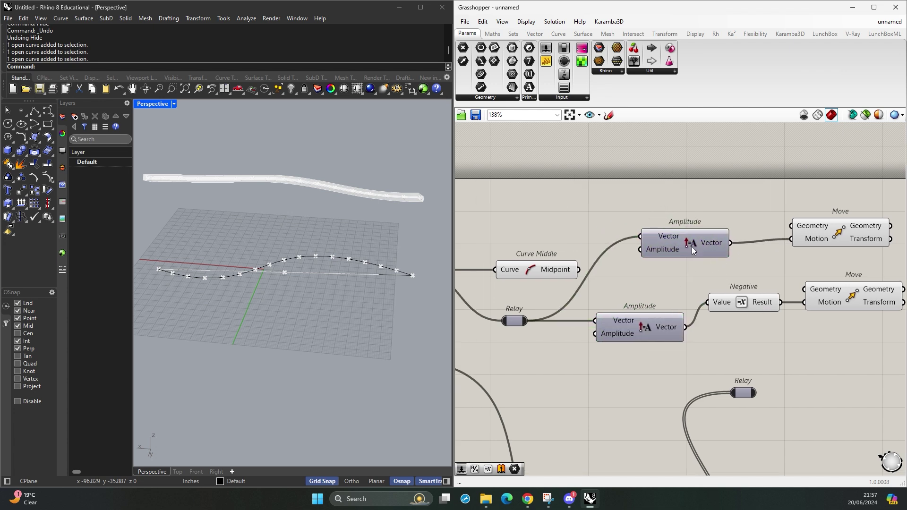
{"action": "left_click_drag", "start_coordinate": [691, 246], "coordinate": [645, 243]}
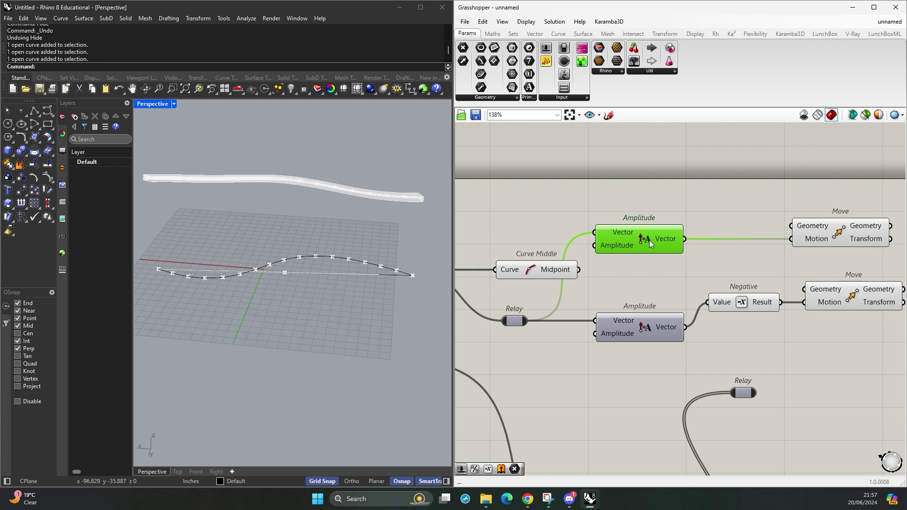
- Connect Curve Middle's Midpoint to the Geometry inputs of both Moves and raise the upper Amplitude clear of Curve Middle
{"action": "left_click", "coordinate": [606, 271]}
{"action": "left_click_drag", "start_coordinate": [566, 275], "coordinate": [791, 226]}
{"action": "left_click", "coordinate": [731, 279]}
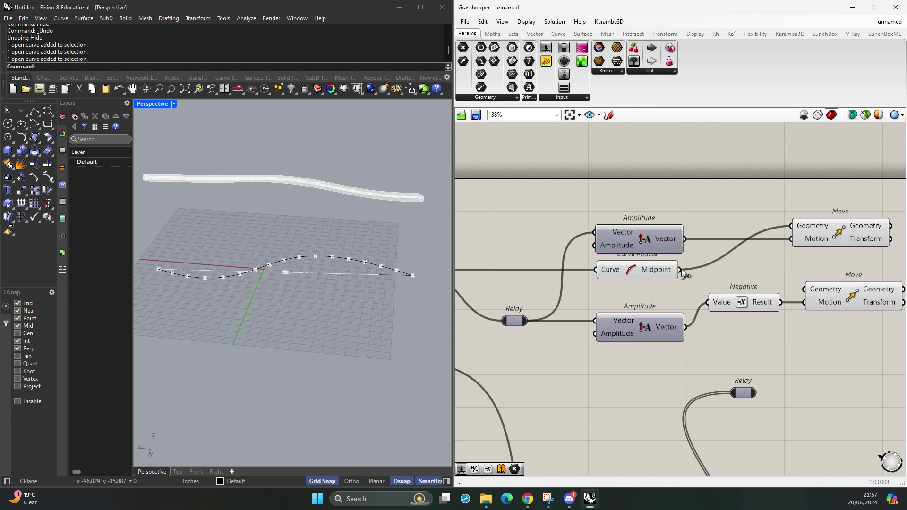
{"action": "left_click_drag", "start_coordinate": [679, 269], "coordinate": [804, 289]}
{"action": "right_click_drag", "start_coordinate": [787, 272], "coordinate": [755, 276]}
{"action": "right_click_drag", "start_coordinate": [666, 259], "coordinate": [738, 265]}
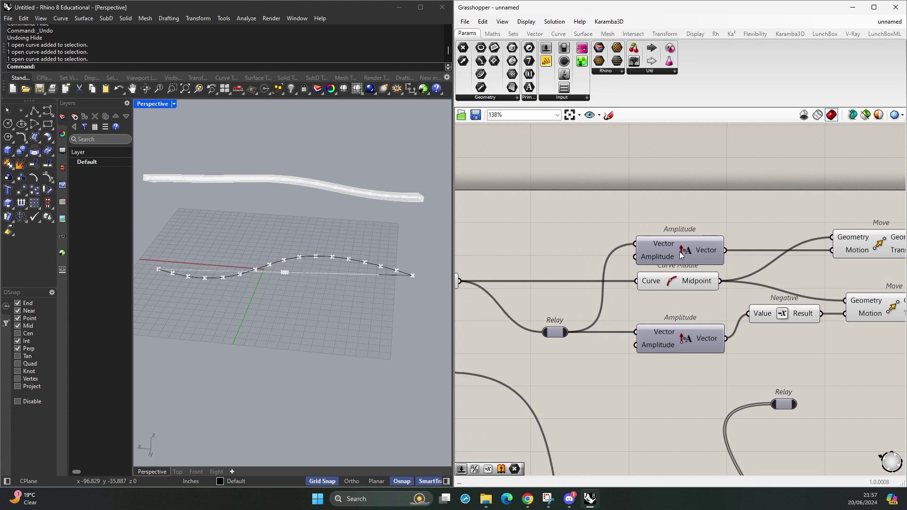
{"action": "left_click_drag", "start_coordinate": [680, 250], "coordinate": [682, 226]}
{"action": "left_click", "coordinate": [571, 249]}
- Add a Number Slider starting at 0 and connect it to the Amplitude inputs of both Amplitude components
{"action": "right_click_drag", "start_coordinate": [571, 249], "coordinate": [665, 256]}
{"action": "double_click", "coordinate": [580, 211]}
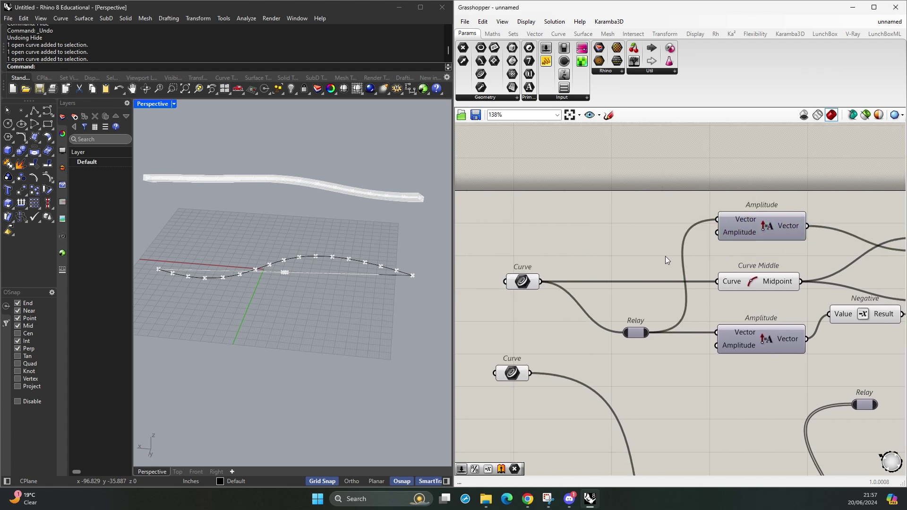
{"action": "double_click", "coordinate": [600, 232]}
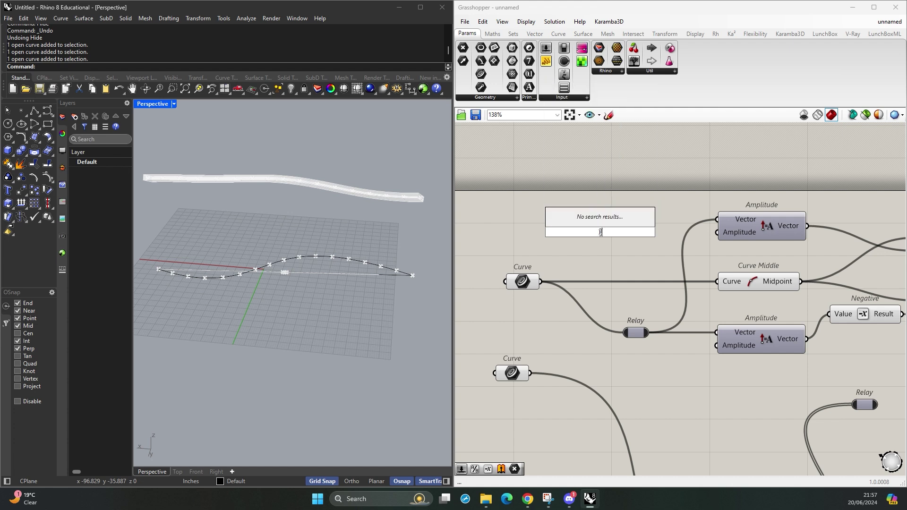
{"action": "key", "text": "Escape"}
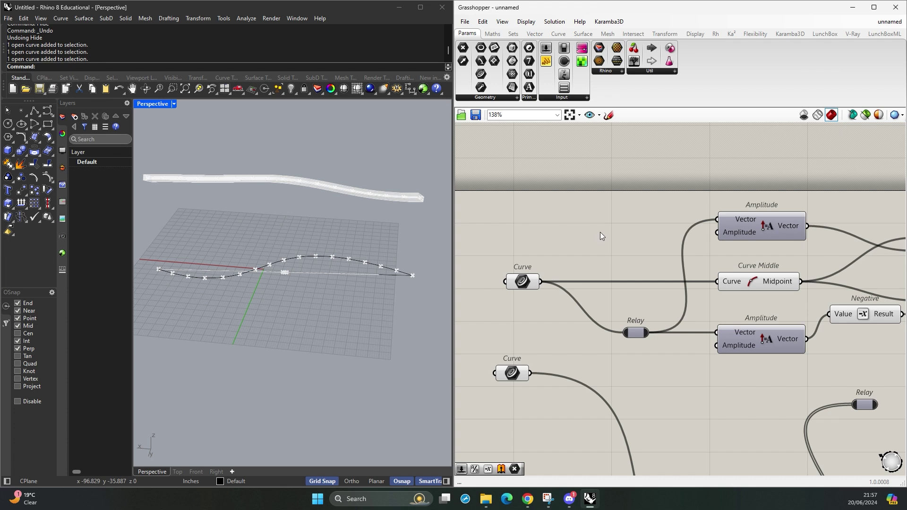
{"action": "double_click", "coordinate": [600, 235]}
{"action": "type", "text": "0"}
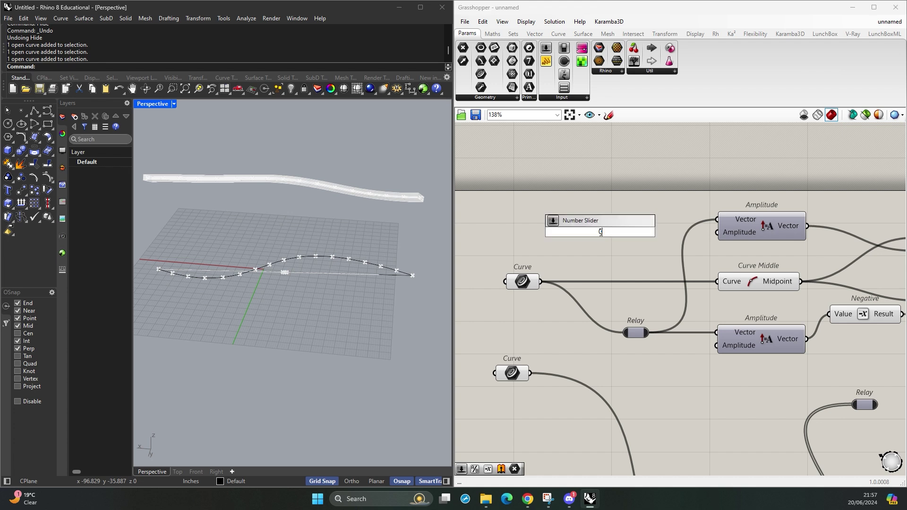
{"action": "type", "text": "<4"}
{"action": "key", "text": "Return"}
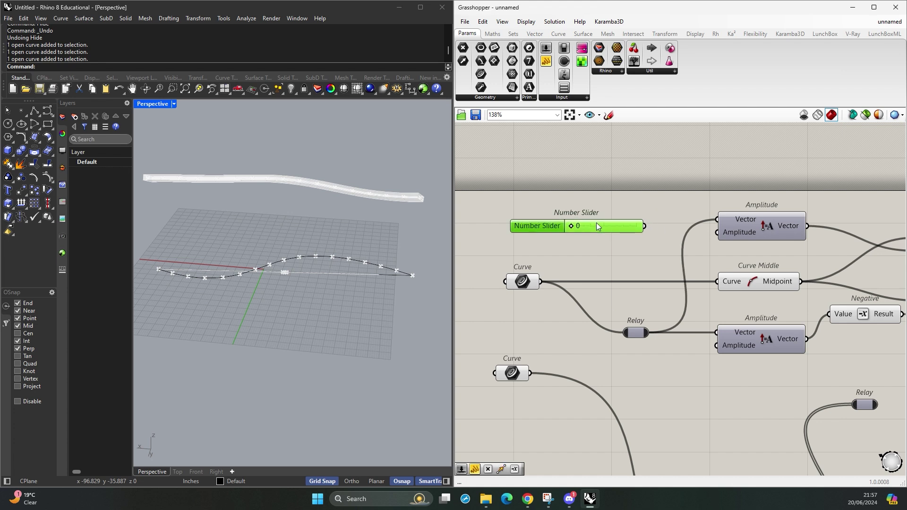
{"action": "left_click_drag", "start_coordinate": [643, 224], "coordinate": [727, 240]}
{"action": "left_click_drag", "start_coordinate": [642, 222], "coordinate": [716, 345]}
- Select both Move components to highlight their points and set the amplitude slider to 81
{"action": "right_click_drag", "start_coordinate": [762, 304], "coordinate": [622, 285]}
{"action": "right_click_drag", "start_coordinate": [775, 271], "coordinate": [833, 291]}
{"action": "left_click", "coordinate": [655, 236]}
{"action": "left_click", "coordinate": [650, 296], "text": "shift"}
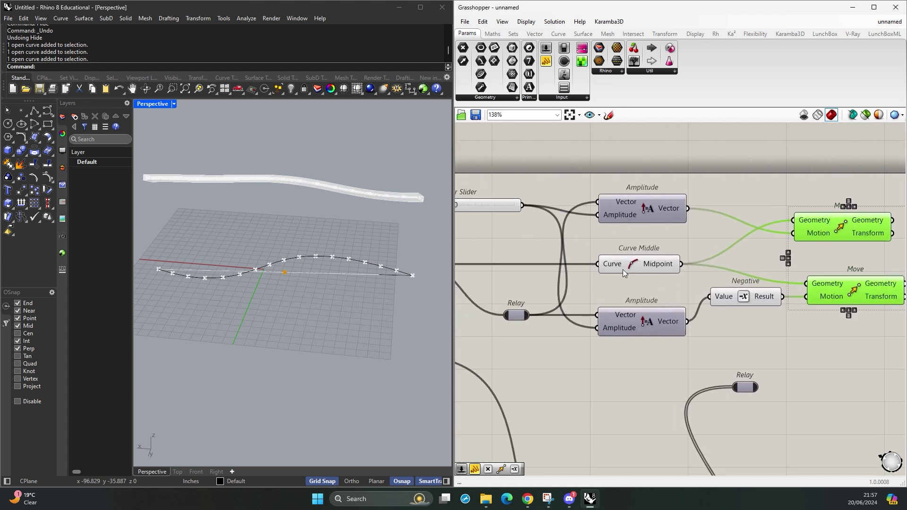
{"action": "right_click_drag", "start_coordinate": [576, 260], "coordinate": [674, 272]}
{"action": "left_click_drag", "start_coordinate": [548, 217], "coordinate": [553, 220]}
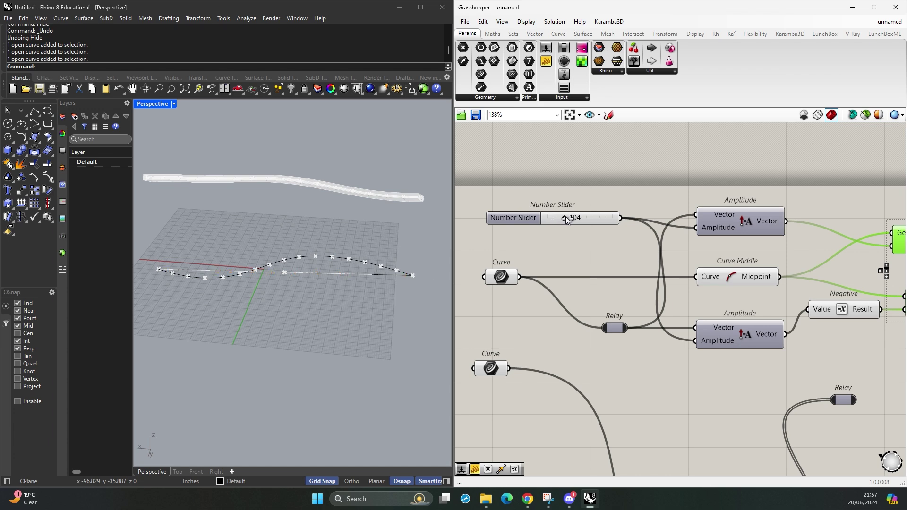
{"action": "scroll", "coordinate": [377, 277], "scroll_direction": "down", "scroll_amount": 4}
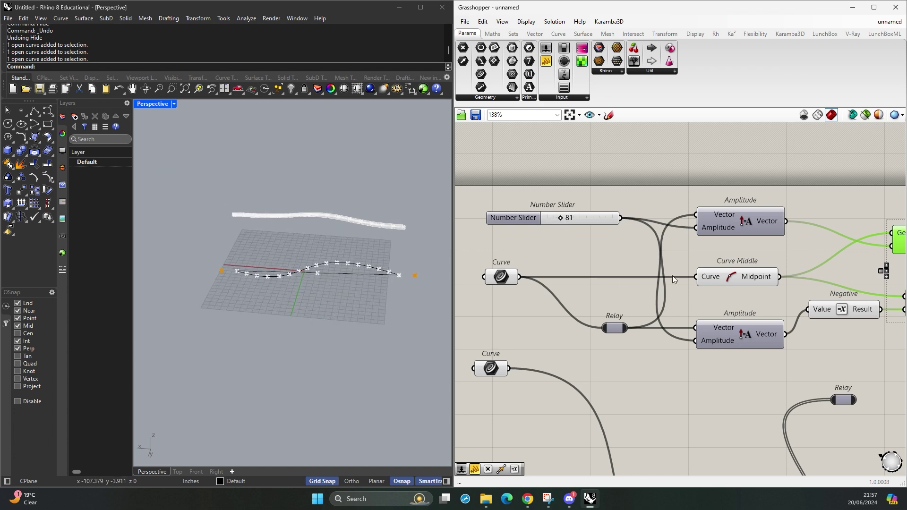
- Add a Line component with the upper Move's Geometry as Start Point and the lower Move's Geometry as End Point
{"action": "right_click_drag", "start_coordinate": [695, 276], "coordinate": [511, 268]}
{"action": "right_click_drag", "start_coordinate": [633, 266], "coordinate": [550, 262]}
{"action": "left_click", "coordinate": [736, 267]}
{"action": "scroll", "coordinate": [751, 267], "scroll_direction": "down", "scroll_amount": 3}
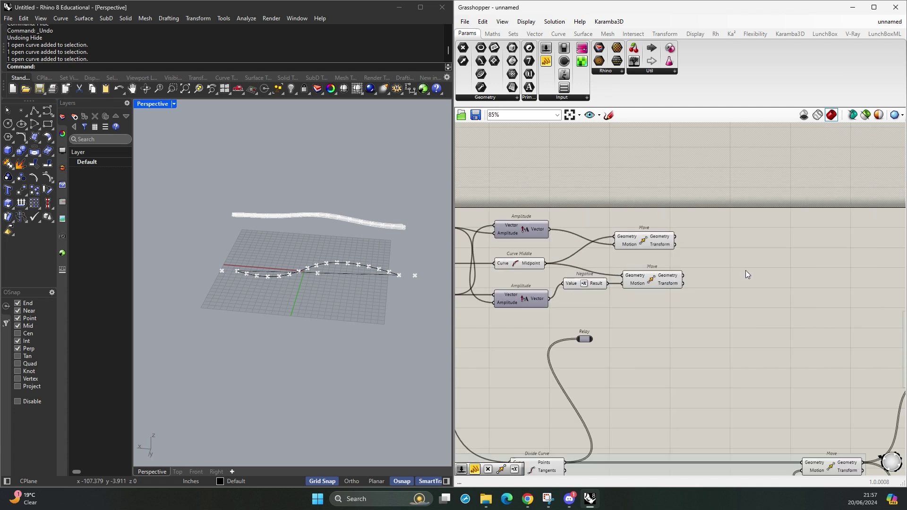
{"action": "double_click", "coordinate": [755, 256]}
{"action": "type", "text": "line"}
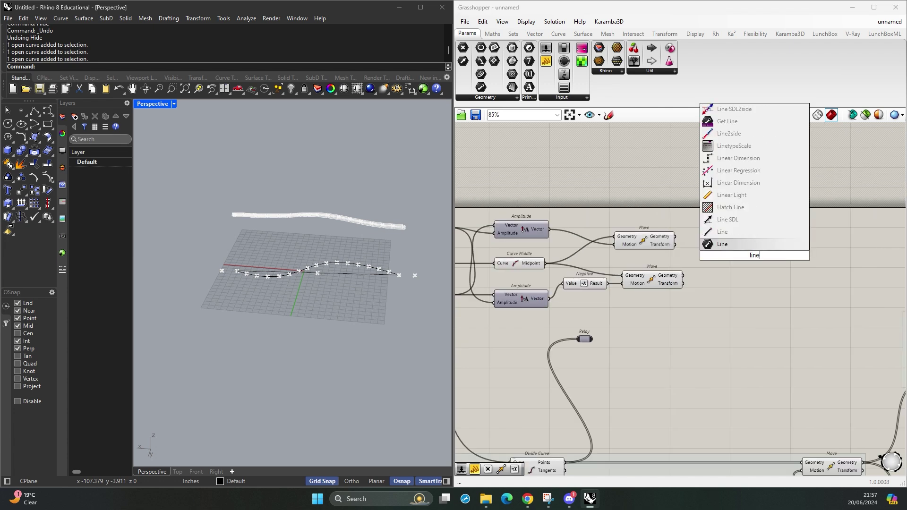
{"action": "key", "text": "Return"}
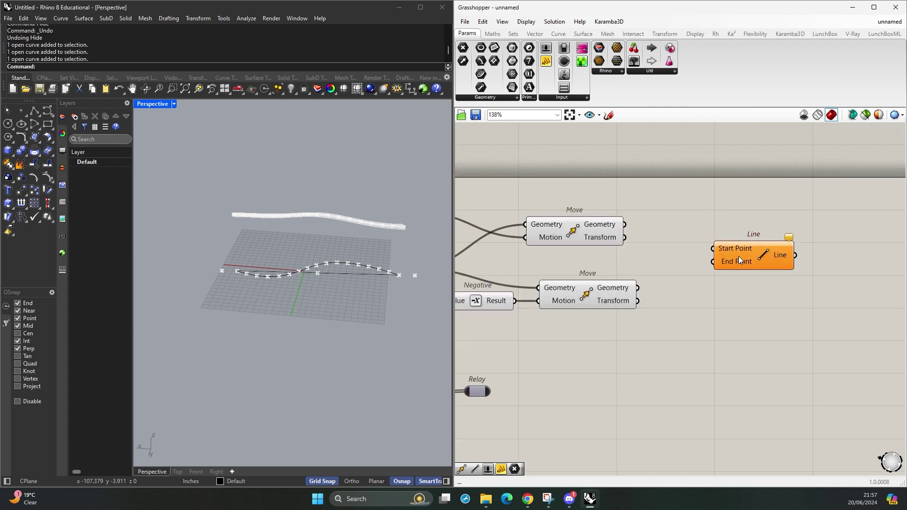
{"action": "left_click_drag", "start_coordinate": [628, 226], "coordinate": [720, 254]}
{"action": "left_click_drag", "start_coordinate": [640, 287], "coordinate": [722, 262]}
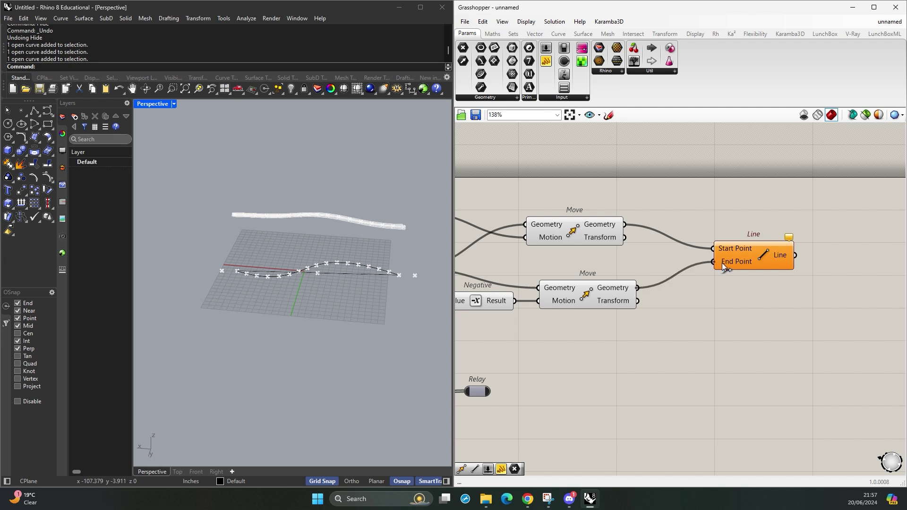
- Hide the straight source line and the wavy source curve in the Rhino viewport
{"action": "left_click", "coordinate": [341, 275]}
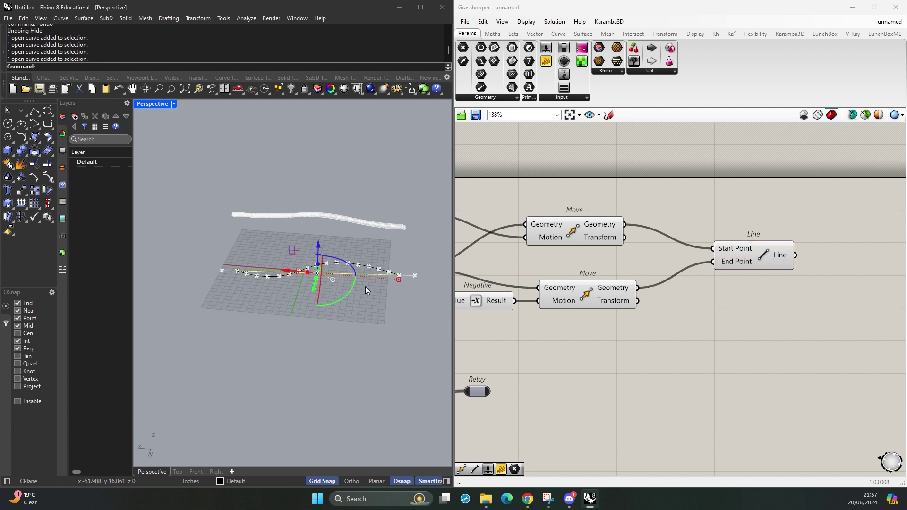
{"action": "key", "text": "ctrl+h"}
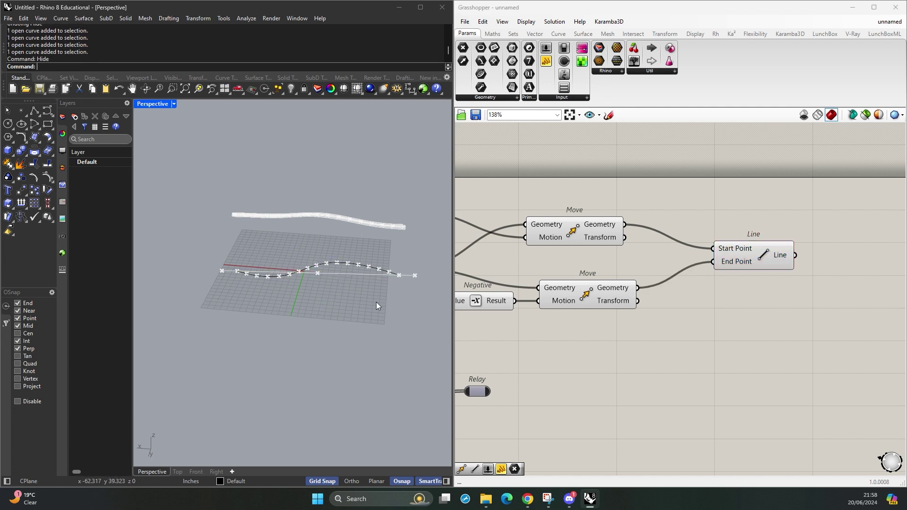
{"action": "right_click_drag", "start_coordinate": [376, 302], "coordinate": [336, 346]}
{"action": "scroll", "coordinate": [342, 252], "scroll_direction": "up", "scroll_amount": 5}
{"action": "left_click", "coordinate": [344, 281]}
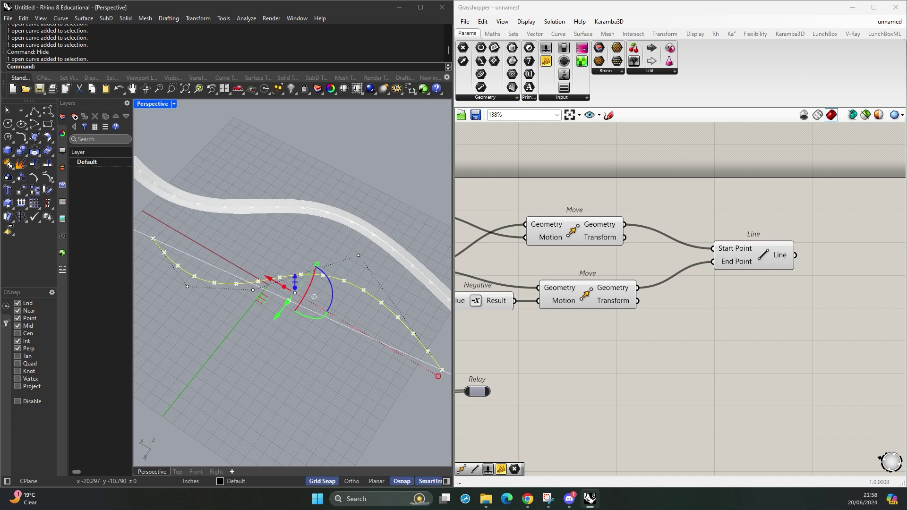
{"action": "key", "text": "ctrl+h"}
- Turn off the preview of the original Divide Curve component and of the lower Curve parameter that feeds it
{"action": "scroll", "coordinate": [728, 211], "scroll_direction": "down", "scroll_amount": 3}
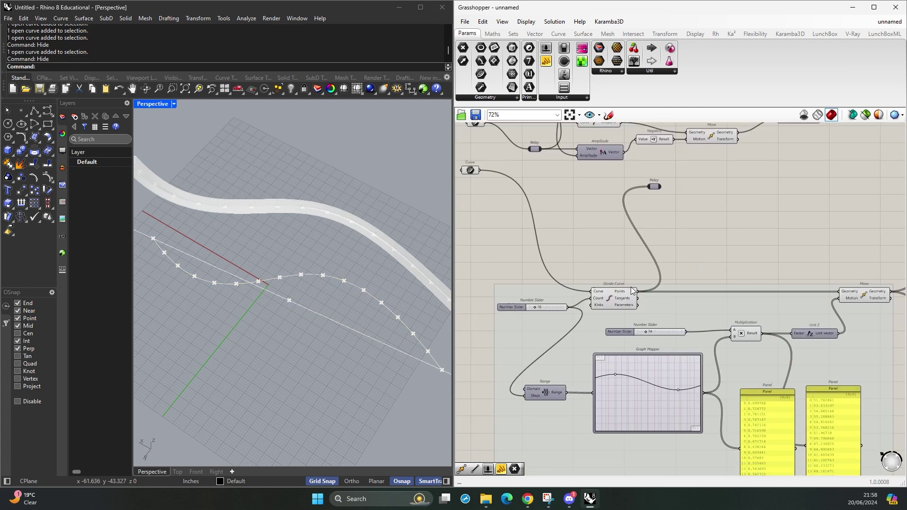
{"action": "left_click", "coordinate": [611, 294]}
{"action": "middle_click", "coordinate": [612, 295]}
{"action": "left_click", "coordinate": [642, 265]}
{"action": "left_click", "coordinate": [595, 258]}
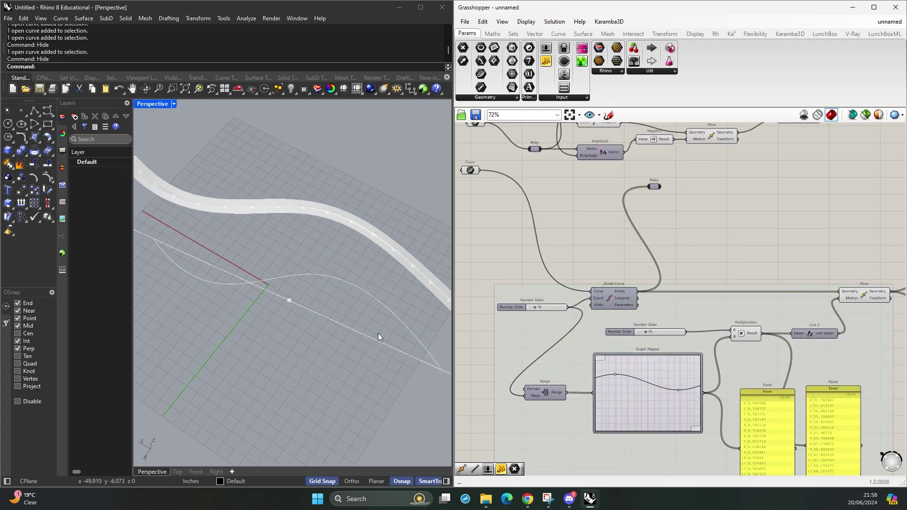
{"action": "left_click", "coordinate": [472, 170]}
{"action": "middle_click", "coordinate": [472, 170]}
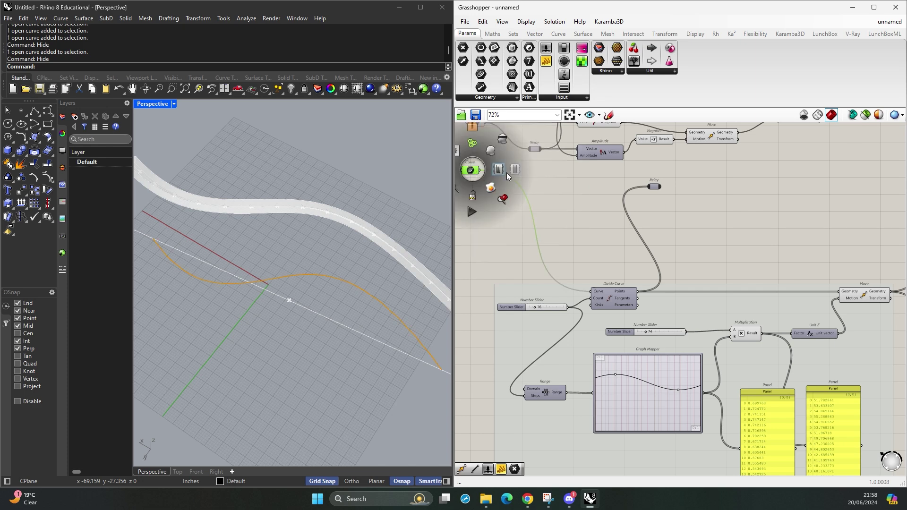
{"action": "left_click", "coordinate": [506, 142]}
{"action": "left_click", "coordinate": [589, 236]}
- Lower the amplitude slider to 20 to shorten the generated base line
{"action": "right_click_drag", "start_coordinate": [589, 236], "coordinate": [577, 287]}
{"action": "right_click_drag", "start_coordinate": [376, 285], "coordinate": [492, 248]}
{"action": "scroll", "coordinate": [578, 209], "scroll_direction": "up", "scroll_amount": 4}
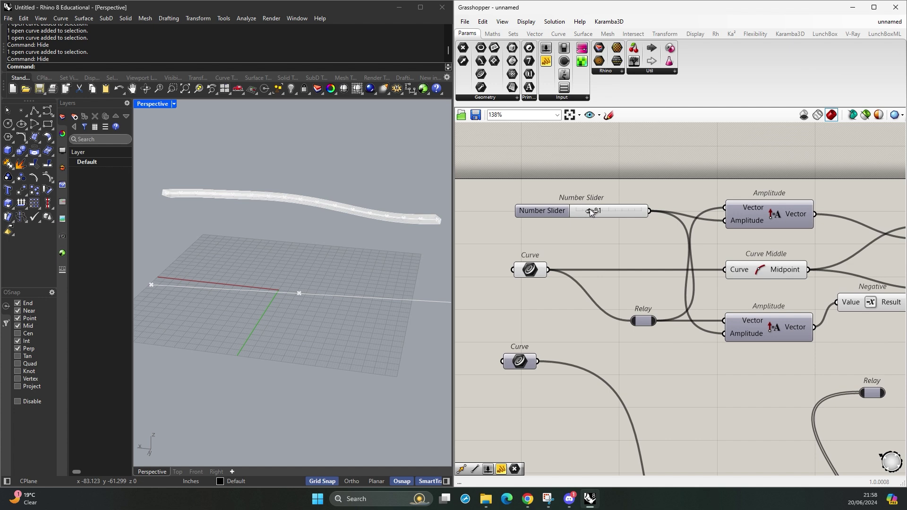
{"action": "left_click_drag", "start_coordinate": [590, 210], "coordinate": [576, 211]}
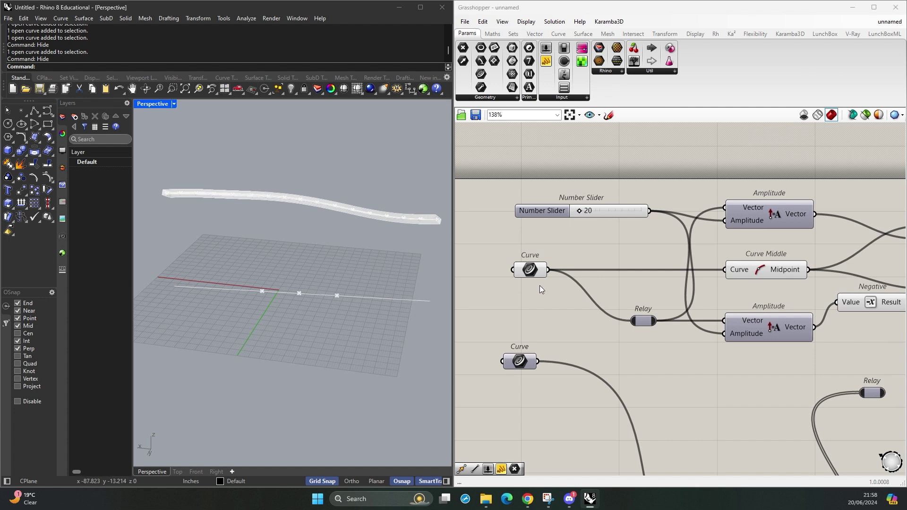
- Turn off the preview of the Curve parameter feeding Curve Middle and raise the amplitude slider to lengthen the base line
{"action": "left_click", "coordinate": [530, 269]}
{"action": "middle_click", "coordinate": [534, 268]}
{"action": "left_click", "coordinate": [564, 238]}
{"action": "left_click", "coordinate": [581, 232]}
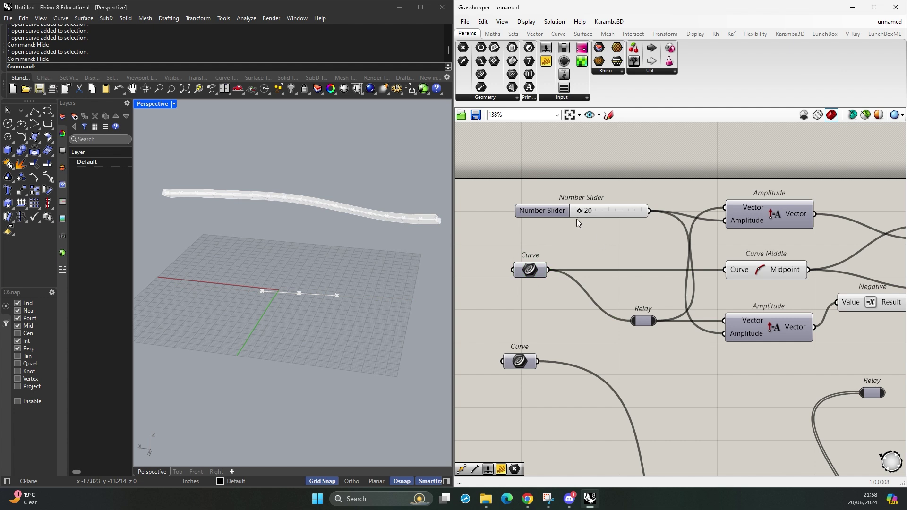
{"action": "left_click_drag", "start_coordinate": [578, 213], "coordinate": [583, 211]}
- Add a Divide Curve component beside the new Line component that joins the two moved points
{"action": "scroll", "coordinate": [588, 283], "scroll_direction": "down", "scroll_amount": 3}
{"action": "right_click_drag", "start_coordinate": [588, 282], "coordinate": [454, 272]}
{"action": "right_click_drag", "start_coordinate": [722, 302], "coordinate": [616, 306]}
{"action": "left_click", "coordinate": [529, 252]}
{"action": "left_click", "coordinate": [669, 302]}
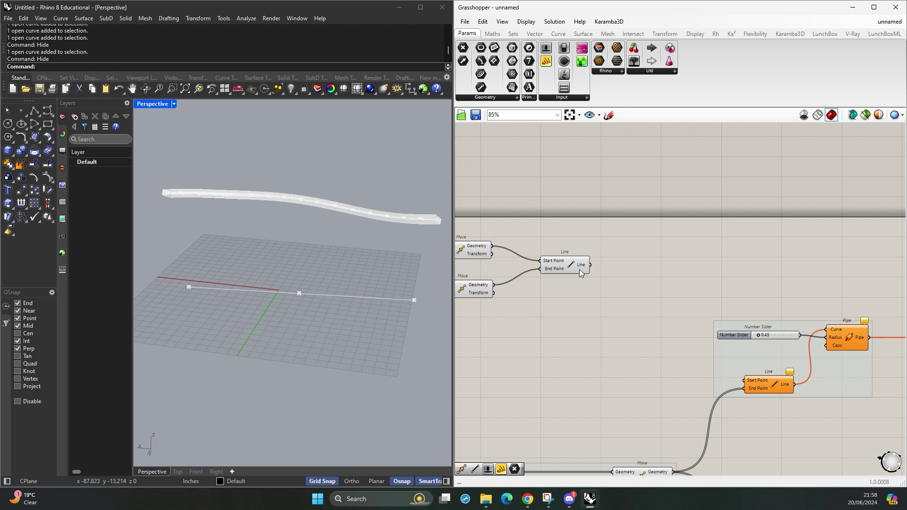
{"action": "double_click", "coordinate": [658, 263]}
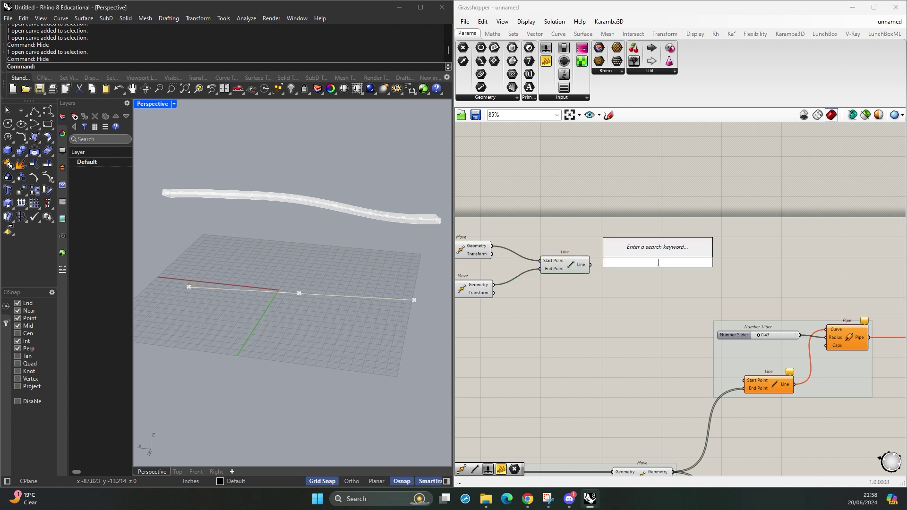
{"action": "type", "text": "dirve"}
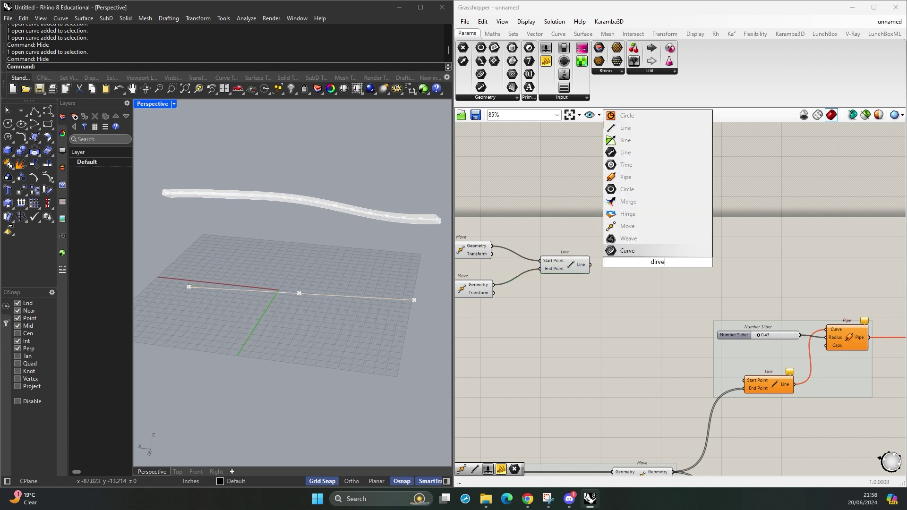
{"action": "key", "text": "BackSpace"}
{"action": "key", "text": "BackSpace"}
{"action": "key", "text": "BackSpace"}
{"action": "type", "text": "vide"}
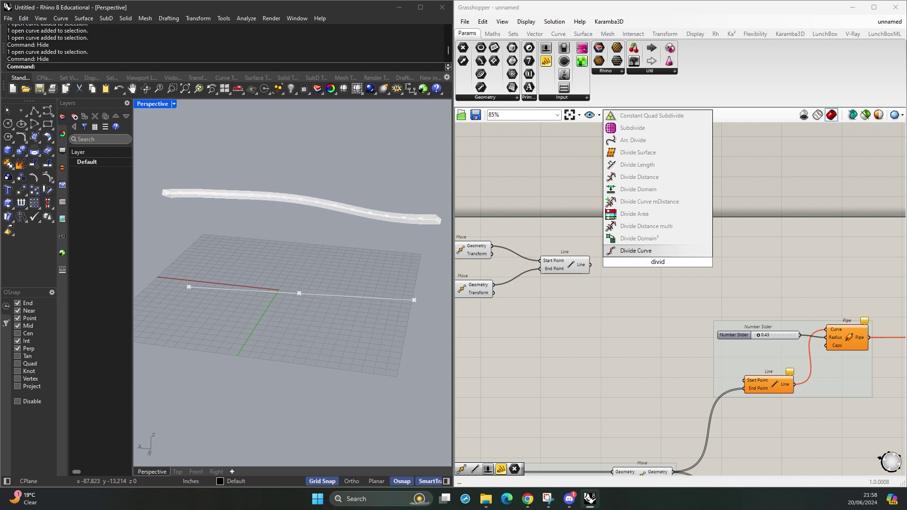
{"action": "key", "text": "Return"}
- Position the new Divide Curve and connect the base Line output to its Curve input
{"action": "scroll", "coordinate": [659, 266], "scroll_direction": "up", "scroll_amount": 3}
{"action": "left_click_drag", "start_coordinate": [660, 265], "coordinate": [682, 288]}
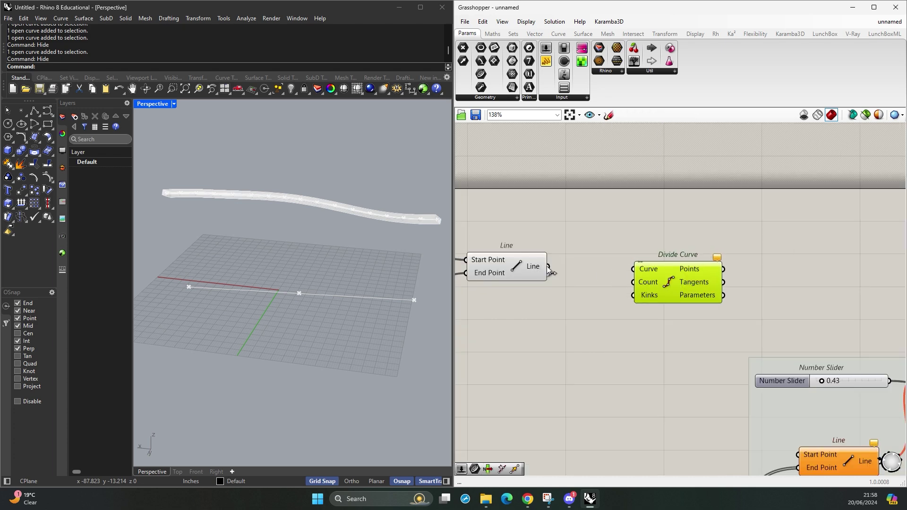
{"action": "left_click_drag", "start_coordinate": [547, 266], "coordinate": [651, 279]}
{"action": "scroll", "coordinate": [635, 295], "scroll_direction": "down", "scroll_amount": 3}
{"action": "right_click_drag", "start_coordinate": [624, 307], "coordinate": [710, 270]}
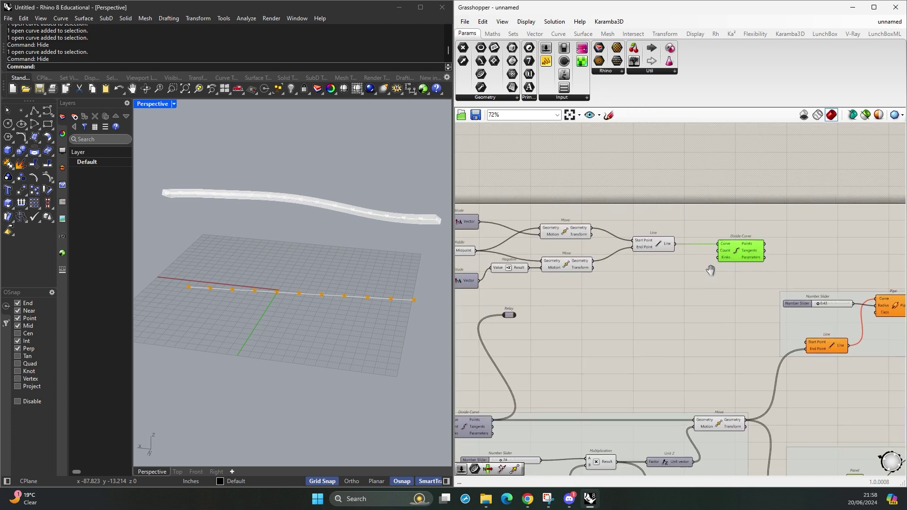
{"action": "left_click", "coordinate": [706, 273]}
- Connect the original Divide Curve's count slider to the Count input of the new Divide Curve
{"action": "right_click_drag", "start_coordinate": [632, 326], "coordinate": [800, 249]}
{"action": "right_click_drag", "start_coordinate": [697, 316], "coordinate": [616, 350]}
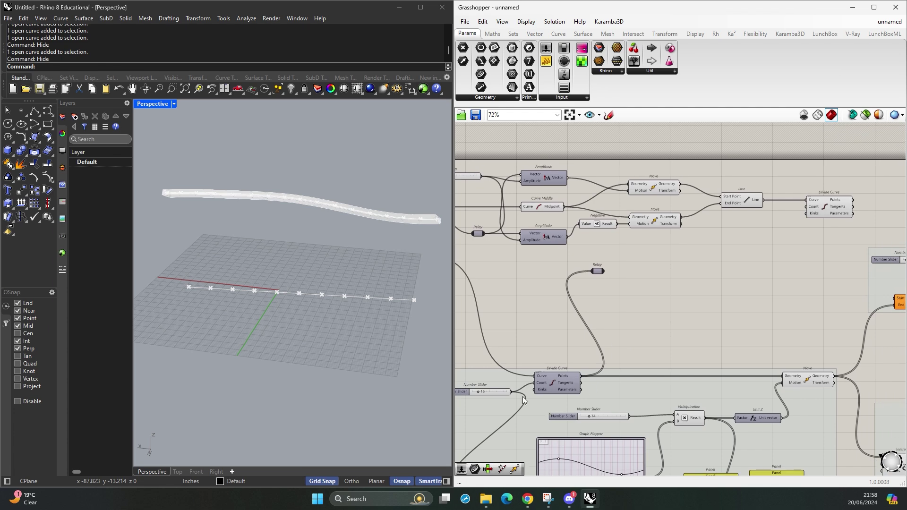
{"action": "left_click_drag", "start_coordinate": [512, 391], "coordinate": [805, 207]}
{"action": "right_click_drag", "start_coordinate": [802, 260], "coordinate": [706, 303]}
{"action": "left_click", "coordinate": [764, 248]}
{"action": "scroll", "coordinate": [762, 248], "scroll_direction": "up", "scroll_amount": 3}
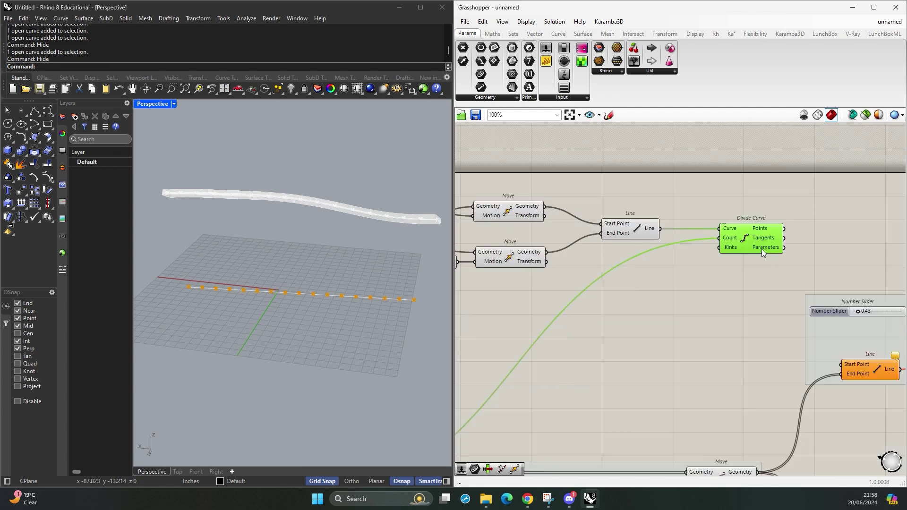
- Connect the new Divide Curve's Points to the Start Point of the Line component feeding the Pipe
{"action": "right_click_drag", "start_coordinate": [764, 275], "coordinate": [702, 245]}
{"action": "left_click", "coordinate": [632, 209]}
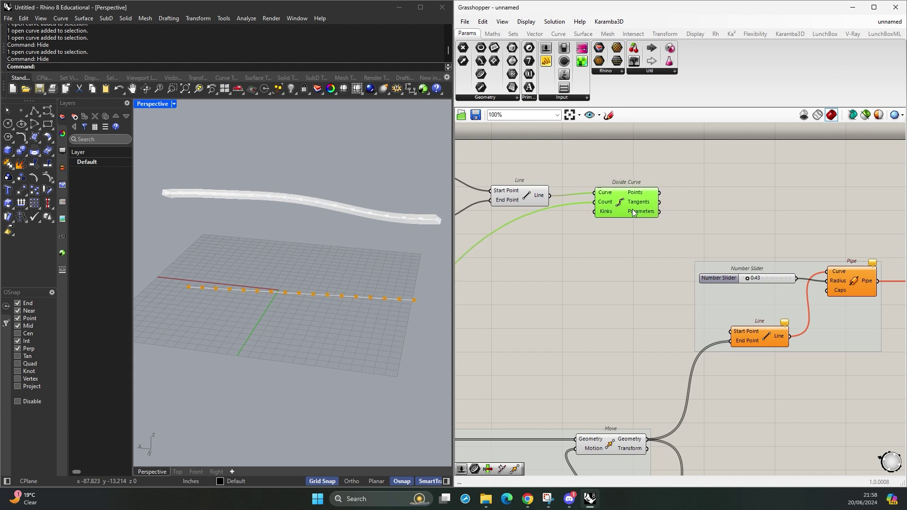
{"action": "left_click", "coordinate": [664, 230]}
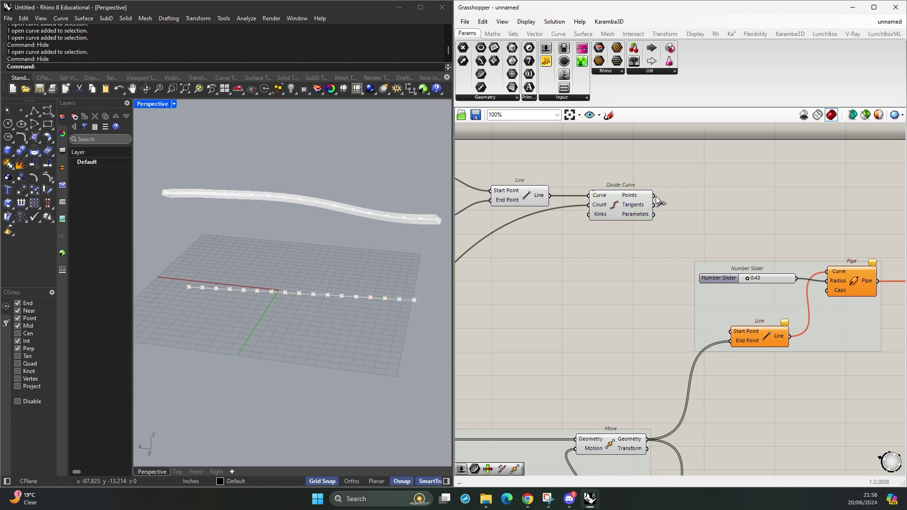
{"action": "left_click_drag", "start_coordinate": [656, 196], "coordinate": [730, 332]}
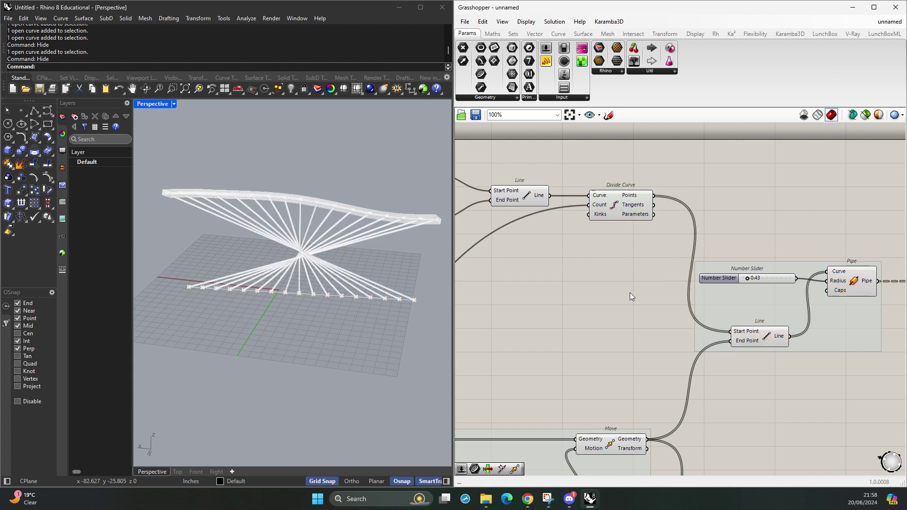
- Examine how the piped balusters link the ends of the base line to the ends of the top rail
{"action": "right_click_drag", "start_coordinate": [341, 280], "coordinate": [383, 288]}
{"action": "scroll", "coordinate": [350, 281], "scroll_direction": "up", "scroll_amount": 5}
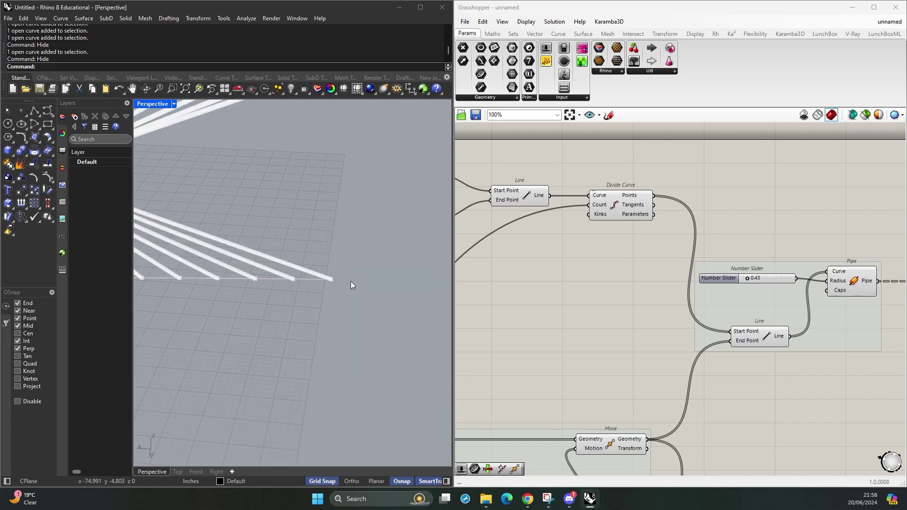
{"action": "scroll", "coordinate": [329, 276], "scroll_direction": "down", "scroll_amount": 3}
{"action": "right_click_drag", "start_coordinate": [329, 276], "coordinate": [286, 277], "text": "shift"}
{"action": "scroll", "coordinate": [286, 278], "scroll_direction": "up", "scroll_amount": 3}
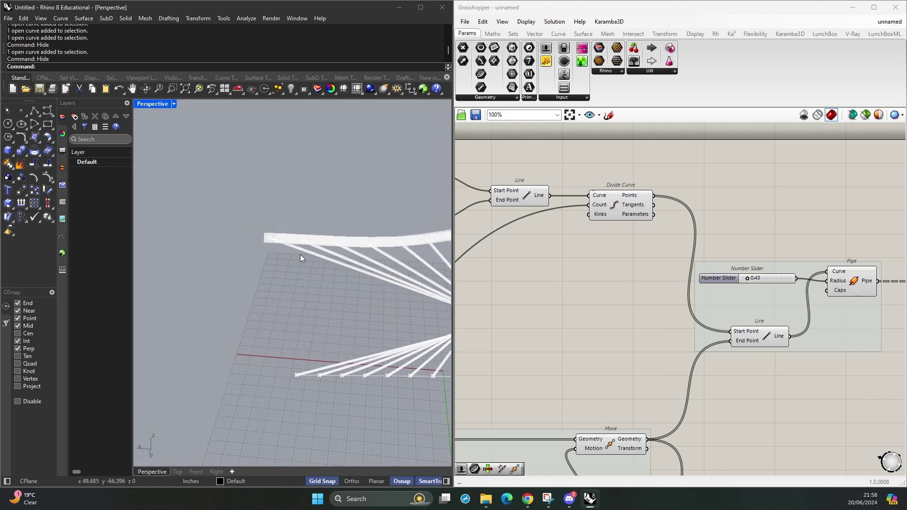
{"action": "scroll", "coordinate": [272, 231], "scroll_direction": "up", "scroll_amount": 4}
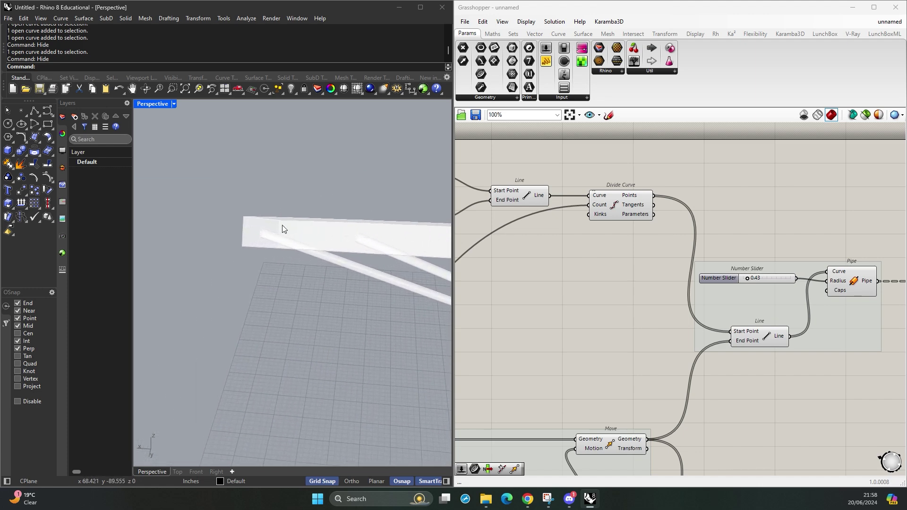
{"action": "scroll", "coordinate": [282, 229], "scroll_direction": "down", "scroll_amount": 6}
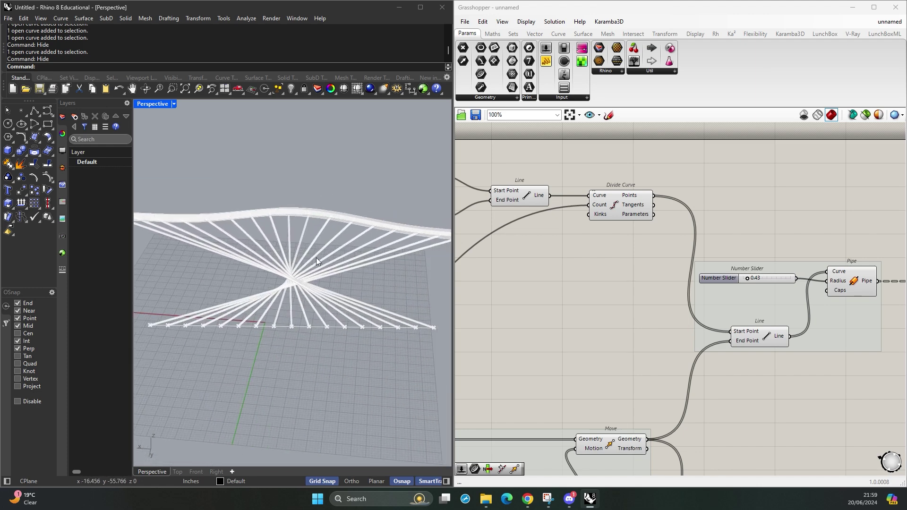
{"action": "right_click_drag", "start_coordinate": [316, 259], "coordinate": [321, 234]}
- Add a Panel and connect the new Divide Curve's Points to it to read the point order
{"action": "right_click_drag", "start_coordinate": [752, 183], "coordinate": [712, 205]}
{"action": "double_click", "coordinate": [712, 205]}
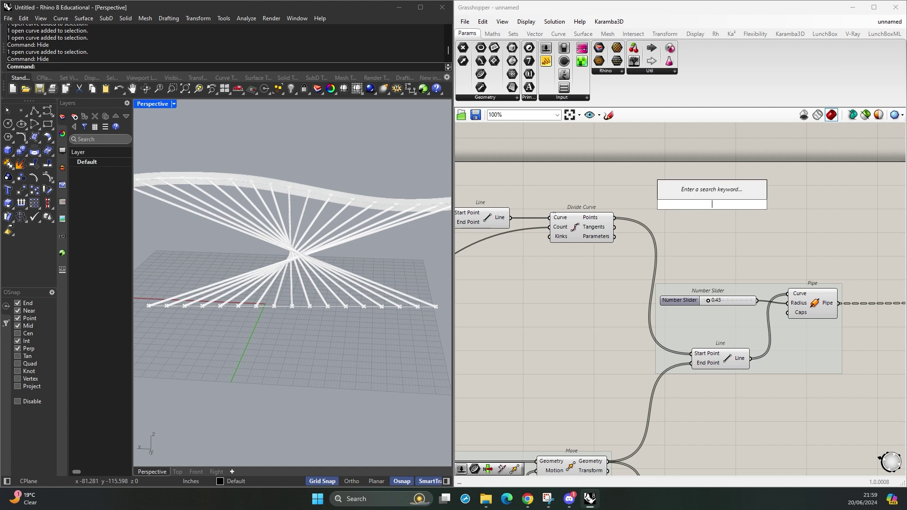
{"action": "type", "text": "panel"}
{"action": "key", "text": "Return"}
{"action": "left_click_drag", "start_coordinate": [616, 218], "coordinate": [698, 377]}
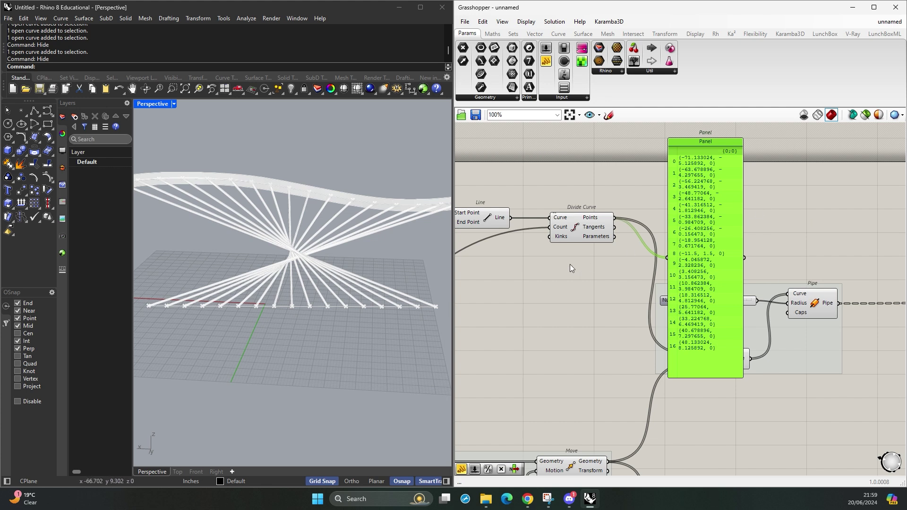
- Reverse the Points output of the new Divide Curve and delete the Panel attached to it
{"action": "right_click", "coordinate": [599, 217]}
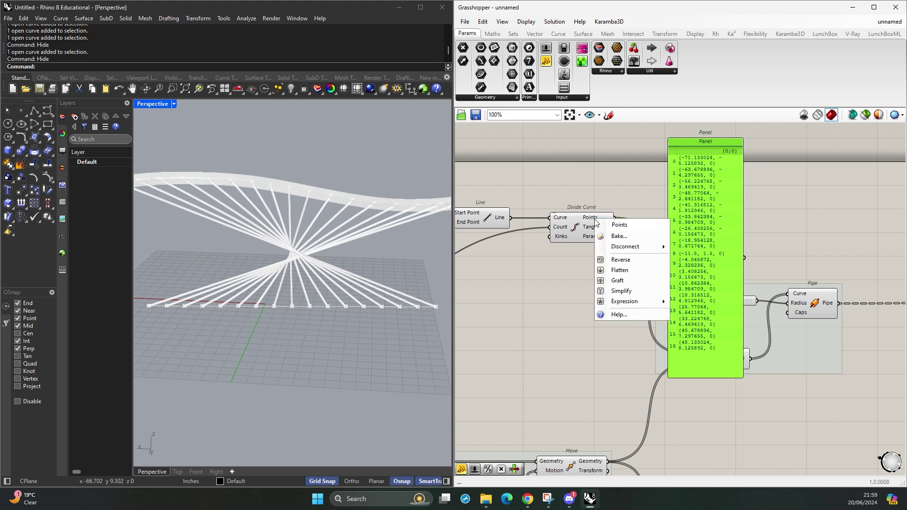
{"action": "left_click", "coordinate": [628, 261]}
{"action": "mouse_move", "coordinate": [373, 257]}
{"action": "right_mouse_down"}
{"action": "mouse_move", "coordinate": [286, 262]}
{"action": "mouse_move", "coordinate": [367, 261]}
{"action": "right_mouse_up"}
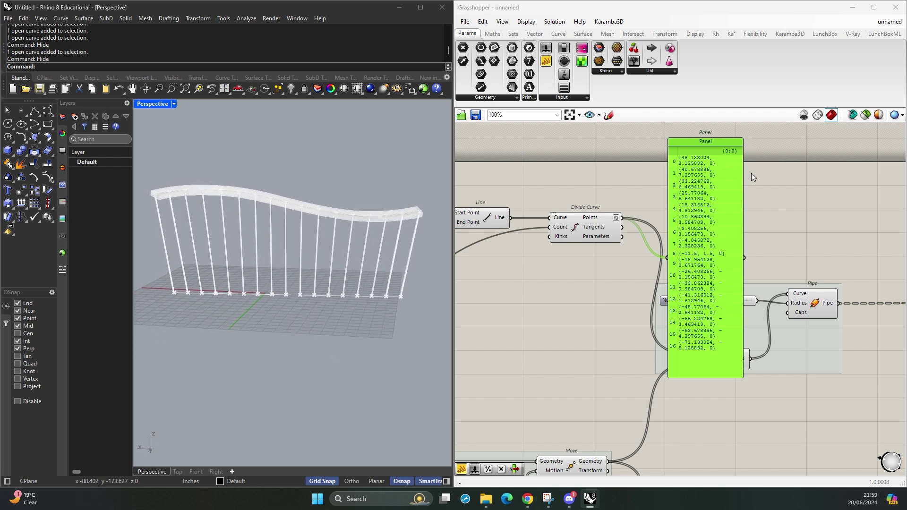
{"action": "key", "text": "Delete"}
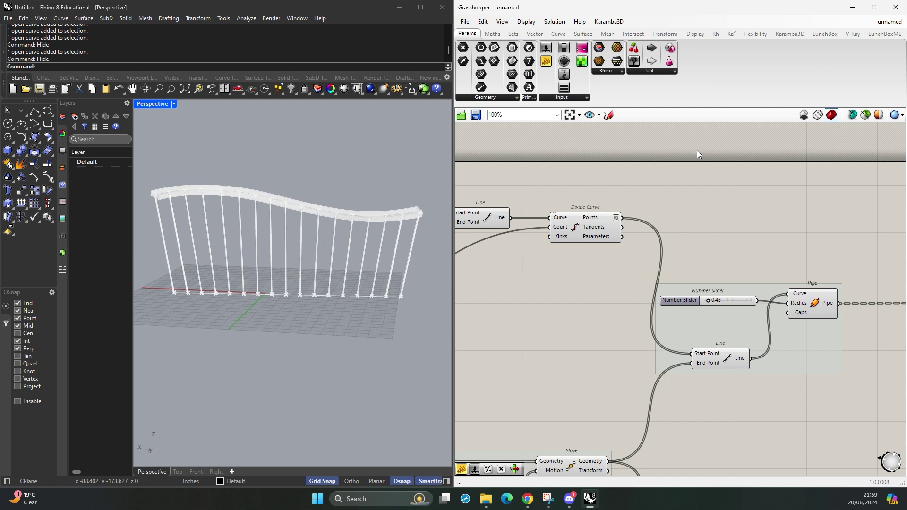
- Set the amplitude slider to 28 to shorten the base line and narrow the foot of the railing
{"action": "right_click_drag", "start_coordinate": [636, 232], "coordinate": [795, 240]}
{"action": "right_click_drag", "start_coordinate": [690, 259], "coordinate": [790, 282]}
{"action": "right_click_drag", "start_coordinate": [472, 271], "coordinate": [676, 267]}
{"action": "mouse_move", "coordinate": [598, 209]}
{"action": "left_mouse_down"}
{"action": "mouse_move", "coordinate": [589, 206]}
{"action": "mouse_move", "coordinate": [598, 209]}
{"action": "left_mouse_up"}
{"action": "right_click_drag", "start_coordinate": [277, 256], "coordinate": [267, 273]}
{"action": "left_click_drag", "start_coordinate": [595, 205], "coordinate": [585, 207]}
{"action": "right_click_drag", "start_coordinate": [283, 265], "coordinate": [246, 255]}
- Review the Grasshopper definition from the graph-mapped Move and rail sweep groups back to the base-line components
{"action": "scroll", "coordinate": [663, 311], "scroll_direction": "down", "scroll_amount": 4}
{"action": "scroll", "coordinate": [718, 330], "scroll_direction": "up", "scroll_amount": 1}
{"action": "right_click_drag", "start_coordinate": [718, 331], "coordinate": [633, 232]}
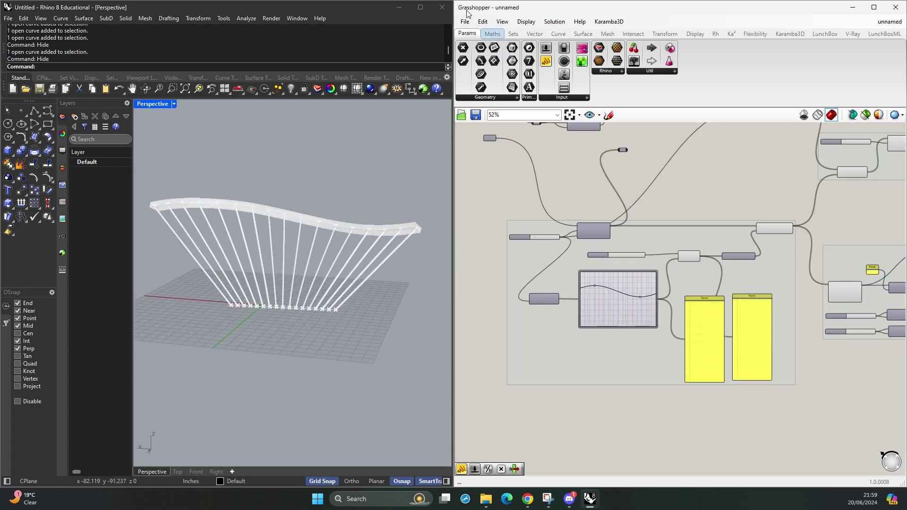
{"action": "scroll", "coordinate": [543, 189], "scroll_direction": "up", "scroll_amount": 3}
{"action": "right_click_drag", "start_coordinate": [543, 189], "coordinate": [608, 263]}
{"action": "right_click_drag", "start_coordinate": [735, 282], "coordinate": [662, 210]}
{"action": "right_click_drag", "start_coordinate": [849, 278], "coordinate": [744, 245]}
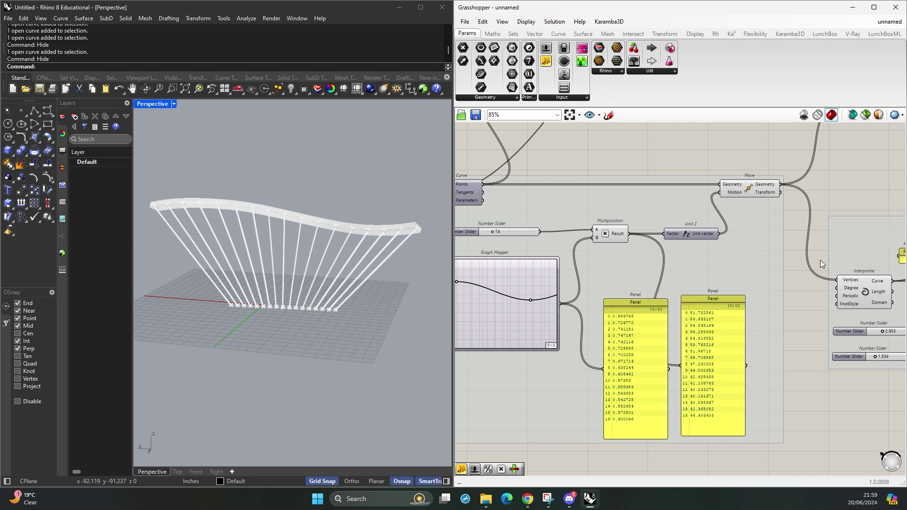
{"action": "right_click_drag", "start_coordinate": [820, 260], "coordinate": [582, 251]}
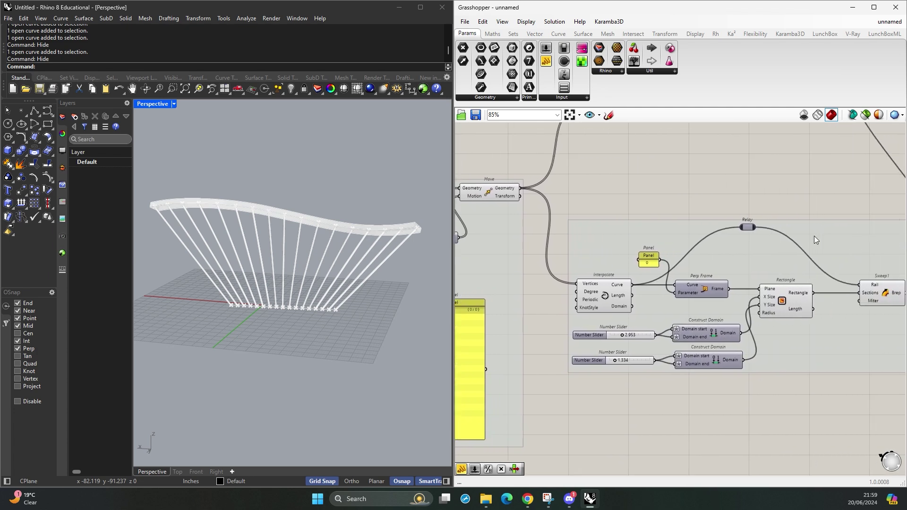
{"action": "right_click_drag", "start_coordinate": [844, 231], "coordinate": [823, 336]}
{"action": "scroll", "coordinate": [703, 243], "scroll_direction": "down", "scroll_amount": 1}
{"action": "scroll", "coordinate": [701, 242], "scroll_direction": "down", "scroll_amount": 2}
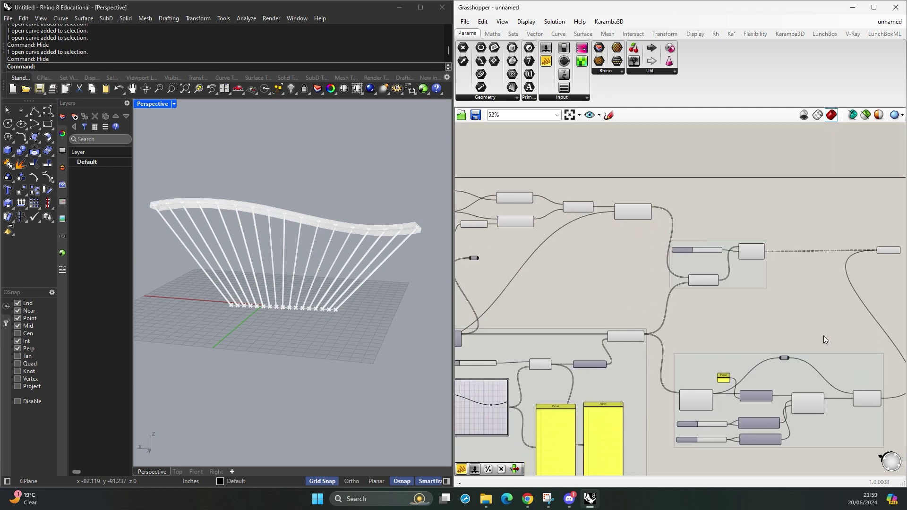
{"action": "right_click_drag", "start_coordinate": [616, 278], "coordinate": [760, 302]}
{"action": "scroll", "coordinate": [540, 254], "scroll_direction": "up", "scroll_amount": 4}
{"action": "right_click_drag", "start_coordinate": [541, 254], "coordinate": [662, 293]}
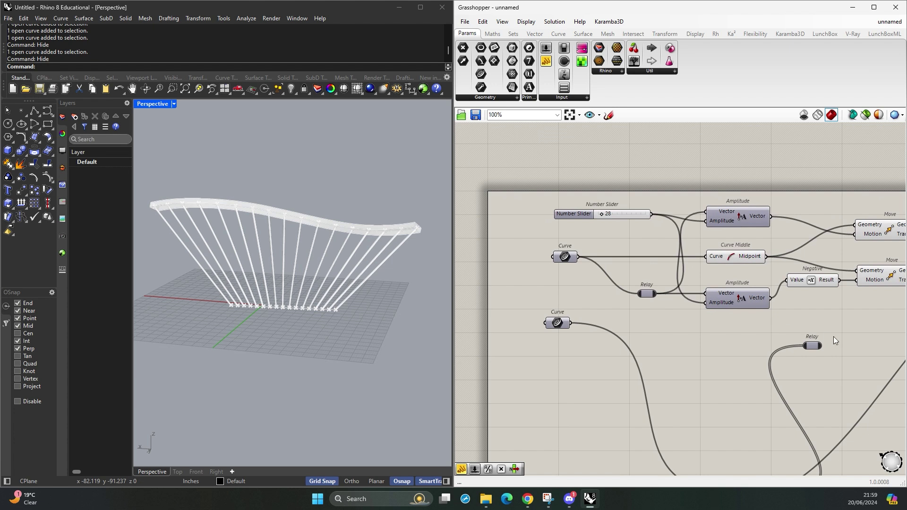
{"action": "right_click_drag", "start_coordinate": [833, 336], "coordinate": [789, 313]}
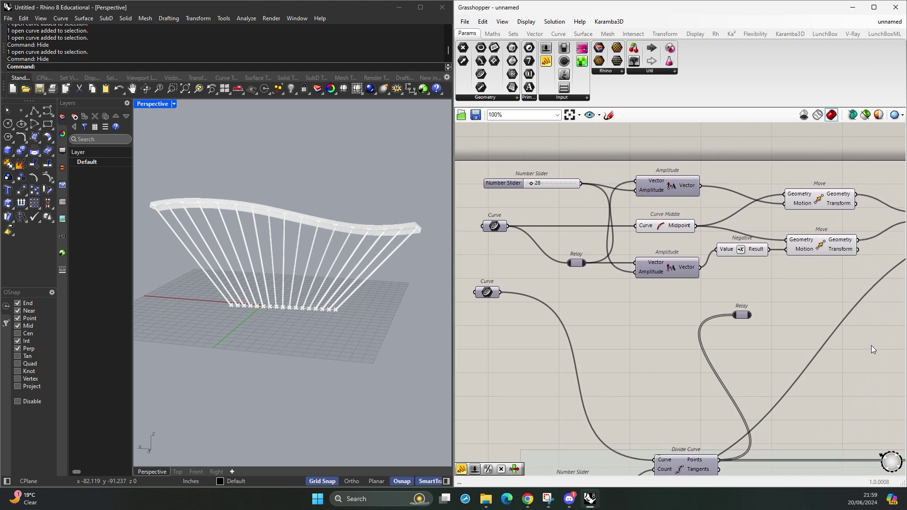
- Examine the baluster definition, including the Series and its three sliders feeding the base line's Divide Curve Count and the Panel
{"action": "right_click_drag", "start_coordinate": [874, 347], "coordinate": [618, 344]}
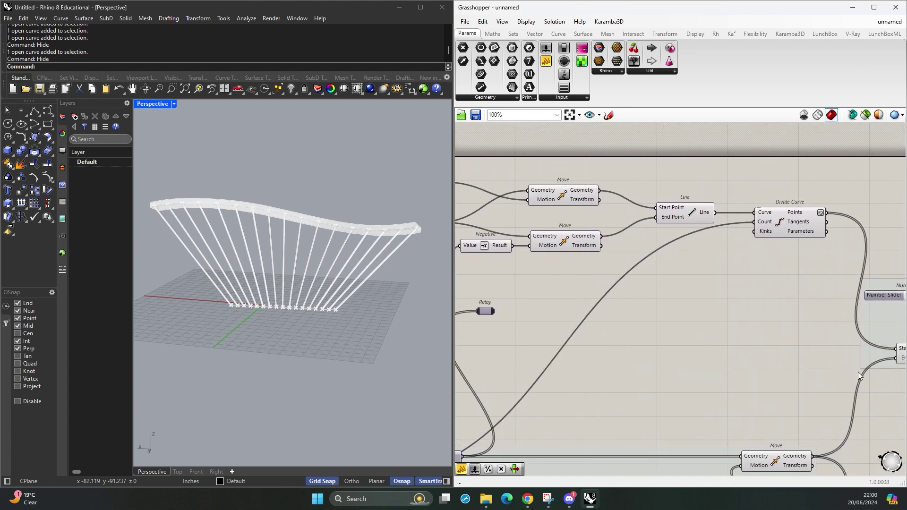
{"action": "right_click_drag", "start_coordinate": [858, 372], "coordinate": [559, 316]}
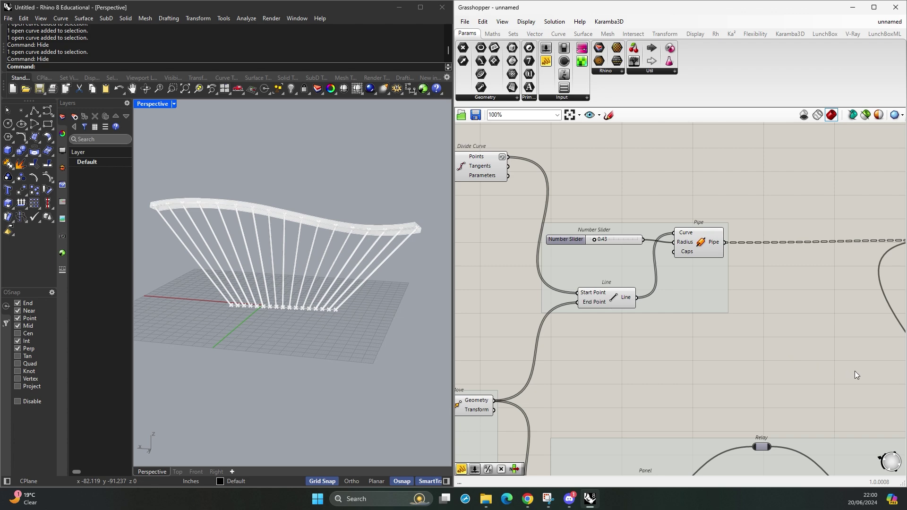
{"action": "right_click_drag", "start_coordinate": [856, 374], "coordinate": [609, 329]}
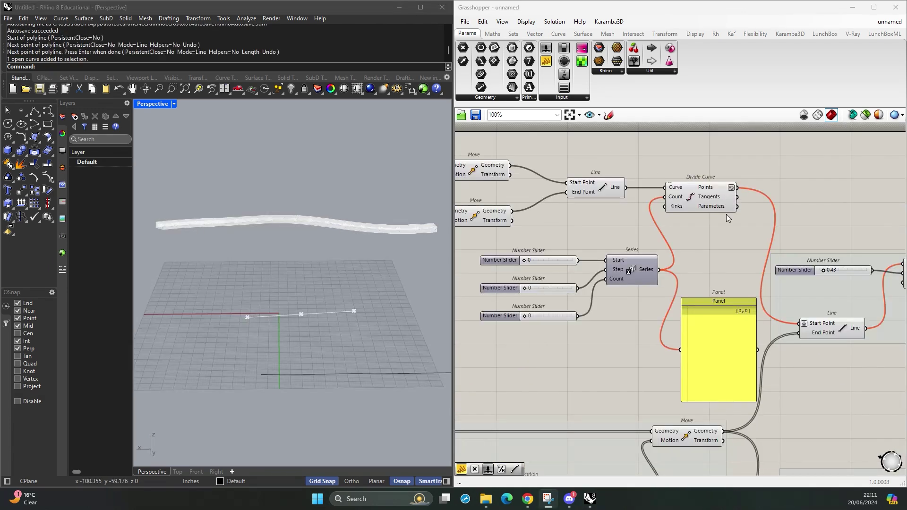
{"action": "right_click_drag", "start_coordinate": [727, 214], "coordinate": [678, 230]}
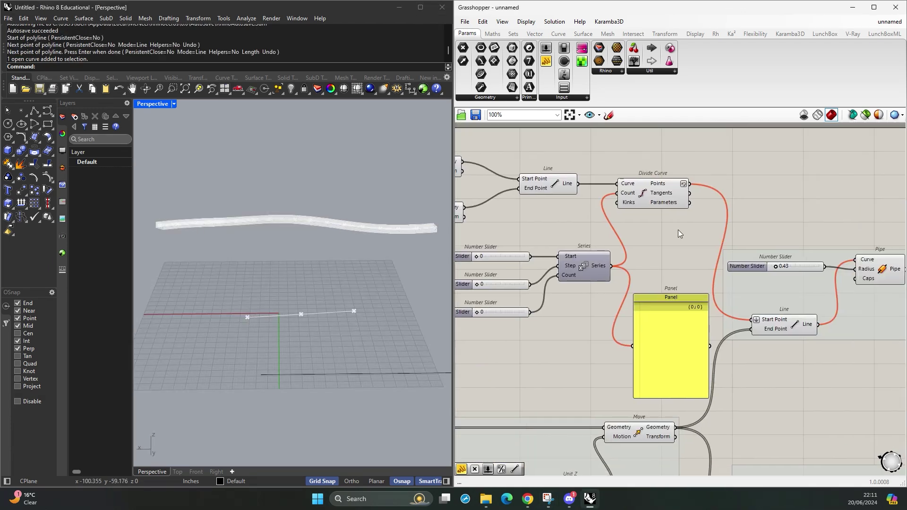
{"action": "scroll", "coordinate": [679, 237], "scroll_direction": "up", "scroll_amount": 5}
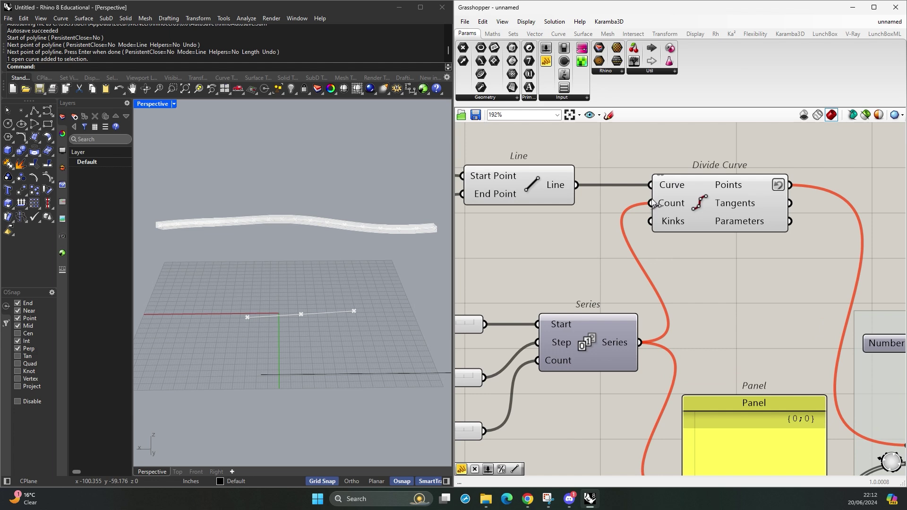
{"action": "right_click_drag", "start_coordinate": [643, 268], "coordinate": [795, 240]}
{"action": "right_click_drag", "start_coordinate": [642, 385], "coordinate": [678, 369]}
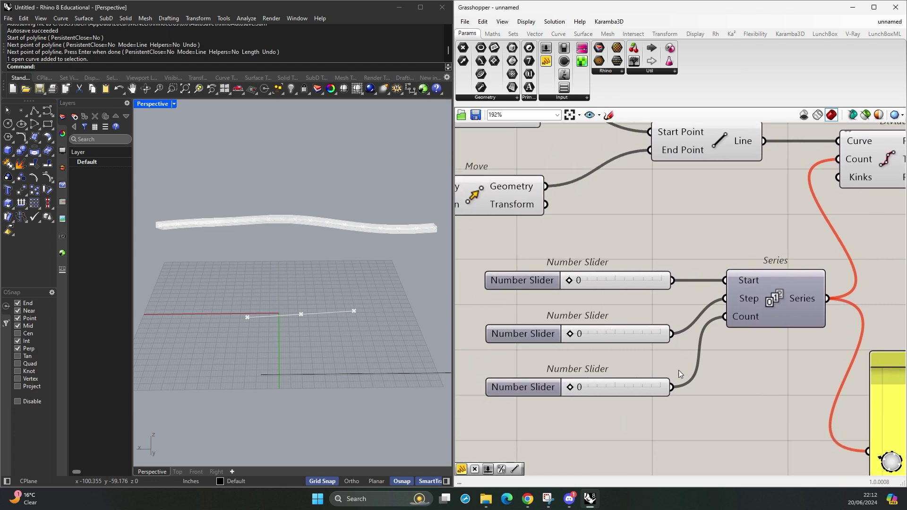
{"action": "right_click_drag", "start_coordinate": [825, 329], "coordinate": [700, 288]}
{"action": "scroll", "coordinate": [701, 287], "scroll_direction": "down", "scroll_amount": 2}
{"action": "right_click_drag", "start_coordinate": [776, 280], "coordinate": [657, 255]}
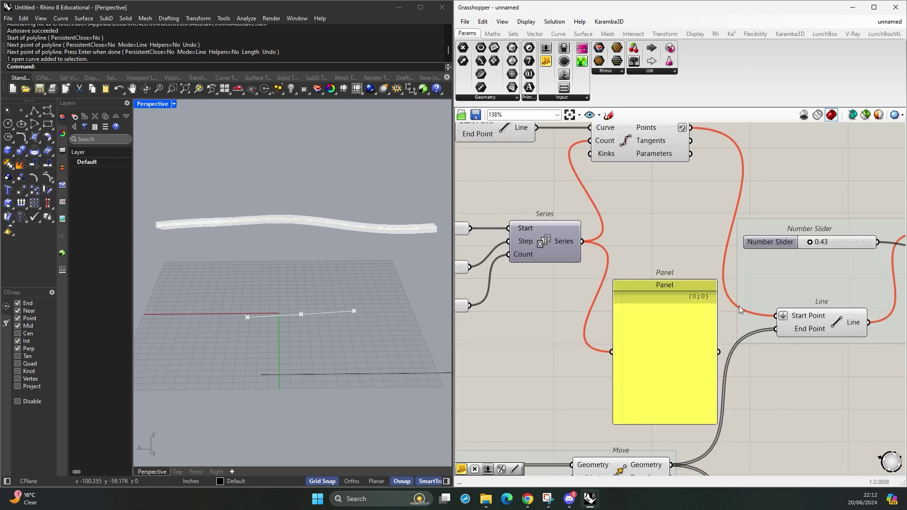
{"action": "right_click_drag", "start_coordinate": [713, 276], "coordinate": [643, 348]}
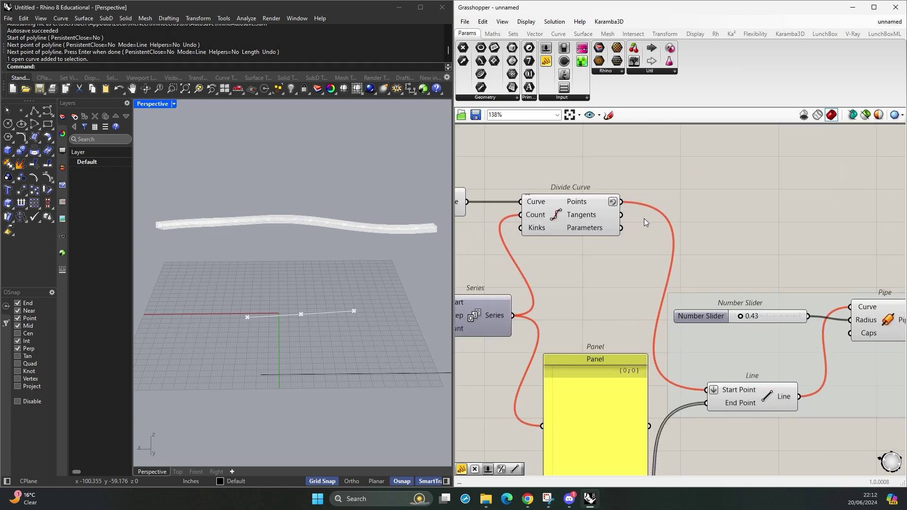
- Turn off Flatten on the Start Point input of the balusters' Line component
{"action": "right_click", "coordinate": [729, 390]}
{"action": "left_click", "coordinate": [764, 370]}
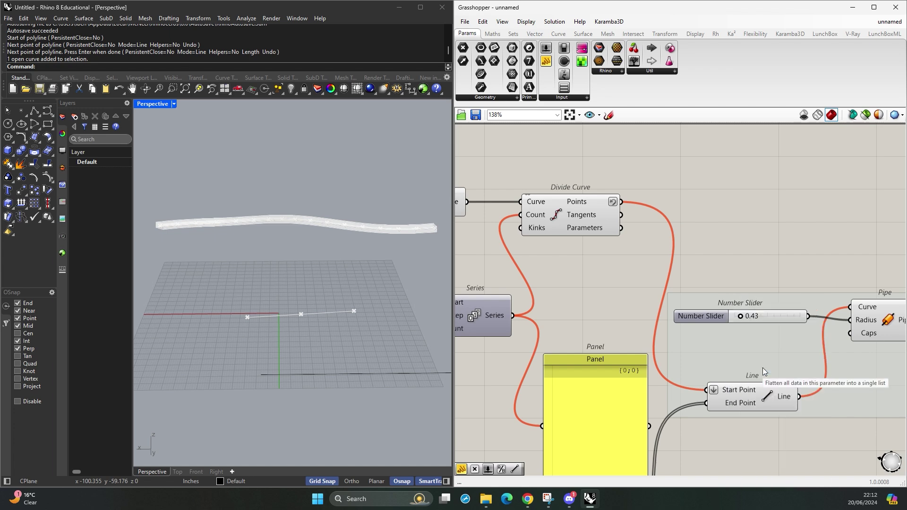
- Set the Series Count slider to 4 and the Start slider to 1
{"action": "scroll", "coordinate": [636, 338], "scroll_direction": "down", "scroll_amount": 2}
{"action": "right_click_drag", "start_coordinate": [628, 336], "coordinate": [754, 327]}
{"action": "scroll", "coordinate": [586, 339], "scroll_direction": "up", "scroll_amount": 3}
{"action": "right_click_drag", "start_coordinate": [586, 340], "coordinate": [609, 307]}
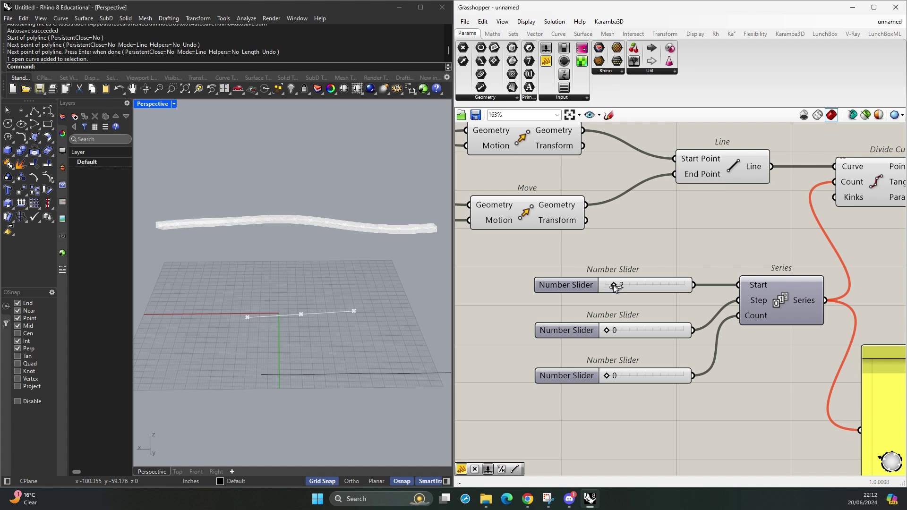
{"action": "right_click_drag", "start_coordinate": [605, 288], "coordinate": [525, 246]}
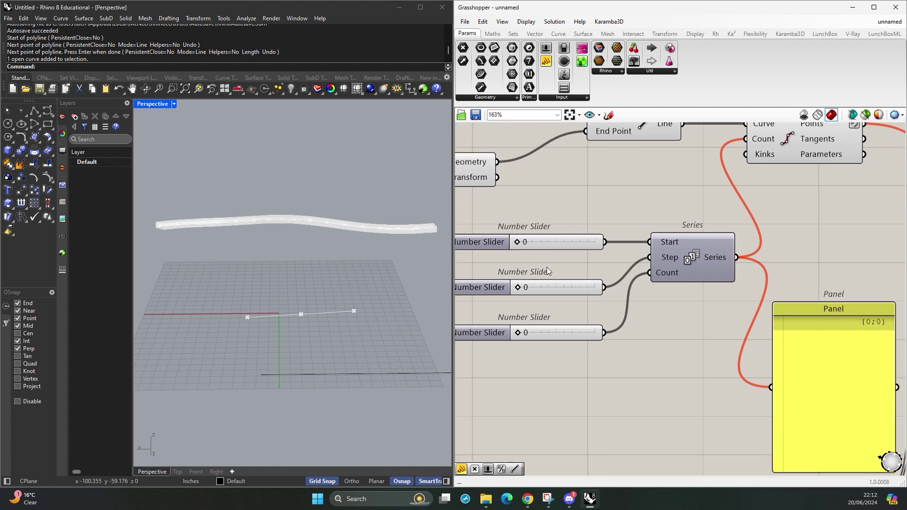
{"action": "left_click_drag", "start_coordinate": [530, 332], "coordinate": [545, 334]}
{"action": "right_click_drag", "start_coordinate": [670, 243], "coordinate": [646, 238]}
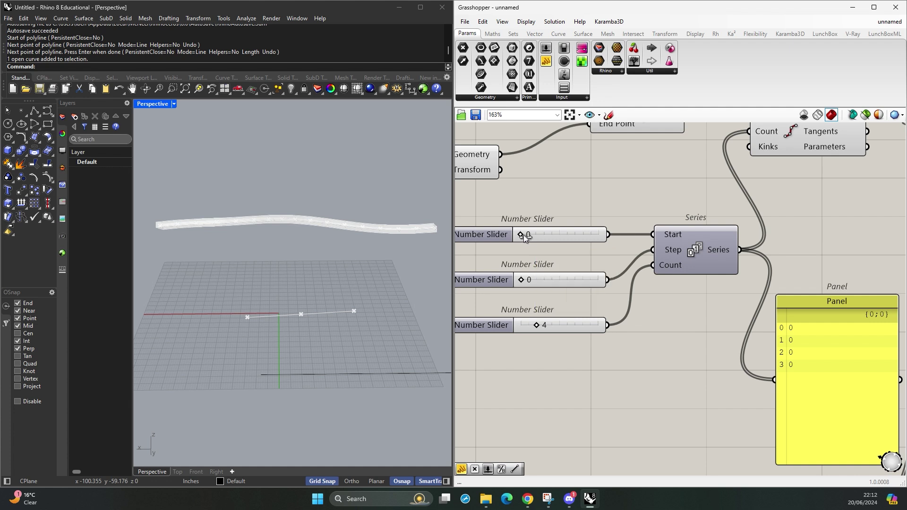
{"action": "left_click_drag", "start_coordinate": [522, 234], "coordinate": [527, 234]}
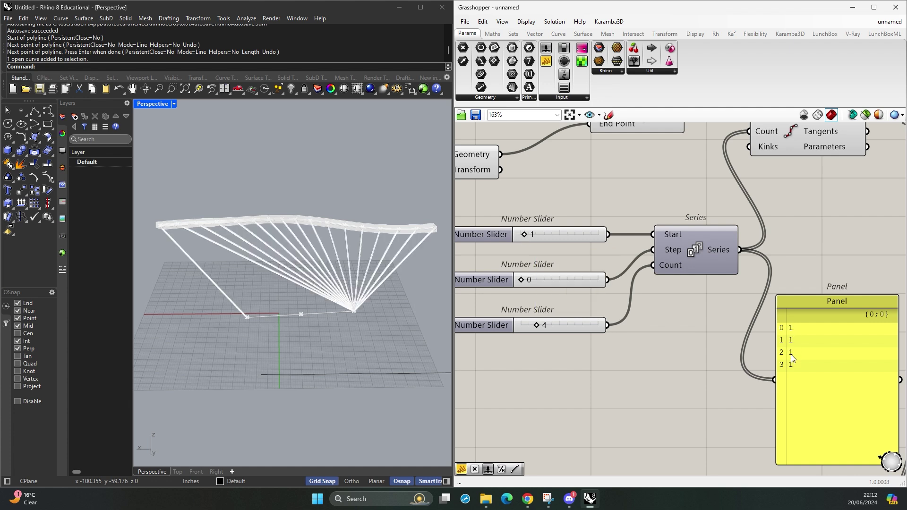
- Set the Series Step slider to 1, 2 and finally 3, checking the numbers in the Panel each time
{"action": "right_click_drag", "start_coordinate": [579, 307], "coordinate": [597, 311]}
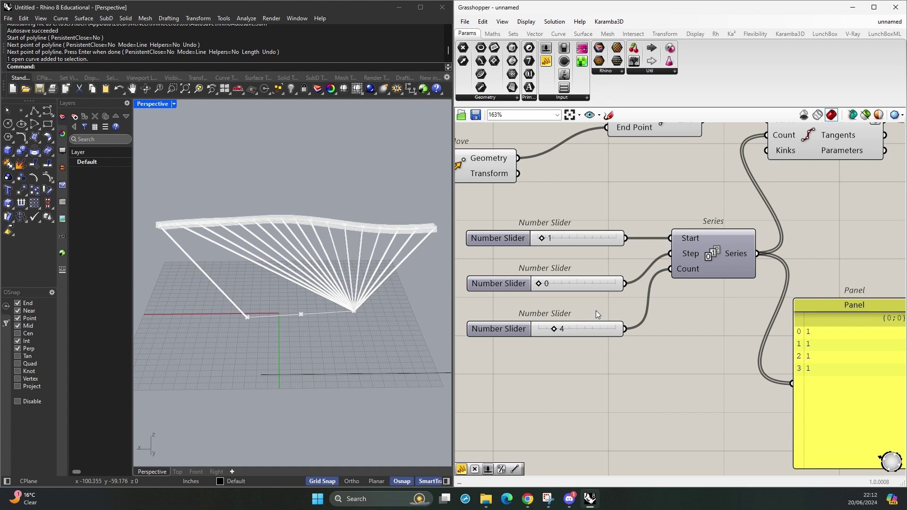
{"action": "right_click_drag", "start_coordinate": [596, 310], "coordinate": [589, 307]}
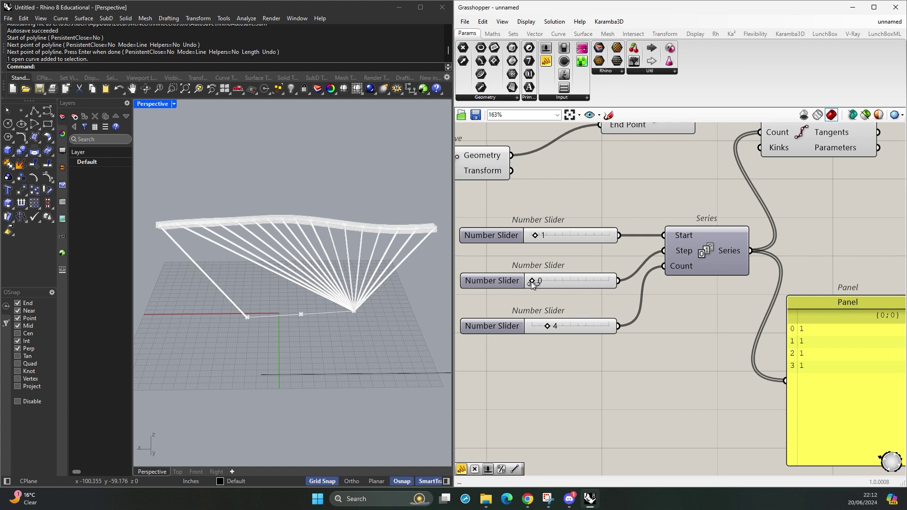
{"action": "left_click_drag", "start_coordinate": [532, 282], "coordinate": [535, 281]}
{"action": "right_click_drag", "start_coordinate": [637, 318], "coordinate": [618, 311]}
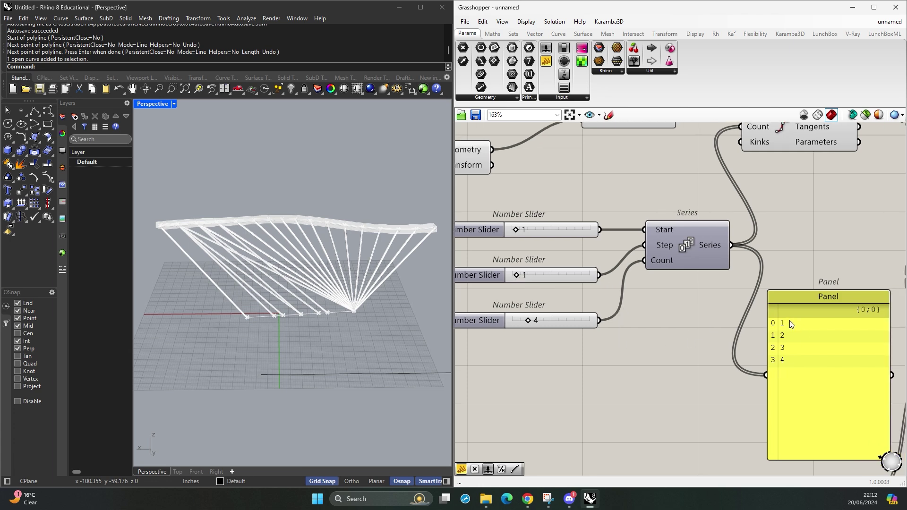
{"action": "scroll", "coordinate": [787, 345], "scroll_direction": "up", "scroll_amount": 3}
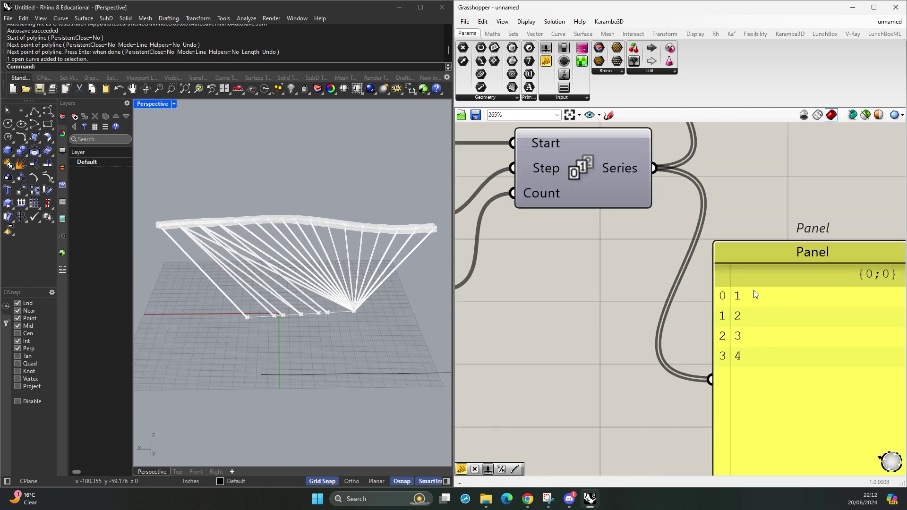
{"action": "scroll", "coordinate": [753, 290], "scroll_direction": "down", "scroll_amount": 3}
{"action": "right_click_drag", "start_coordinate": [752, 299], "coordinate": [775, 317]}
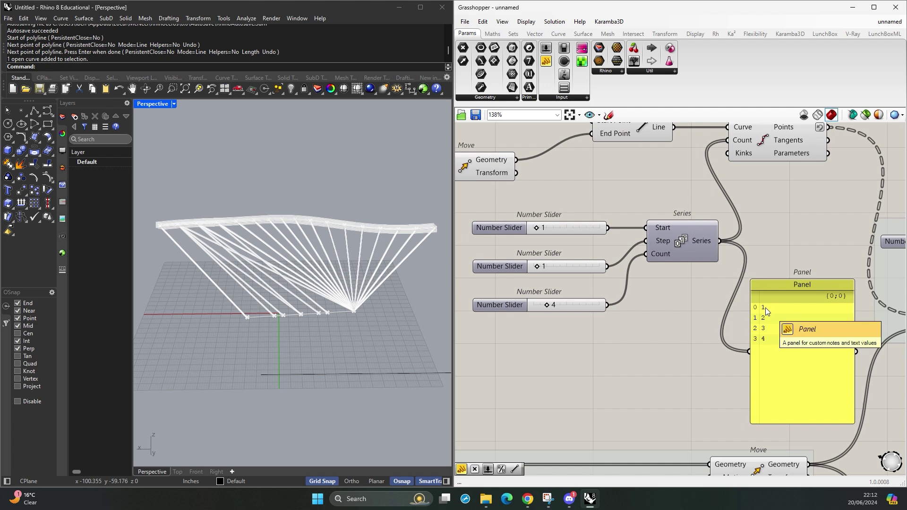
{"action": "left_click_drag", "start_coordinate": [537, 267], "coordinate": [542, 267]}
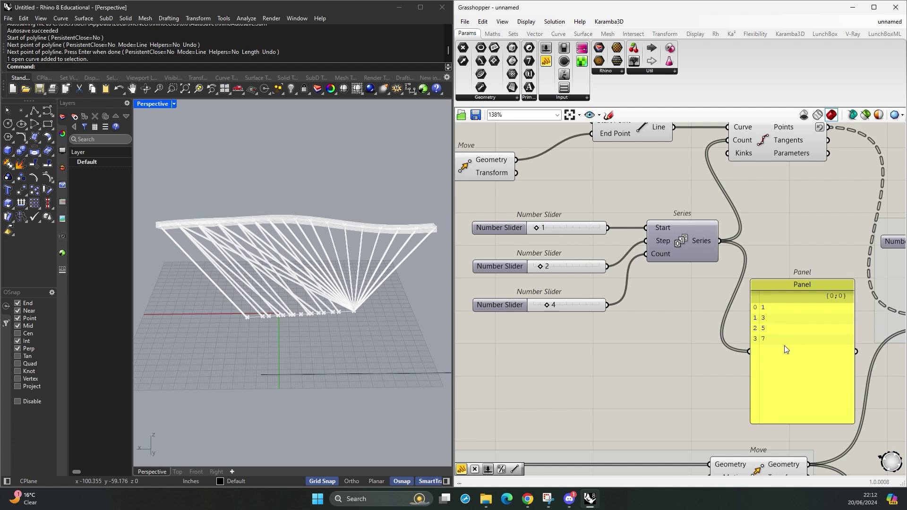
{"action": "left_click_drag", "start_coordinate": [542, 266], "coordinate": [545, 267]}
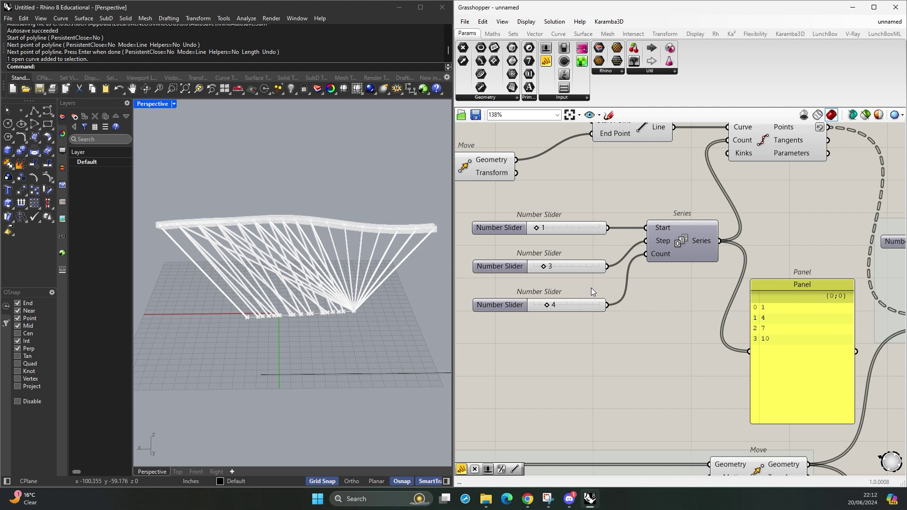
- Reset the Series Step, Start and Count sliders to 0
{"action": "right_click_drag", "start_coordinate": [590, 288], "coordinate": [578, 287]}
{"action": "left_click_drag", "start_coordinate": [531, 262], "coordinate": [520, 264]}
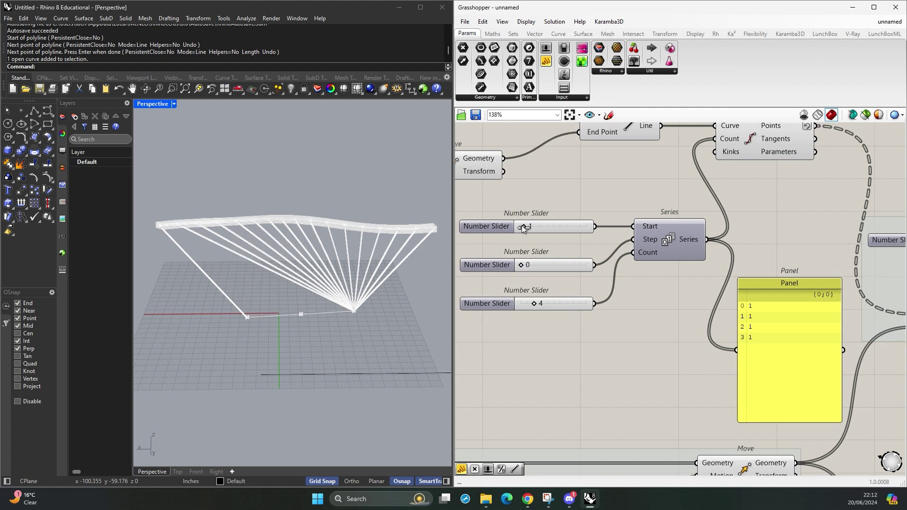
{"action": "left_click_drag", "start_coordinate": [523, 227], "coordinate": [519, 227]}
{"action": "left_click", "coordinate": [533, 304]}
{"action": "left_click_drag", "start_coordinate": [533, 304], "coordinate": [520, 306]}
{"action": "left_click", "coordinate": [544, 329]}
- Flatten the Start Point input of the balusters' Line component
{"action": "right_click_drag", "start_coordinate": [664, 332], "coordinate": [408, 354]}
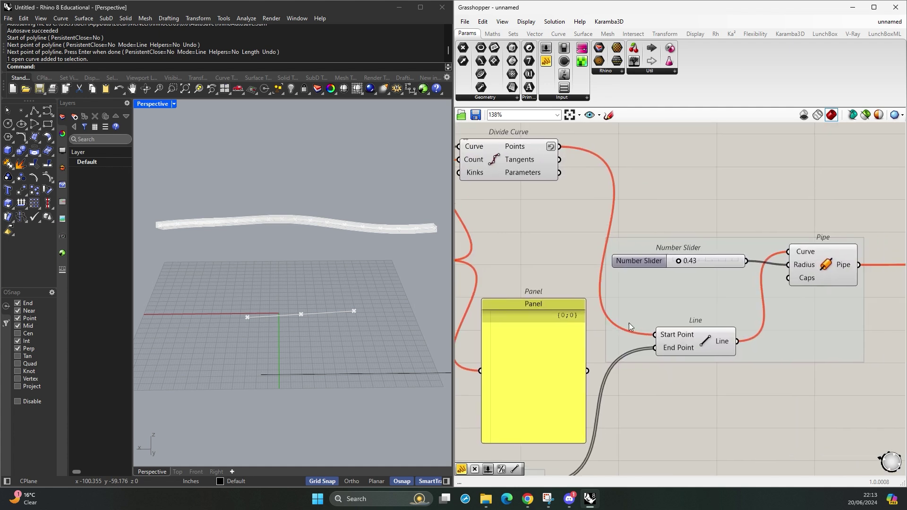
{"action": "right_click", "coordinate": [666, 337]}
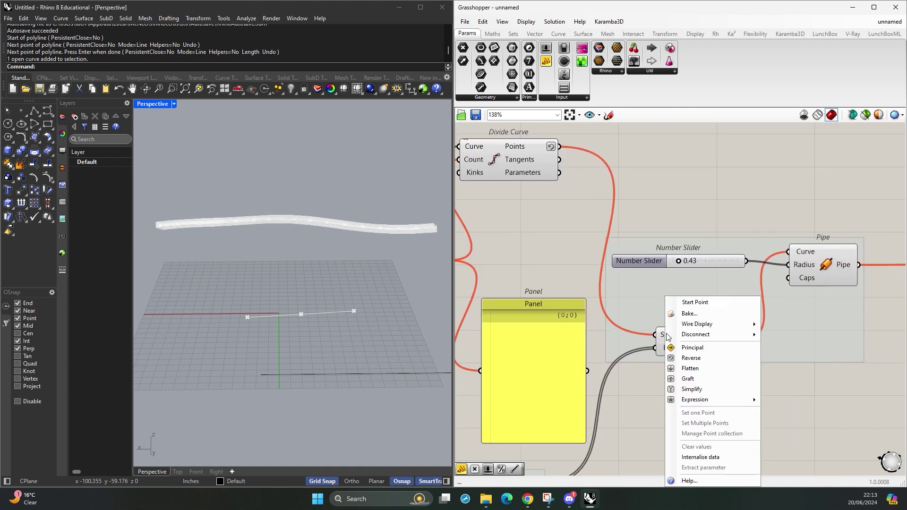
- Set the Series Start slider to 1 and its Step and Count sliders to 2
{"action": "right_click_drag", "start_coordinate": [624, 361], "coordinate": [680, 359]}
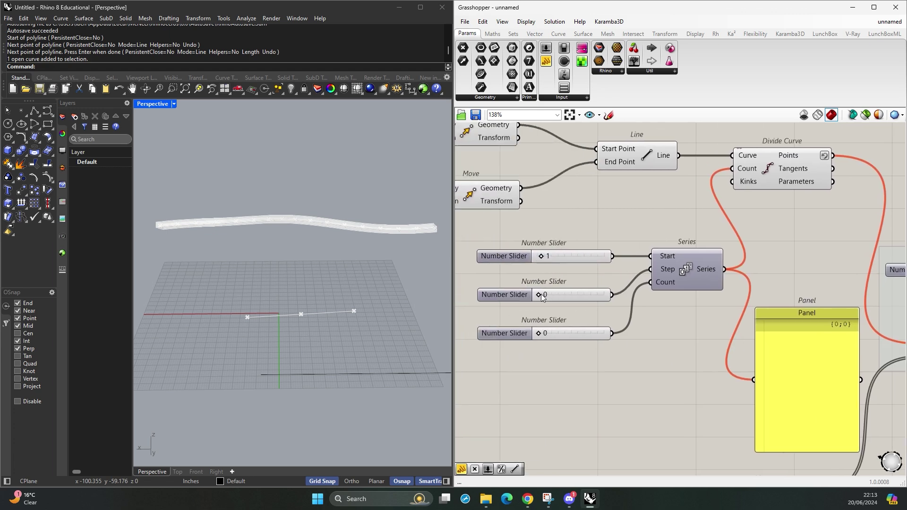
{"action": "left_click_drag", "start_coordinate": [540, 294], "coordinate": [542, 296]}
{"action": "left_click_drag", "start_coordinate": [537, 333], "coordinate": [543, 333]}
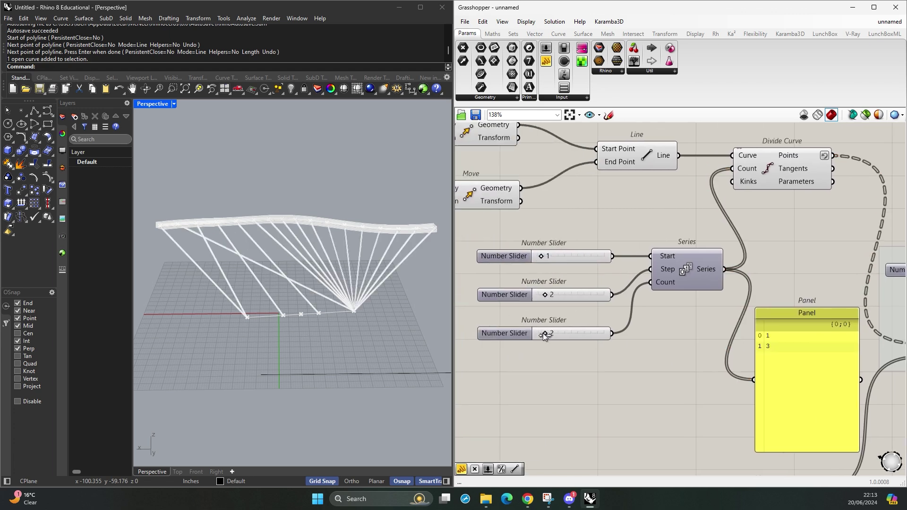
- Switch Flatten off and on for the balusters' Line Start Point to compare the baluster patterns, leaving it off
{"action": "scroll", "coordinate": [542, 333], "scroll_direction": "down", "scroll_amount": 2}
{"action": "right_click", "coordinate": [813, 325]}
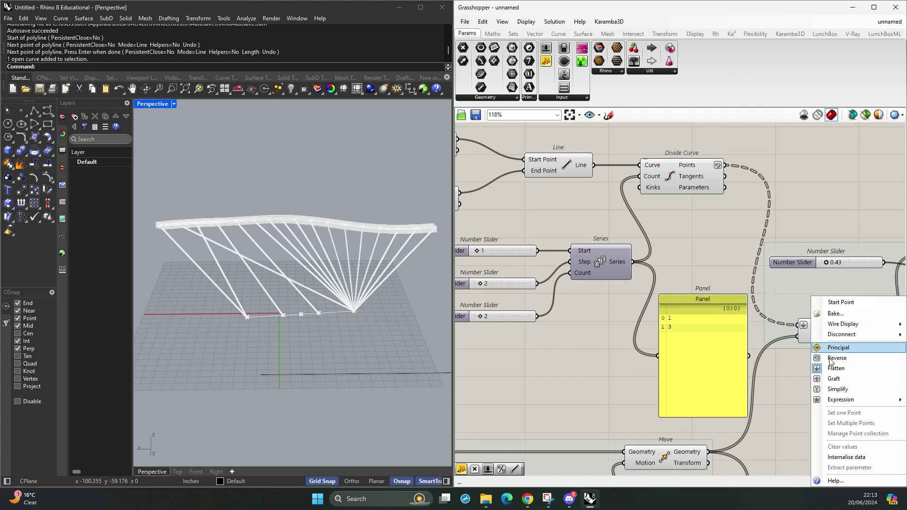
{"action": "left_click", "coordinate": [834, 371]}
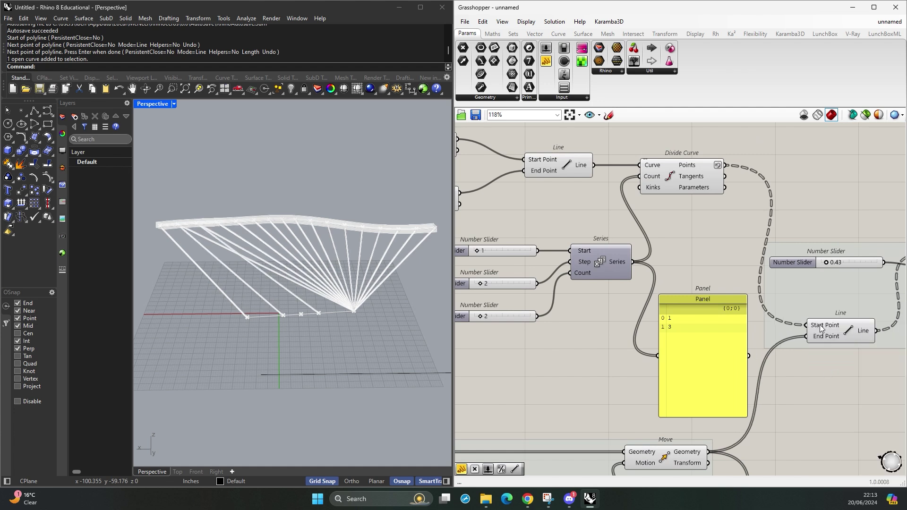
{"action": "right_click", "coordinate": [820, 325]}
{"action": "left_click", "coordinate": [842, 367]}
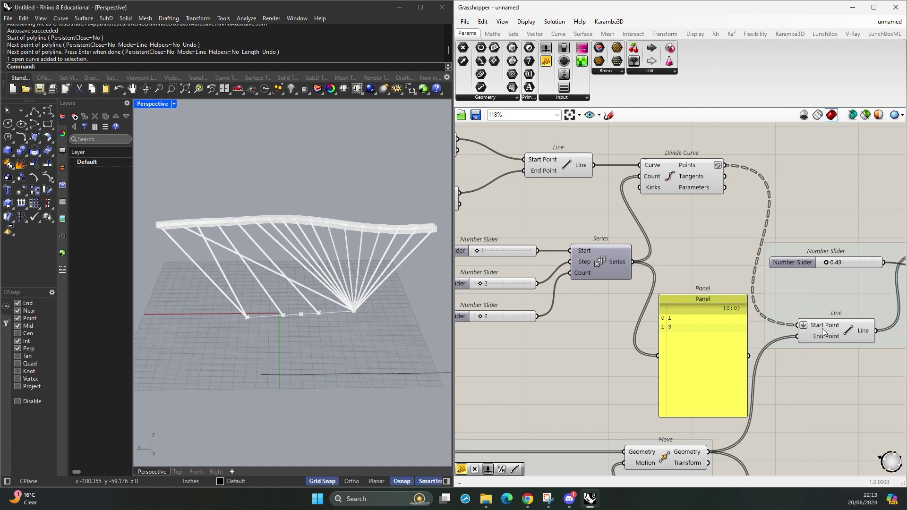
{"action": "right_click", "coordinate": [825, 331]}
{"action": "left_click", "coordinate": [836, 368]}
- Set the Series Step slider to 14 and the Count slider to 3 for a denser web of balusters
{"action": "scroll", "coordinate": [540, 325], "scroll_direction": "up", "scroll_amount": 3}
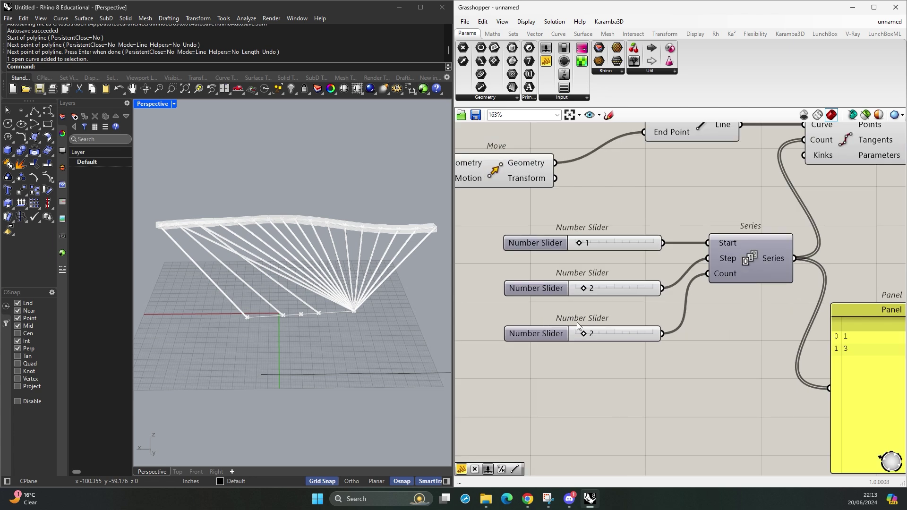
{"action": "left_click_drag", "start_coordinate": [586, 292], "coordinate": [633, 297]}
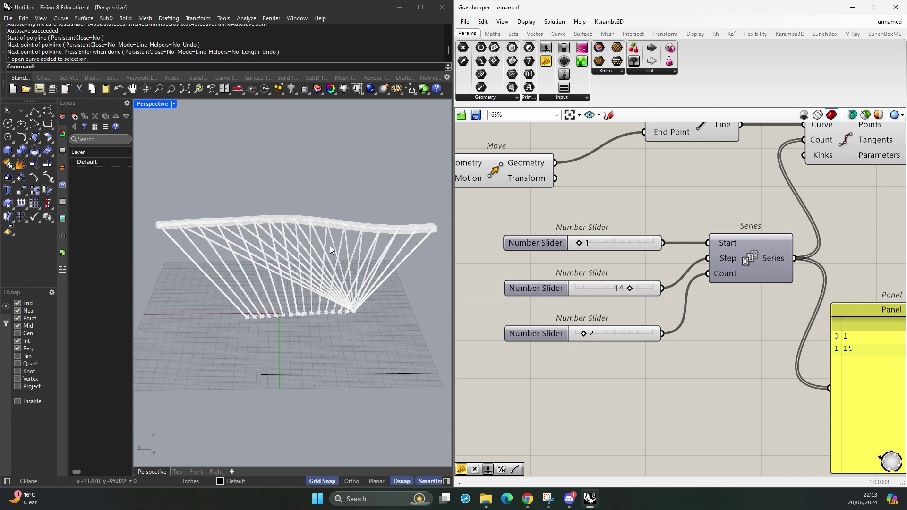
{"action": "scroll", "coordinate": [350, 311], "scroll_direction": "up", "scroll_amount": 3}
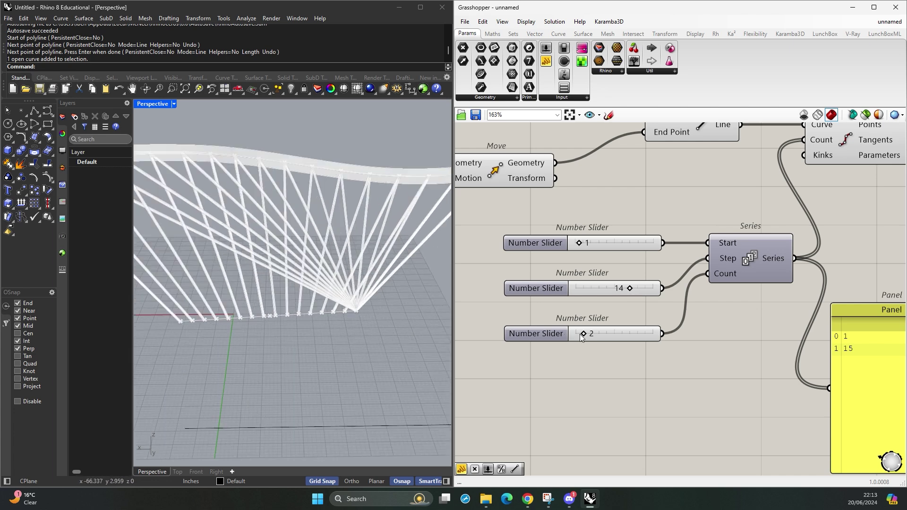
{"action": "left_click_drag", "start_coordinate": [583, 334], "coordinate": [587, 334]}
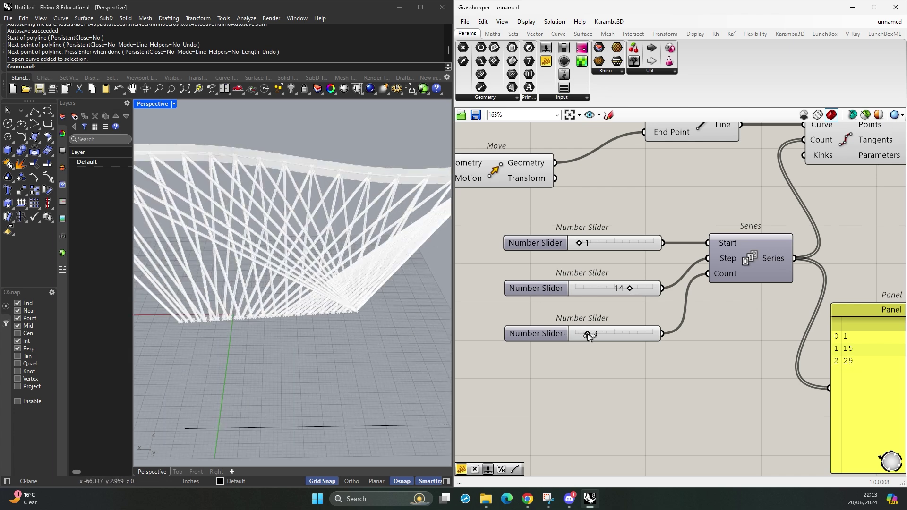
{"action": "scroll", "coordinate": [392, 264], "scroll_direction": "down", "scroll_amount": 5}
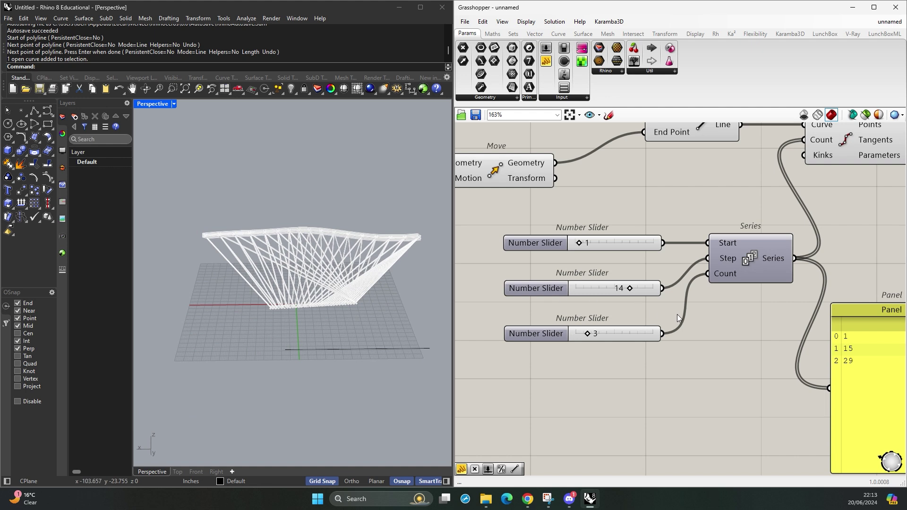
- Flatten the Start Point input of the balusters' Line component again
{"action": "right_click_drag", "start_coordinate": [856, 334], "coordinate": [662, 305]}
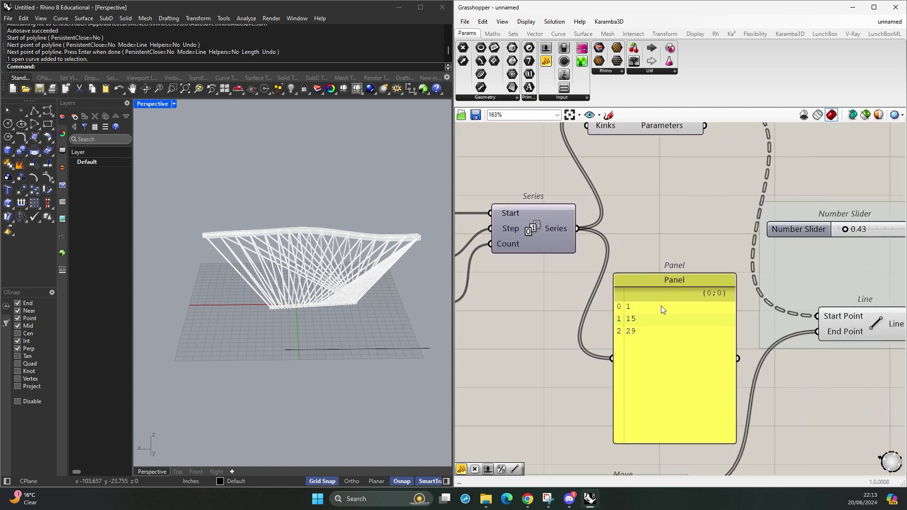
{"action": "right_click_drag", "start_coordinate": [779, 313], "coordinate": [716, 307]}
{"action": "right_click", "coordinate": [779, 311]}
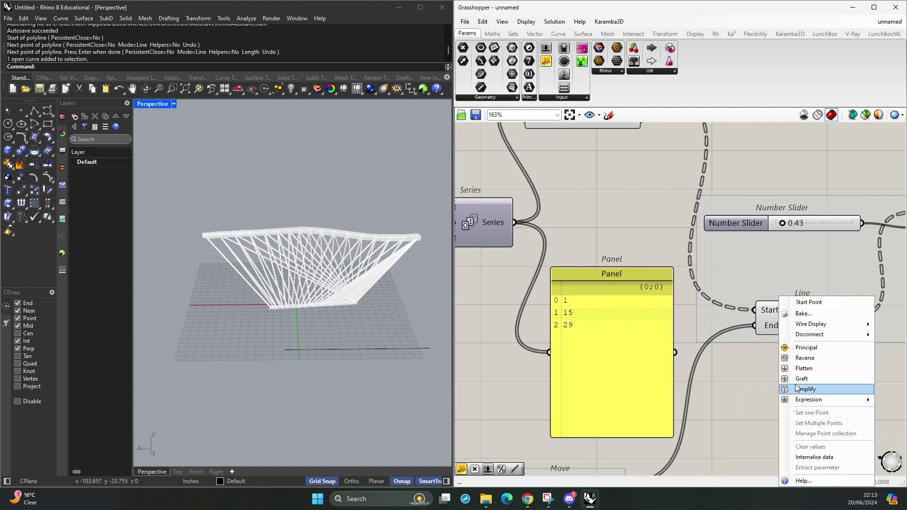
{"action": "left_click", "coordinate": [804, 370]}
- Try several low Series values, ending with the Start and Step sliders at 1 and the Count slider at 2
{"action": "right_click_drag", "start_coordinate": [496, 339], "coordinate": [634, 361]}
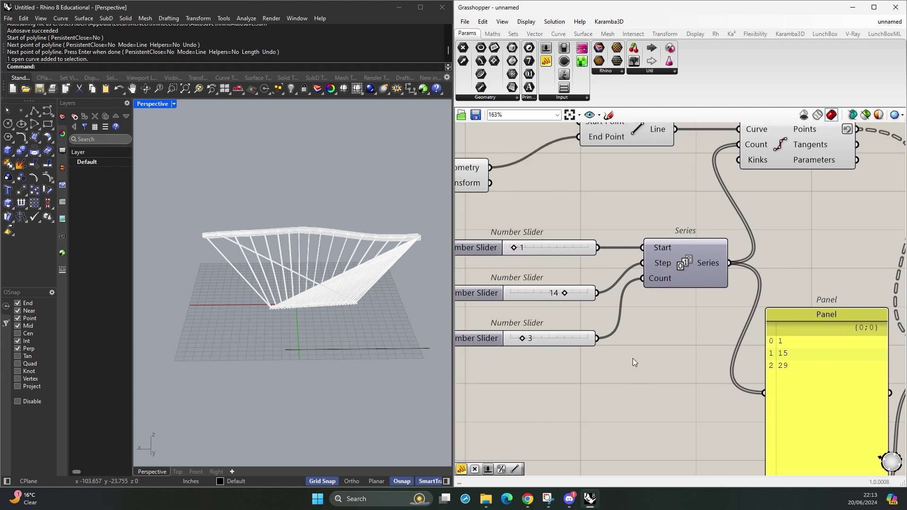
{"action": "right_click_drag", "start_coordinate": [568, 319], "coordinate": [592, 318]}
{"action": "left_click_drag", "start_coordinate": [543, 334], "coordinate": [534, 340]}
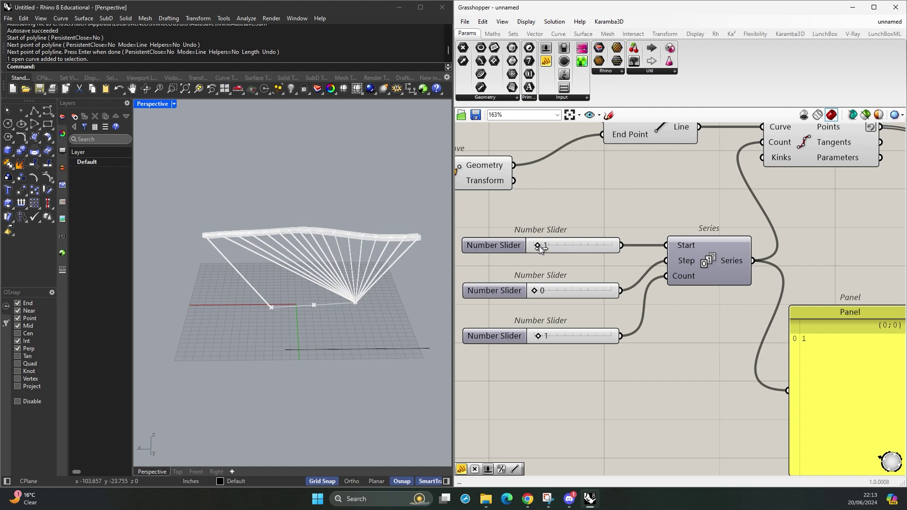
{"action": "left_click_drag", "start_coordinate": [539, 245], "coordinate": [540, 248]}
{"action": "left_click_drag", "start_coordinate": [539, 291], "coordinate": [543, 292]}
{"action": "left_click_drag", "start_coordinate": [537, 335], "coordinate": [548, 338]}
{"action": "mouse_move", "coordinate": [541, 289]}
{"action": "left_mouse_down"}
{"action": "mouse_move", "coordinate": [550, 294]}
{"action": "mouse_move", "coordinate": [537, 294]}
{"action": "left_mouse_up"}
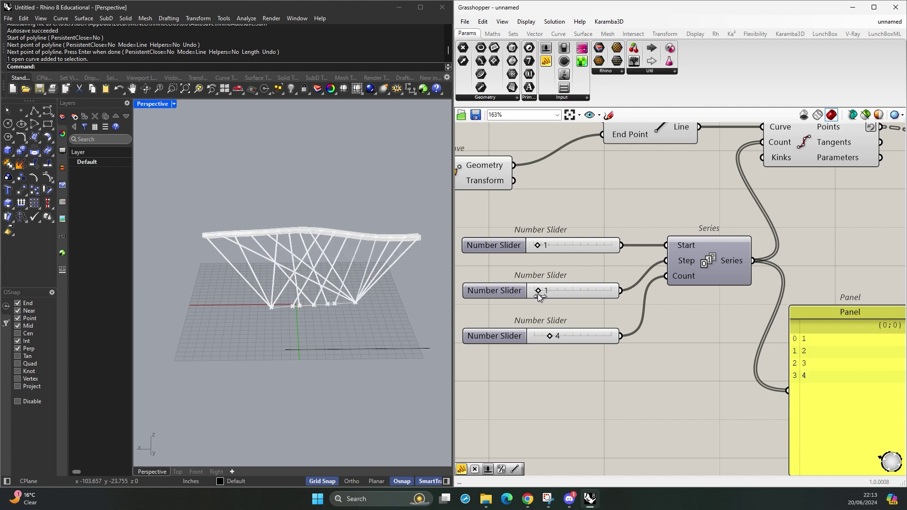
{"action": "left_click_drag", "start_coordinate": [550, 336], "coordinate": [543, 335]}
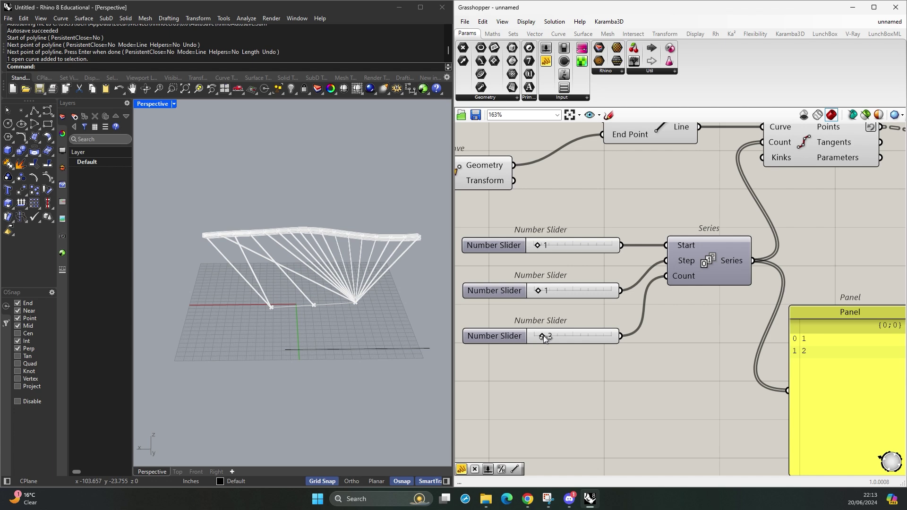
- Set the Series Count slider to 2 and the Step slider to 11
{"action": "scroll", "coordinate": [546, 337], "scroll_direction": "down", "scroll_amount": 2}
{"action": "right_click_drag", "start_coordinate": [583, 338], "coordinate": [533, 291]}
{"action": "right_click_drag", "start_coordinate": [683, 327], "coordinate": [897, 331]}
{"action": "scroll", "coordinate": [727, 328], "scroll_direction": "up", "scroll_amount": 3}
{"action": "right_click_drag", "start_coordinate": [464, 308], "coordinate": [582, 308]}
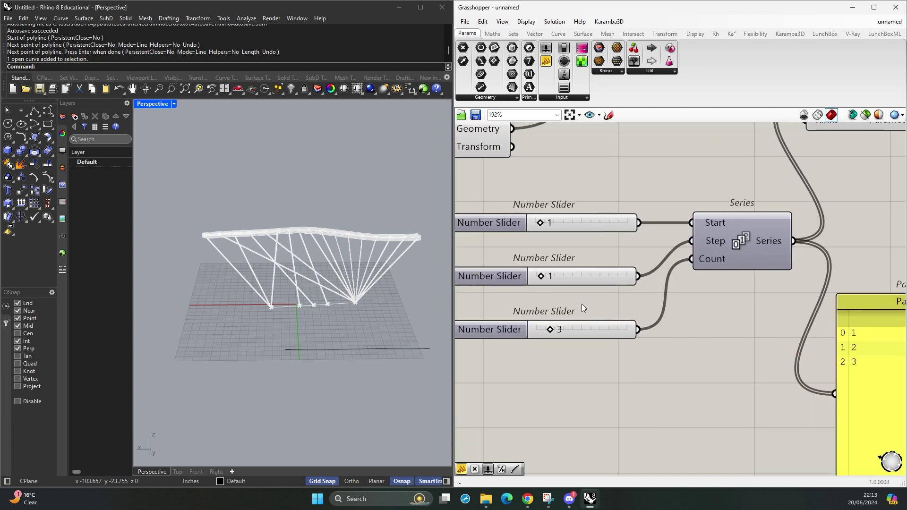
{"action": "left_click_drag", "start_coordinate": [548, 328], "coordinate": [545, 330]}
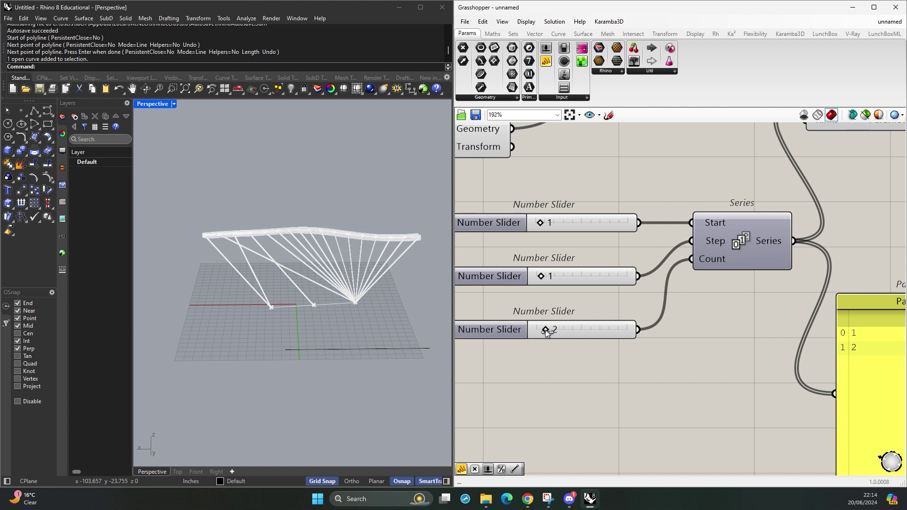
{"action": "left_click_drag", "start_coordinate": [542, 277], "coordinate": [588, 279]}
- Graft the Start Point input of the balusters' Line component in place of Flatten
{"action": "scroll", "coordinate": [614, 295], "scroll_direction": "down", "scroll_amount": 3}
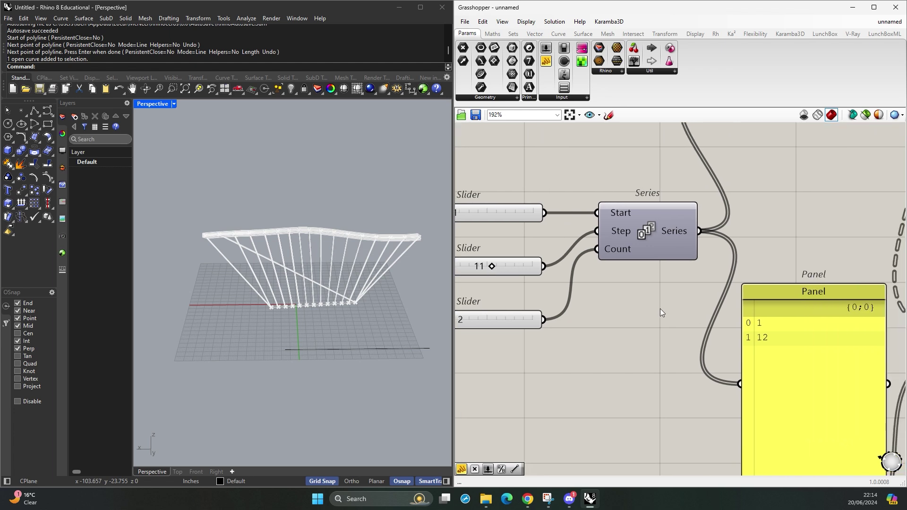
{"action": "right_click_drag", "start_coordinate": [614, 298], "coordinate": [522, 288]}
{"action": "right_click", "coordinate": [728, 306]}
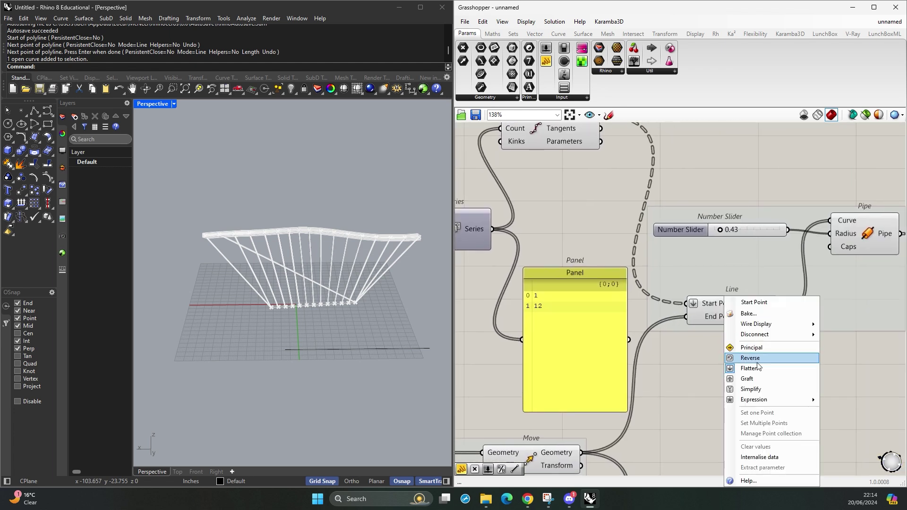
{"action": "left_click", "coordinate": [751, 378]}
- Check the grafted baluster web in the Perspective viewport and set the Series Step slider to 1
{"action": "right_click_drag", "start_coordinate": [469, 306], "coordinate": [710, 336]}
{"action": "scroll", "coordinate": [228, 248], "scroll_direction": "up", "scroll_amount": 5}
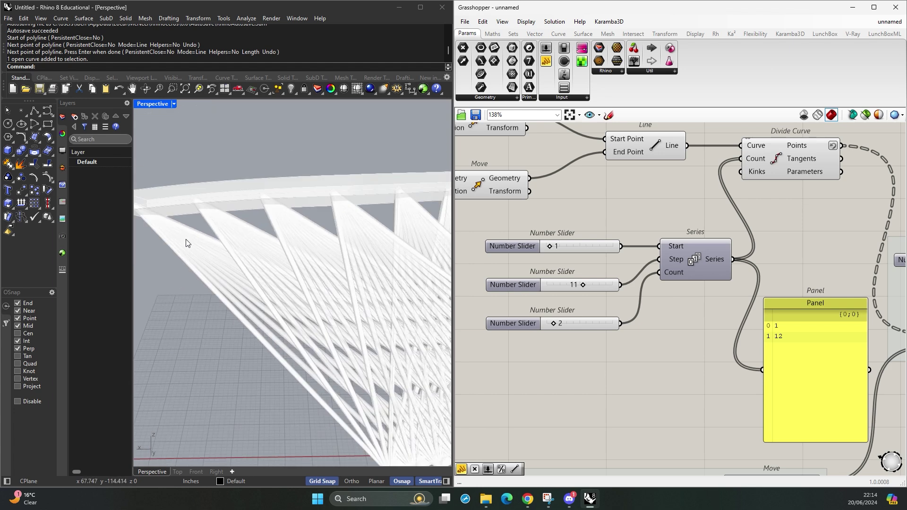
{"action": "scroll", "coordinate": [181, 238], "scroll_direction": "down", "scroll_amount": 6}
{"action": "right_click_drag", "start_coordinate": [362, 296], "coordinate": [392, 333]}
{"action": "right_click_drag", "start_coordinate": [627, 341], "coordinate": [642, 345]}
{"action": "right_click_drag", "start_coordinate": [347, 346], "coordinate": [316, 363]}
{"action": "left_click_drag", "start_coordinate": [596, 290], "coordinate": [564, 290]}
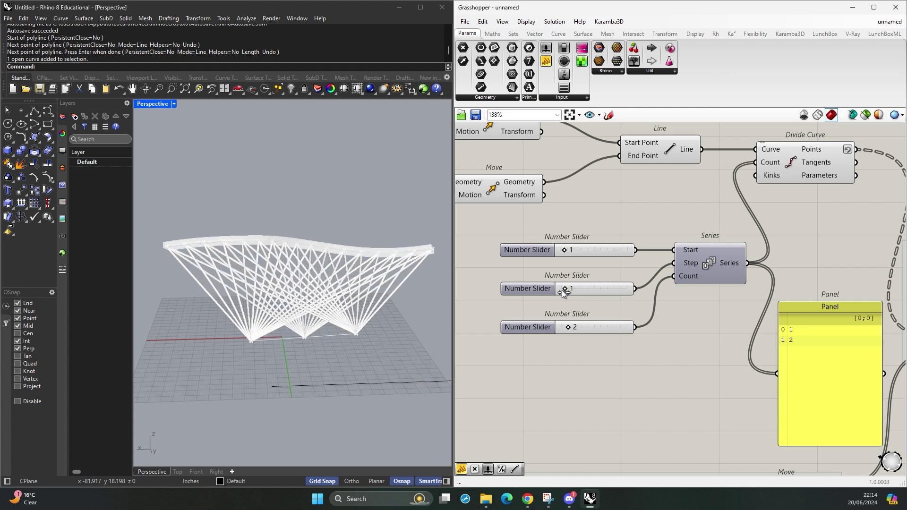
{"action": "right_click_drag", "start_coordinate": [395, 357], "coordinate": [392, 336]}
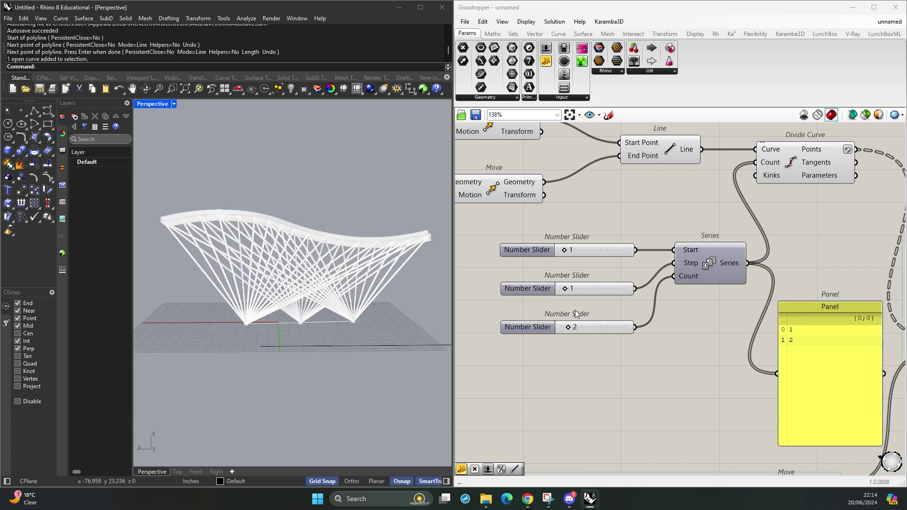